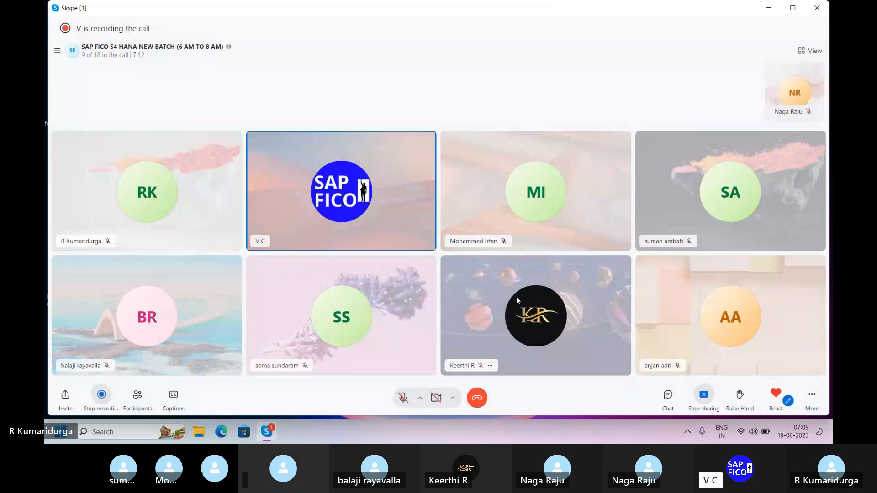
# Step: Minimize the call window and open a Remote Desktop Connection to the saved remote server
pyautogui.click(774, 11)
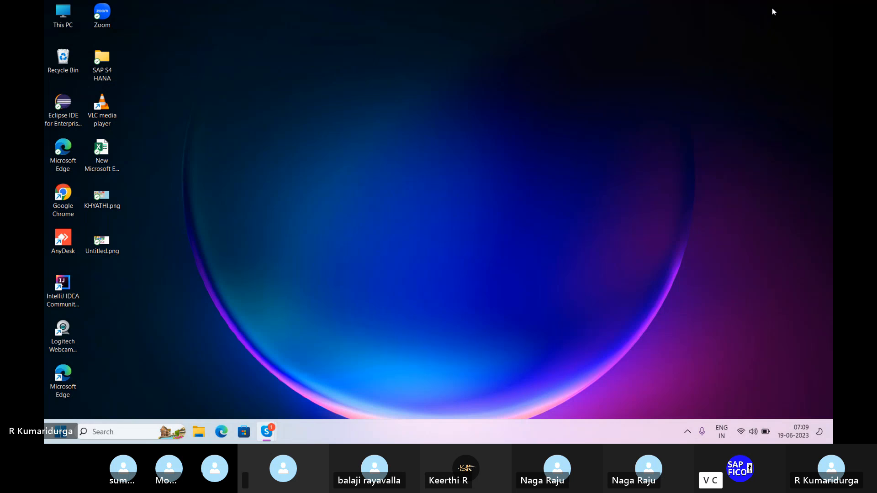
pyautogui.press('super+r')
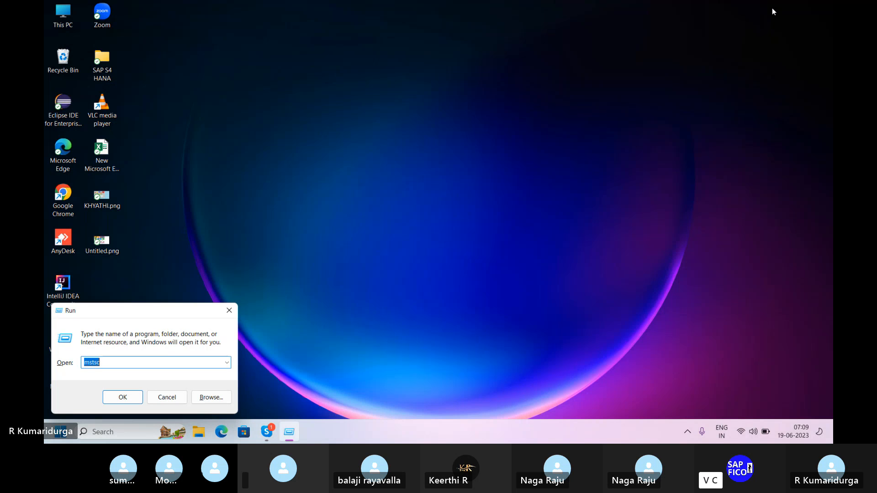
pyautogui.press('Return')
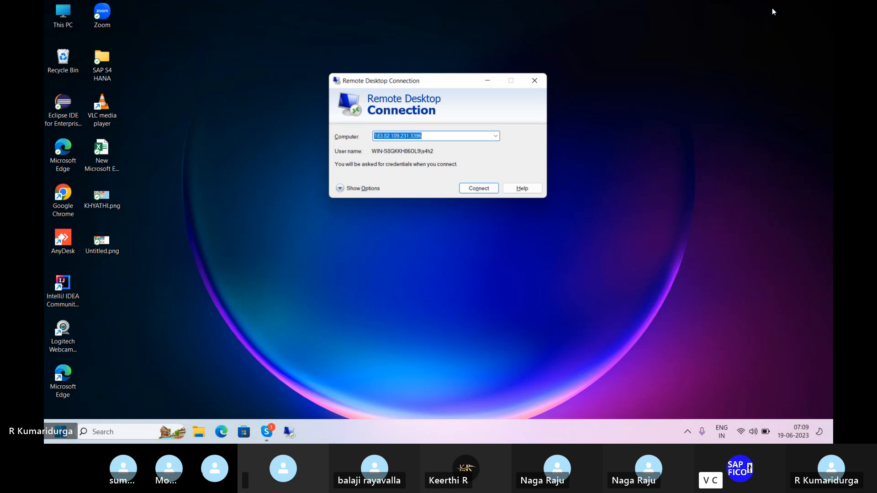
pyautogui.press('Return')
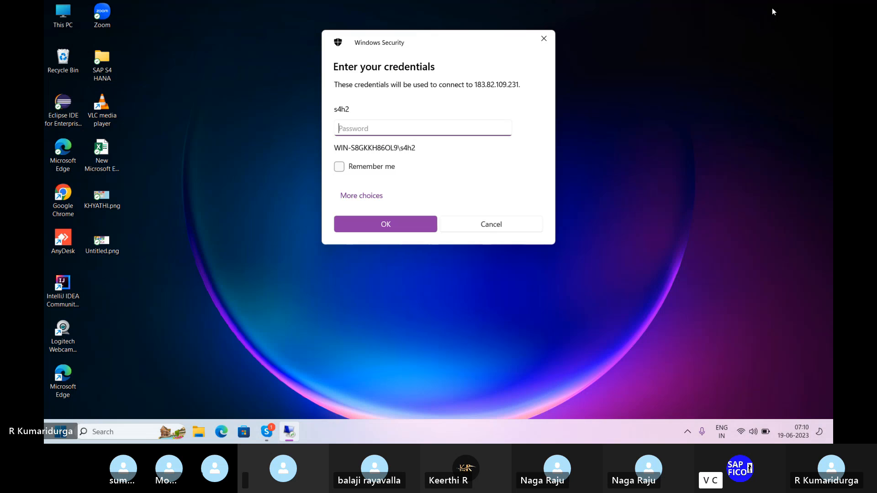
# Step: Enter the remote account password and accept the certificate warning to connect
pyautogui.write('••')
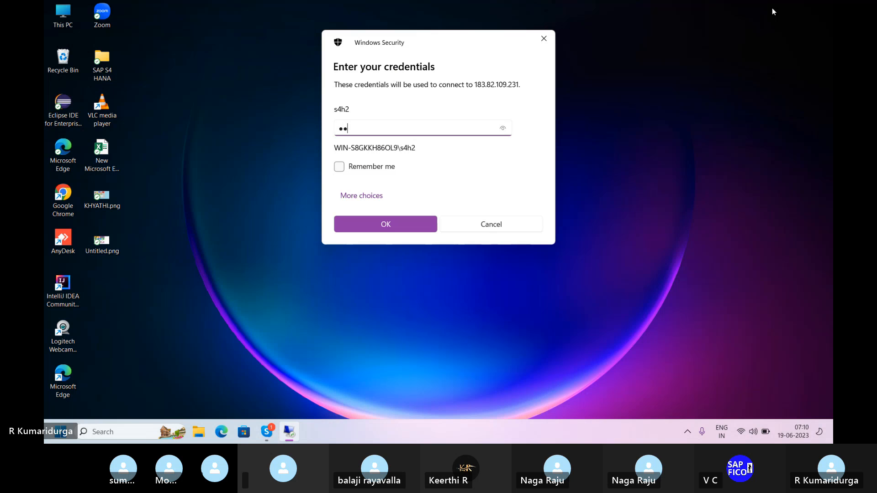
pyautogui.write('••')
pyautogui.press('Return')
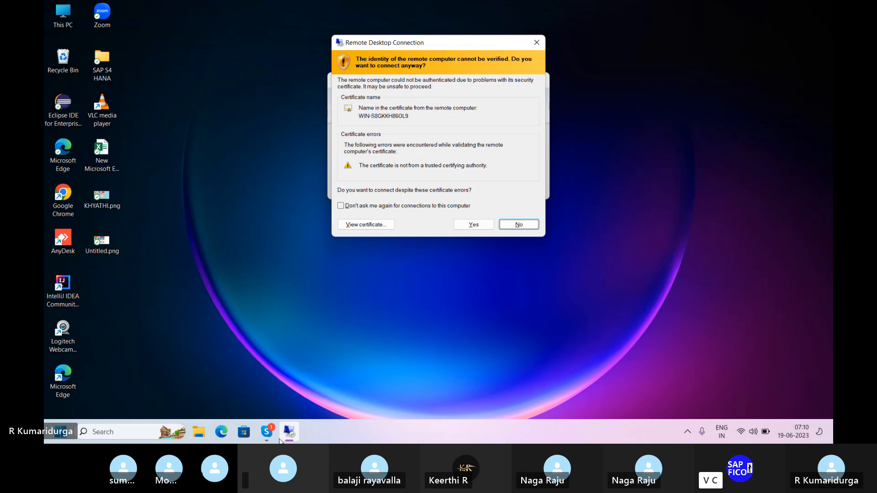
pyautogui.moveTo(288, 433)
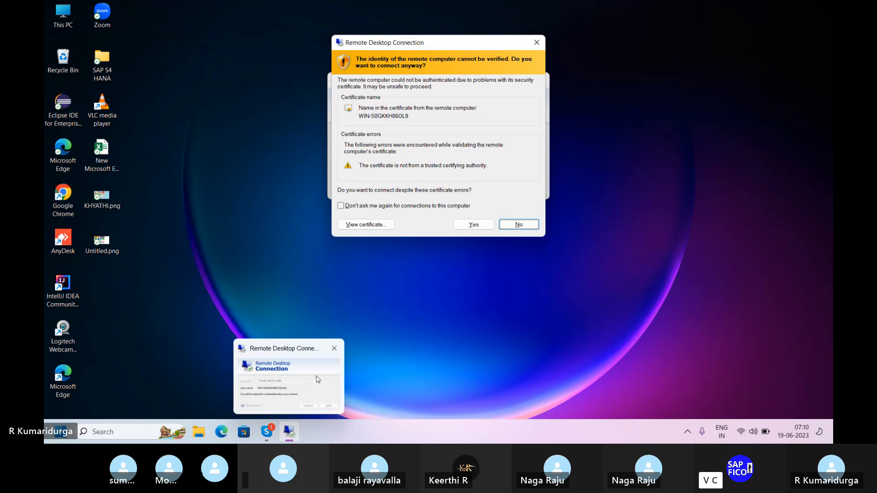
pyautogui.click(474, 224)
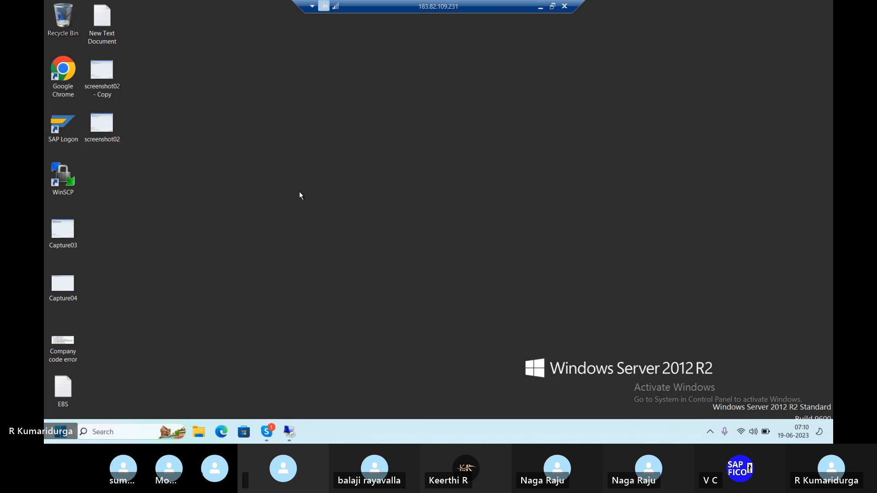
# Step: Launch SAP Logon, open the S4HANA system connection, and enter the logon user name
pyautogui.doubleClick(66, 119)
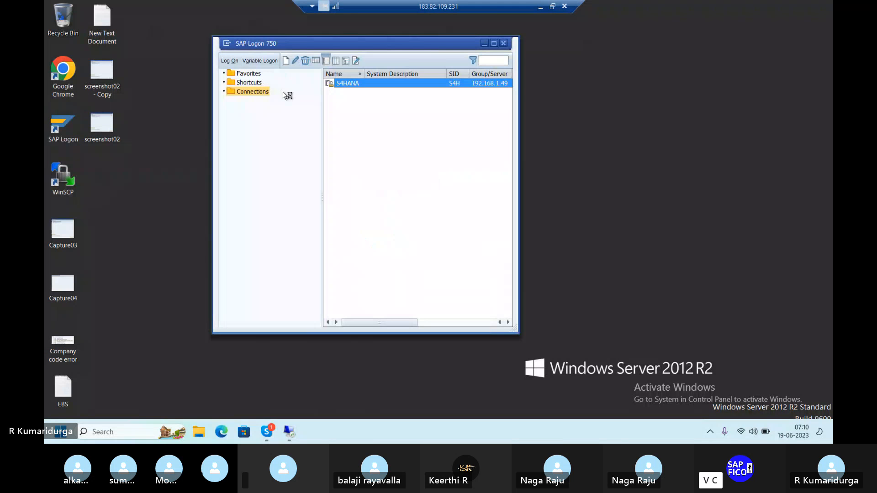
pyautogui.doubleClick(398, 88)
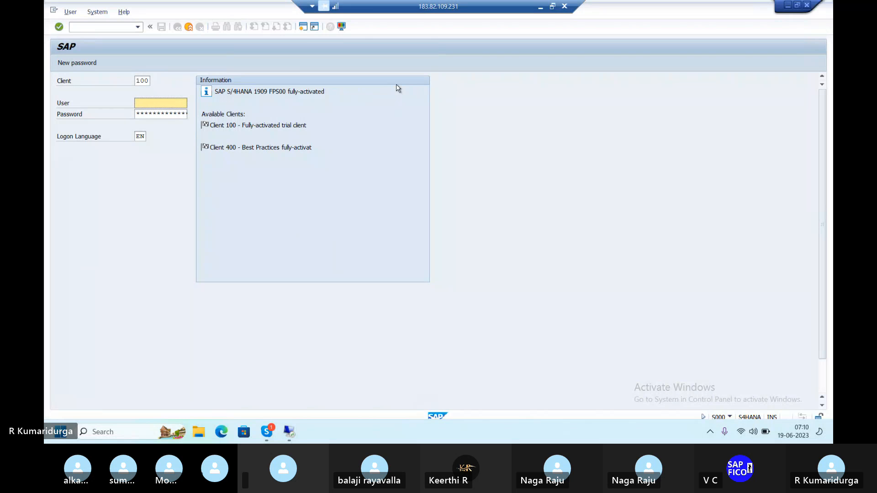
pyautogui.write('best')
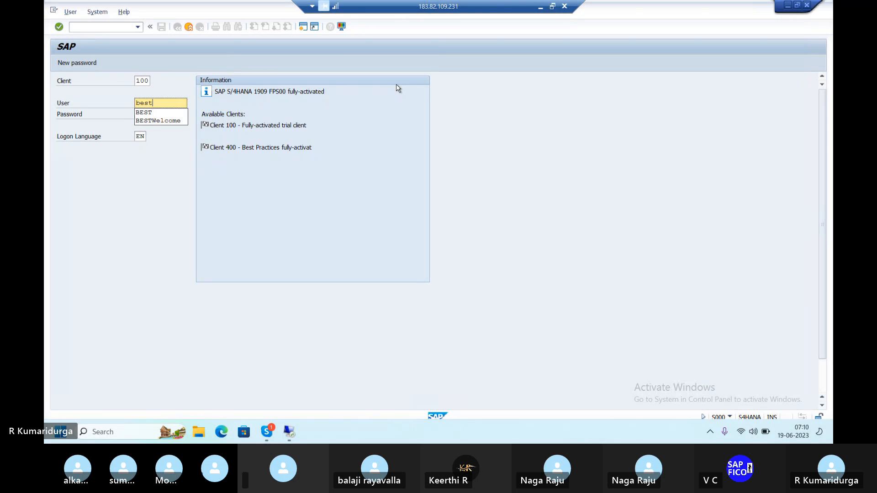
pyautogui.press('Tab')
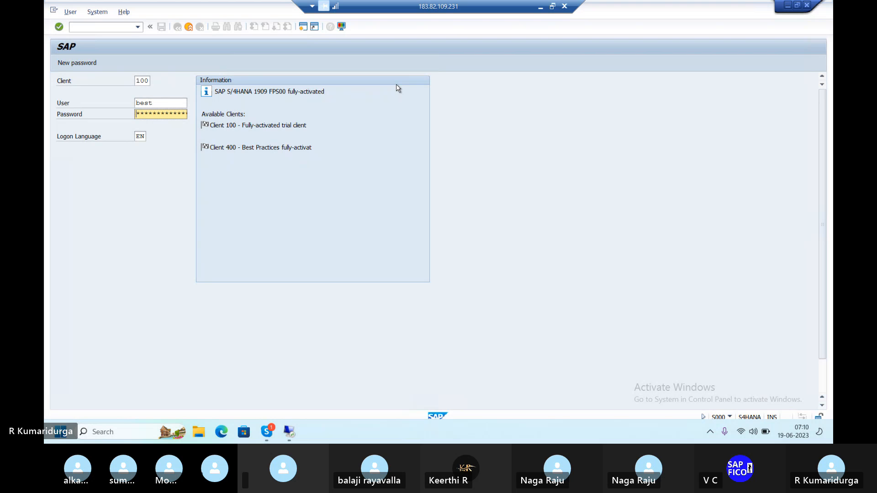
# Step: Try to log on with the SAP logon password
pyautogui.write('**')
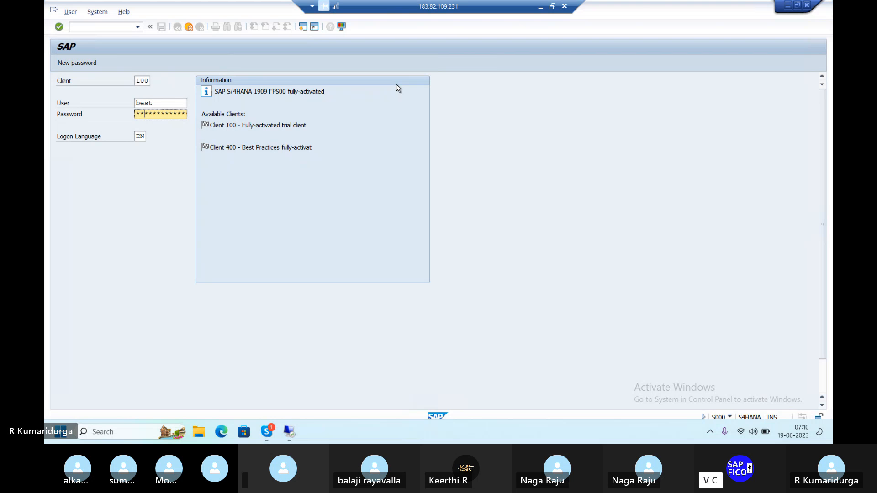
pyautogui.write('**')
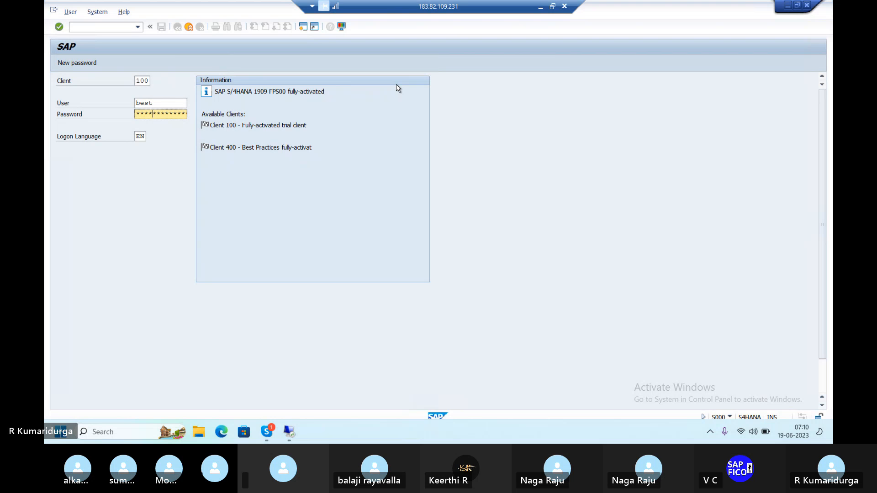
pyautogui.write('****')
pyautogui.press('Return')
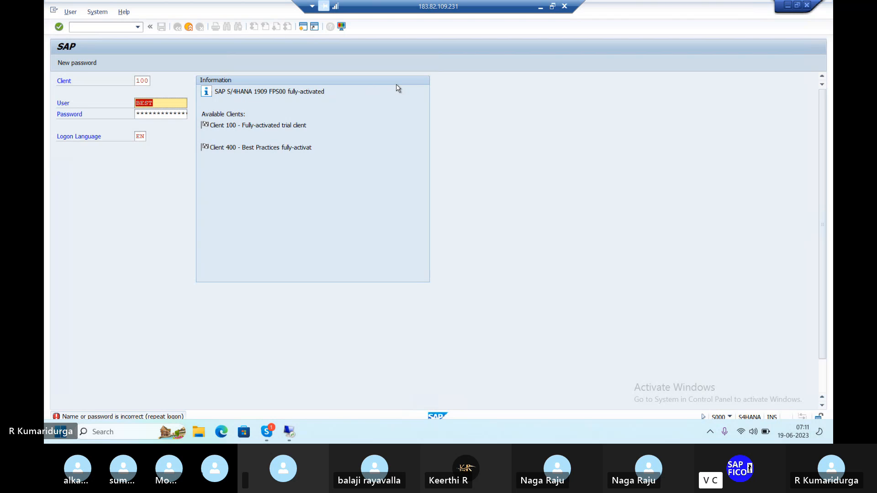
# Step: Re-enter the SAP logon password, log on, and dismiss the failed-attempts information
pyautogui.press('Tab')
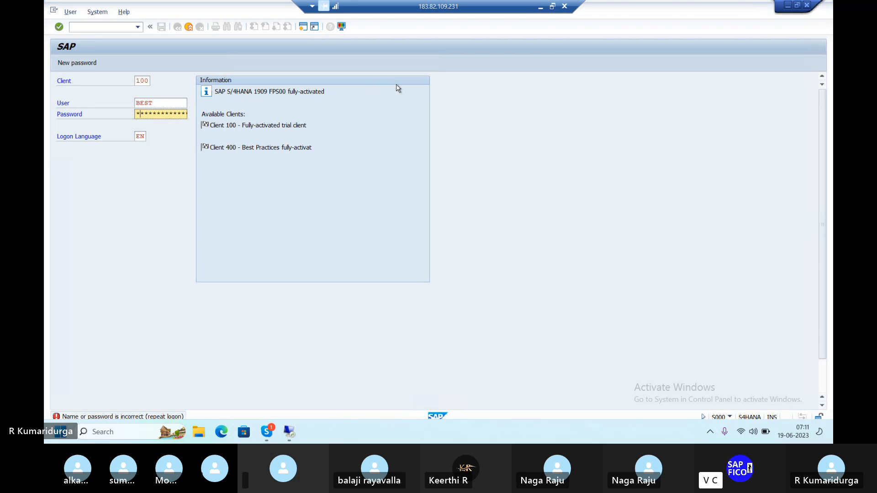
pyautogui.write('***')
pyautogui.press('Return')
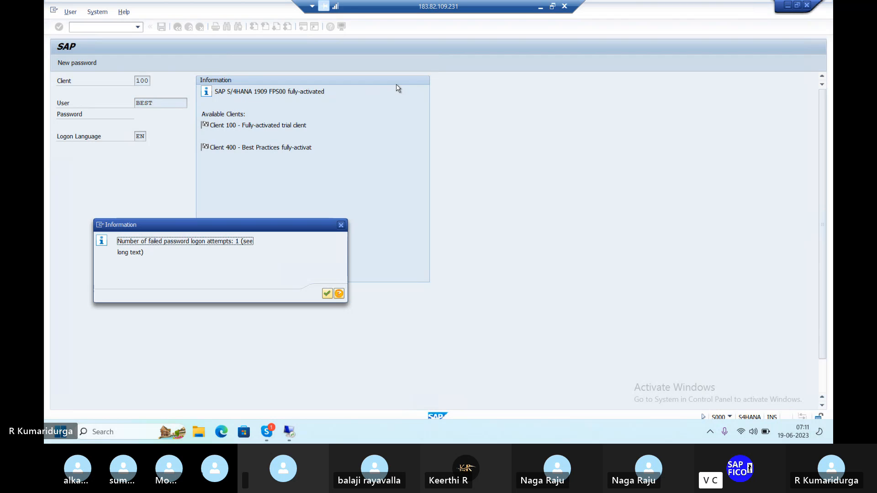
pyautogui.click(325, 293)
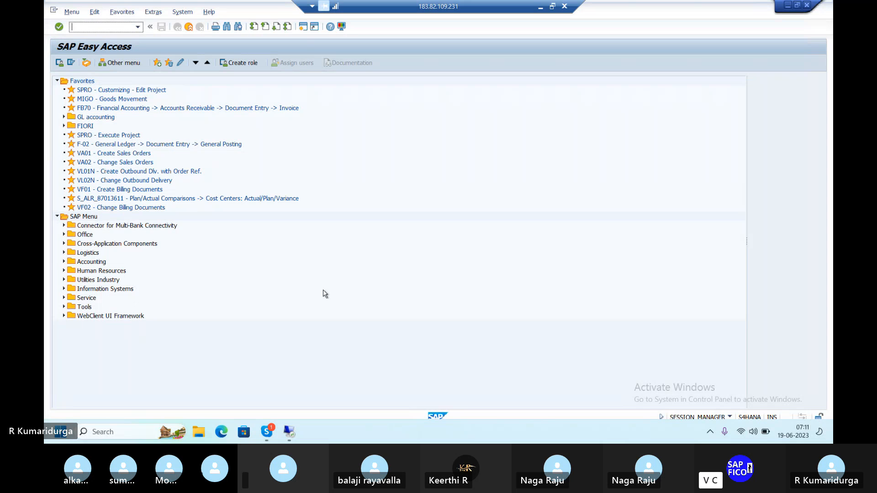
# Step: Minimize the remote session and browse the SAP S4 HANA folder, its CLASS 4 subfolder, and Downloads
pyautogui.click(539, 7)
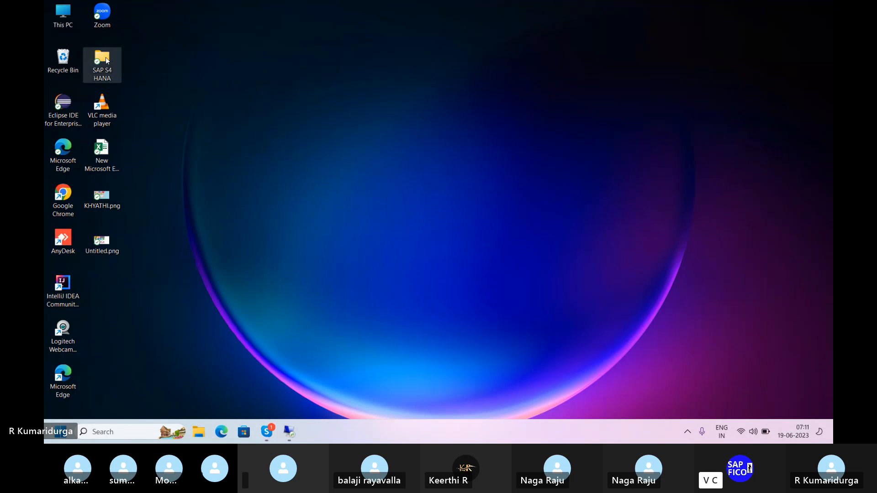
pyautogui.doubleClick(105, 57)
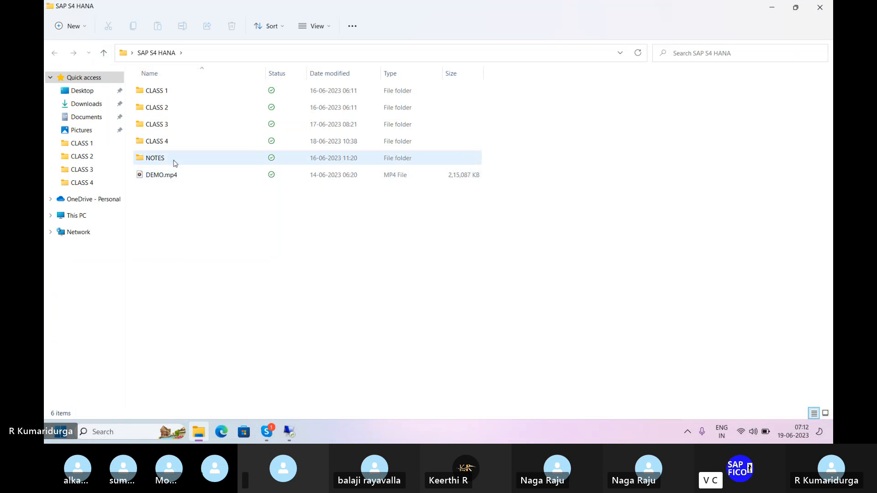
pyautogui.doubleClick(163, 147)
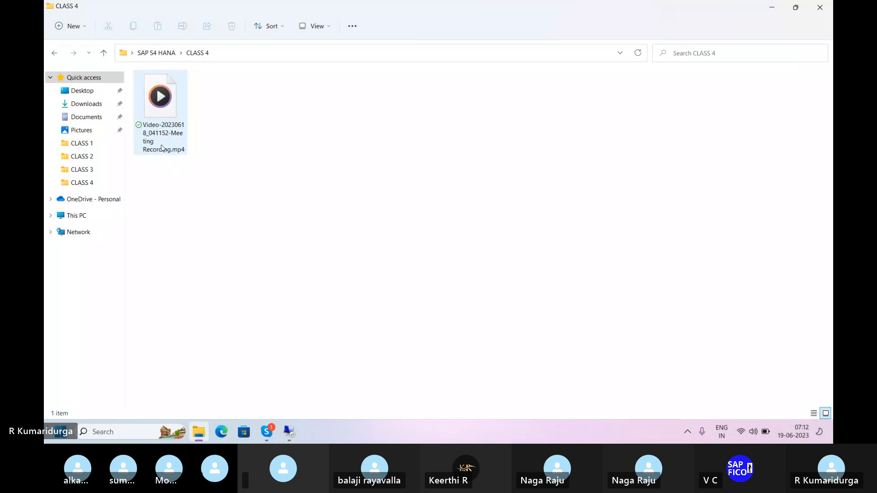
pyautogui.click(78, 108)
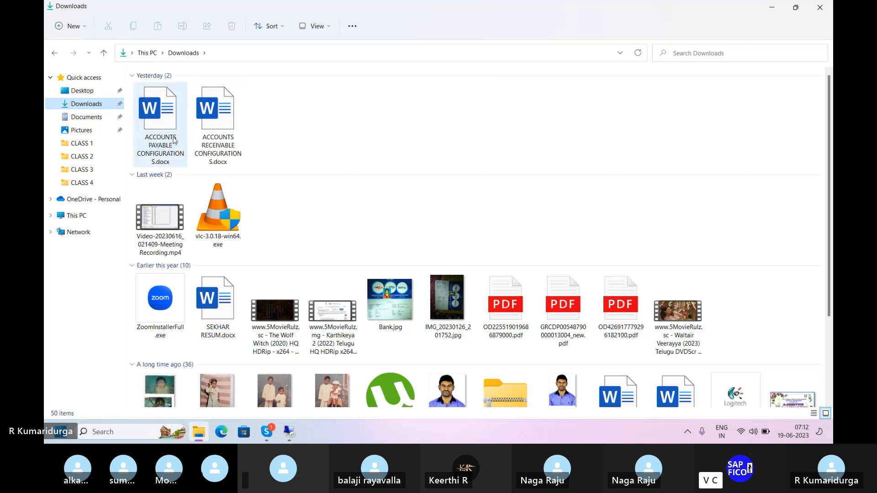
# Step: Open ACCOUNTS PAYABLE CONFIGURATIONS.docx, read through its configuration list, and close it along with the folder window
pyautogui.doubleClick(173, 140)
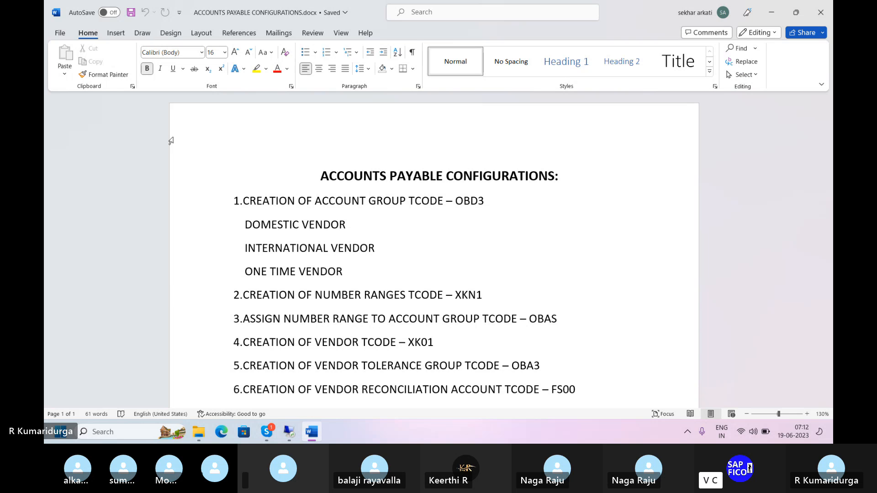
pyautogui.scroll(-1, 171, 141)
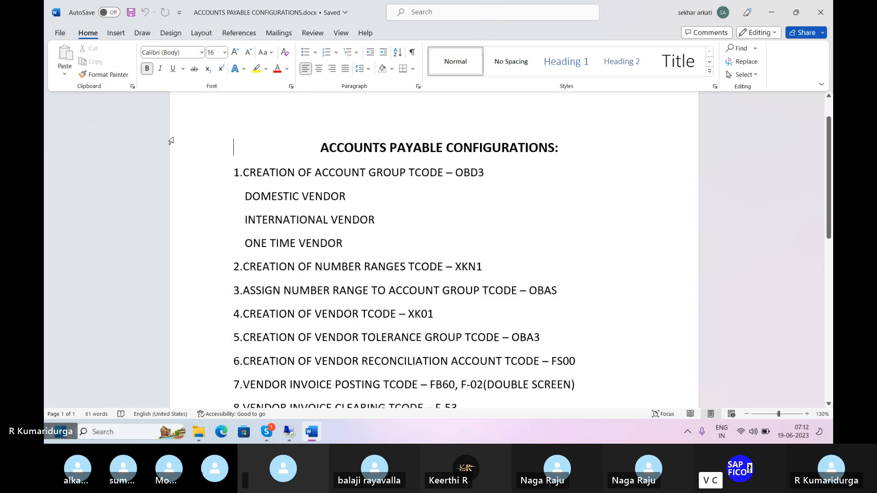
pyautogui.scroll(-1, 171, 140)
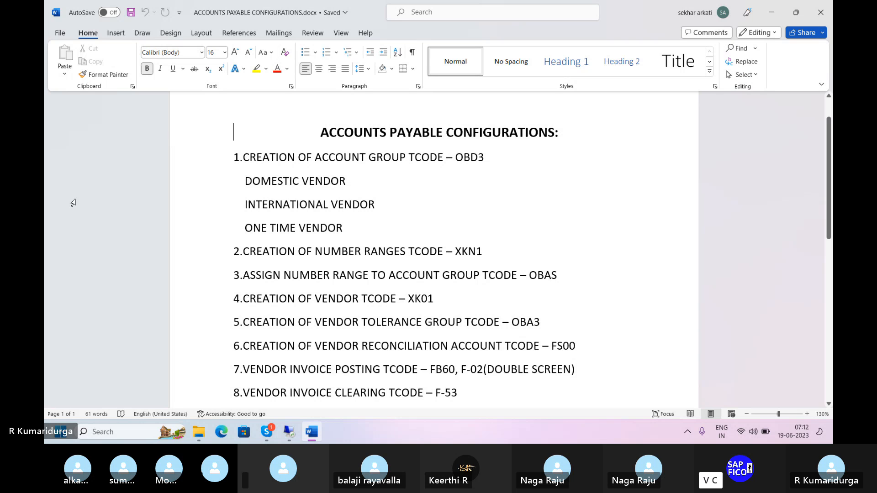
pyautogui.moveTo(266, 431)
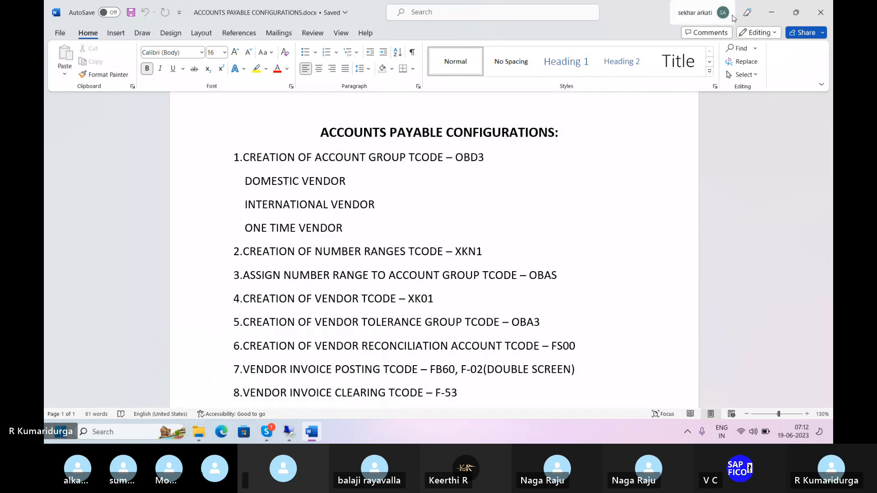
pyautogui.click(819, 11)
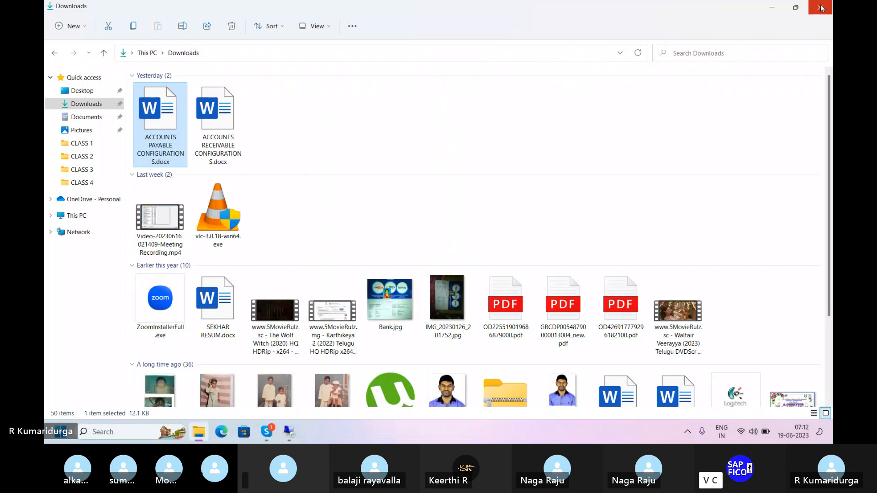
pyautogui.click(821, 8)
# Step: Return to the Skype call, open the chat, and download and open the shared S4 HANA ACCOUNTS PAYABLE.docx file
pyautogui.moveTo(268, 431)
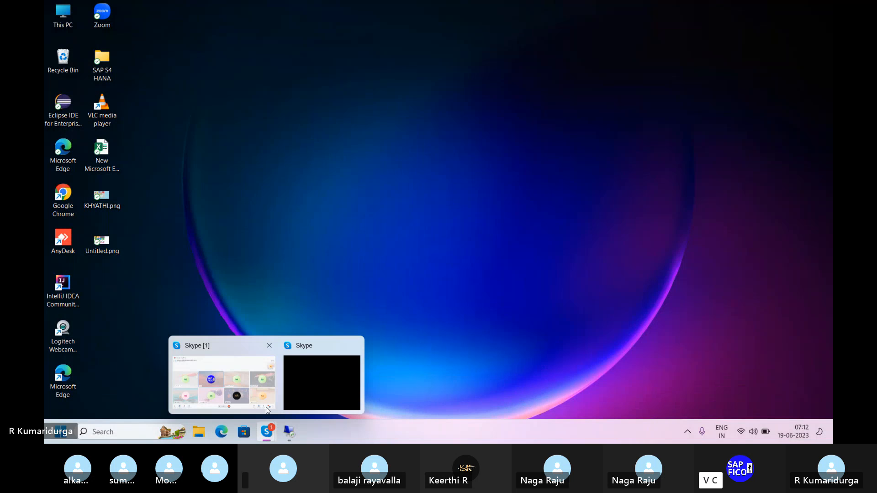
pyautogui.click(237, 375)
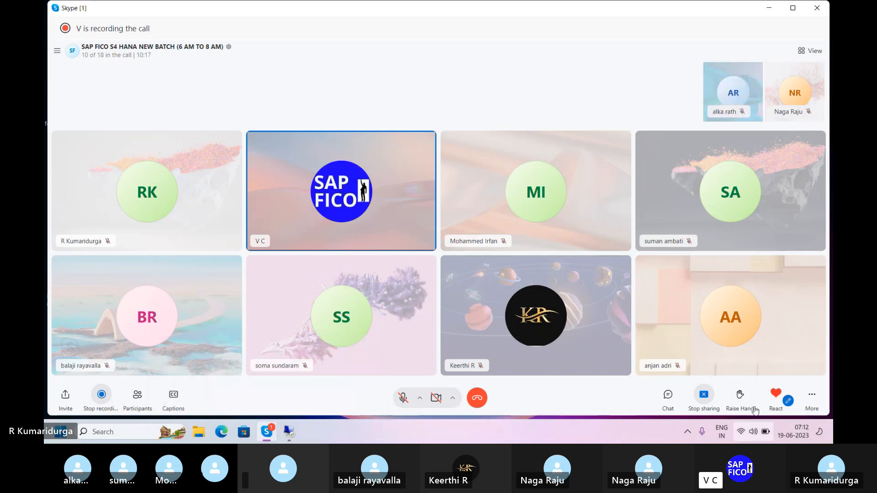
pyautogui.click(671, 401)
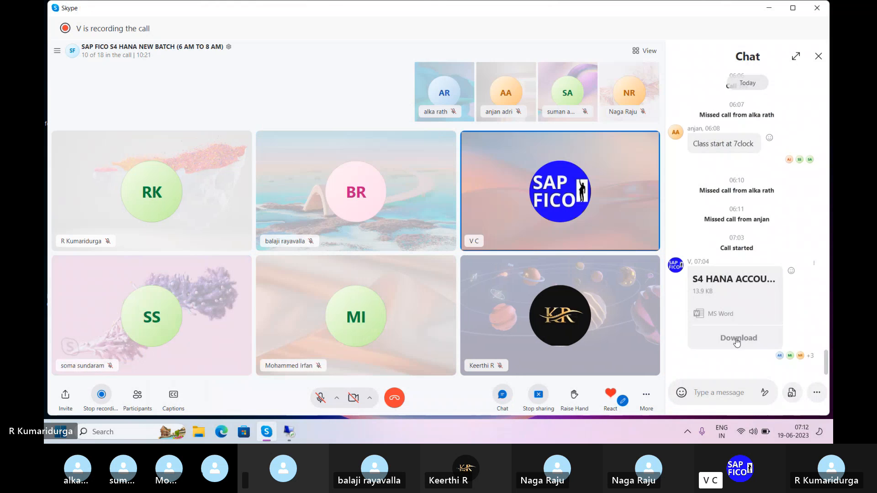
pyautogui.click(737, 341)
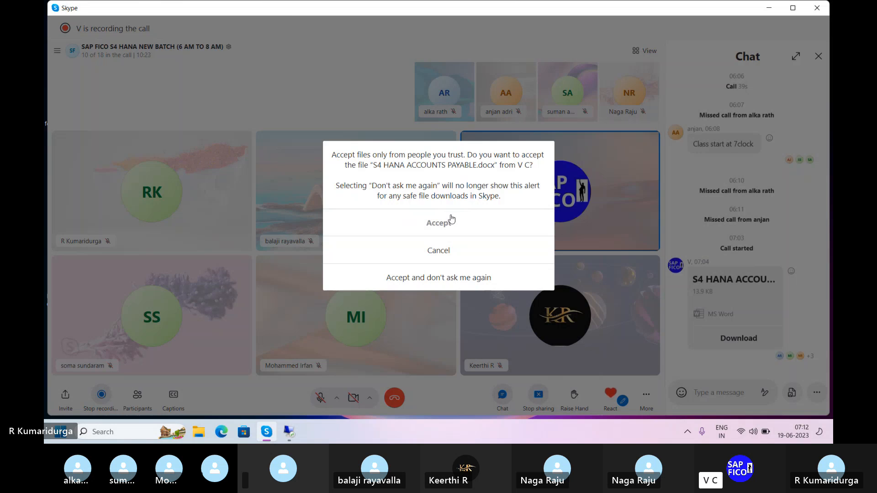
pyautogui.click(439, 223)
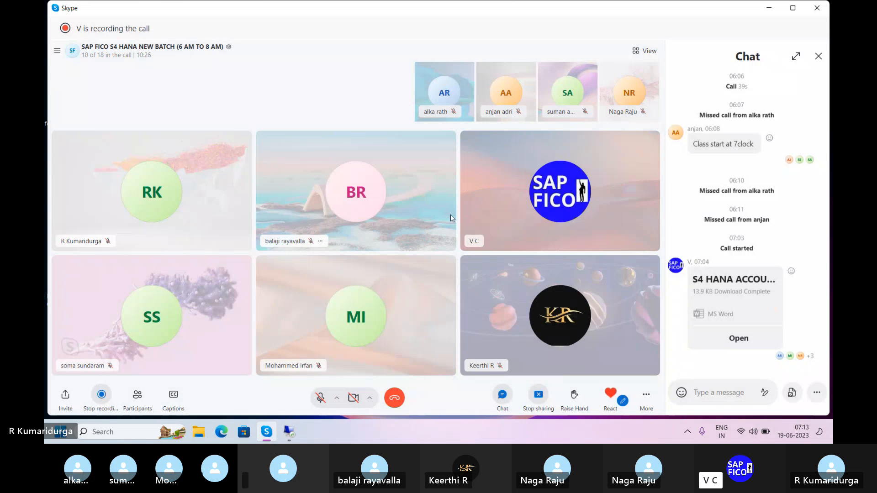
pyautogui.click(738, 340)
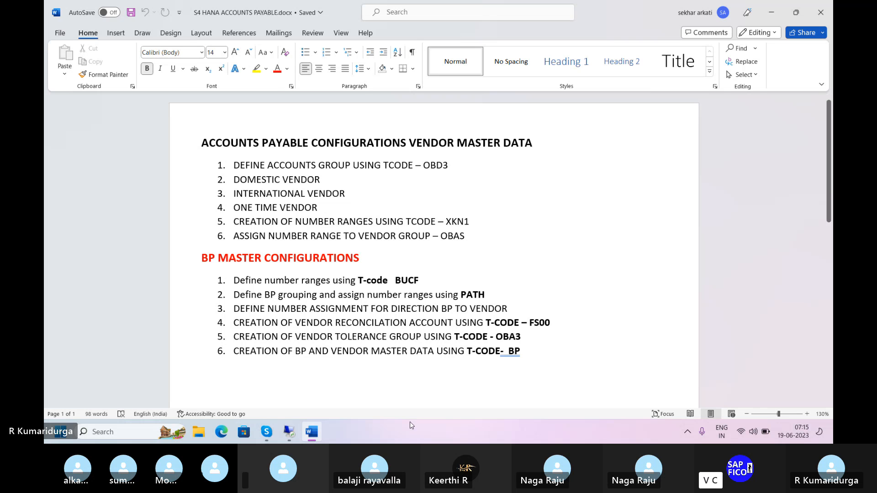
# Step: Switch back to the remote desktop's SAP Easy Access session
pyautogui.moveTo(289, 432)
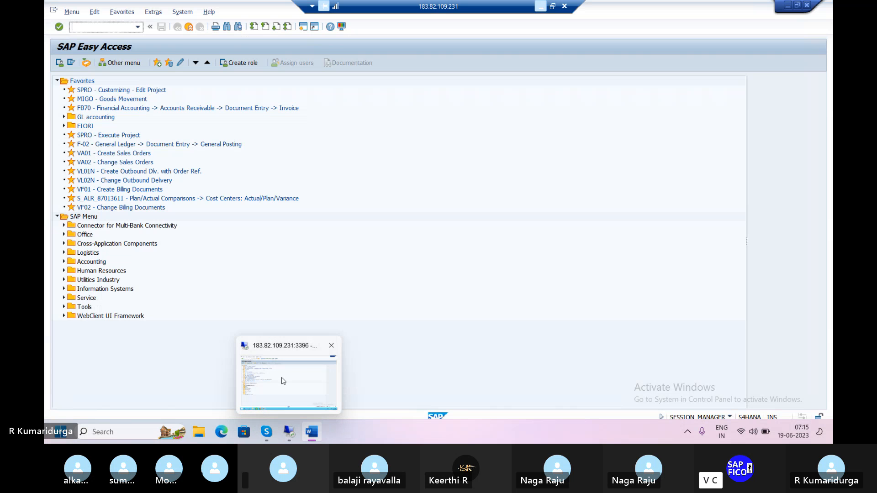
pyautogui.click(283, 380)
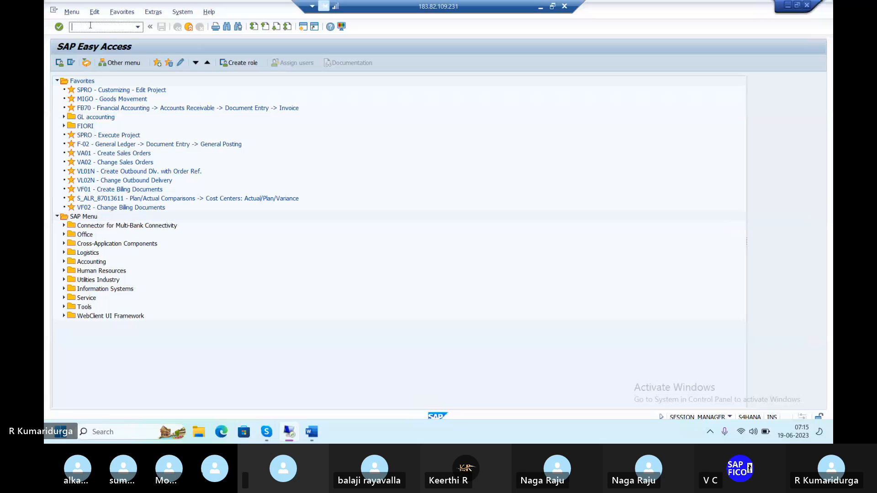
# Step: Open transaction OBD3 for vendor account groups and start a new entry
pyautogui.write('/')
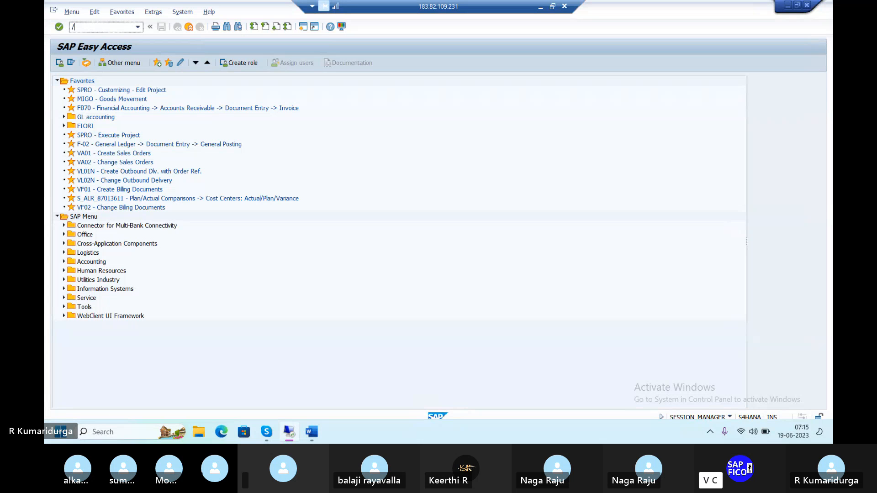
pyautogui.write('nobd')
pyautogui.write('2')
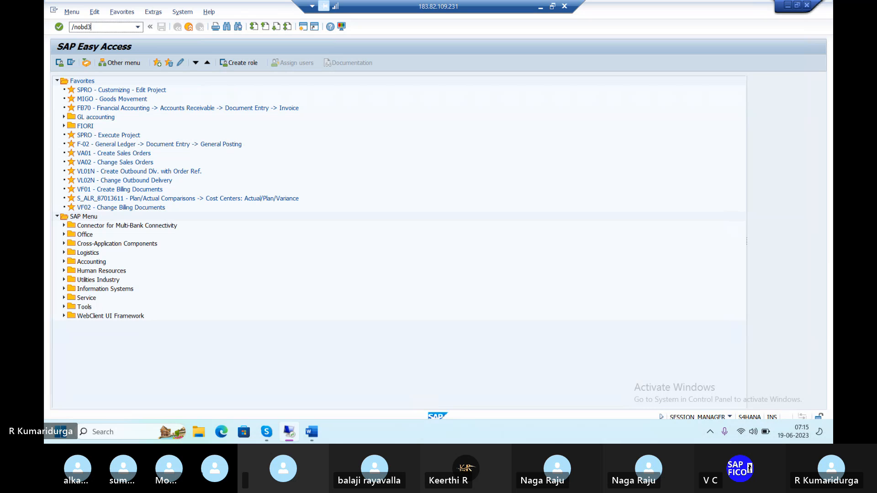
pyautogui.press('Return')
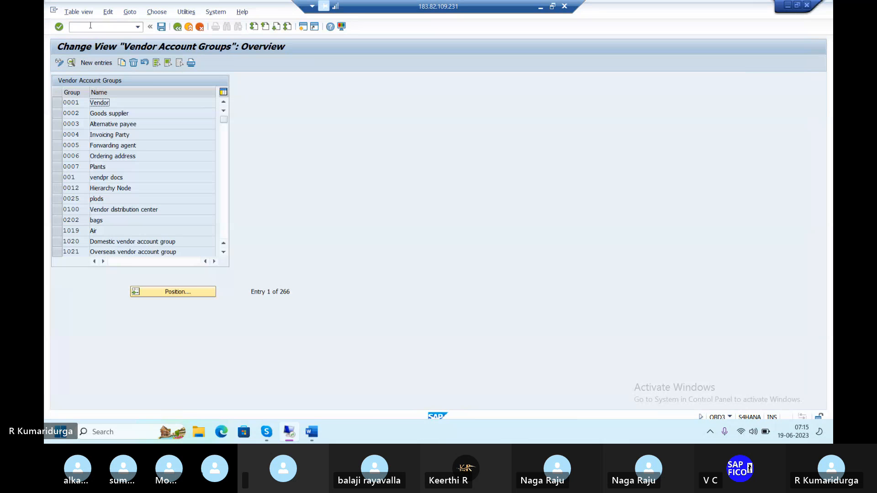
pyautogui.click(97, 64)
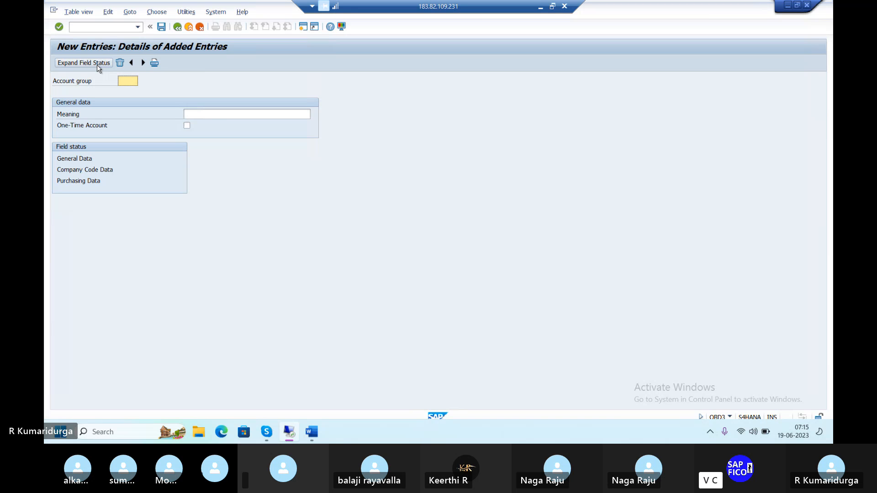
# Step: Enter DUA1 as the new account group code and begin its meaning with DOMESTI
pyautogui.click(128, 82)
pyautogui.write('d')
pyautogui.press('BackSpace')
pyautogui.write('DUAG')
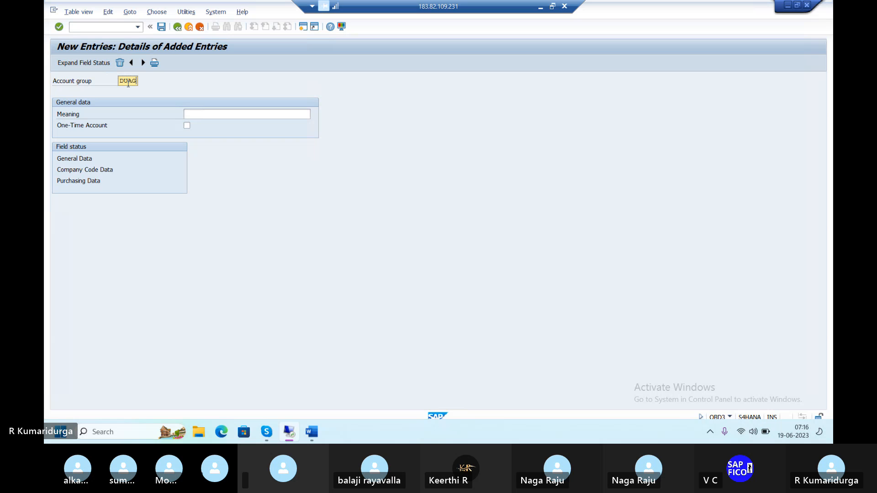
pyautogui.press('Tab')
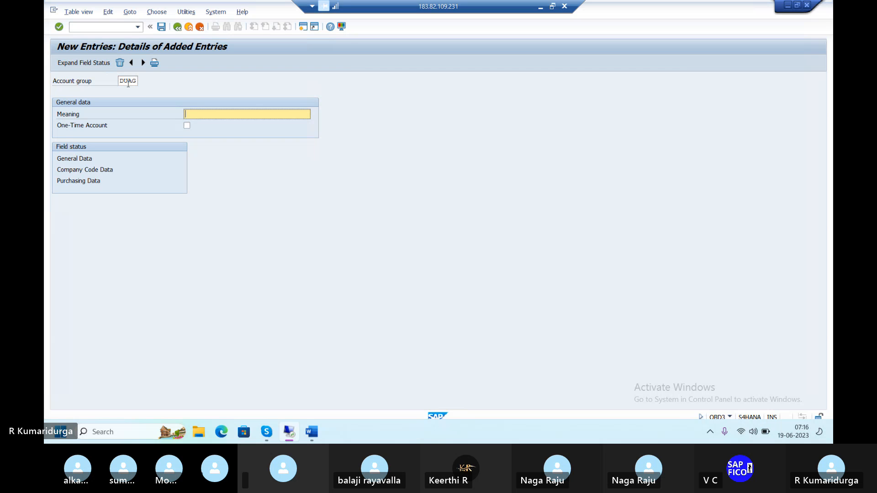
pyautogui.write('DOMES')
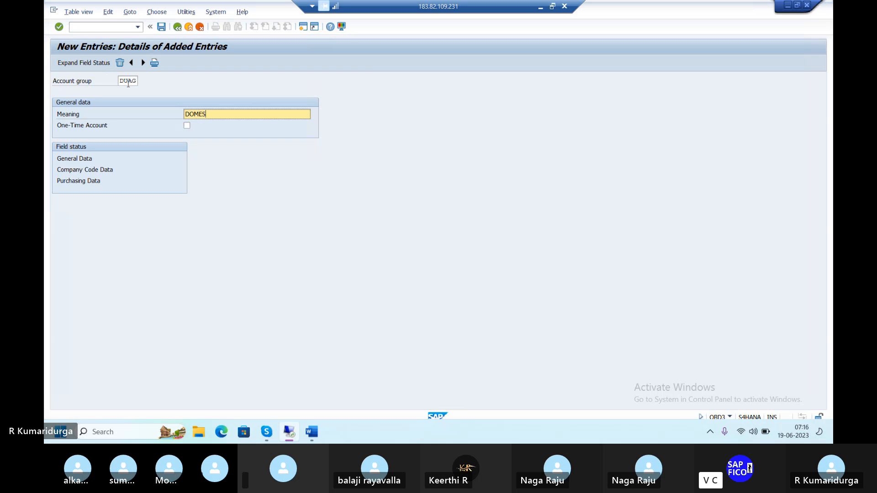
pyautogui.write('TI')
pyautogui.click(133, 81)
pyautogui.press('BackSpace')
pyautogui.write('1')
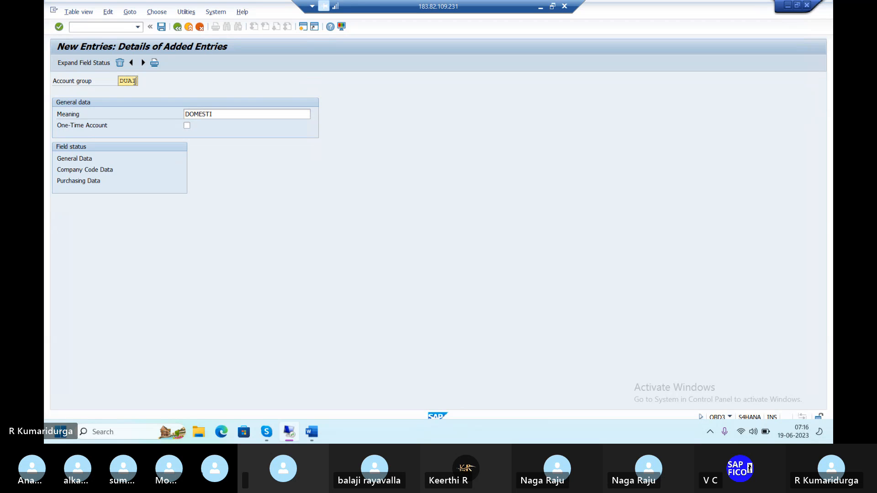
# Step: Complete the meaning as DOMESTIC VENDORS and save the account group under the customizing request
pyautogui.click(225, 116)
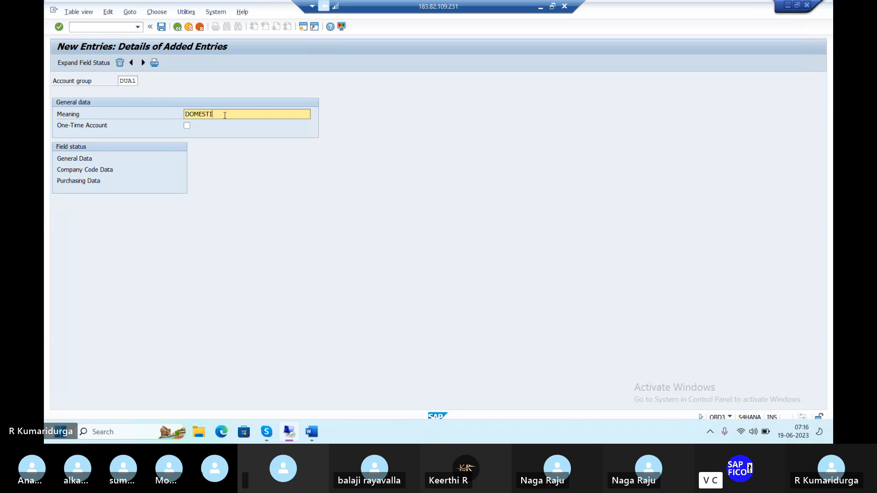
pyautogui.write('C VENDORS')
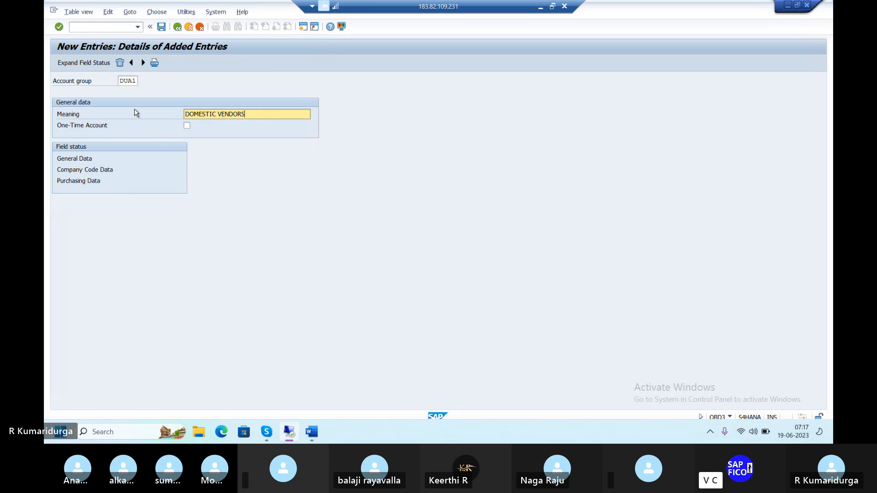
pyautogui.press('Return')
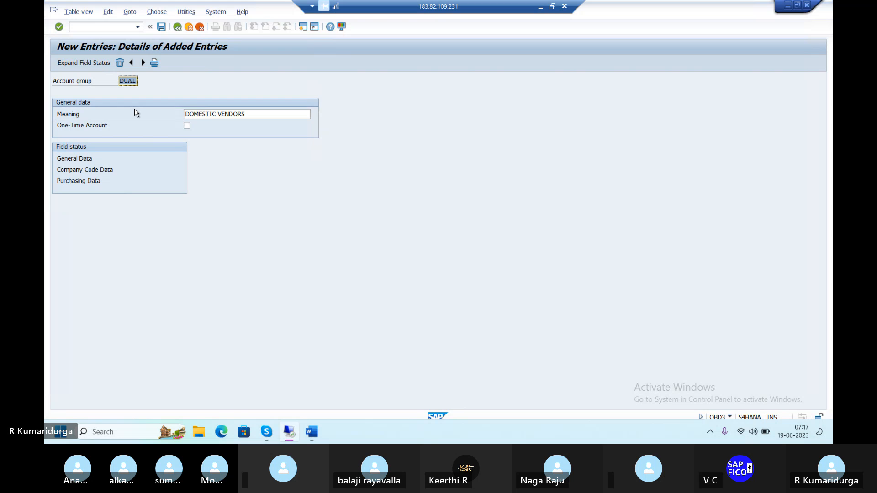
pyautogui.click(162, 28)
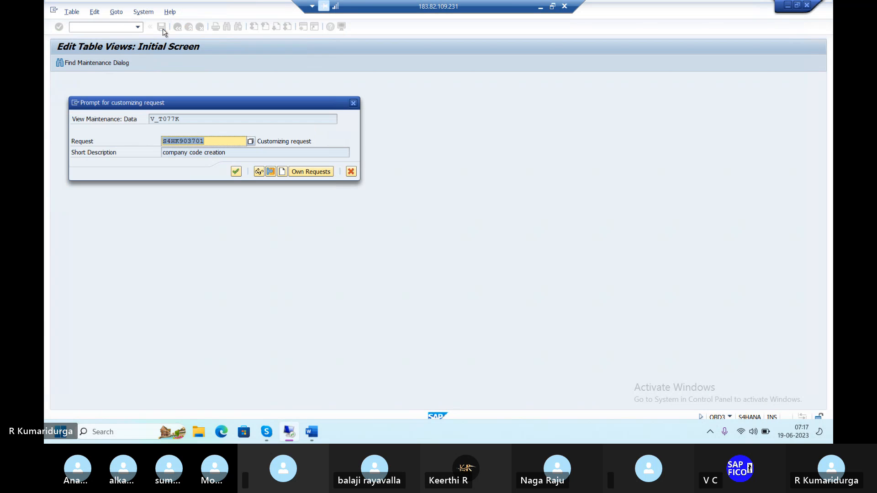
pyautogui.click(241, 172)
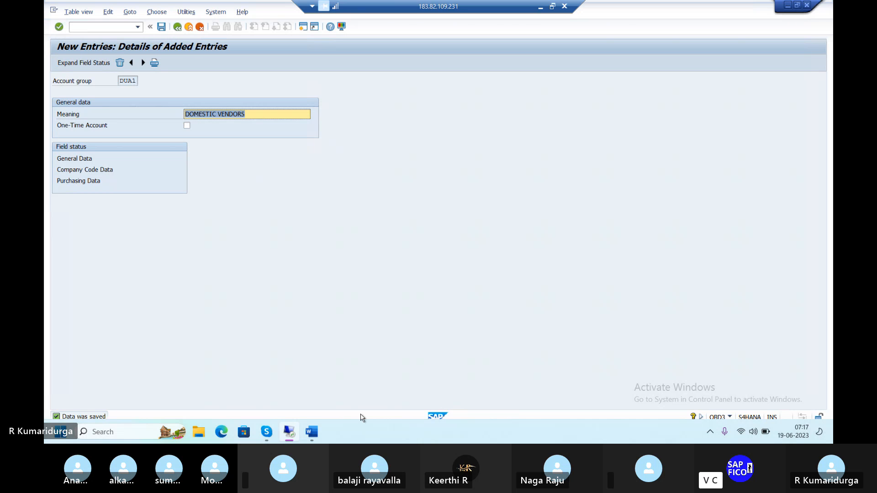
# Step: Switch to the Word notes and append —DUA1 to the domestic vendor line
pyautogui.moveTo(314, 433)
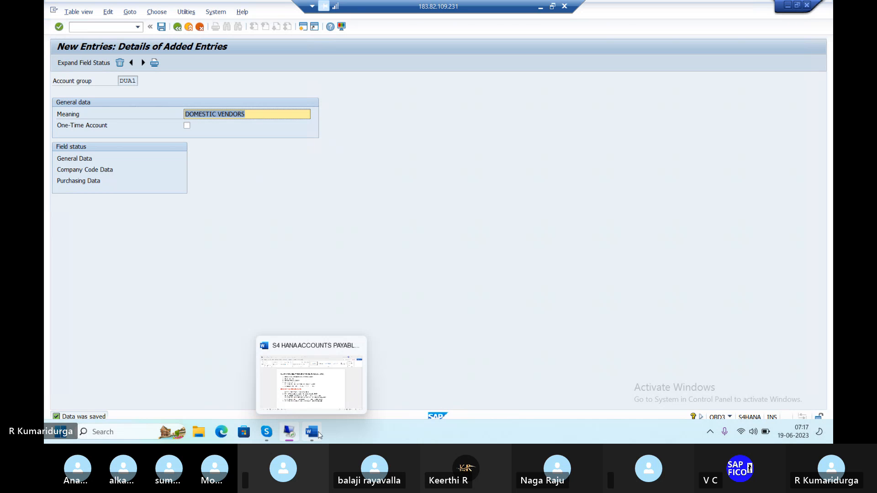
pyautogui.click(315, 392)
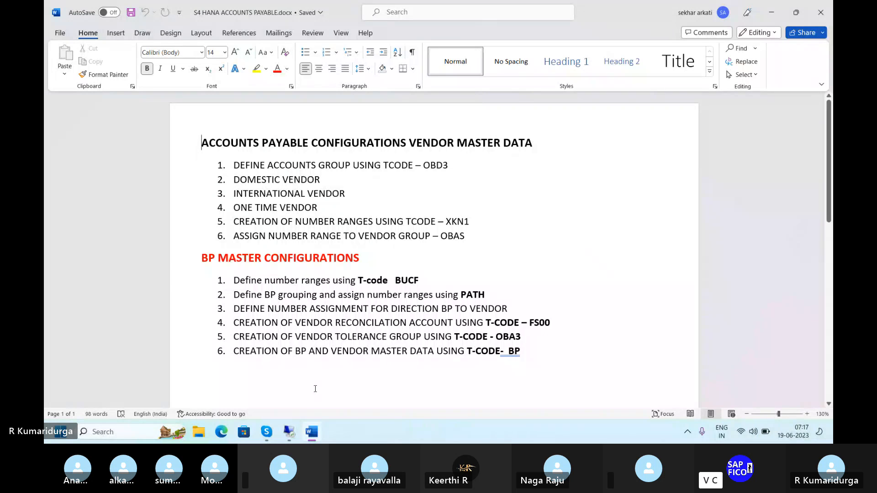
pyautogui.click(330, 180)
pyautogui.write('-')
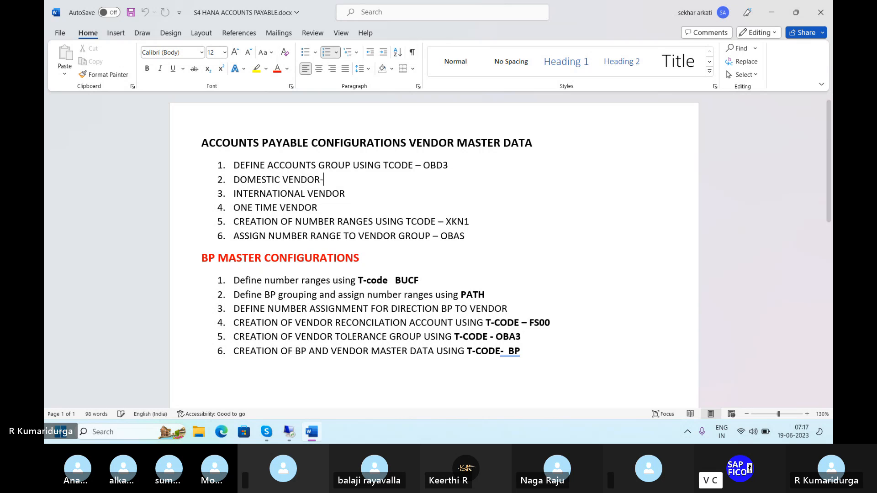
pyautogui.write('-DU')
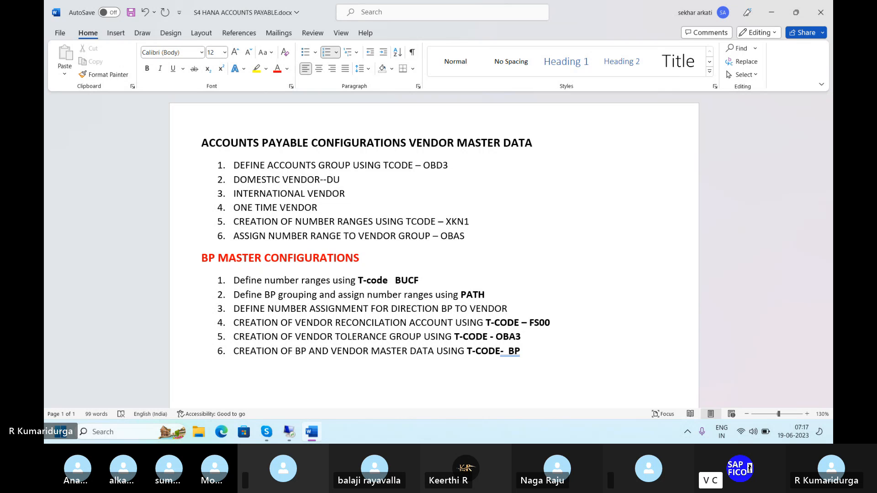
pyautogui.write('A1')
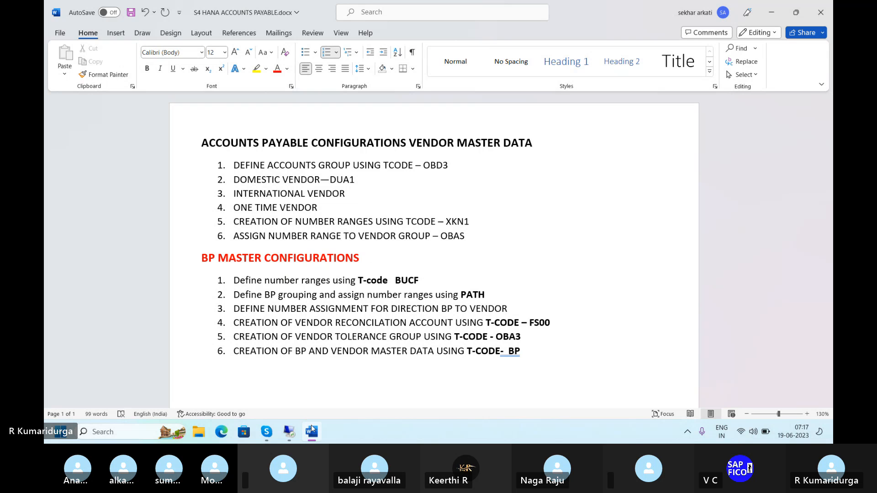
pyautogui.moveTo(316, 435)
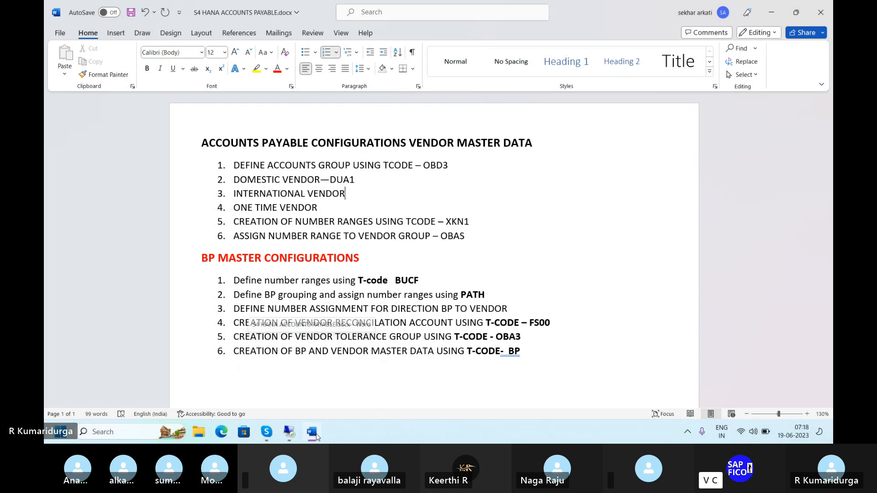
# Step: Return to OBD3 and save a new account group DUA2 with the meaning INTERNATIONAL VENDORS
pyautogui.click(289, 431)
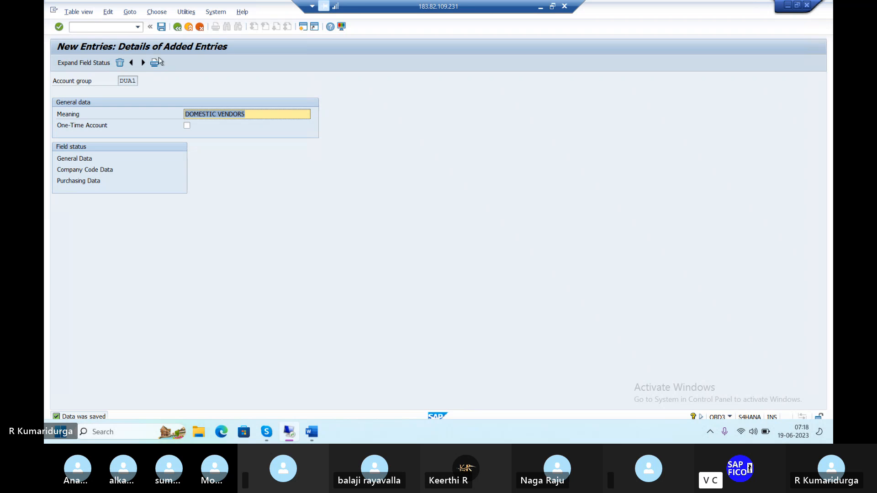
pyautogui.click(175, 30)
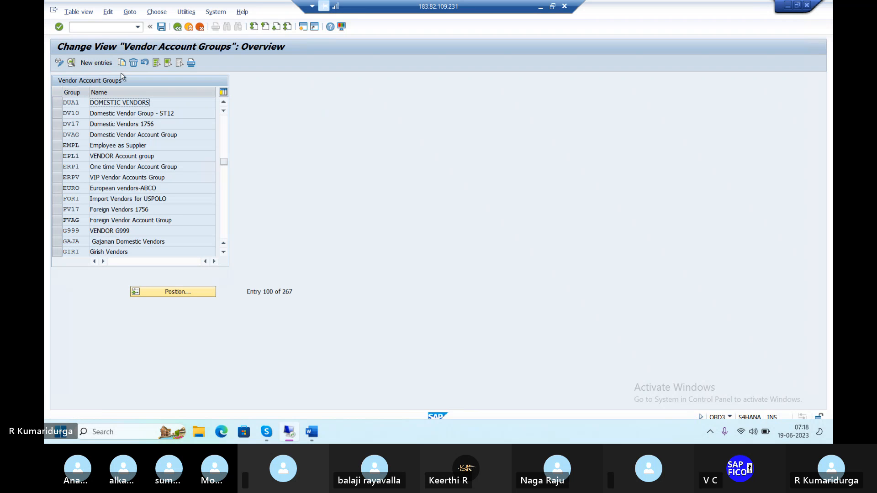
pyautogui.click(108, 64)
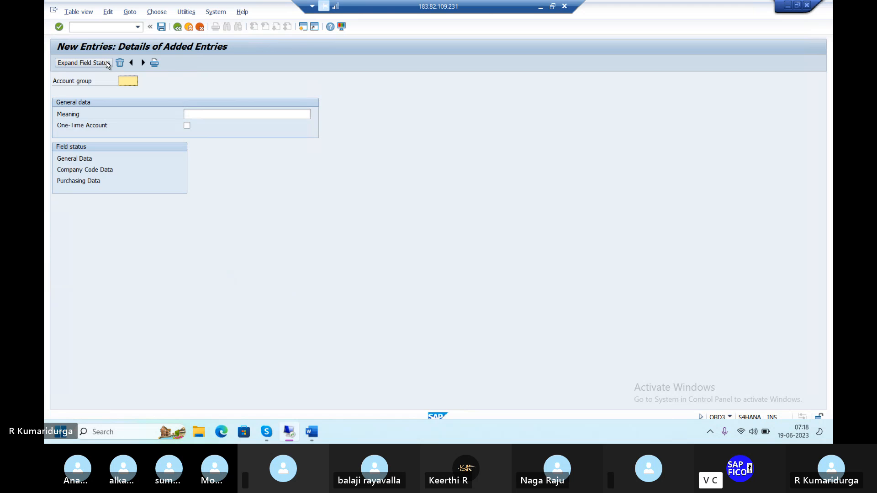
pyautogui.write('DUA2')
pyautogui.press('Tab')
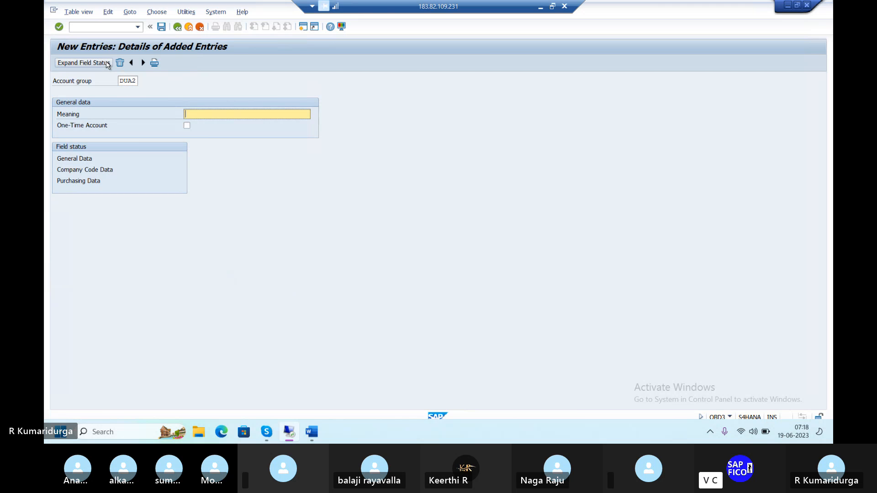
pyautogui.write('INTERNATIONA')
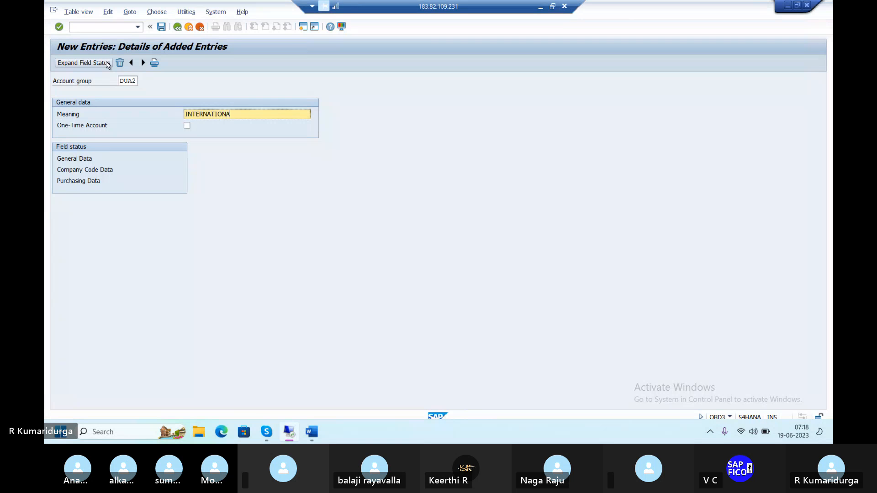
pyautogui.write('L VENDORS')
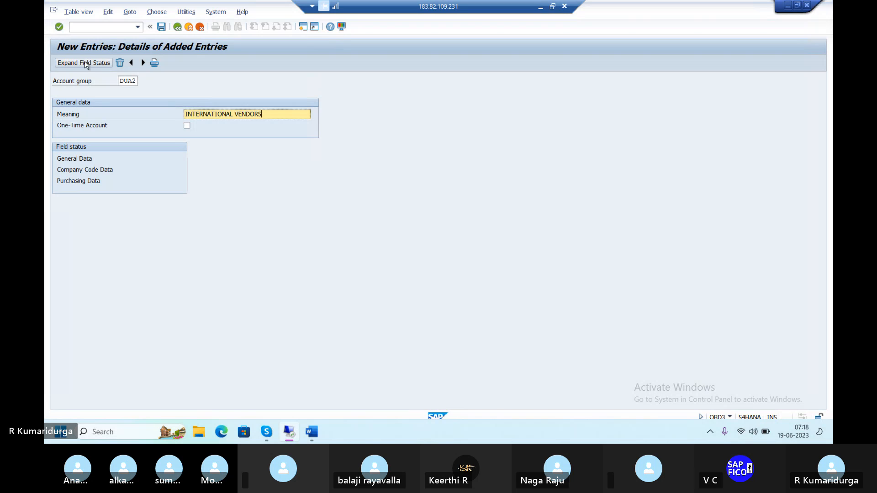
pyautogui.click(164, 30)
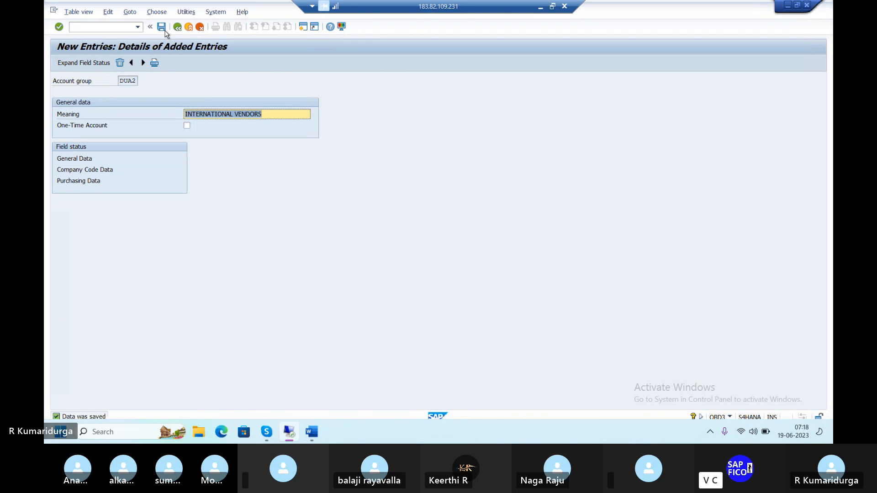
# Step: Switch to the Word notes and append —DUA2 to the international vendor line
pyautogui.moveTo(315, 433)
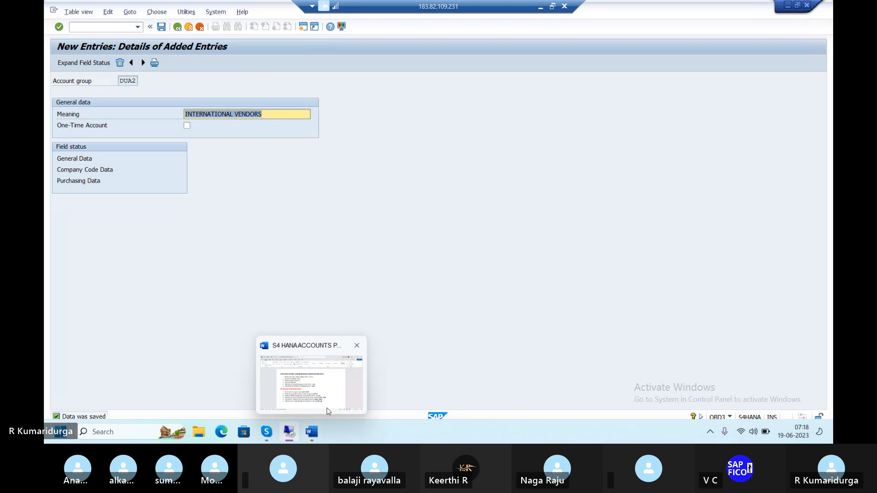
pyautogui.click(331, 402)
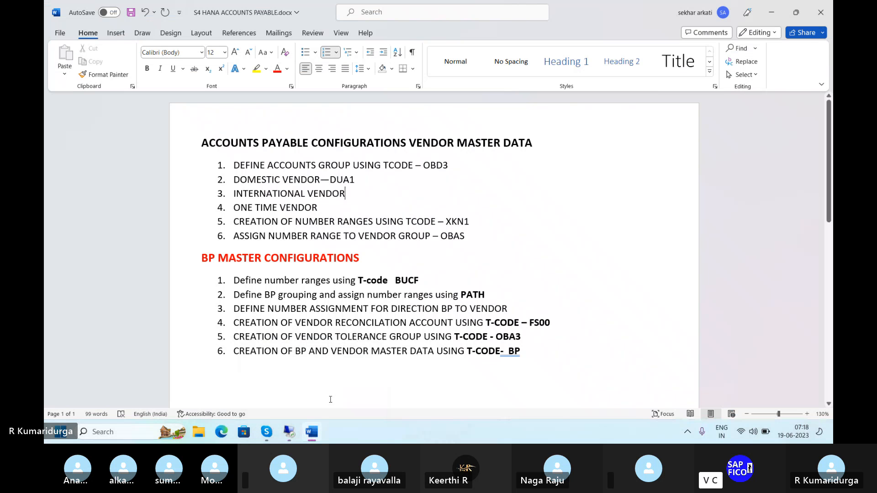
pyautogui.write('--DU')
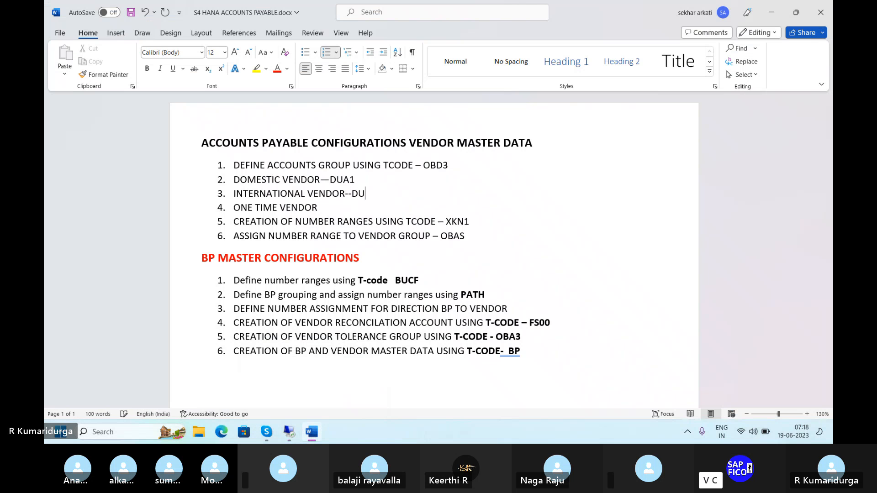
pyautogui.write('A2')
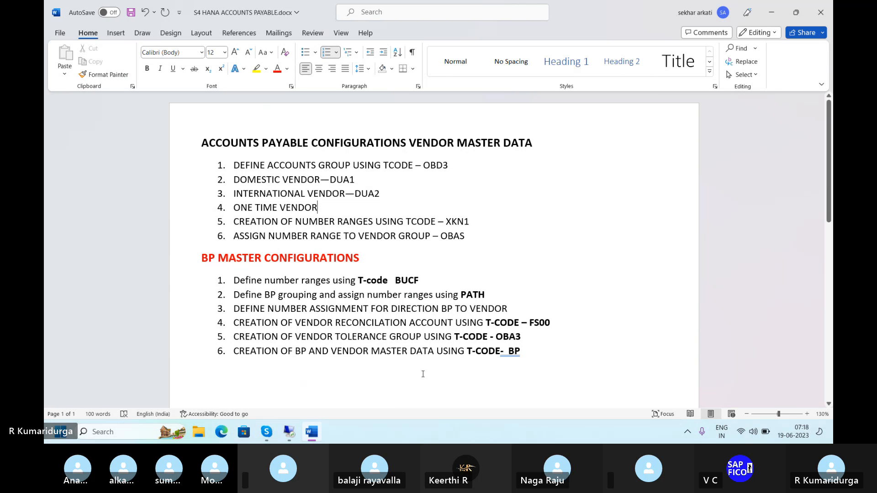
# Step: Return to OBD3 and start a new vendor account group entry with code DUA3
pyautogui.moveTo(312, 436)
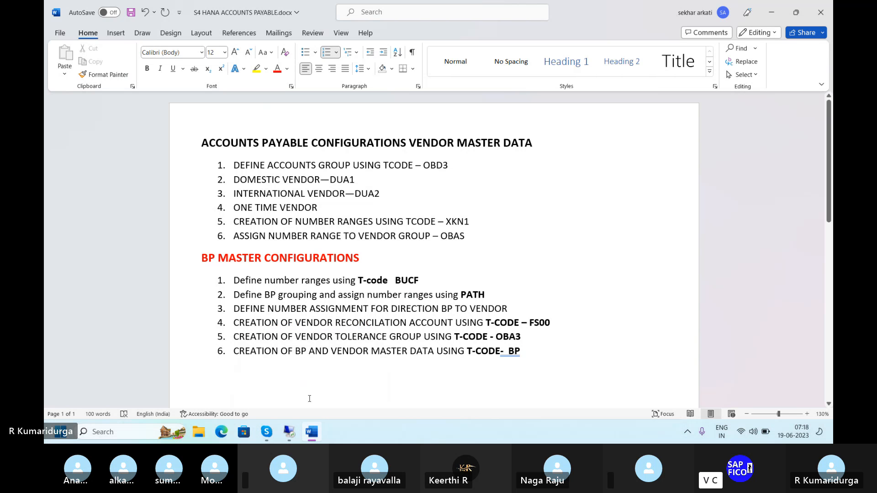
pyautogui.click(290, 396)
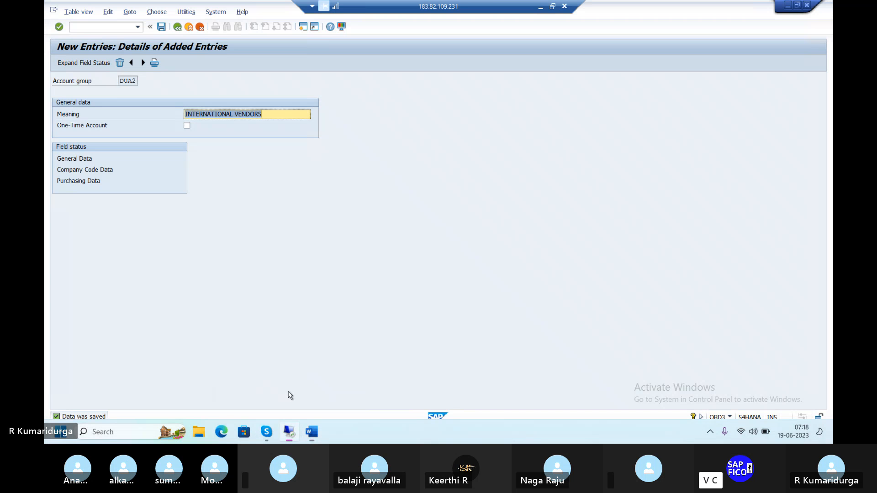
pyautogui.click(177, 28)
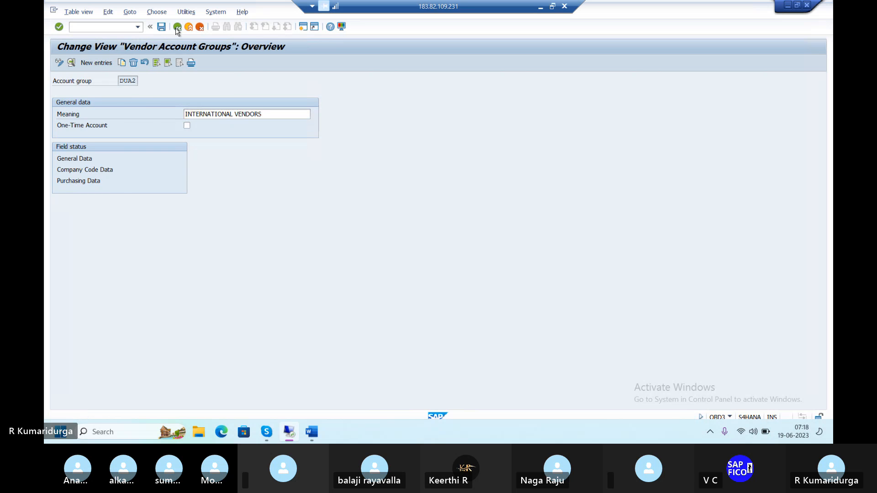
pyautogui.click(87, 64)
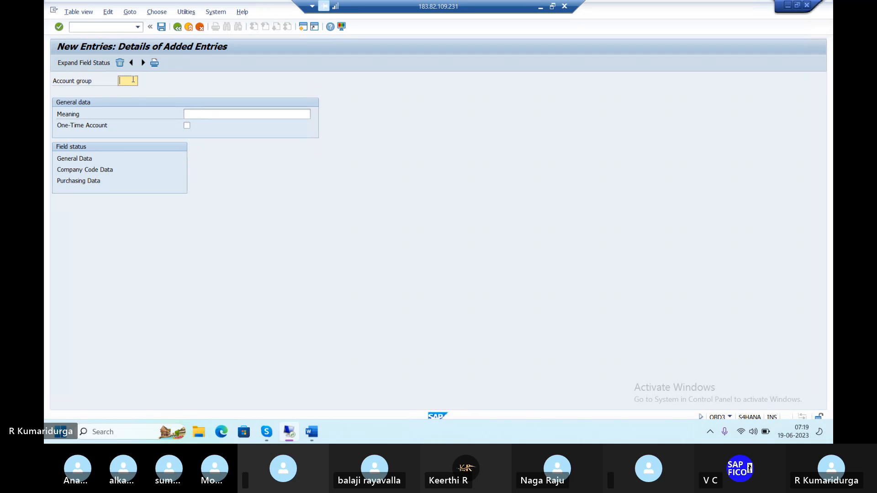
pyautogui.write('DU')
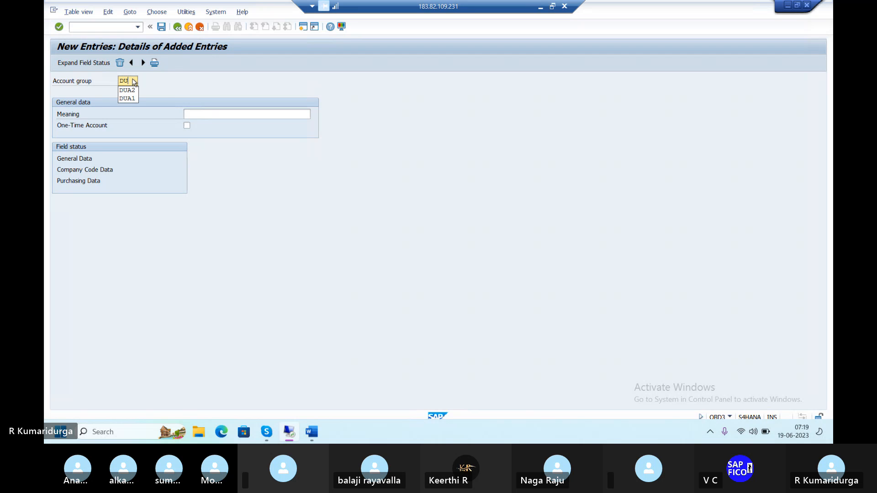
pyautogui.write('A3')
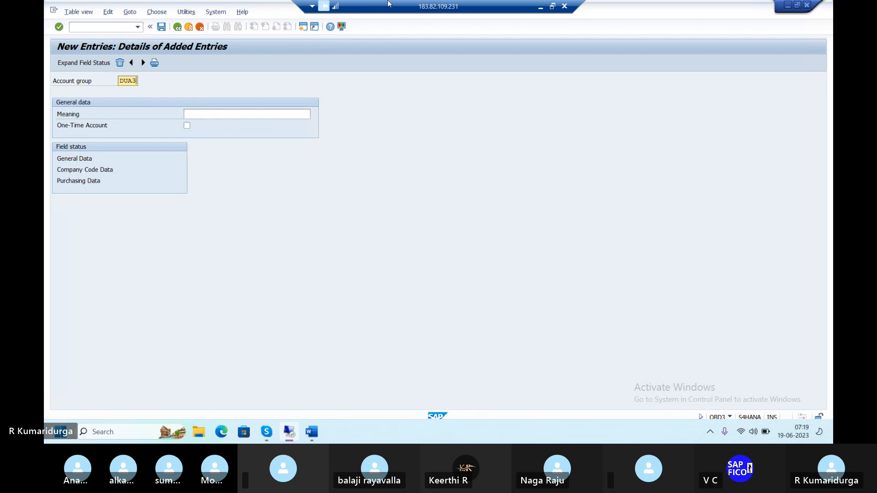
# Step: Enter the meaning ONETIME VENDOR, mark it as a one-time account, and save the account group
pyautogui.press('Tab')
pyautogui.write('ONE')
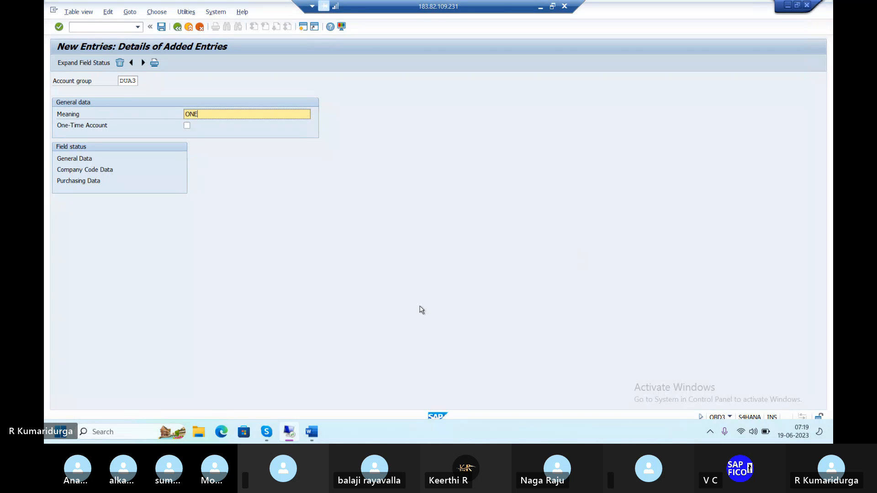
pyautogui.write('TIME')
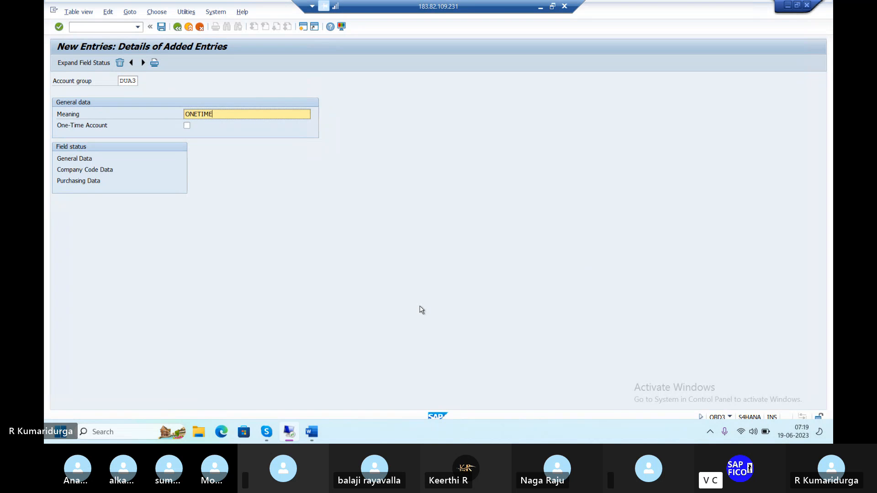
pyautogui.write(' VENDOR')
pyautogui.click(186, 126)
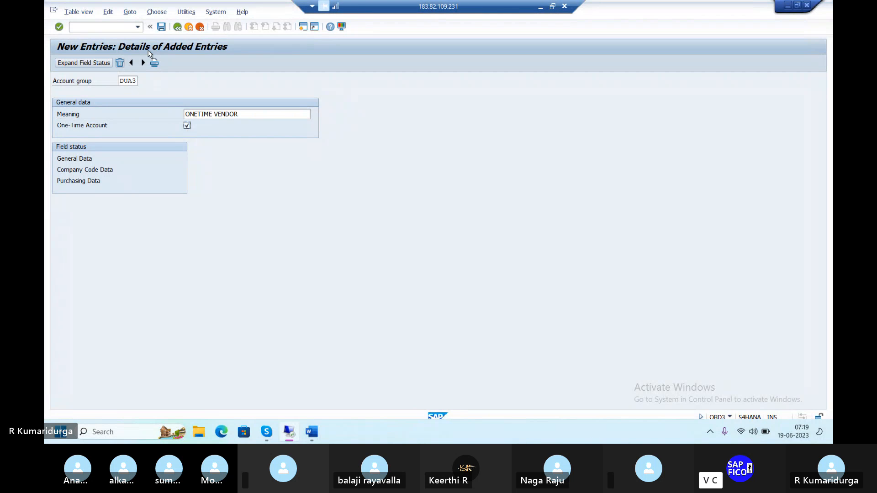
pyautogui.press('Tab')
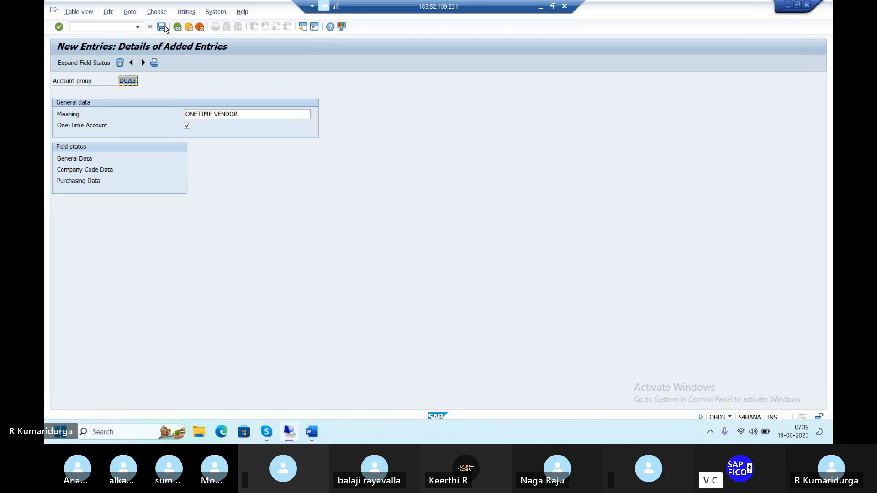
pyautogui.click(162, 27)
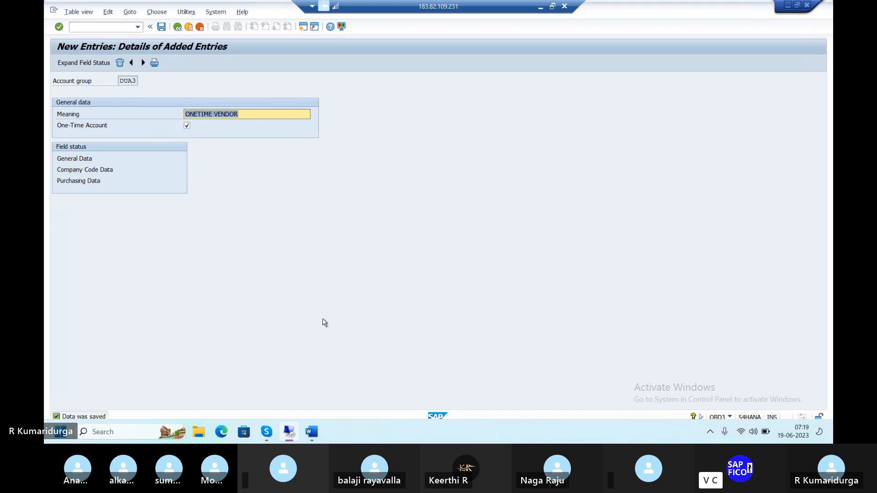
# Step: Switch to the Word notes and append —DUA3 to the one time vendor line
pyautogui.moveTo(312, 432)
pyautogui.click(316, 405)
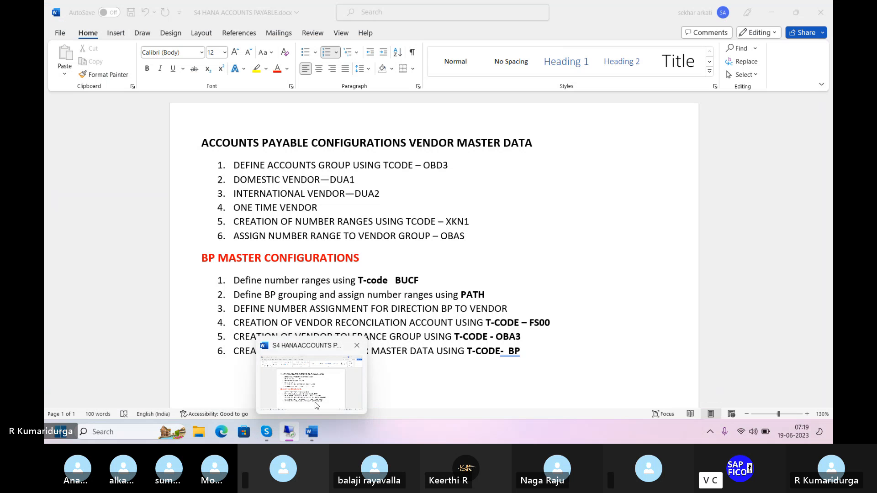
pyautogui.write('--DU')
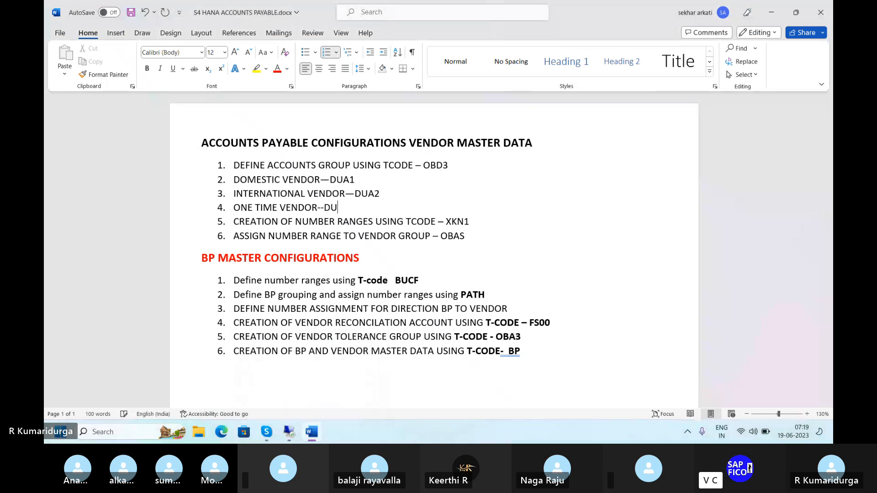
pyautogui.write('A3')
pyautogui.click(470, 221)
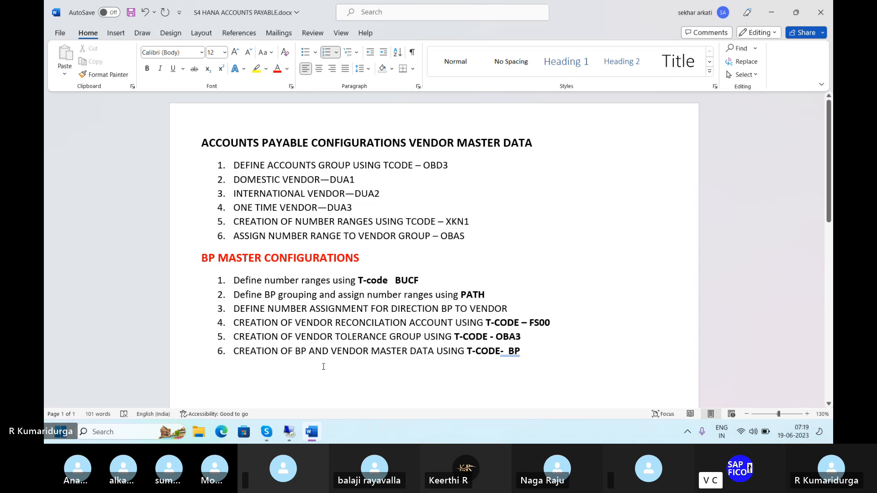
# Step: Return to SAP and open transaction XKN1 for vendor number ranges
pyautogui.moveTo(288, 431)
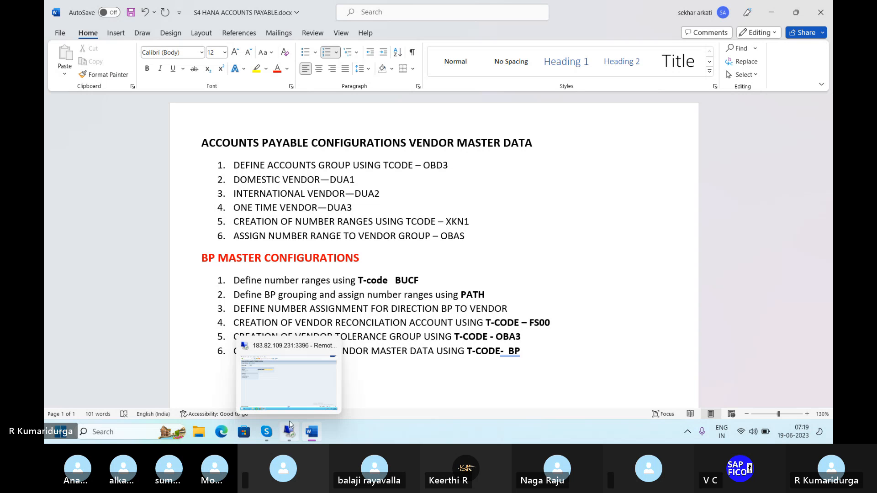
pyautogui.click(296, 391)
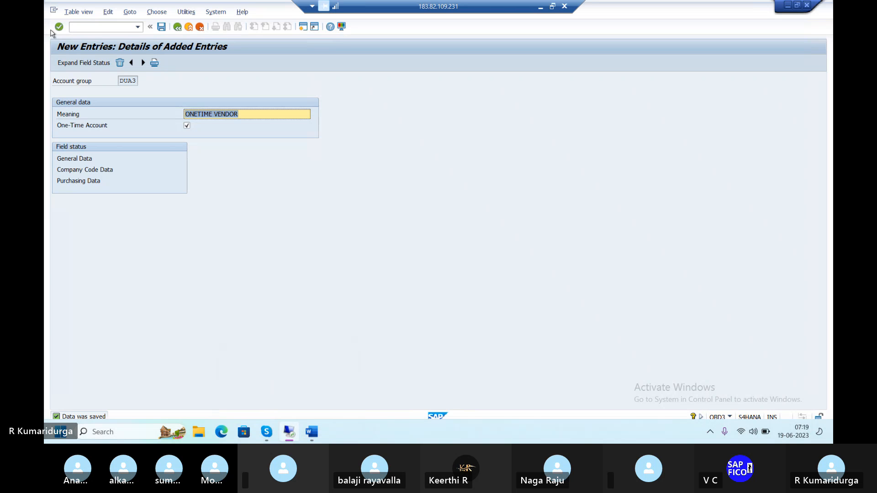
pyautogui.click(91, 26)
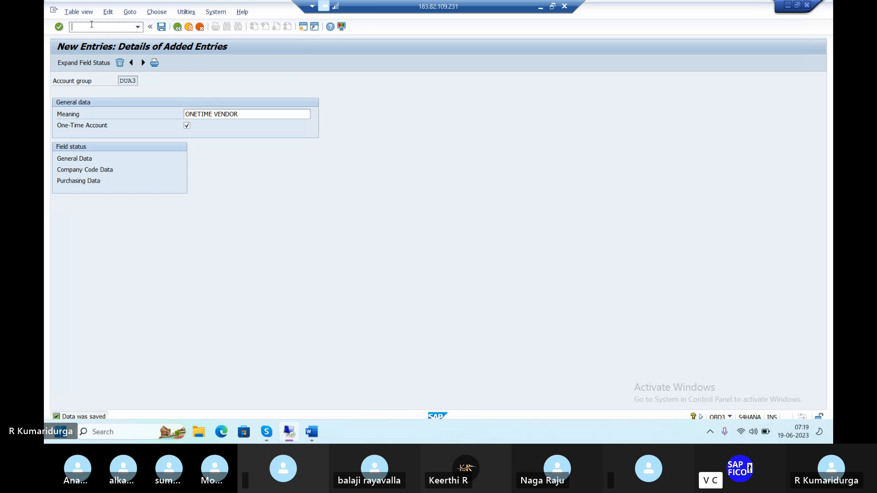
pyautogui.write('/NXKN1')
pyautogui.press('Return')
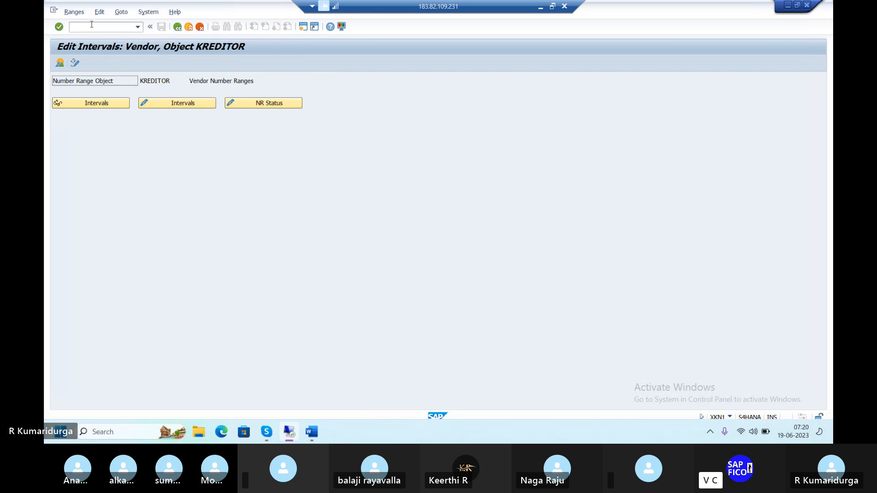
# Step: Open the vendor number range intervals, toggle between display and change modes, and go back
pyautogui.click(173, 106)
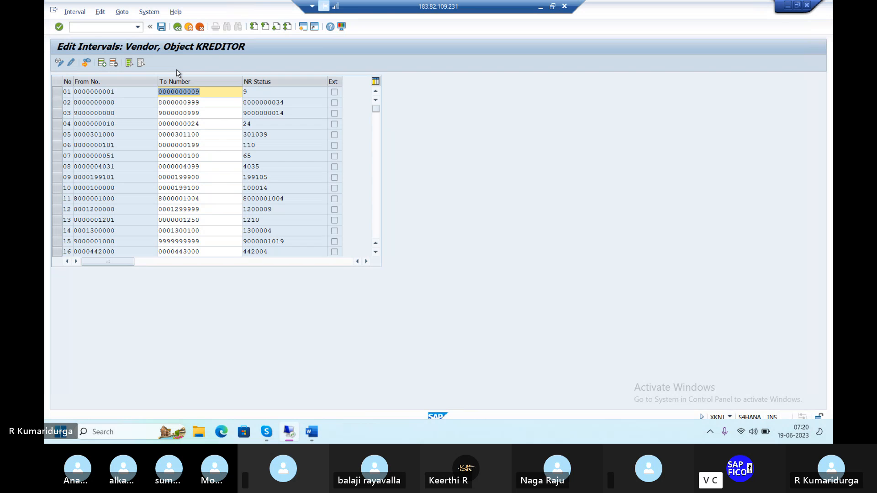
pyautogui.click(71, 63)
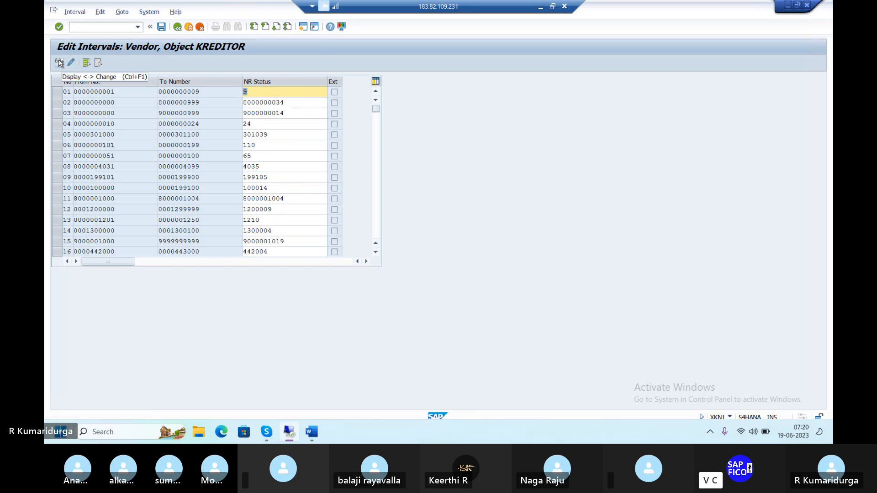
pyautogui.click(60, 63)
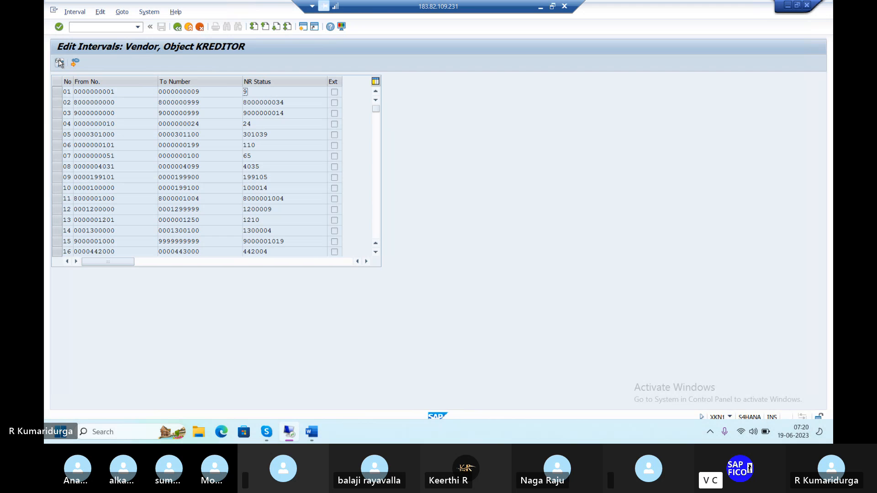
pyautogui.click(59, 63)
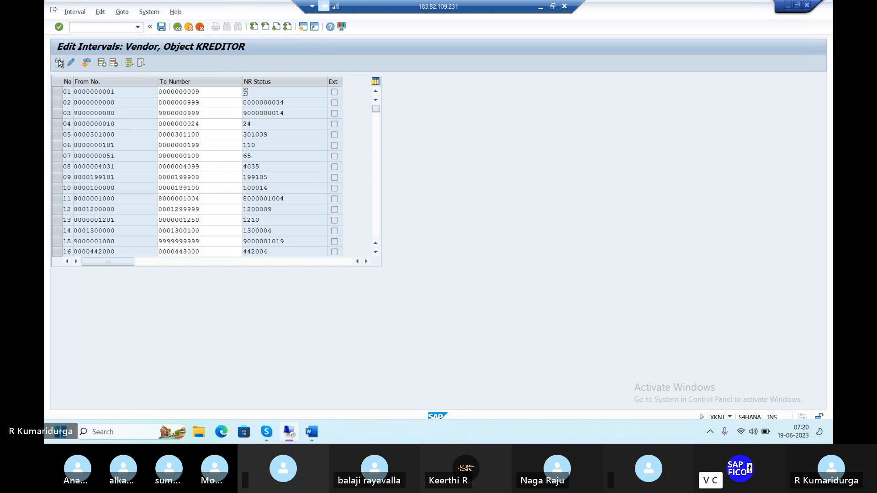
pyautogui.click(177, 27)
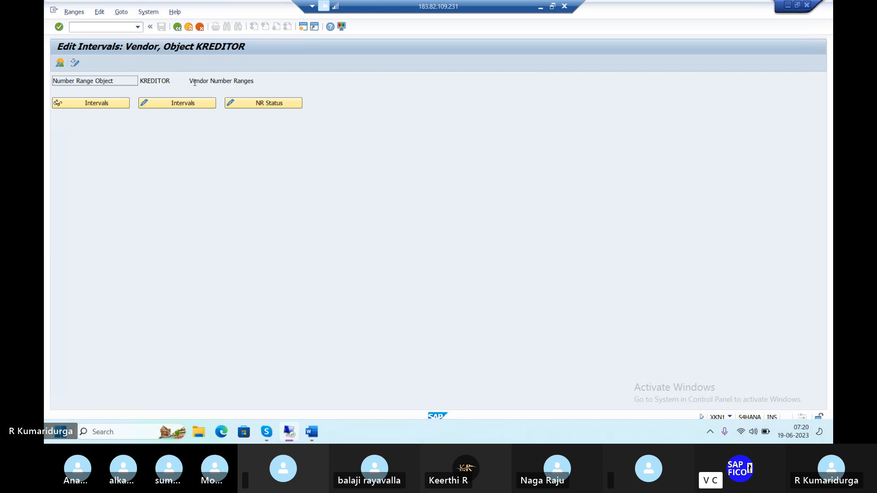
pyautogui.click(200, 109)
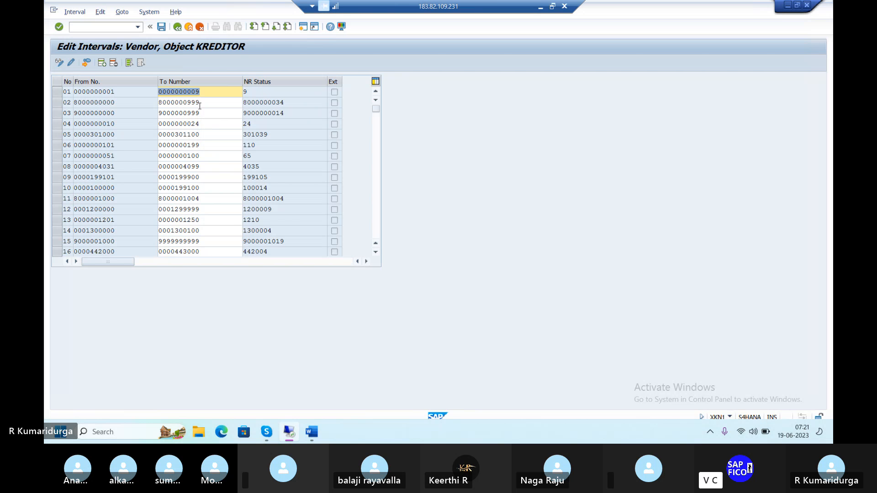
pyautogui.click(90, 64)
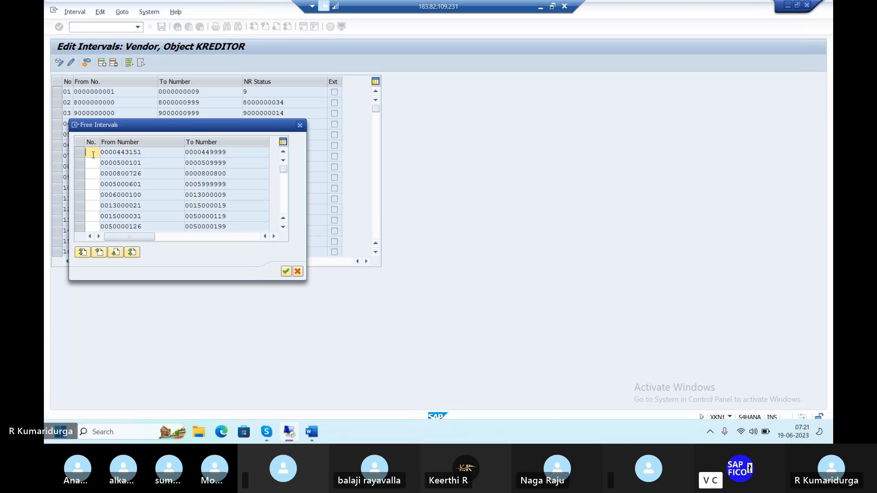
pyautogui.write('01')
pyautogui.click(94, 164)
pyautogui.press('Return')
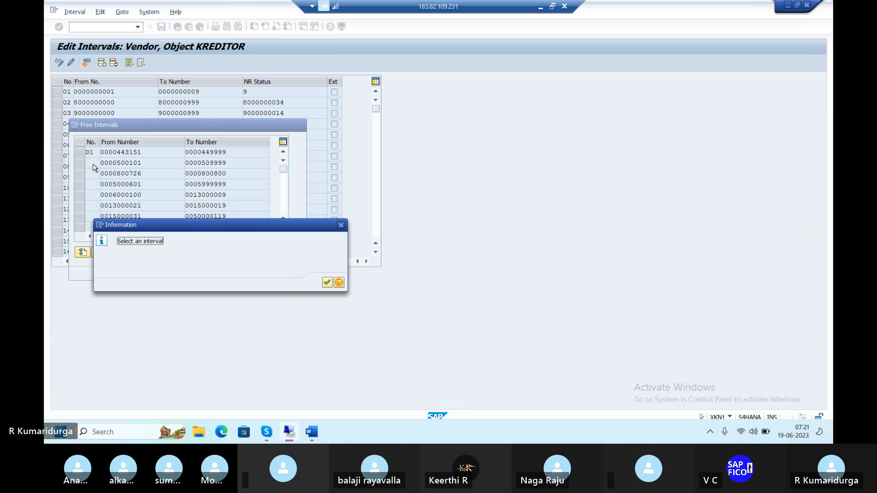
pyautogui.click(327, 284)
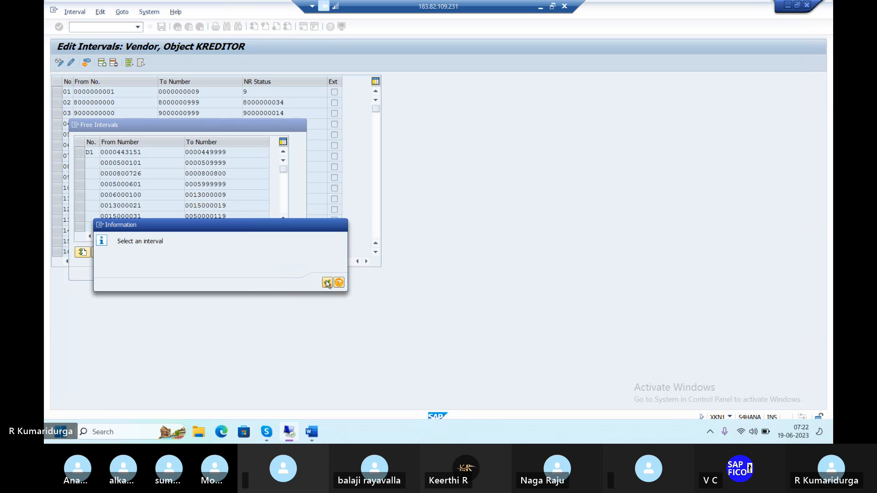
pyautogui.click(81, 154)
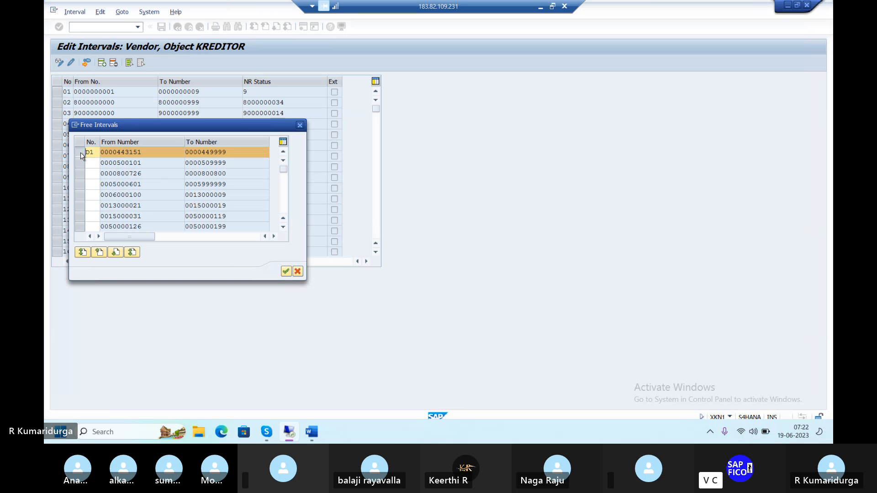
pyautogui.click(285, 272)
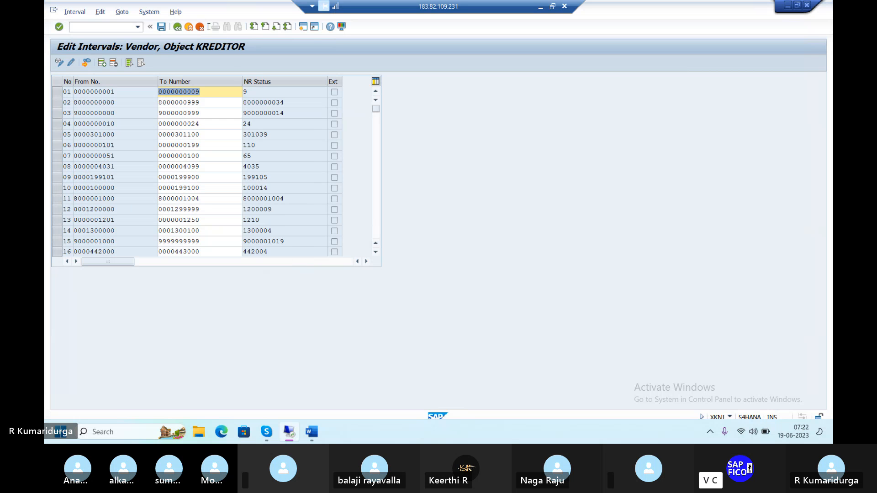
pyautogui.click(161, 27)
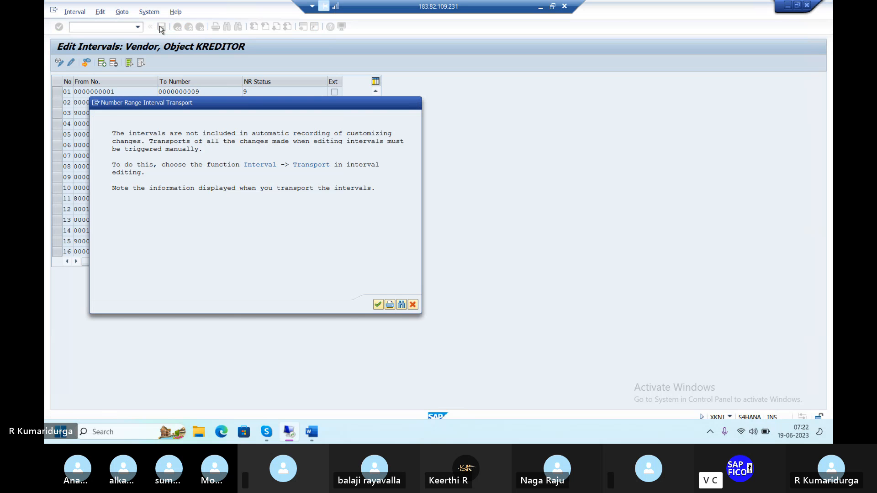
pyautogui.press('Return')
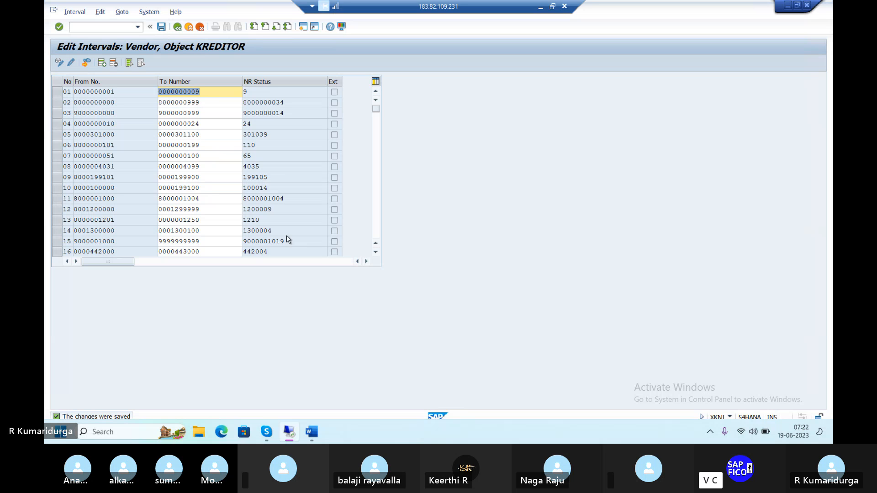
# Step: Switch to the Word notes and append —D1 to the domestic vendor line
pyautogui.moveTo(318, 437)
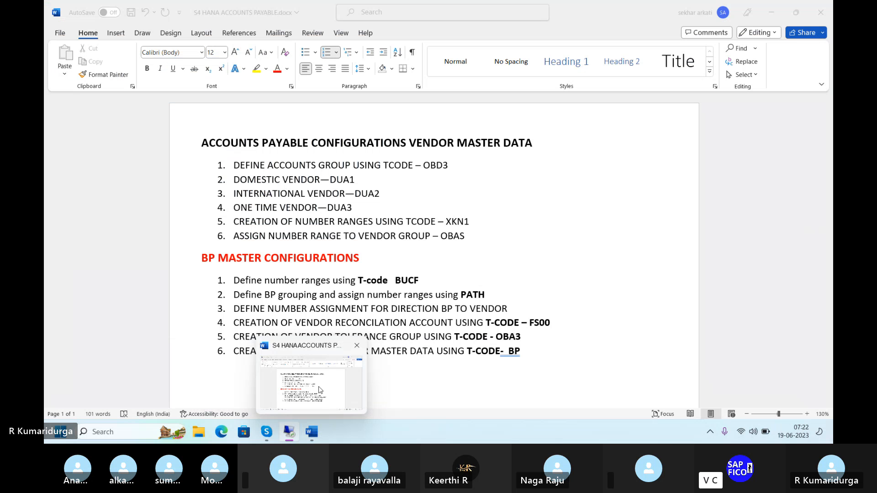
pyautogui.click(320, 389)
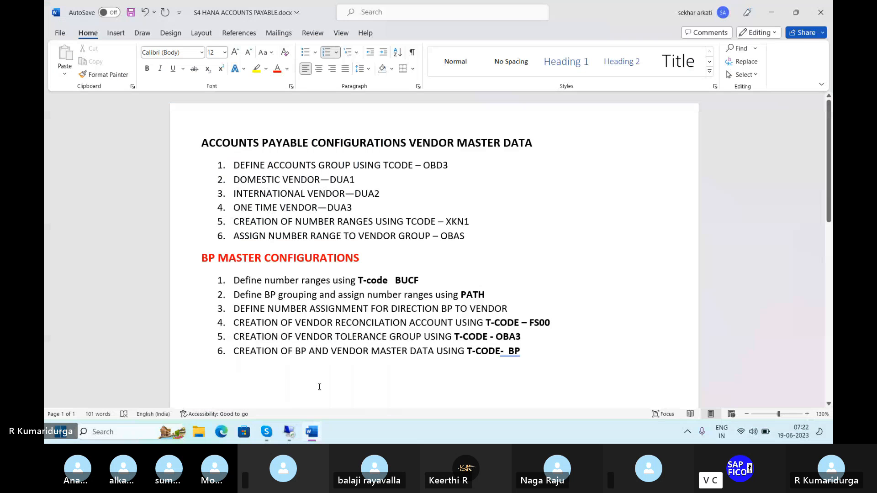
pyautogui.click(366, 175)
pyautogui.write('-')
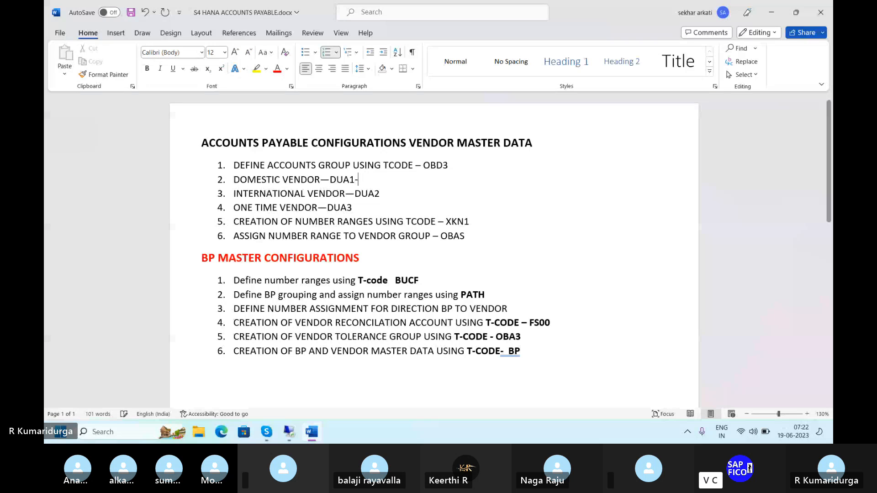
pyautogui.write('-D1')
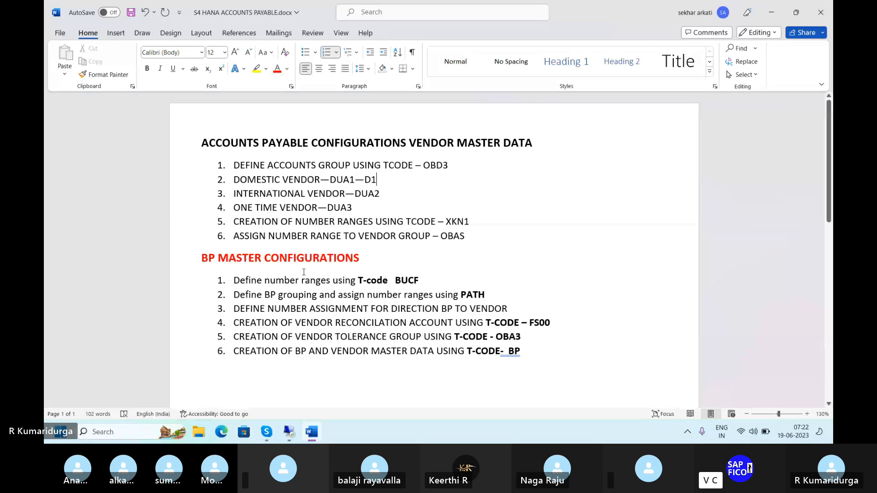
pyautogui.doubleClick(401, 194)
pyautogui.click(387, 194)
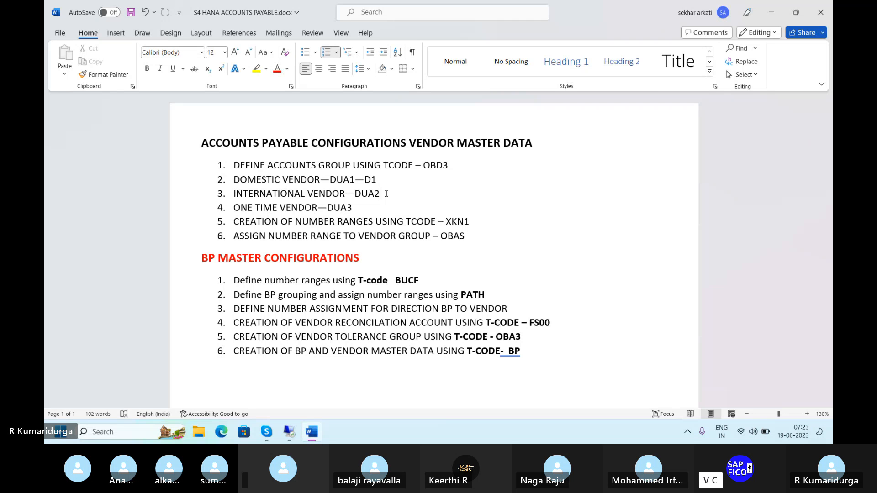
pyautogui.moveTo(287, 433)
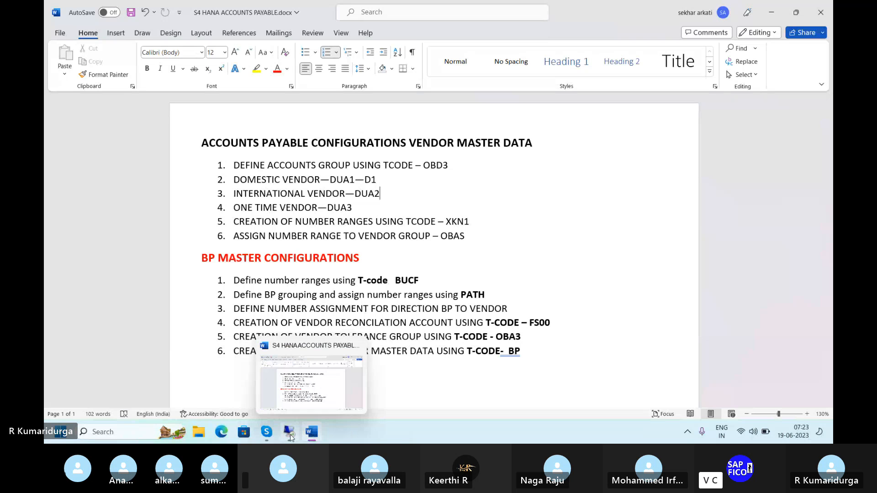
pyautogui.click(287, 392)
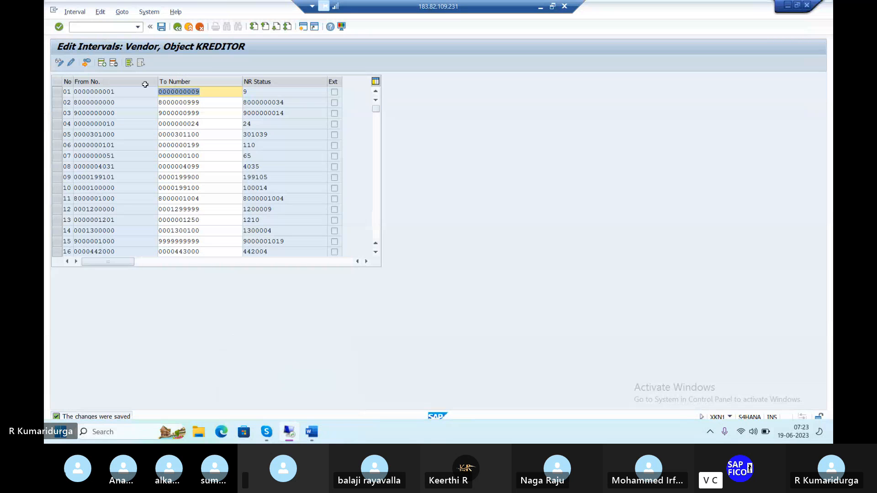
pyautogui.click(87, 63)
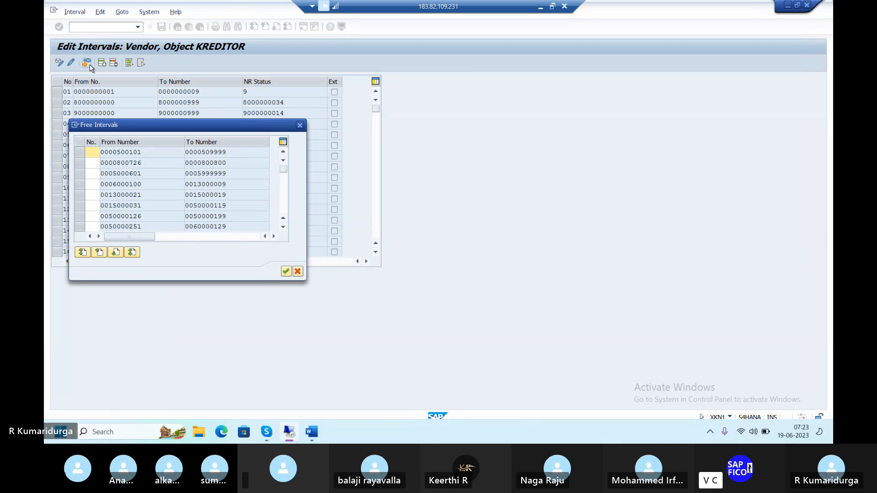
pyautogui.write('02')
pyautogui.click(104, 155)
pyautogui.press('Return')
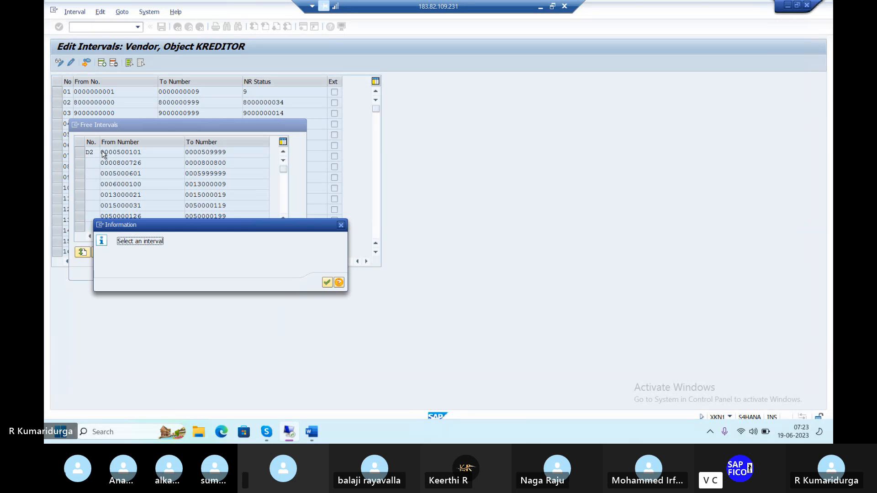
pyautogui.click(326, 283)
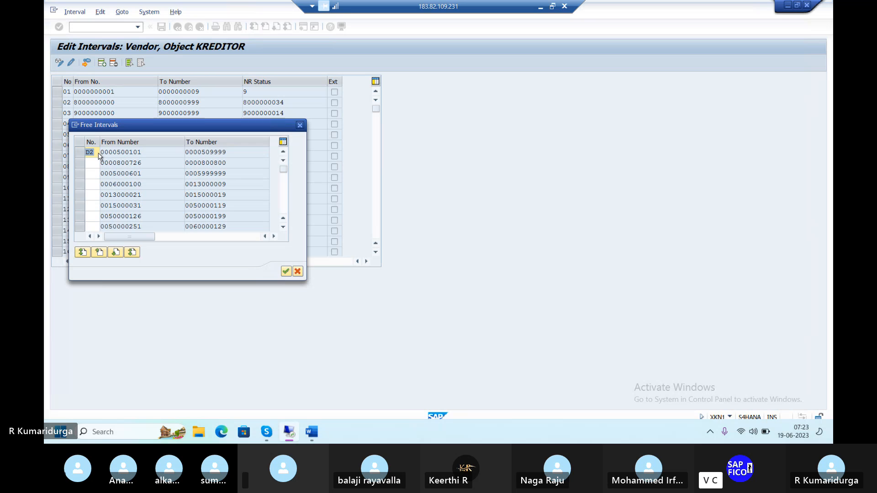
pyautogui.click(79, 152)
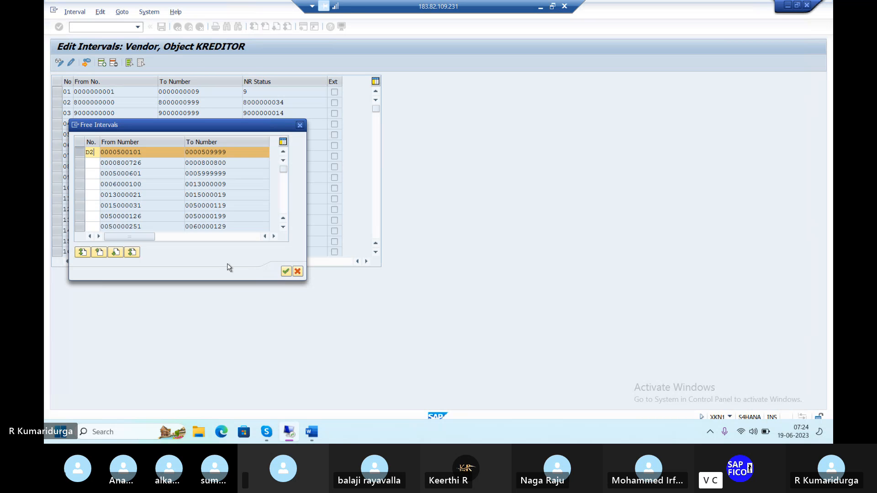
pyautogui.click(285, 271)
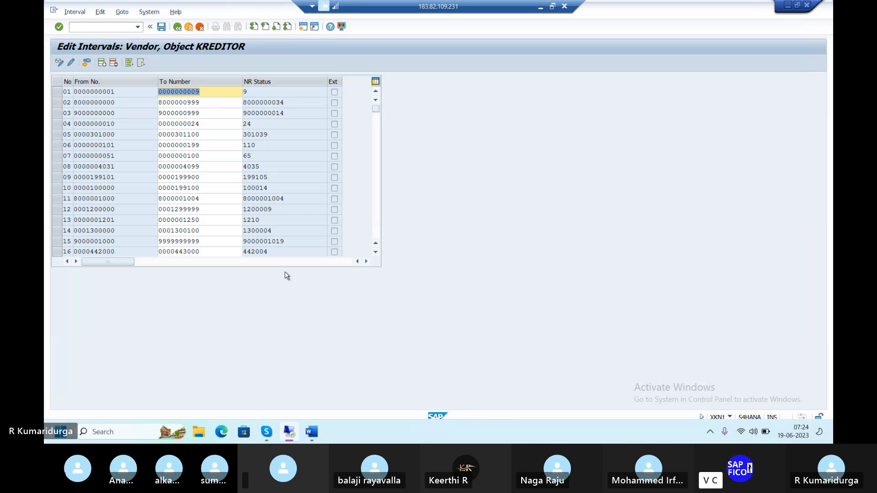
pyautogui.click(163, 29)
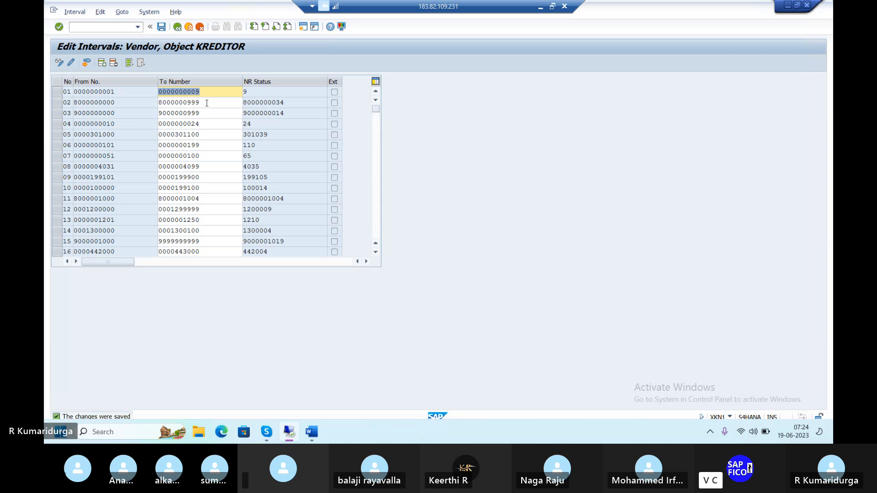
# Step: Switch to the Word notes and append —D2 to the international vendor line
pyautogui.moveTo(315, 429)
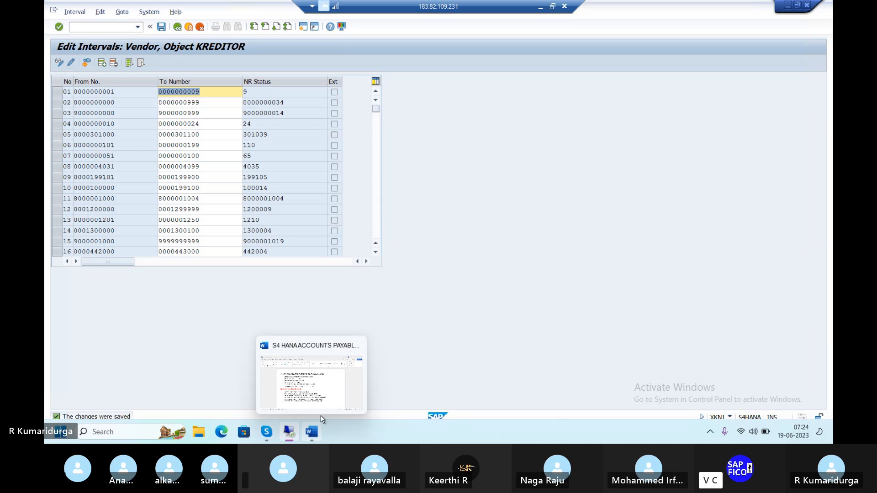
pyautogui.click(326, 402)
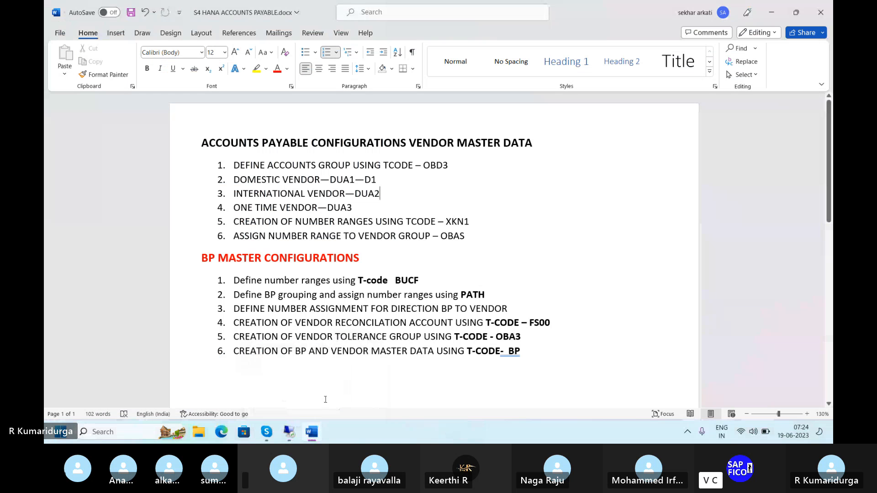
pyautogui.write('-')
pyautogui.write('D2')
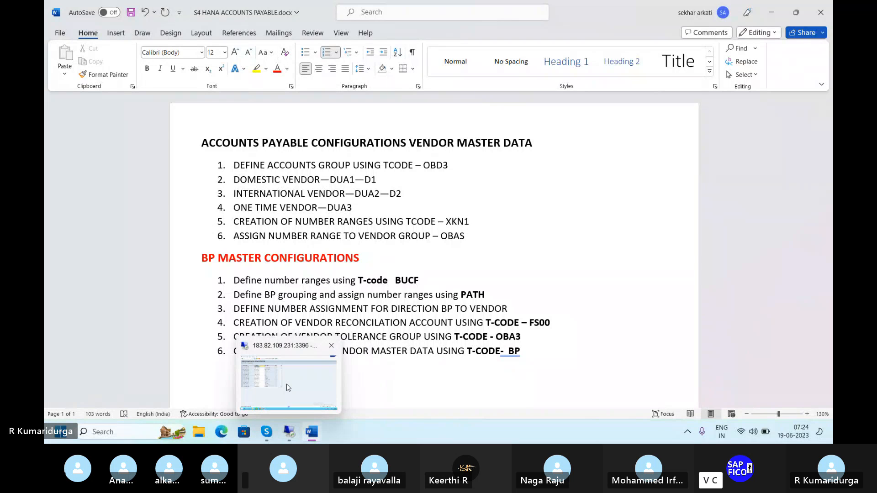
pyautogui.click(289, 388)
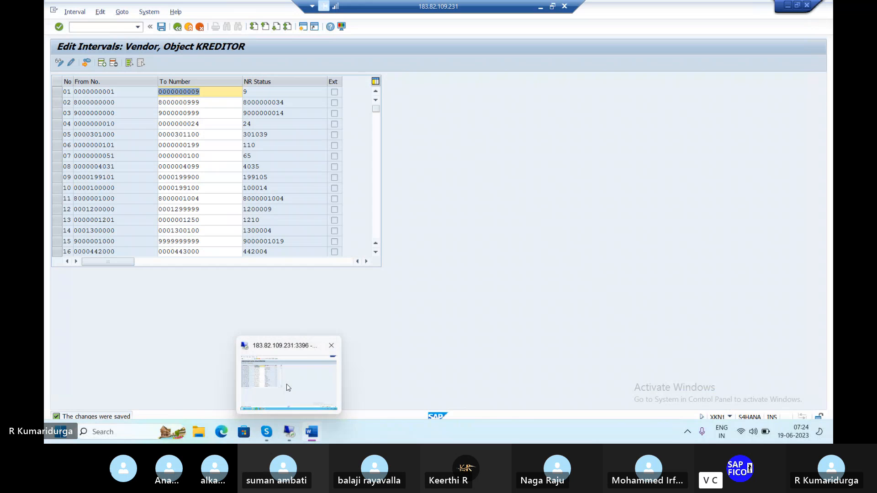
pyautogui.click(88, 63)
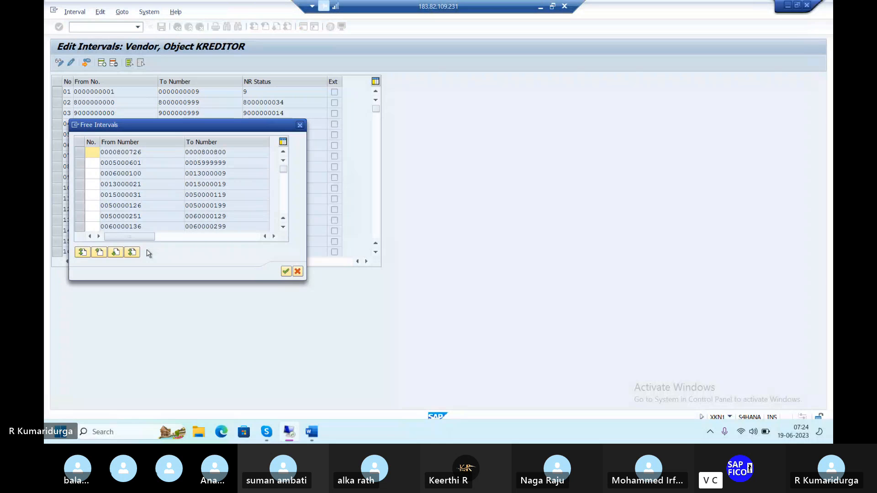
pyautogui.write('D3')
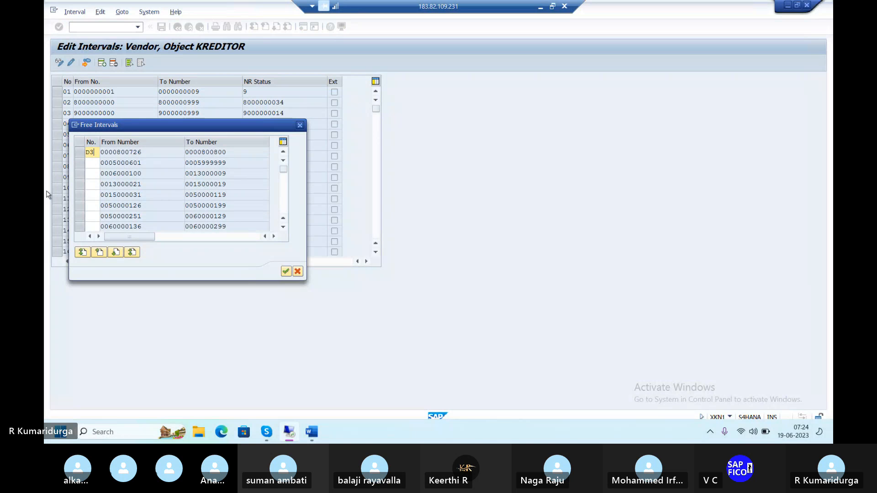
pyautogui.click(81, 156)
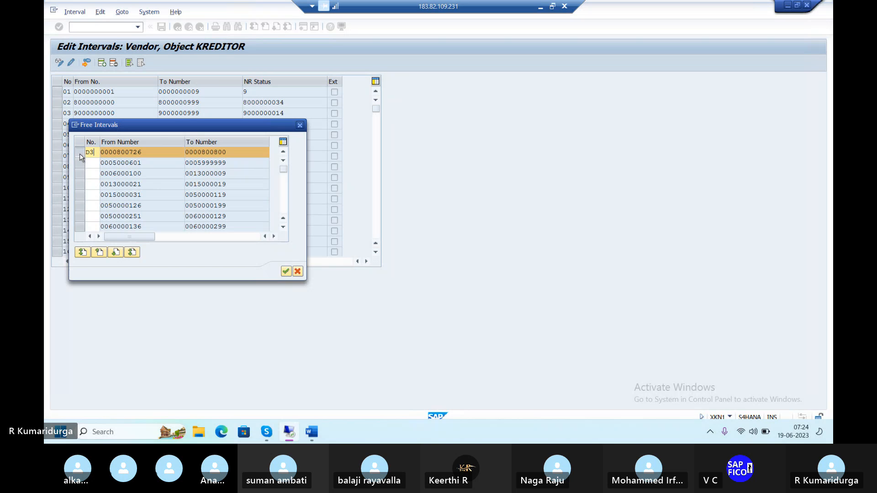
pyautogui.click(283, 272)
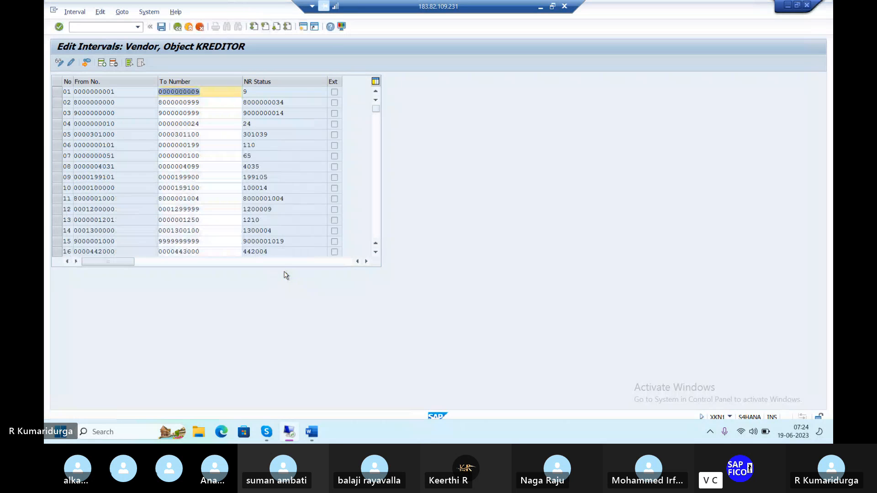
pyautogui.click(165, 28)
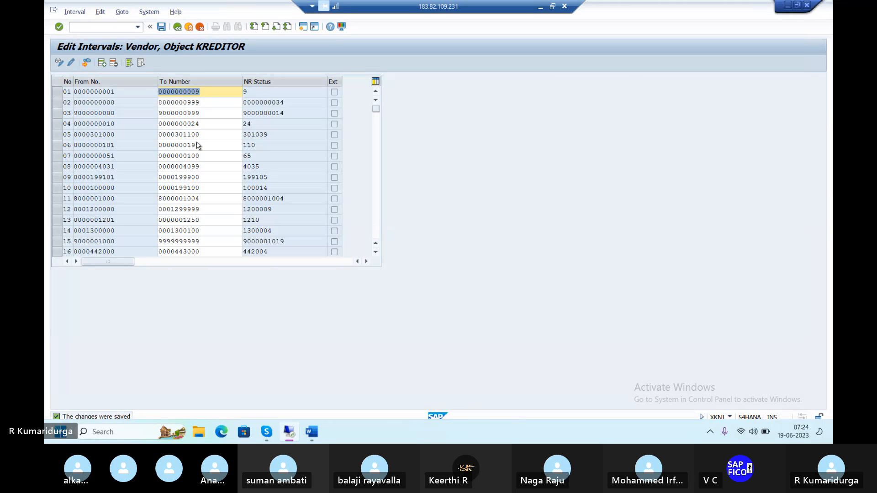
# Step: Switch to the Word notes and append —D3 to the one-time vendor line
pyautogui.moveTo(314, 439)
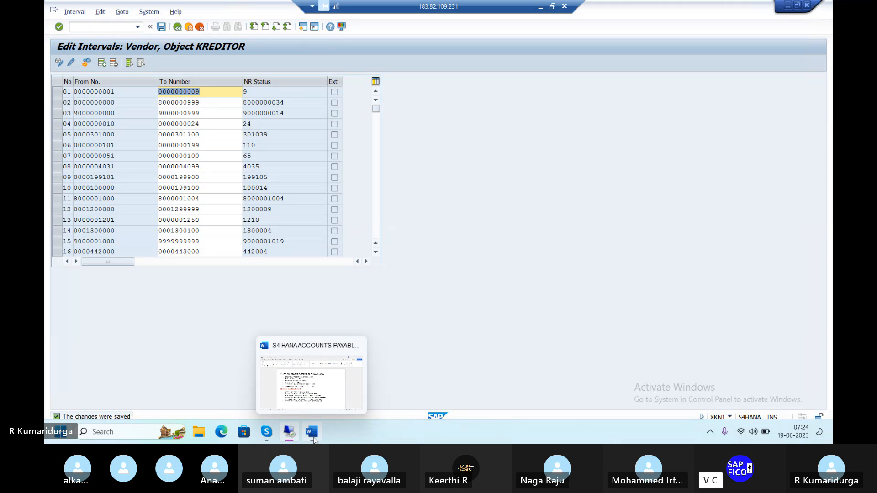
pyautogui.click(313, 399)
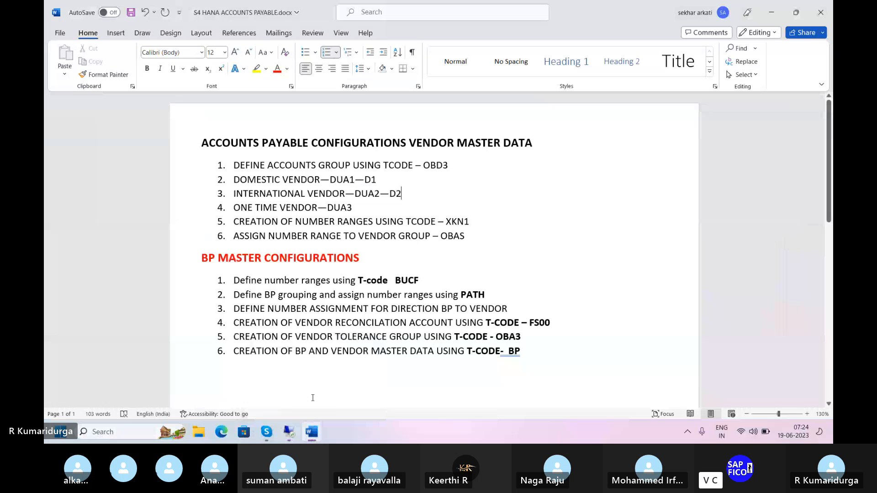
pyautogui.write('-')
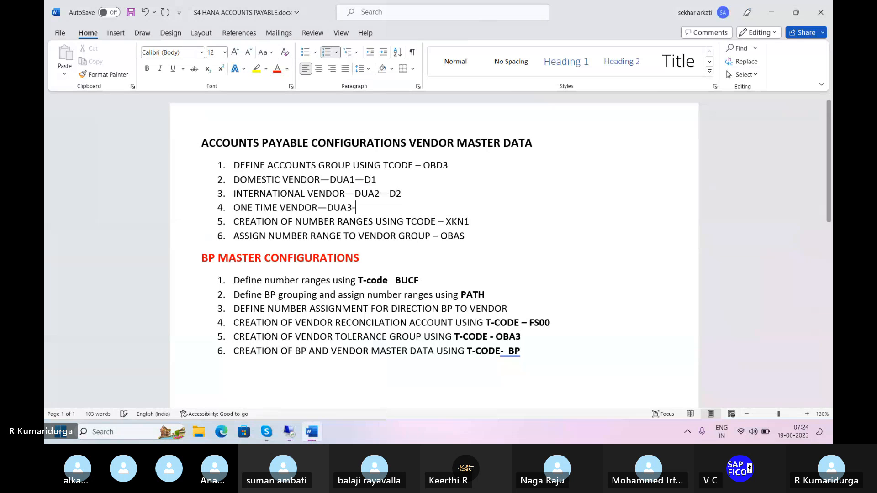
pyautogui.write('-D3')
pyautogui.press('Return')
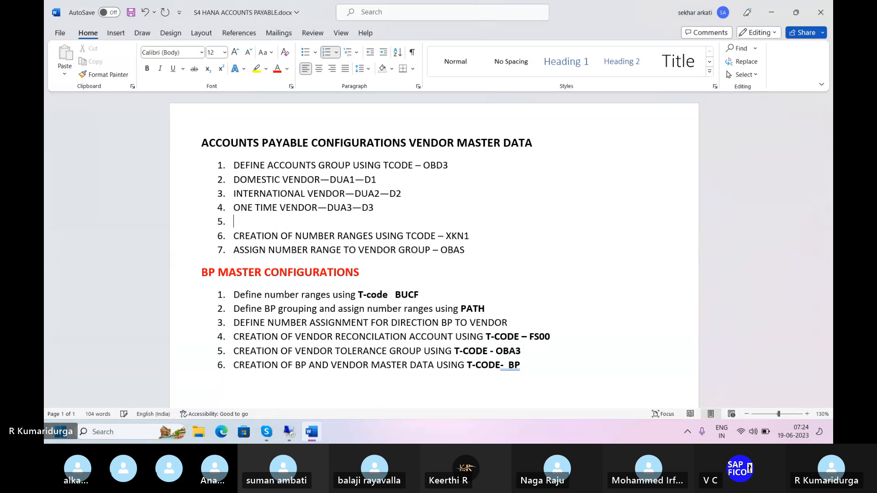
pyautogui.press('Return')
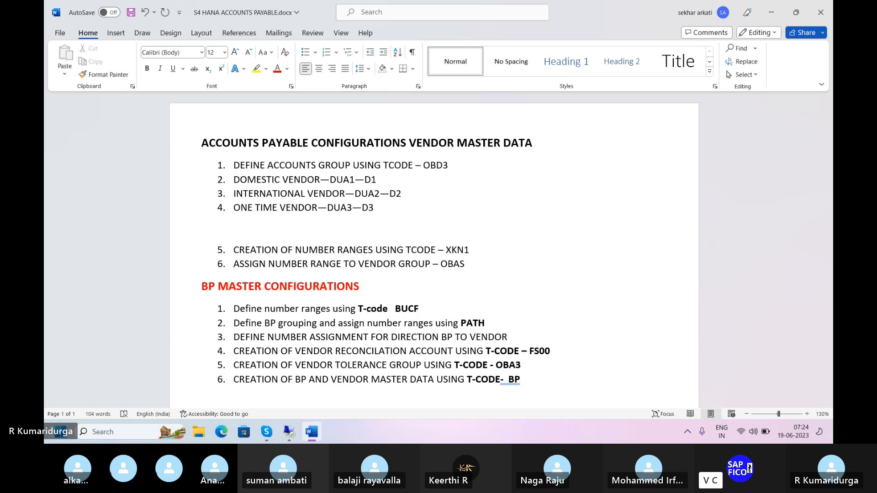
pyautogui.press('BackSpace')
# Step: Return to SAP and exit the vendor number range intervals back to the Easy Access menu
pyautogui.moveTo(278, 439)
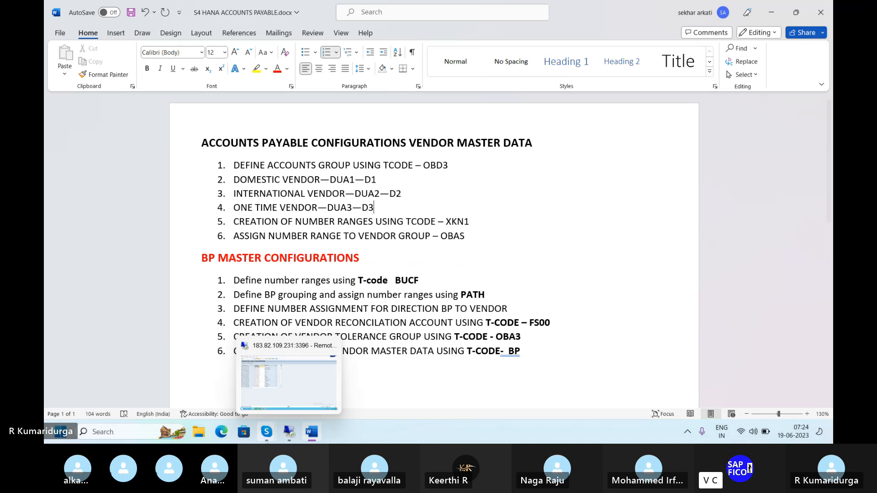
pyautogui.click(305, 387)
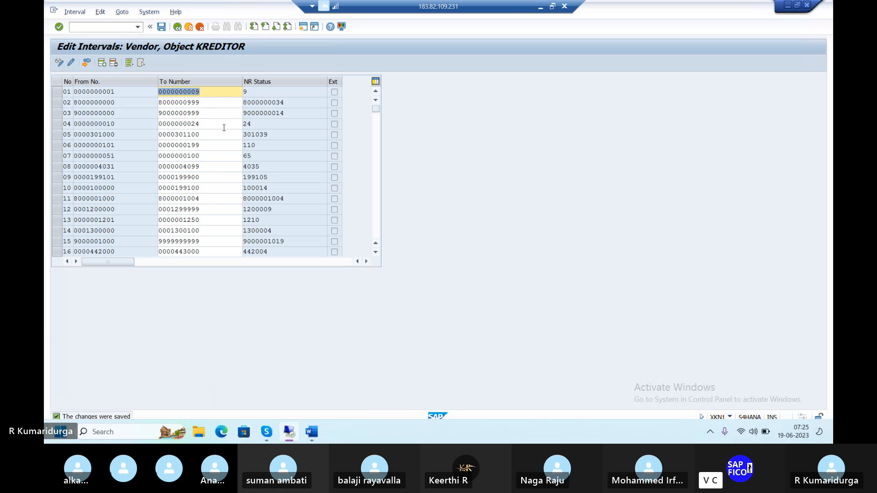
pyautogui.click(177, 28)
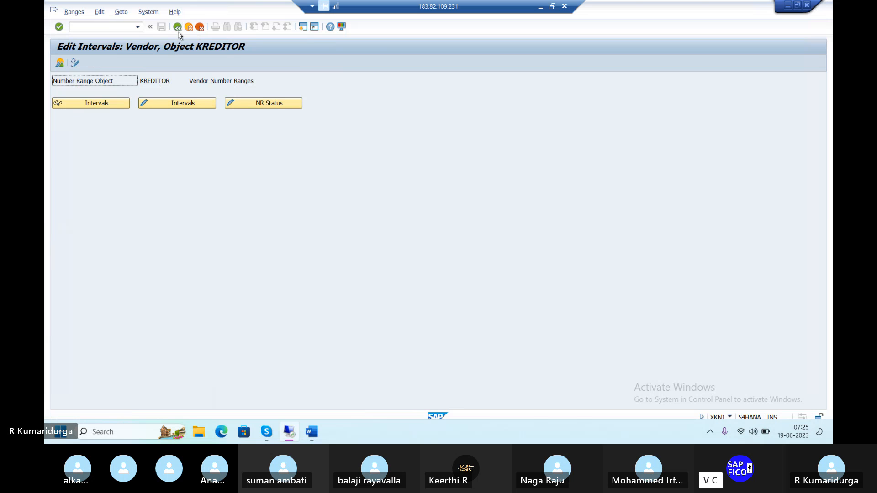
pyautogui.click(177, 27)
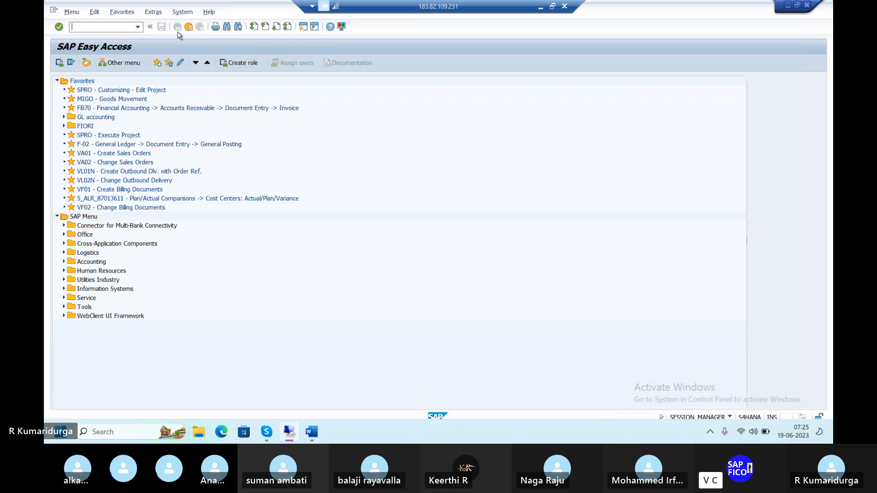
# Step: Open transaction OBAS to assign number ranges to vendor account groups
pyautogui.moveTo(312, 432)
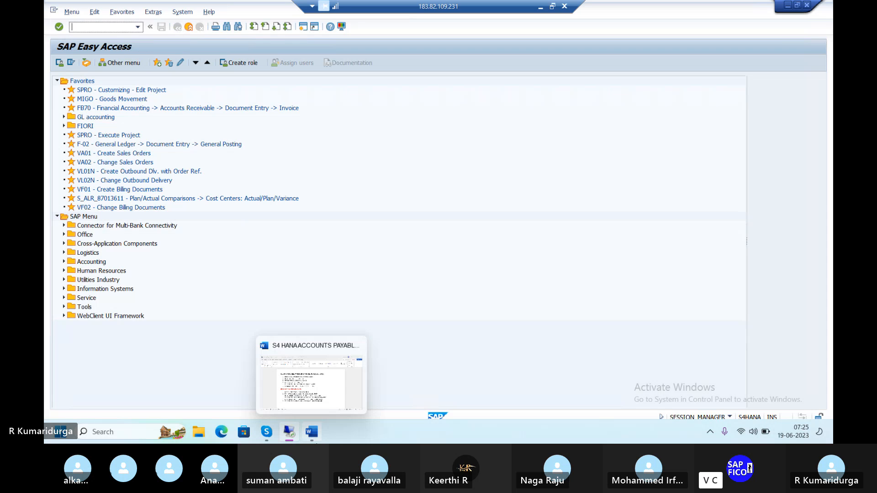
pyautogui.click(315, 388)
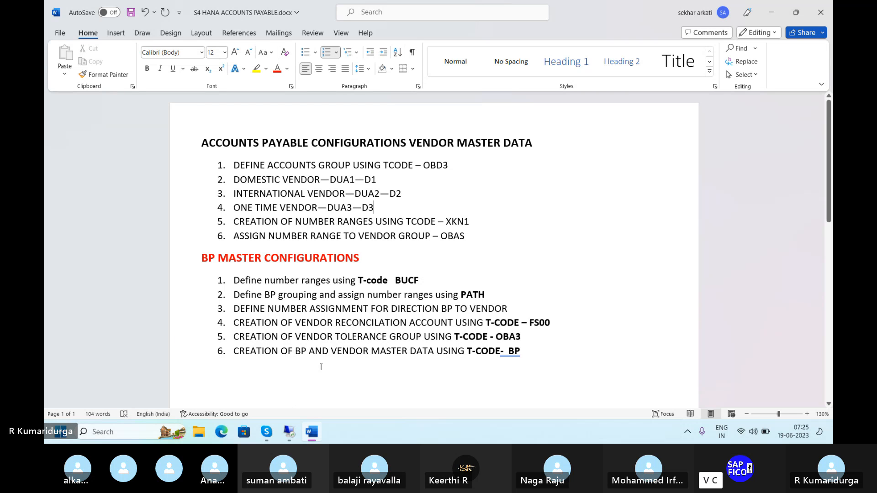
pyautogui.moveTo(295, 434)
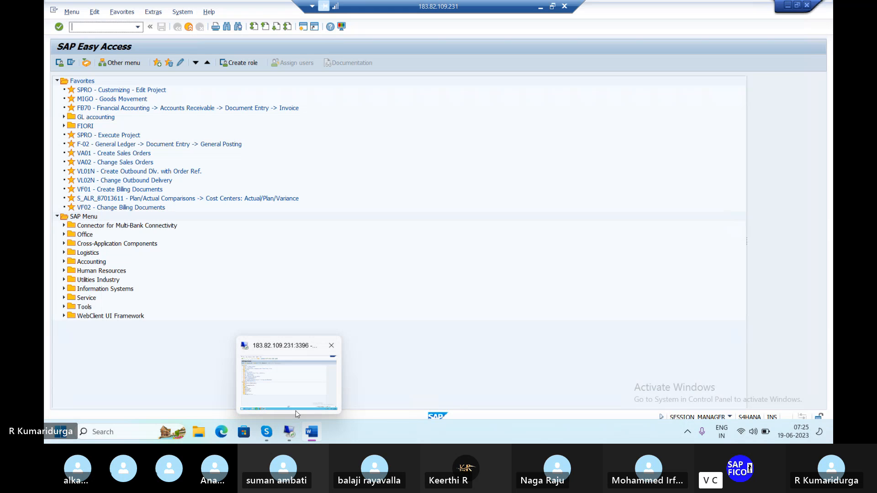
pyautogui.click(295, 410)
pyautogui.write('/')
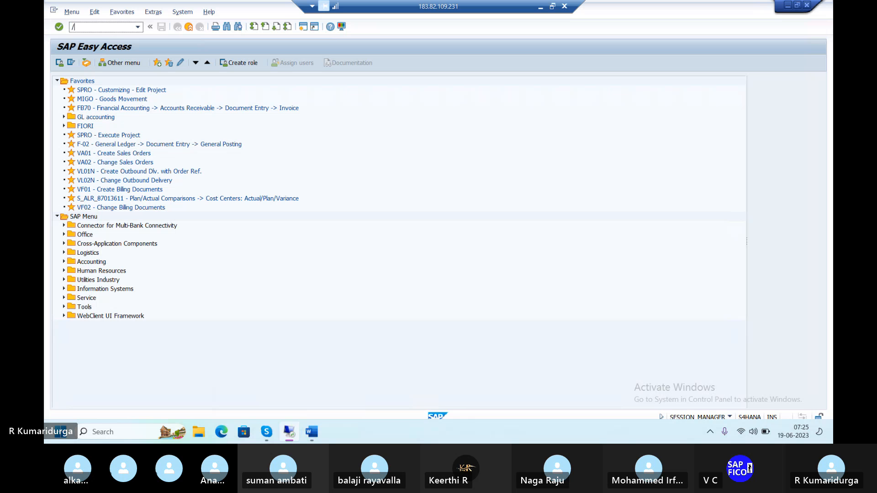
pyautogui.write('NOB')
pyautogui.write('D3')
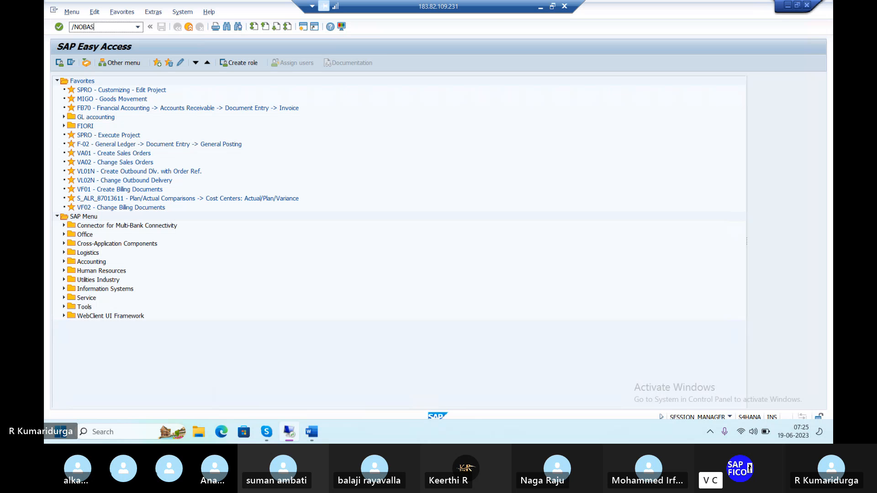
pyautogui.press('Return')
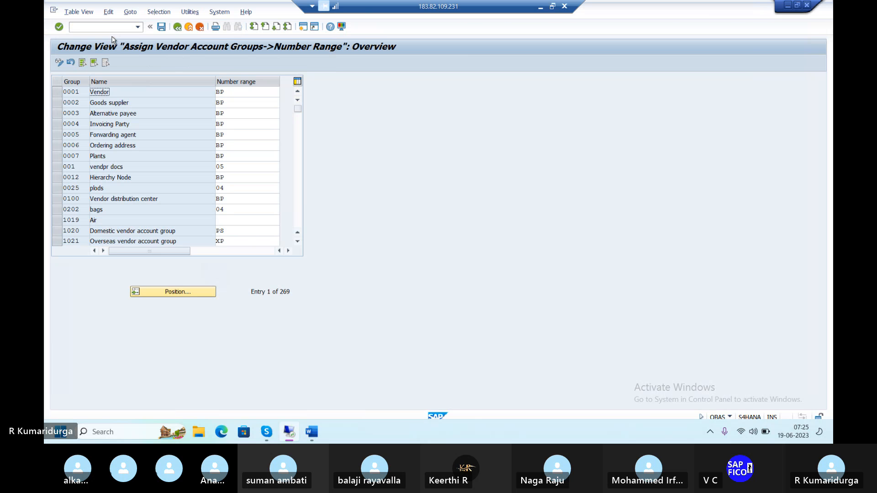
# Step: Position the list at account group DUA1 and assign number ranges D1, D2 and D3 to DUA1, DUA2 and DUA3
pyautogui.click(187, 293)
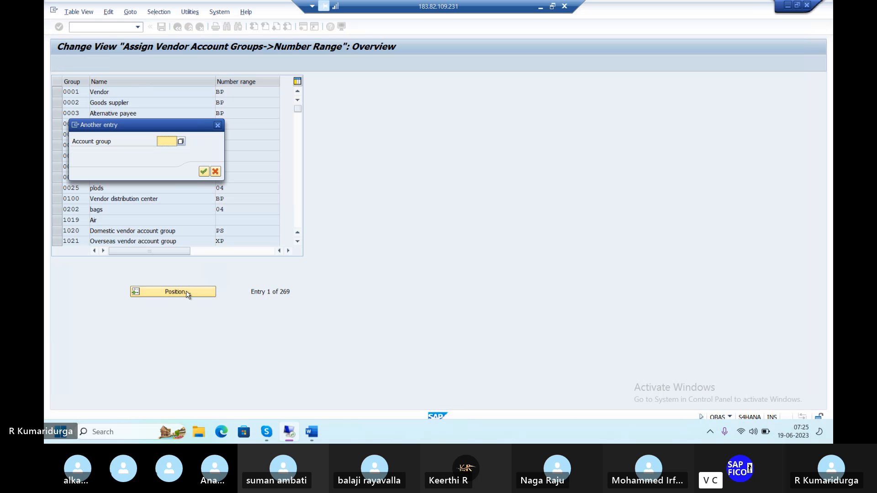
pyautogui.write('DA')
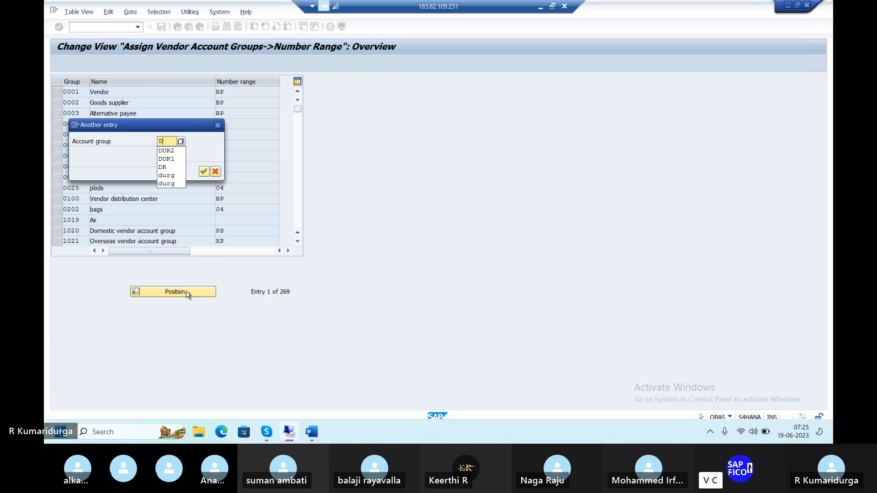
pyautogui.press('Return')
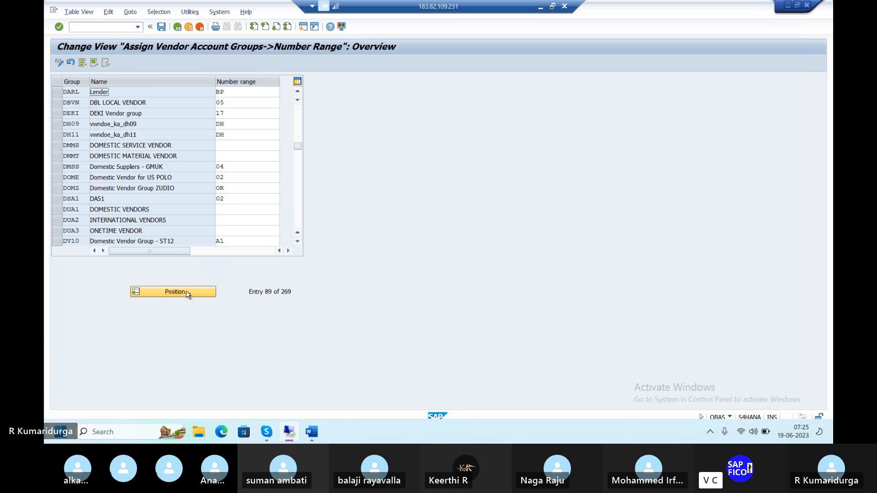
pyautogui.click(186, 294)
pyautogui.write('DUA1')
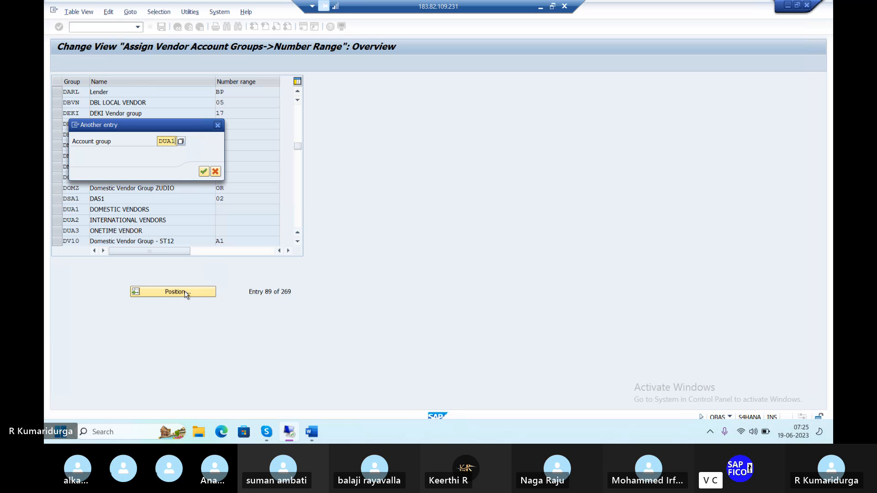
pyautogui.press('Return')
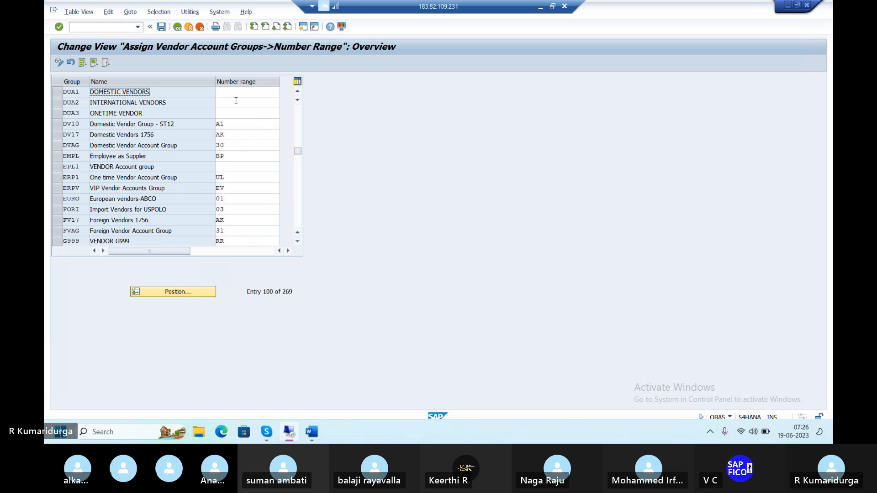
pyautogui.click(250, 91)
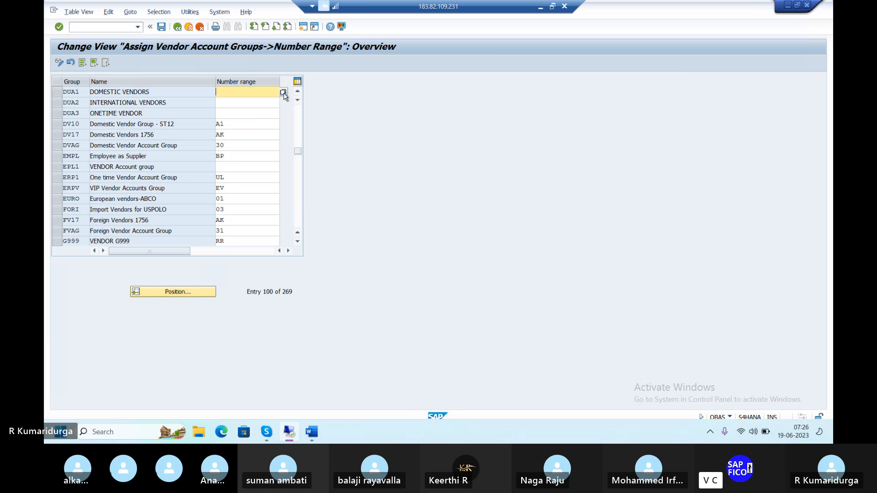
pyautogui.write('D1')
pyautogui.press('Down')
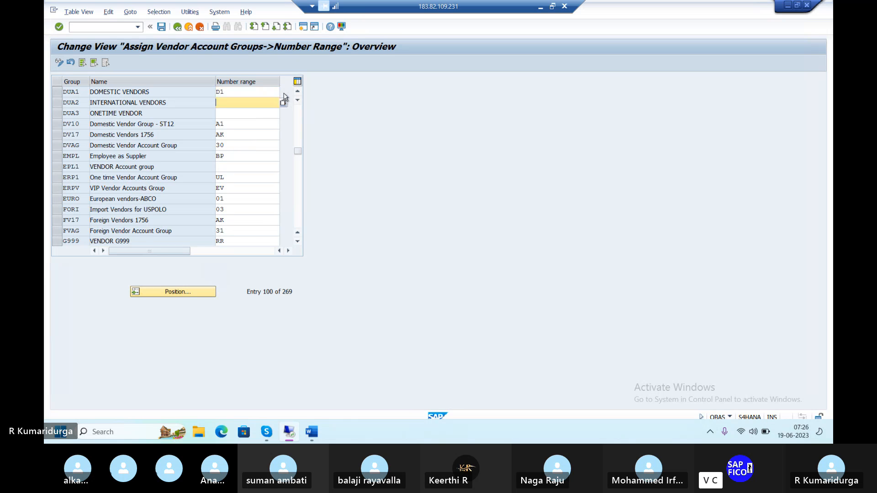
pyautogui.write('D2')
pyautogui.press('Down')
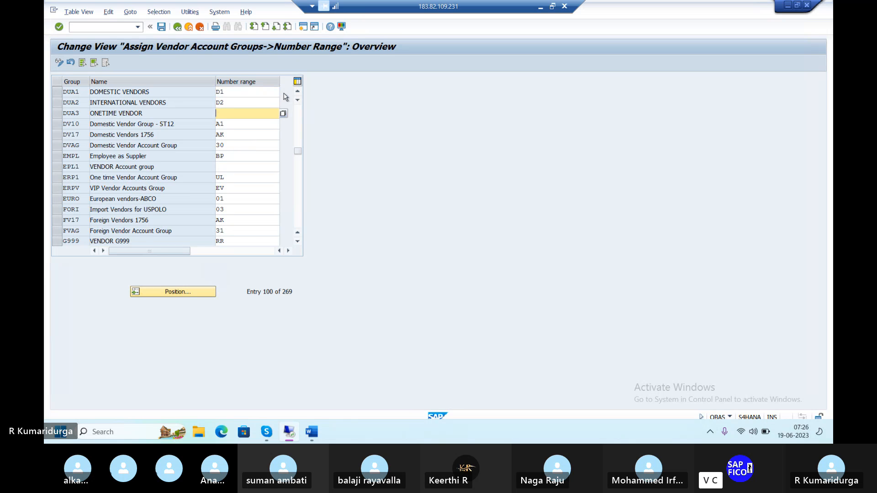
pyautogui.write('D3')
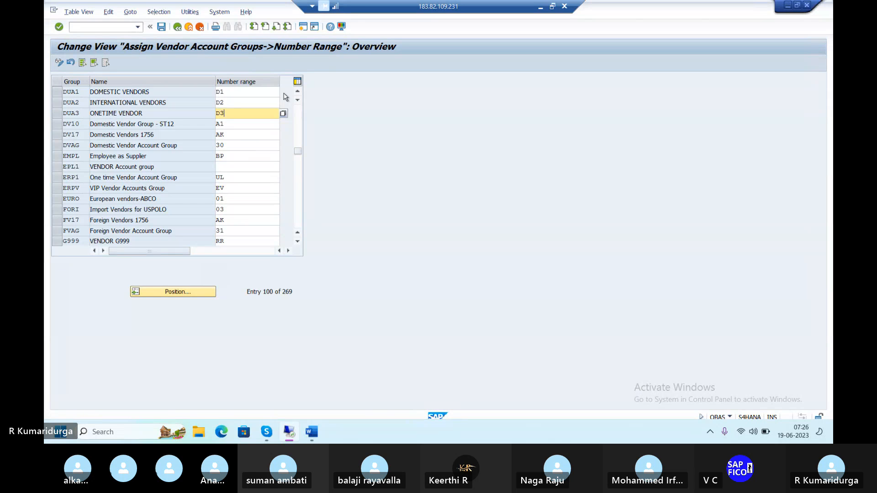
pyautogui.press('Return')
# Step: Save the assignments under the proposed customizing request and switch to the Word notes document
pyautogui.click(165, 28)
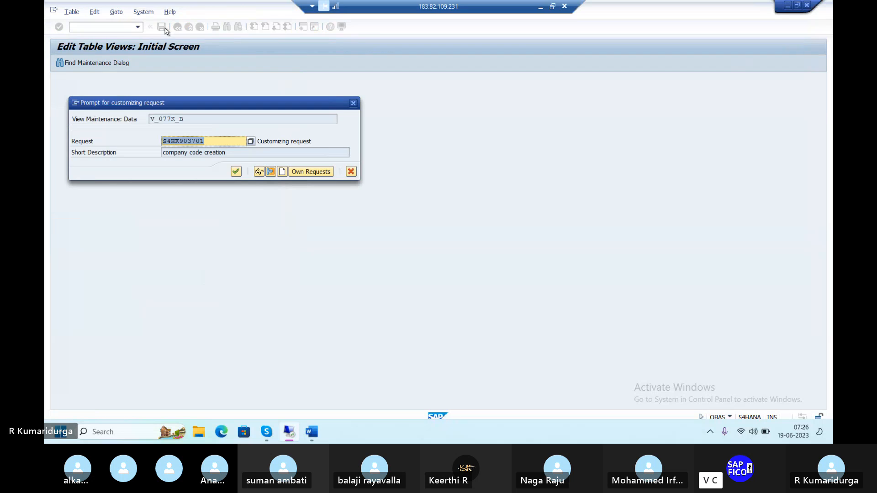
pyautogui.press('Return')
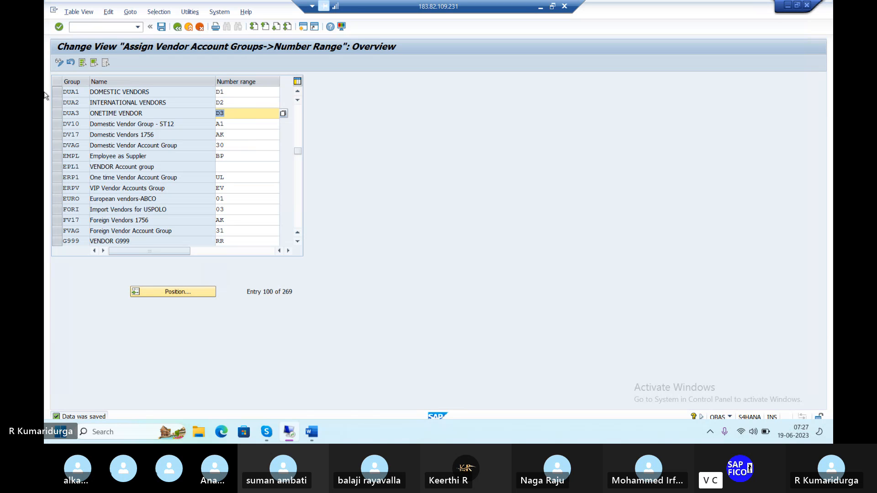
pyautogui.moveTo(312, 435)
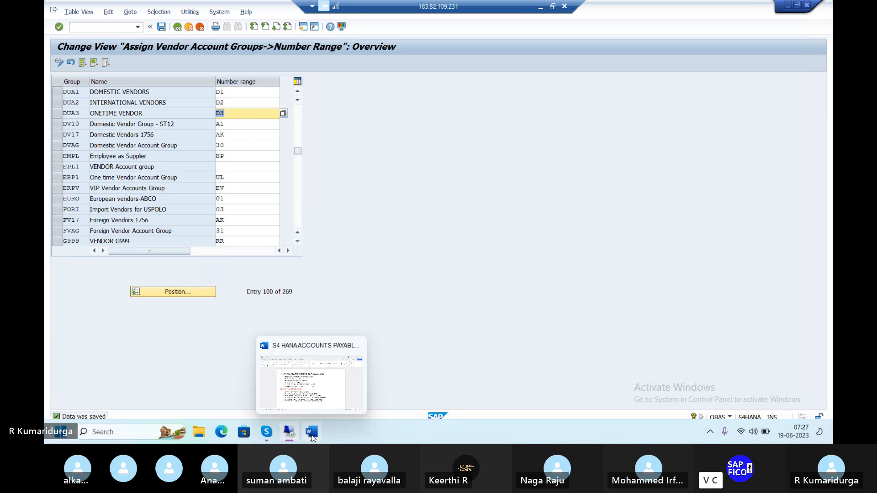
pyautogui.click(314, 406)
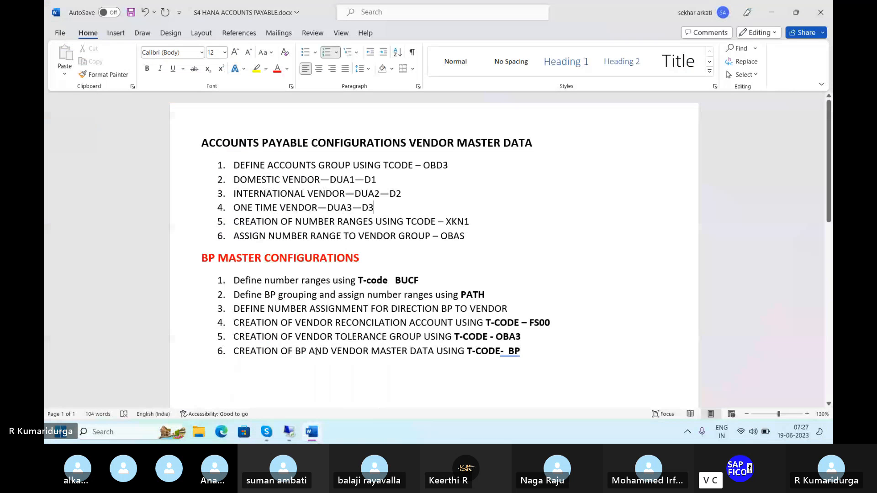
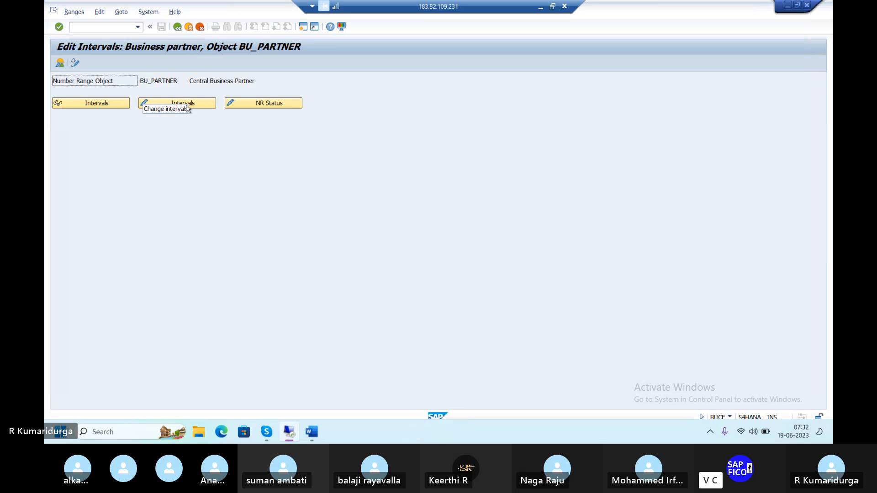
pyautogui.click(187, 107)
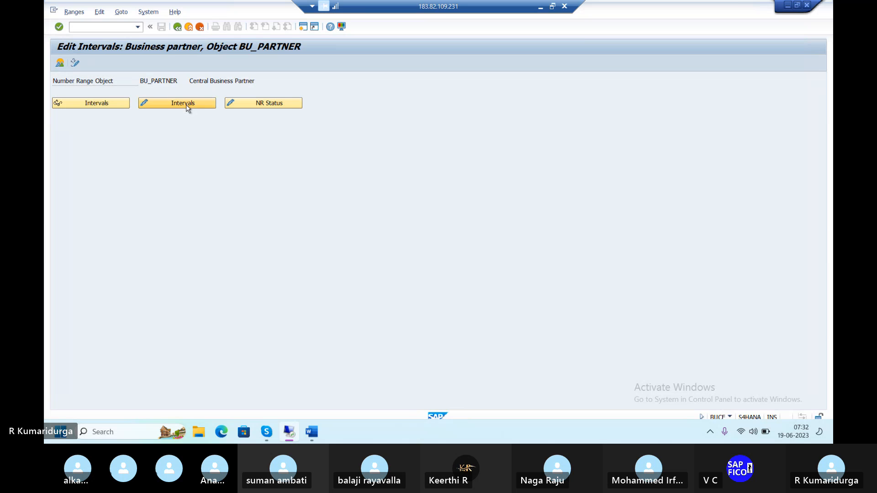
pyautogui.click(186, 104)
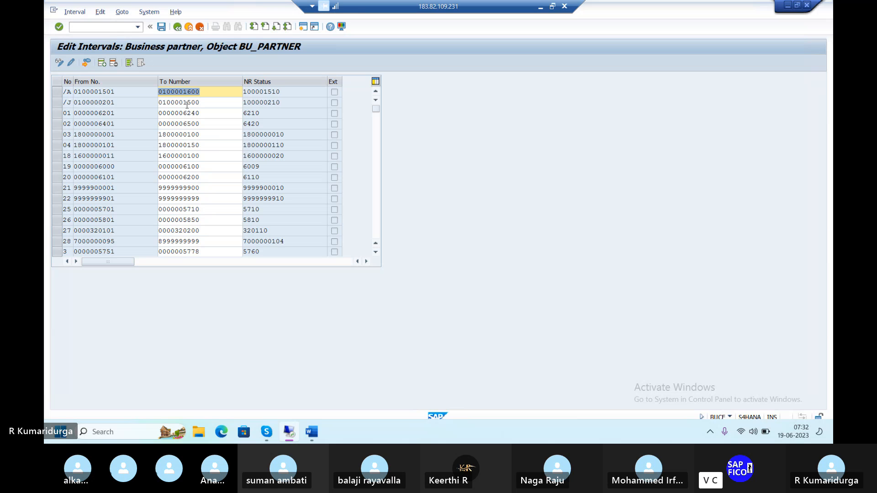
pyautogui.click(86, 62)
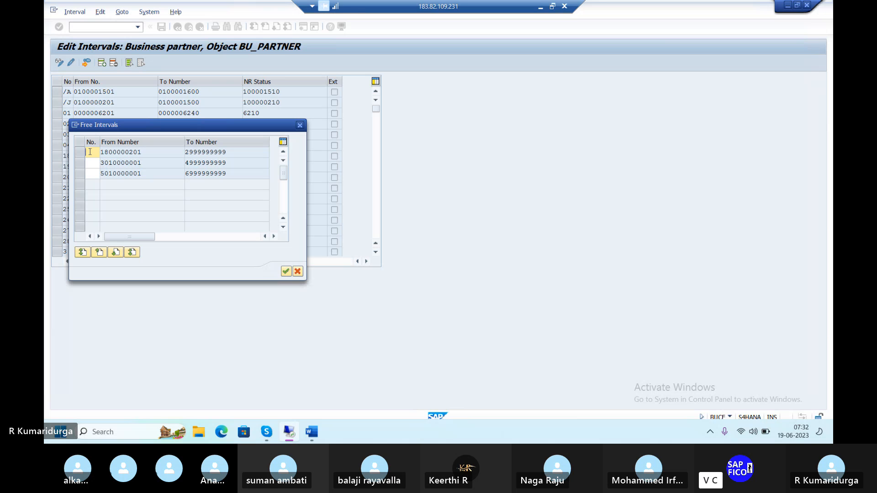
pyautogui.write('1D')
pyautogui.press('BackSpace')
pyautogui.press('BackSpace')
pyautogui.write('R1')
pyautogui.press('BackSpace')
pyautogui.press('BackSpace')
pyautogui.write('1D')
pyautogui.click(78, 157)
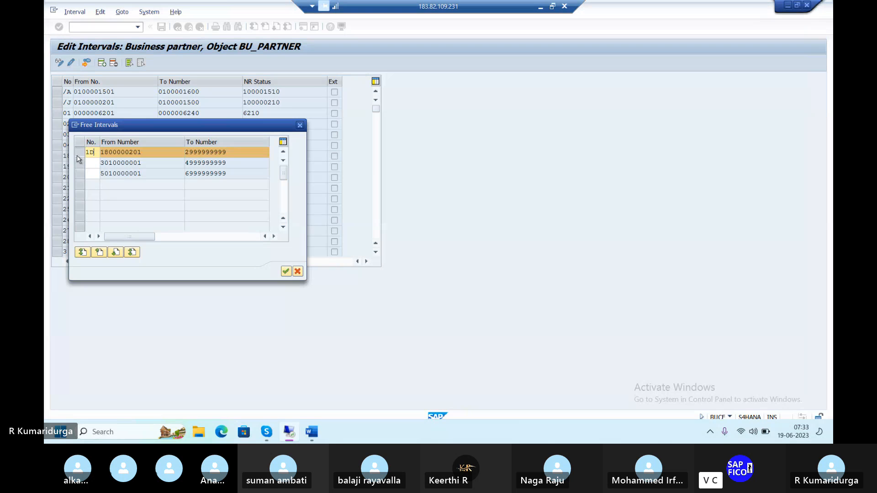
pyautogui.click(286, 272)
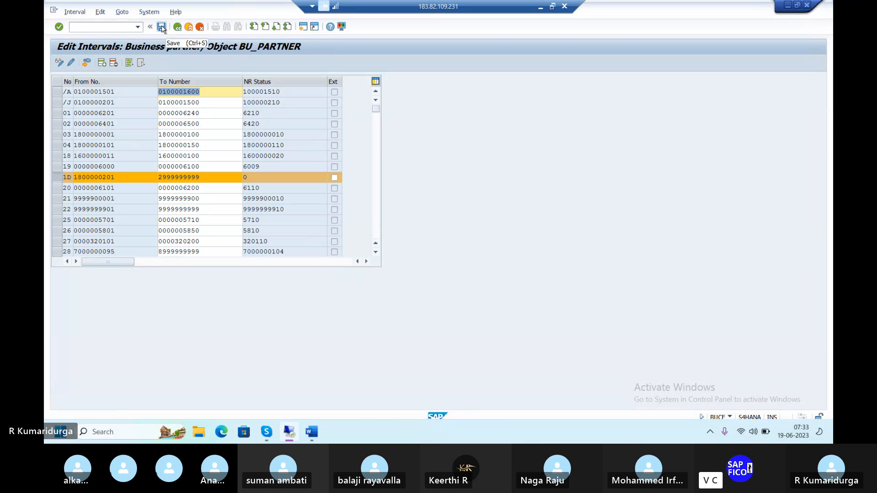
# Step: Save the new interval, acknowledge the transport notice, and switch to the Word notes document
pyautogui.click(205, 176)
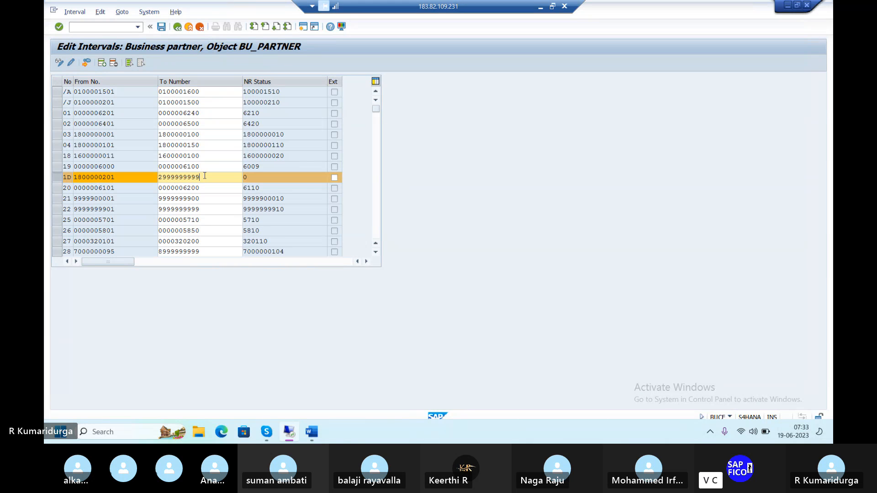
pyautogui.click(162, 27)
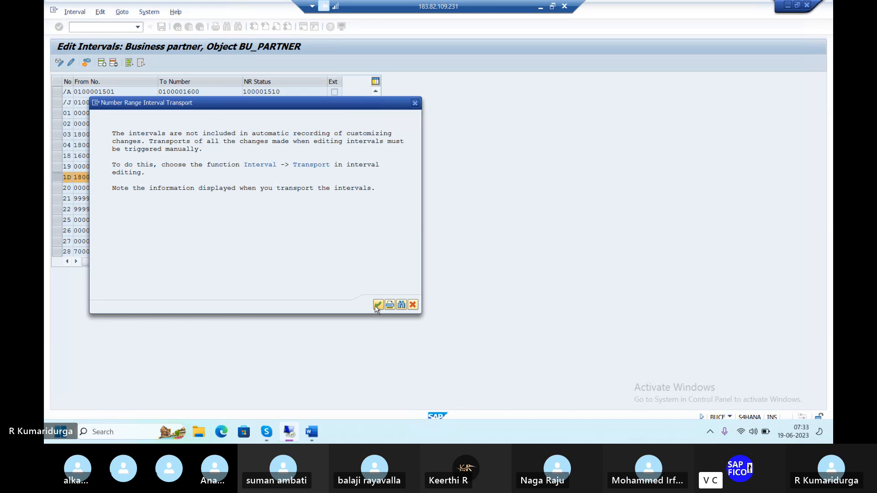
pyautogui.click(378, 307)
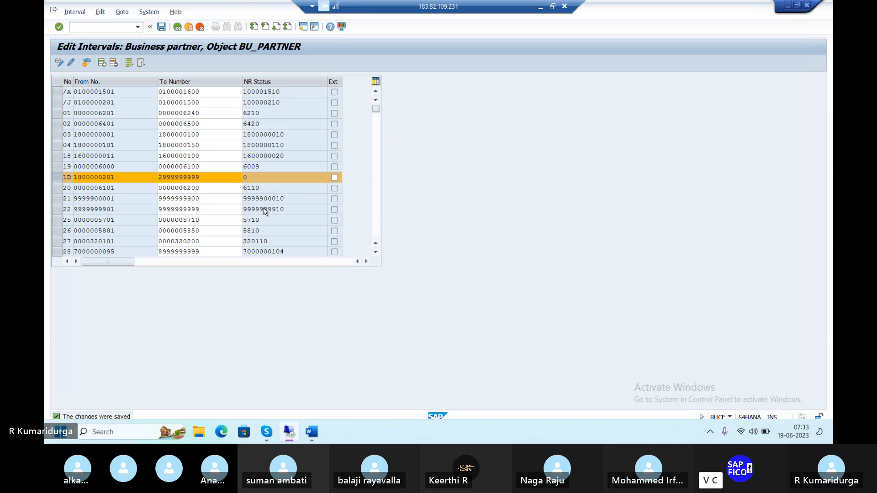
pyautogui.scroll(-2, 266, 210)
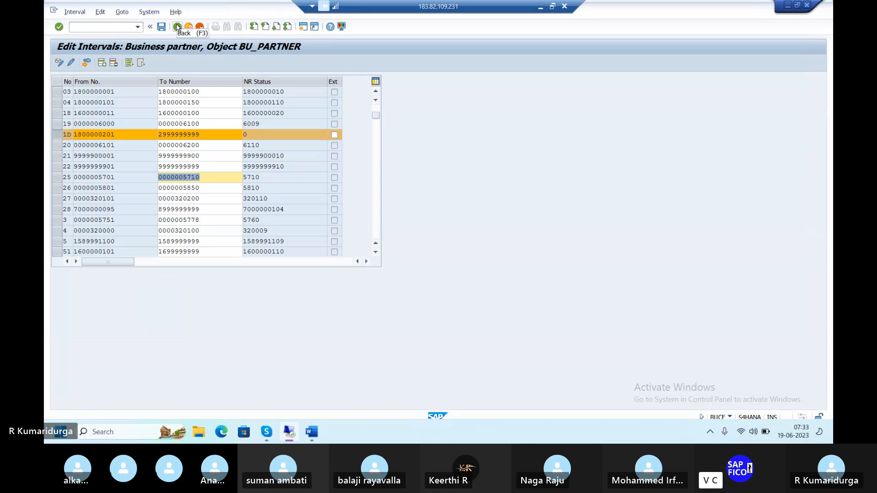
pyautogui.moveTo(313, 419)
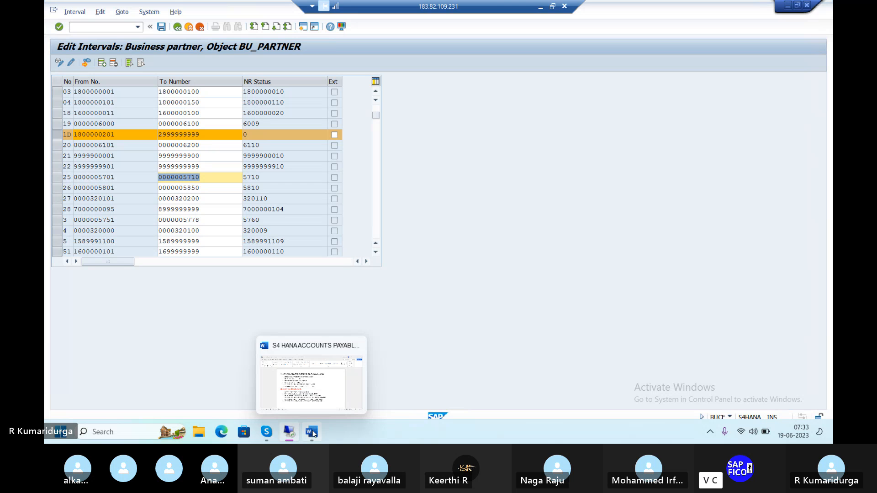
pyautogui.click(315, 393)
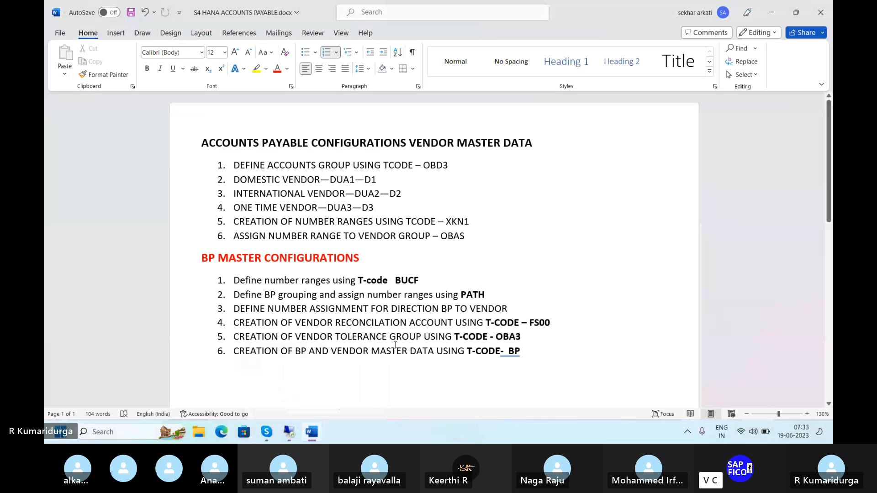
pyautogui.click(432, 279)
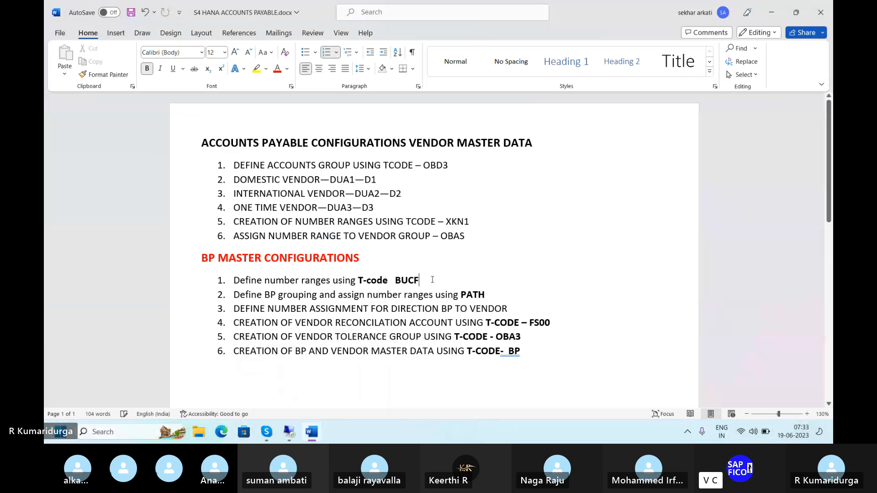
pyautogui.write('1')
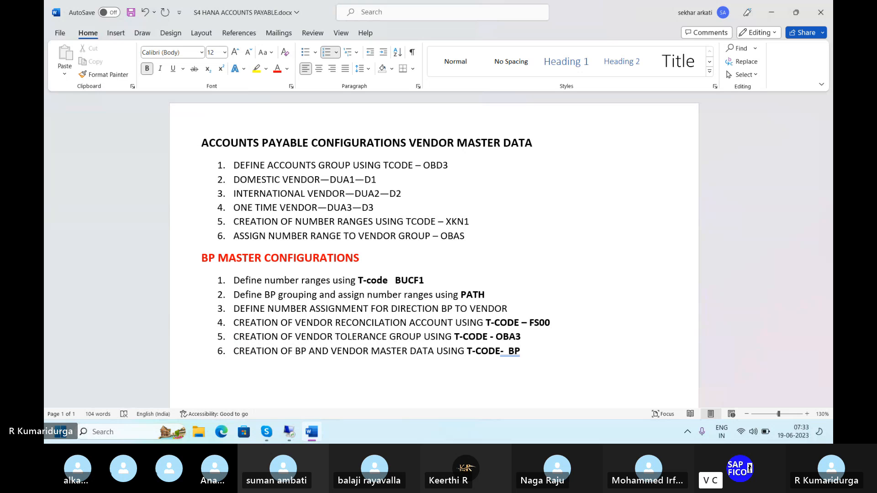
pyautogui.press('BackSpace')
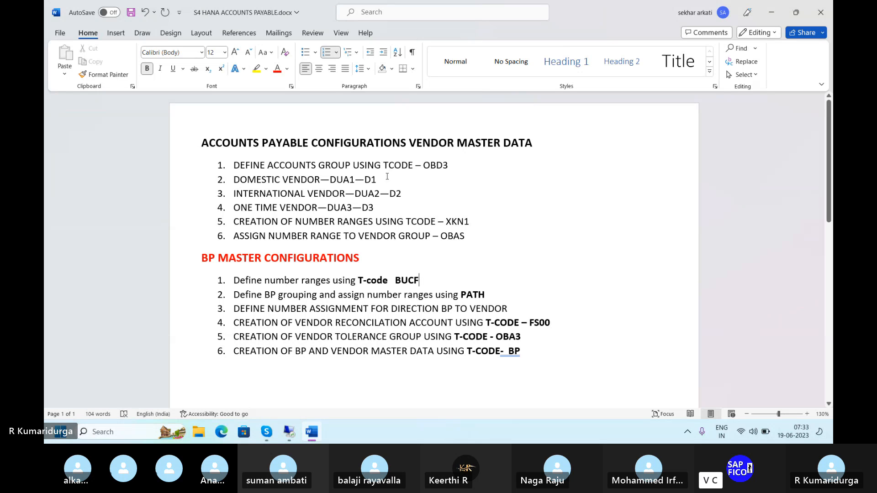
pyautogui.click(386, 177)
pyautogui.write('-1D')
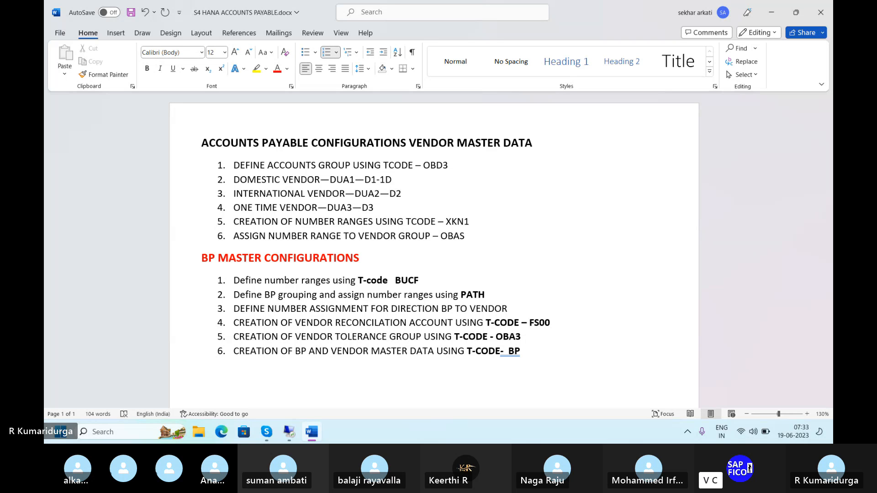
pyautogui.click(380, 182)
pyautogui.write('-')
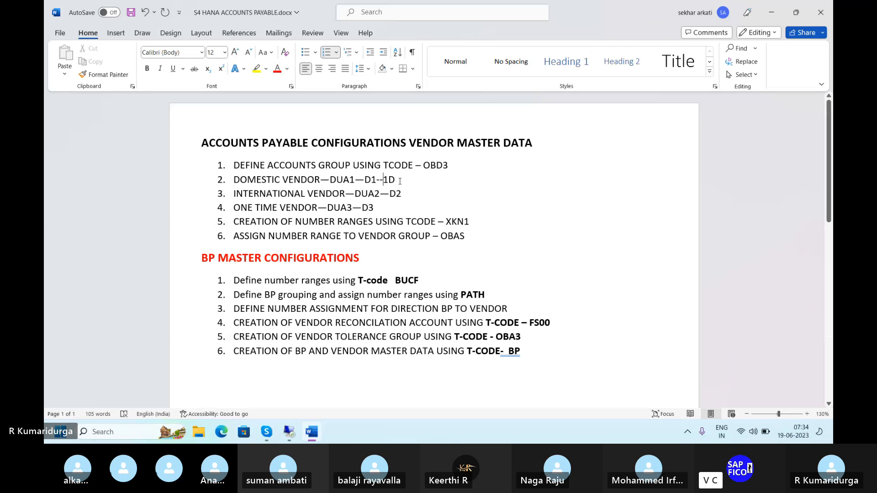
pyautogui.press('BackSpace')
pyautogui.press('BackSpace')
pyautogui.press('BackSpace')
pyautogui.press('BackSpace')
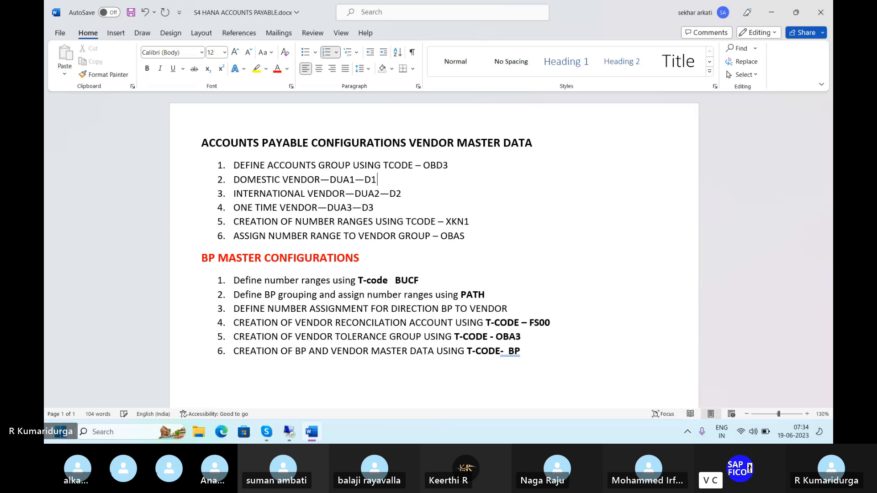
# Step: Record the number ranges 1D, 2D and 3D after BUCF in the BP master configuration notes
pyautogui.click(419, 280)
pyautogui.write('--')
pyautogui.write('1D')
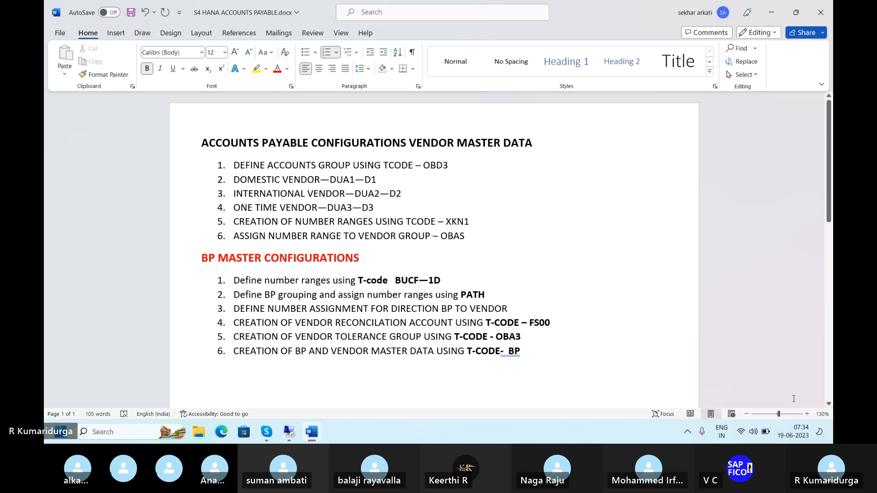
pyautogui.write(',')
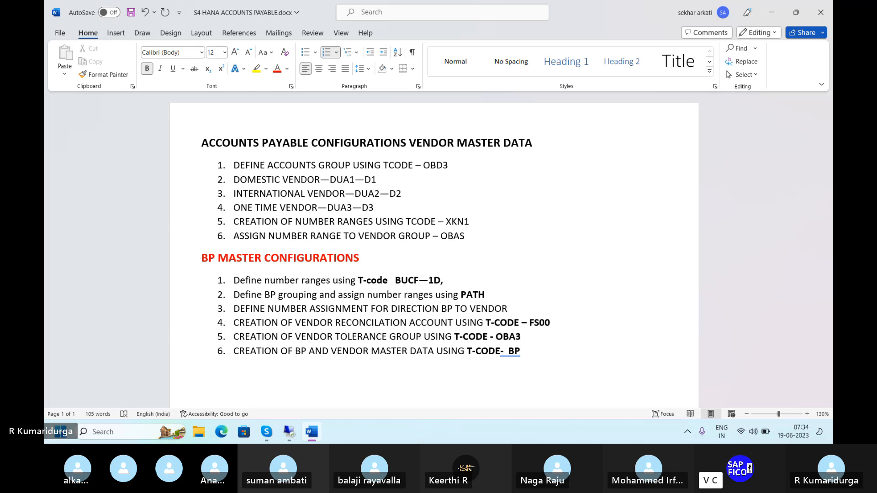
pyautogui.write('2D,3D')
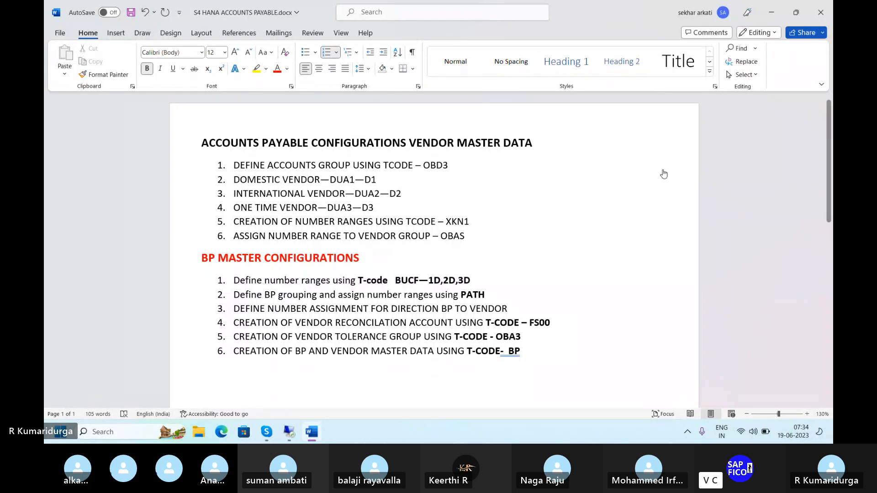
pyautogui.moveTo(304, 436)
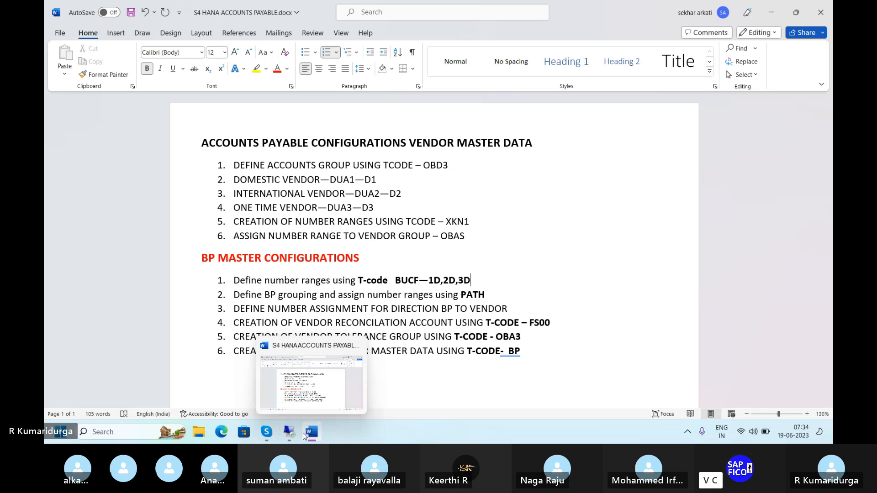
pyautogui.click(294, 404)
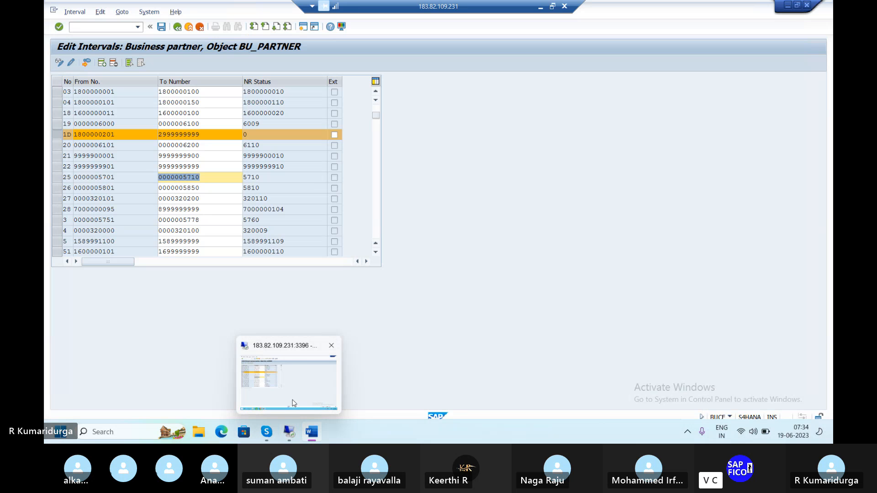
pyautogui.click(86, 64)
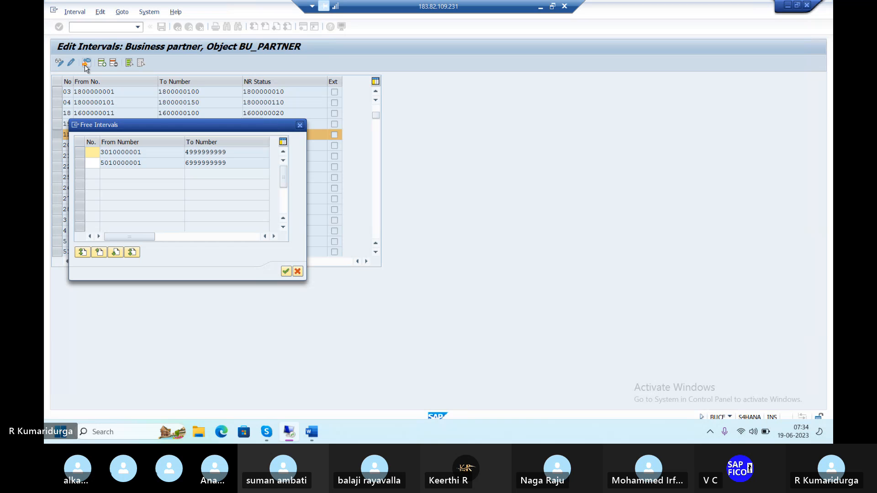
pyautogui.write('2D')
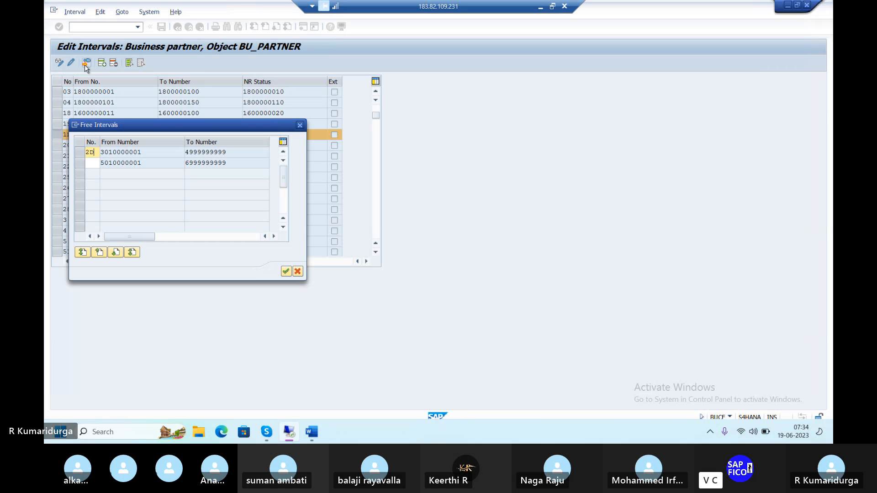
pyautogui.click(77, 154)
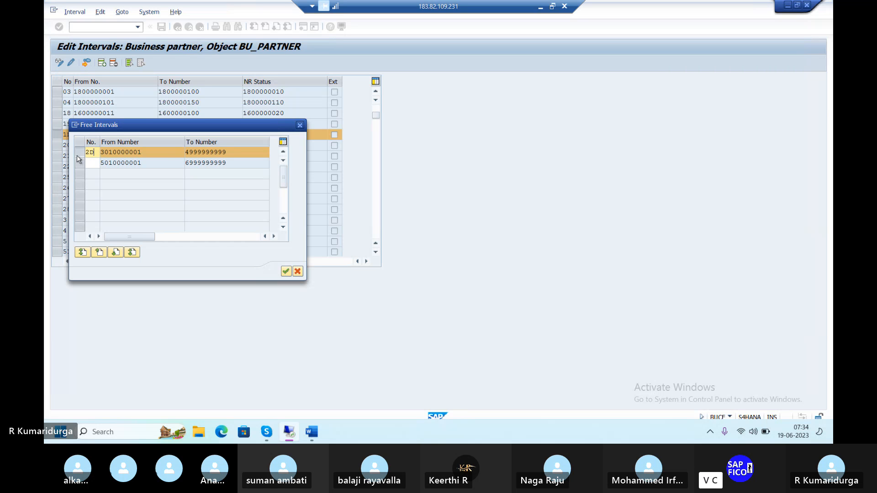
pyautogui.click(285, 272)
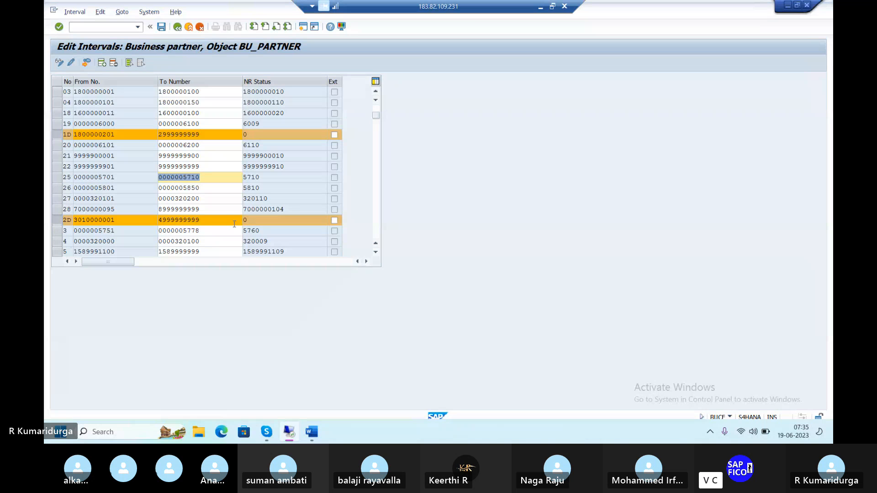
pyautogui.click(161, 27)
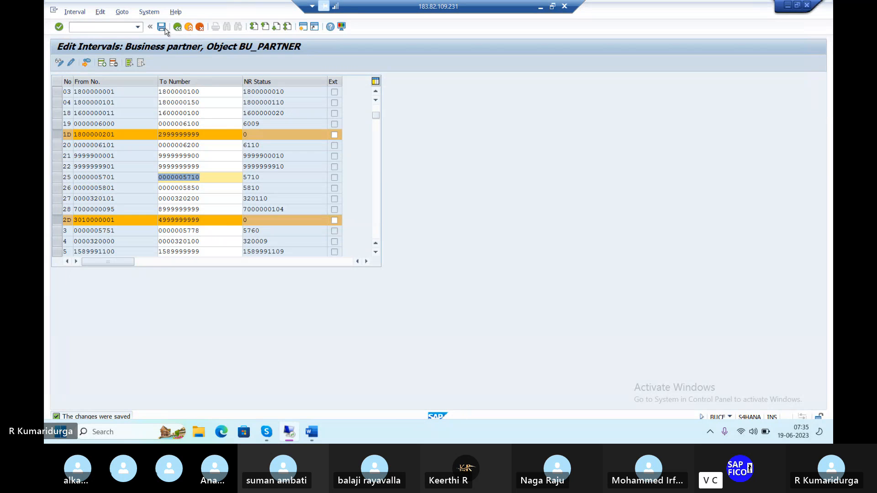
pyautogui.click(87, 63)
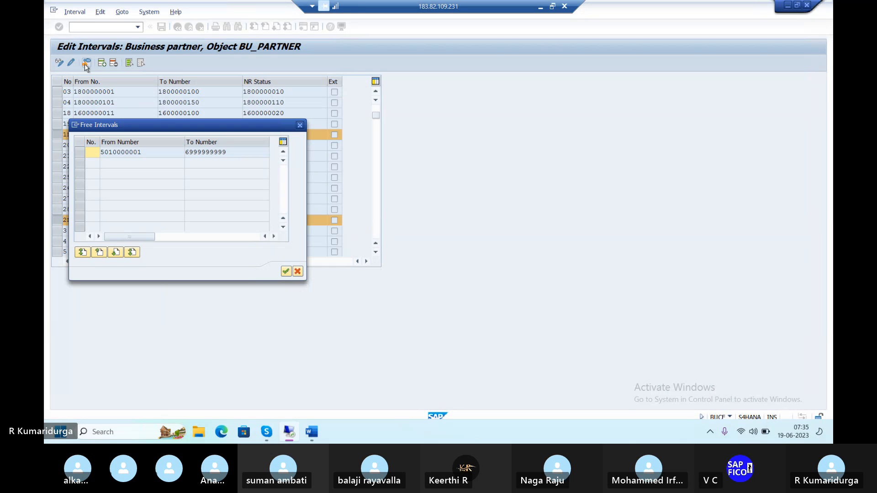
pyautogui.write('3D')
pyautogui.click(285, 274)
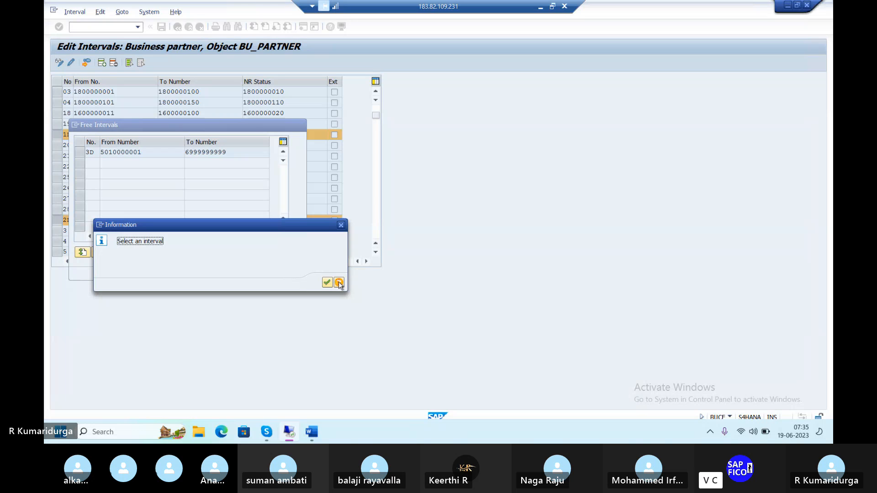
pyautogui.click(328, 283)
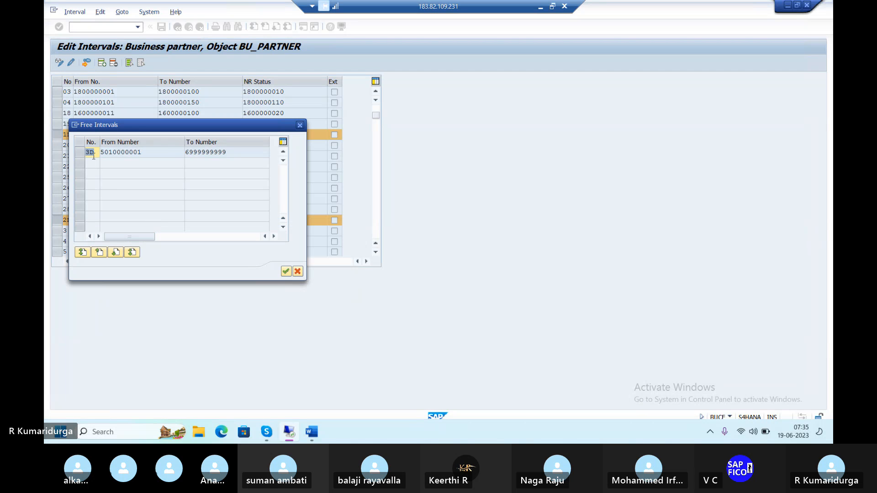
pyautogui.click(78, 156)
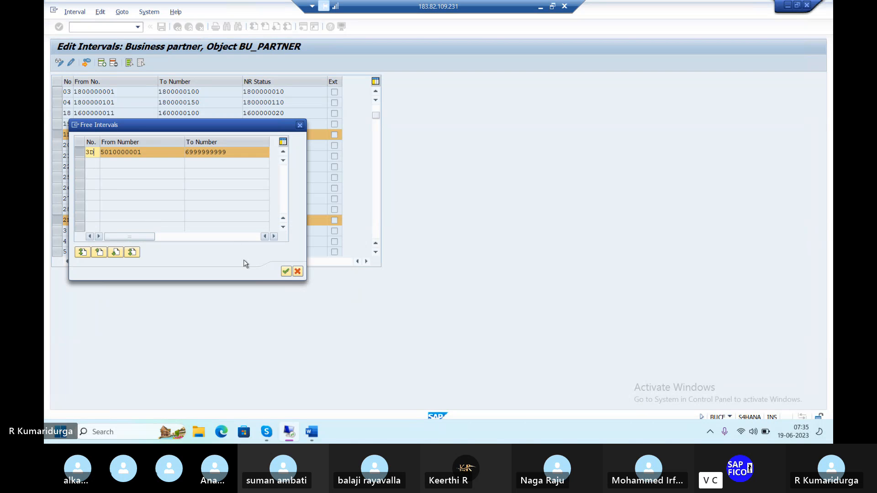
pyautogui.click(287, 273)
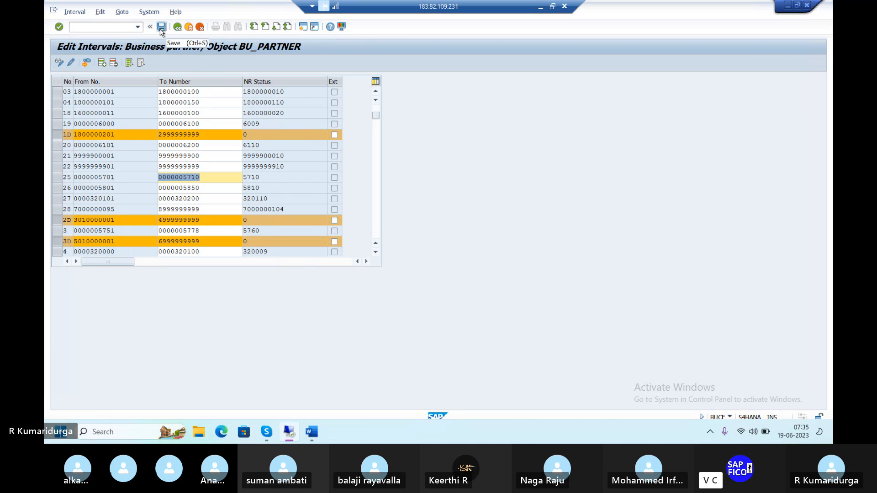
pyautogui.click(161, 27)
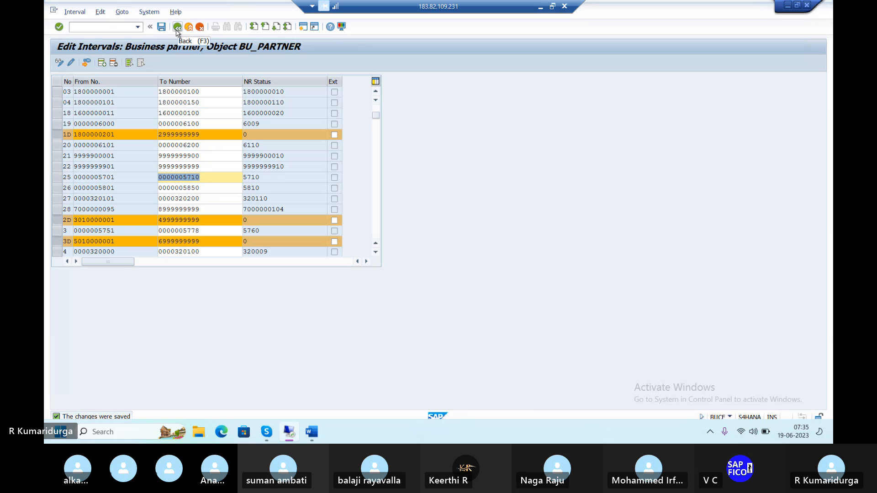
# Step: Leave the interval editing screen and switch back to the Word notes document
pyautogui.click(177, 27)
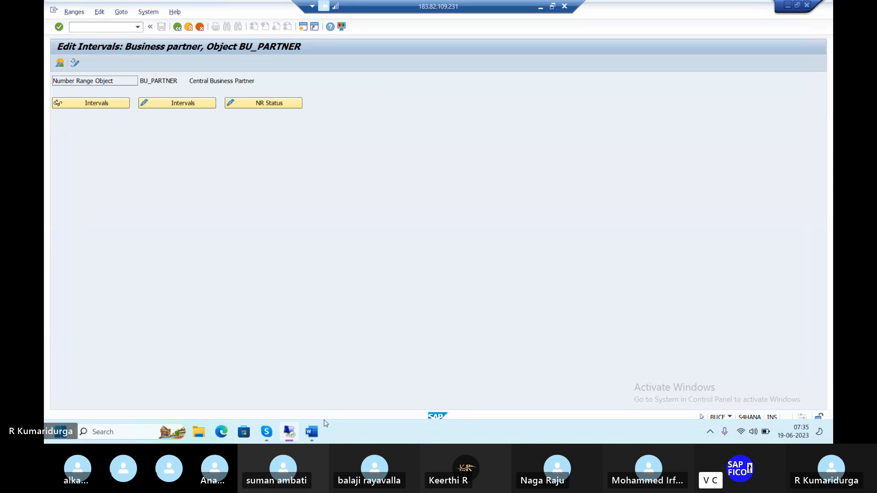
pyautogui.moveTo(314, 430)
pyautogui.click(334, 399)
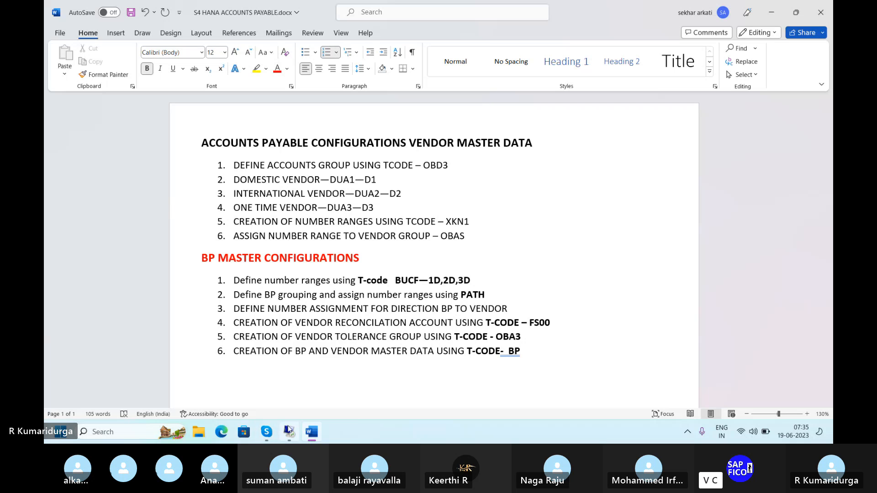
# Step: Return to SAP, reopen the BU_PARTNER number range intervals in change mode to review them, then exit with /n
pyautogui.moveTo(290, 433)
pyautogui.click(294, 388)
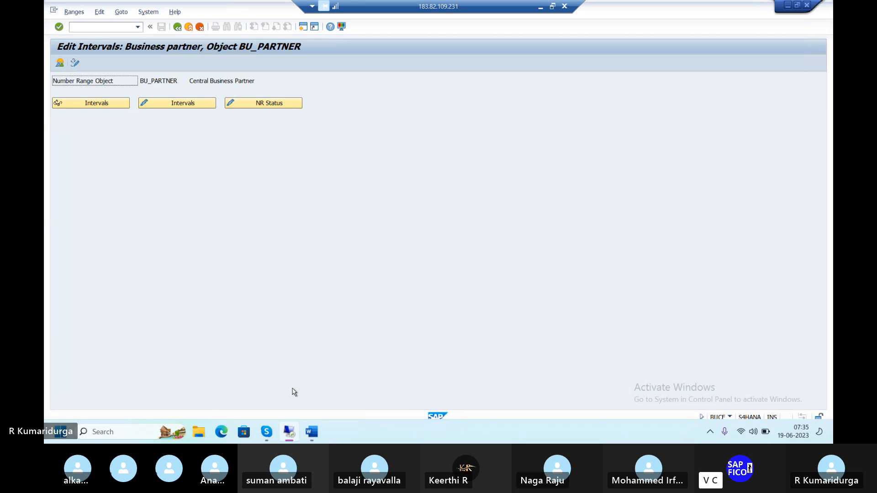
pyautogui.click(197, 105)
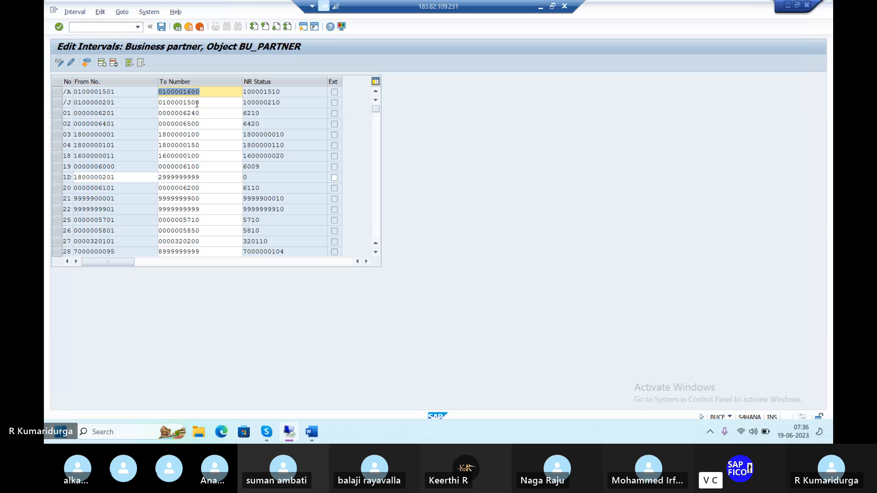
pyautogui.click(197, 133)
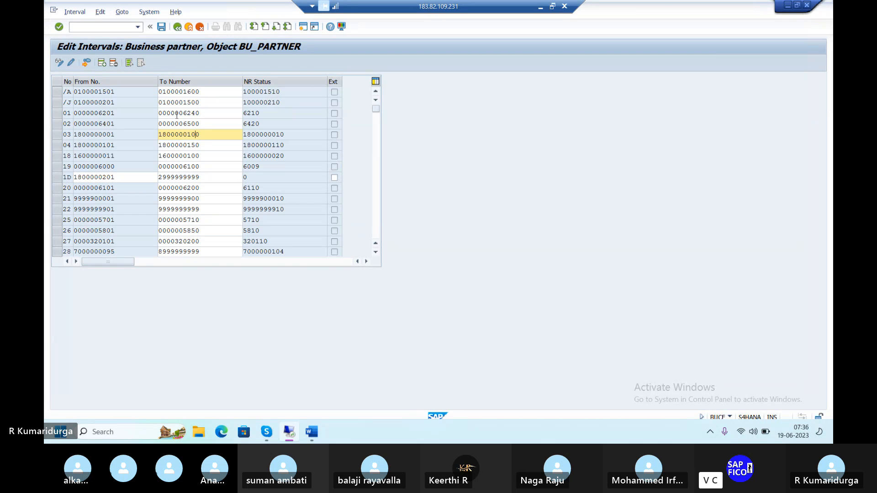
pyautogui.click(104, 26)
pyautogui.write('/')
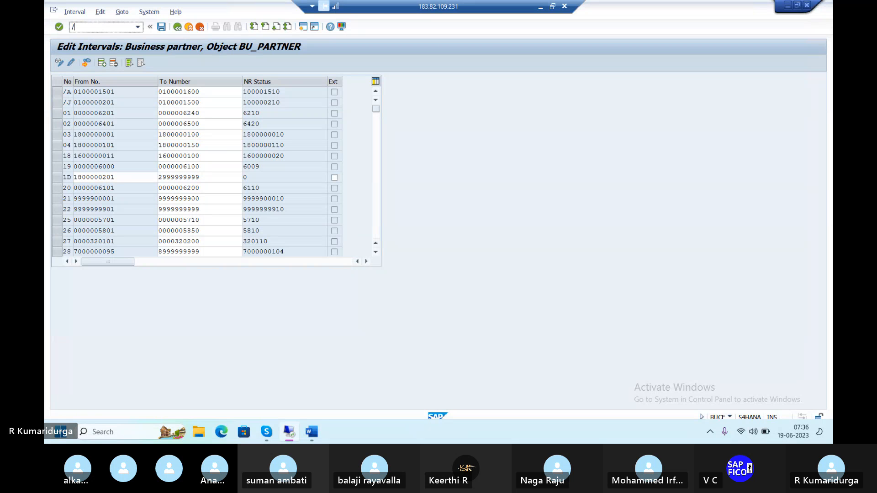
pyautogui.write('n')
pyautogui.press('Return')
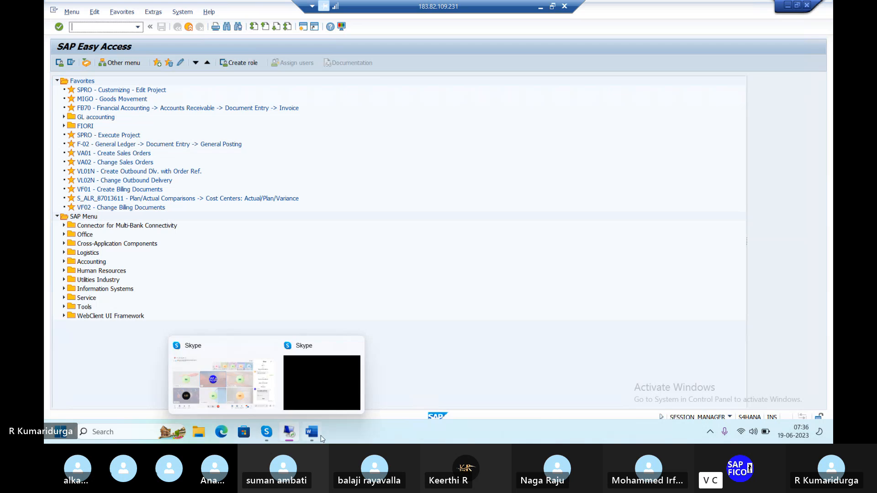
# Step: Switch to the Word notes to review the BP master configuration list, then return to SAP
pyautogui.moveTo(319, 426)
pyautogui.click(327, 371)
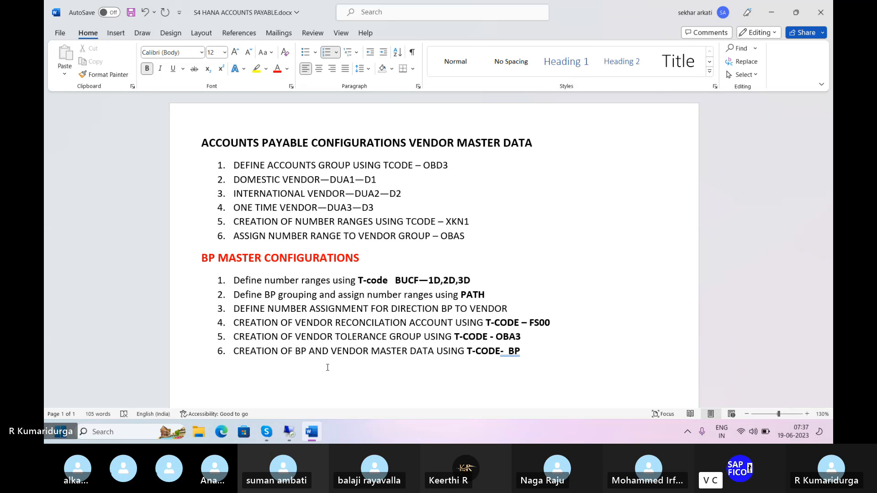
pyautogui.moveTo(316, 439)
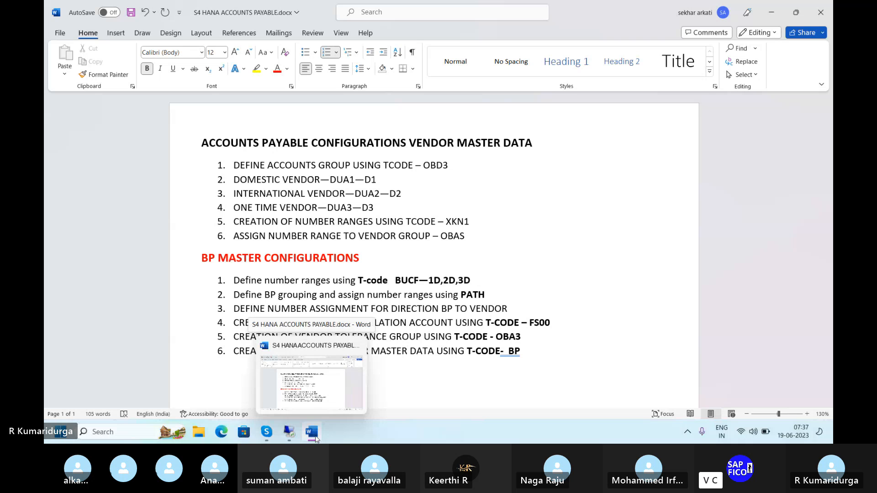
pyautogui.moveTo(282, 429)
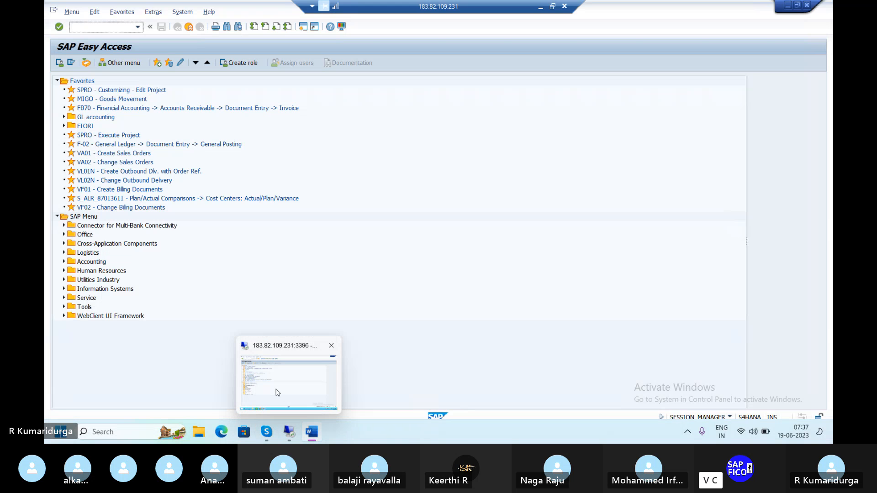
pyautogui.moveTo(275, 391)
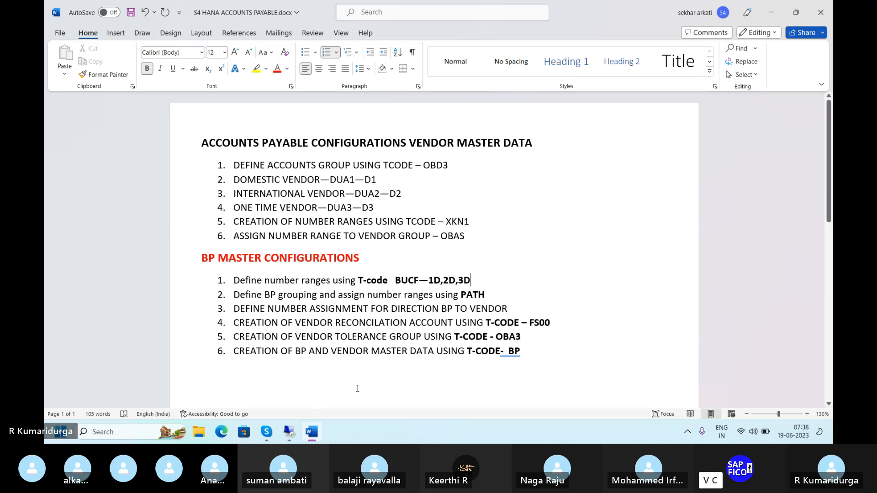
pyautogui.click(293, 394)
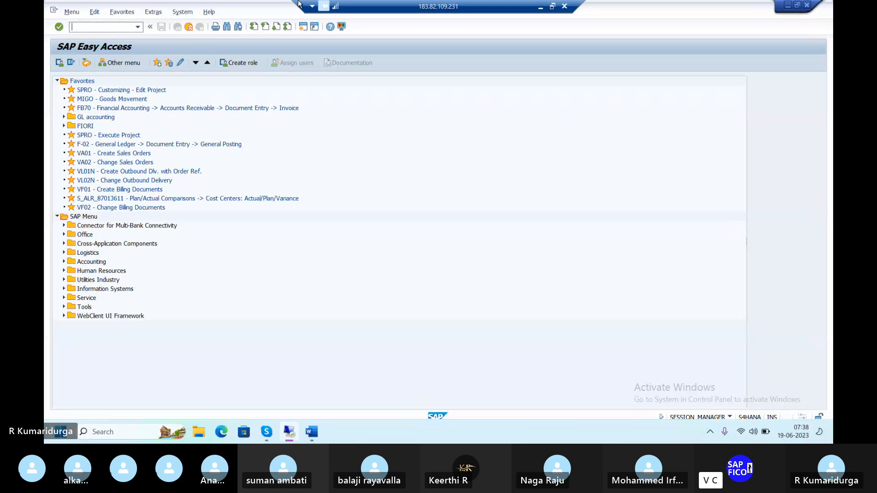
# Step: Open the SAP Reference IMG through transaction SPRO
pyautogui.write('SPRO')
pyautogui.press('Return')
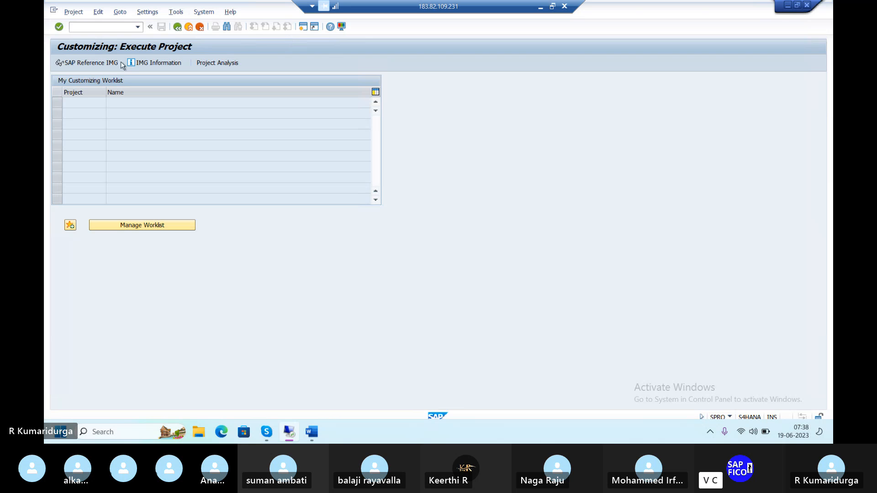
pyautogui.click(97, 63)
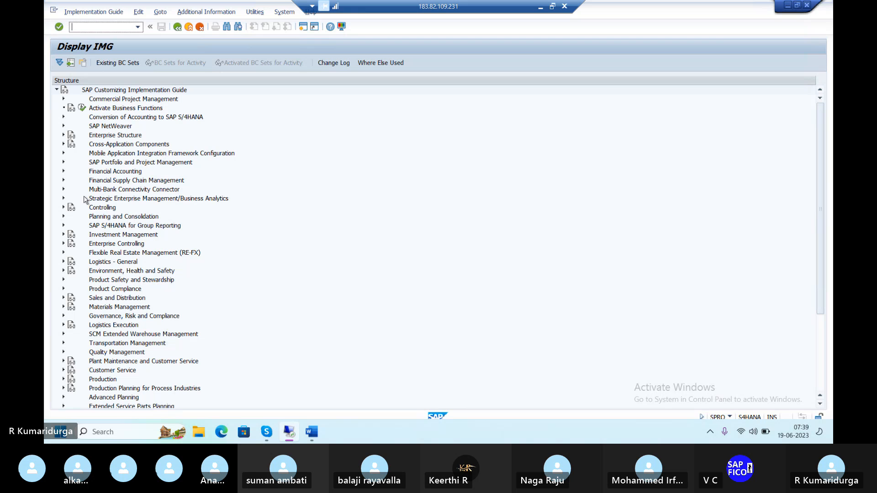
# Step: Browse the IMG structure looking for the business partner configuration area
pyautogui.click(258, 286)
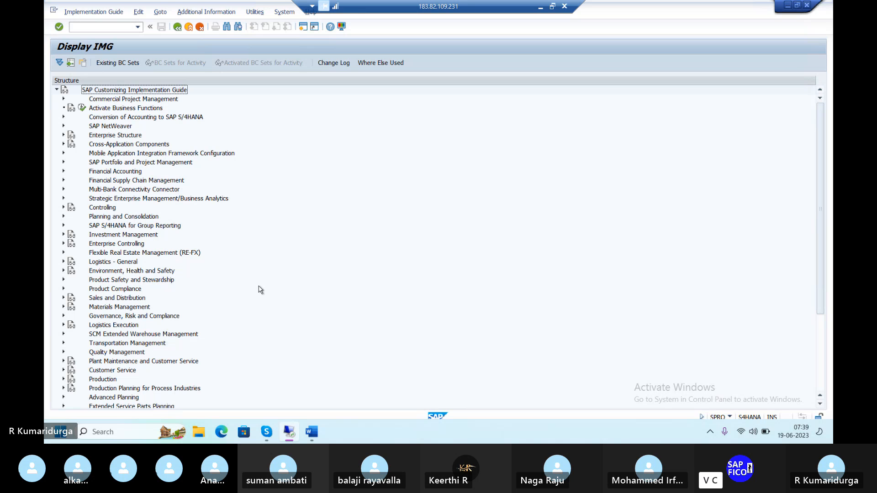
pyautogui.scroll(-3, 260, 289)
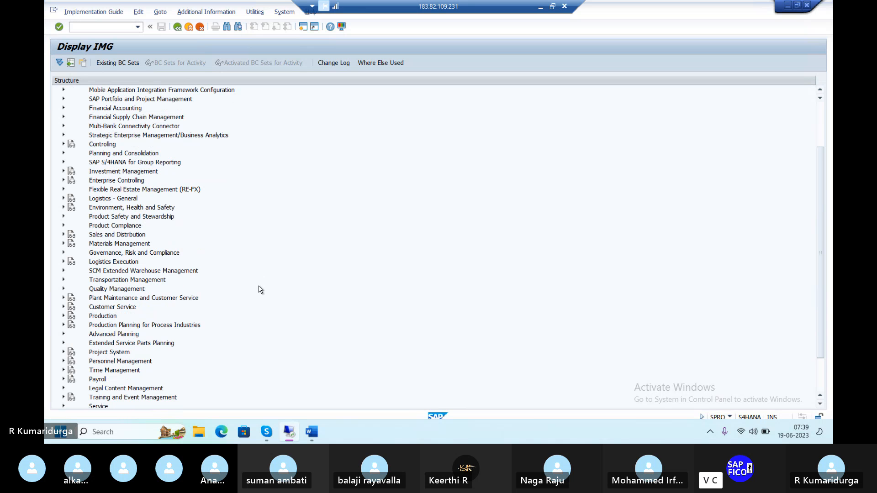
pyautogui.scroll(-2, 260, 289)
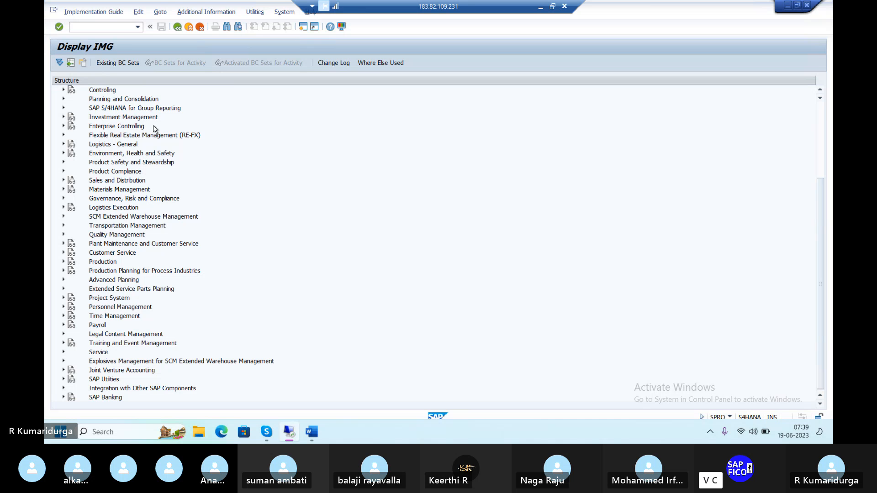
pyautogui.scroll(3, 154, 129)
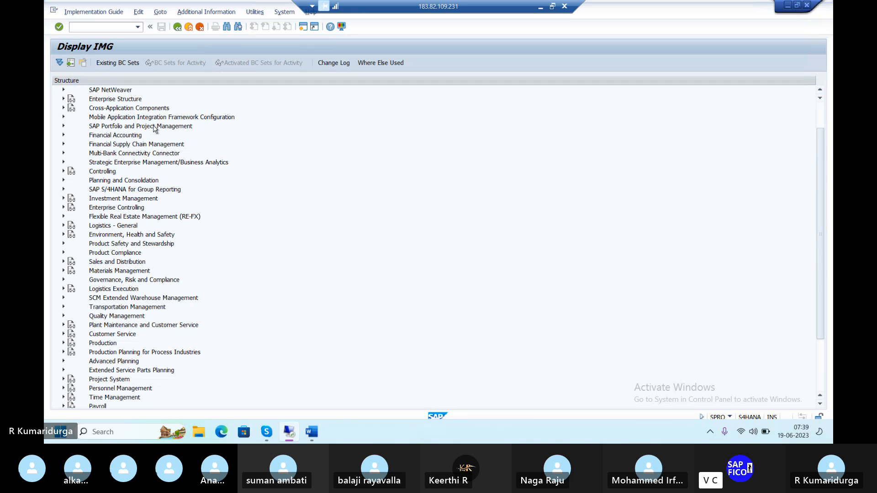
pyautogui.scroll(2, 154, 129)
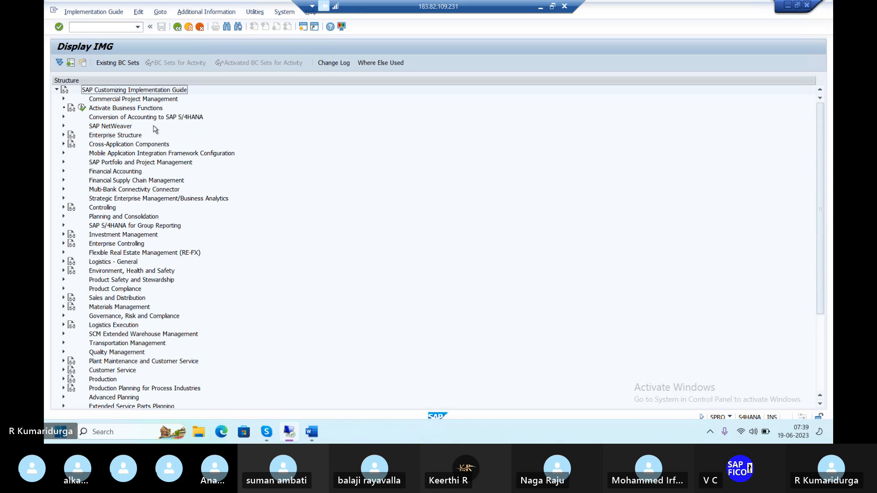
pyautogui.scroll(-4, 154, 129)
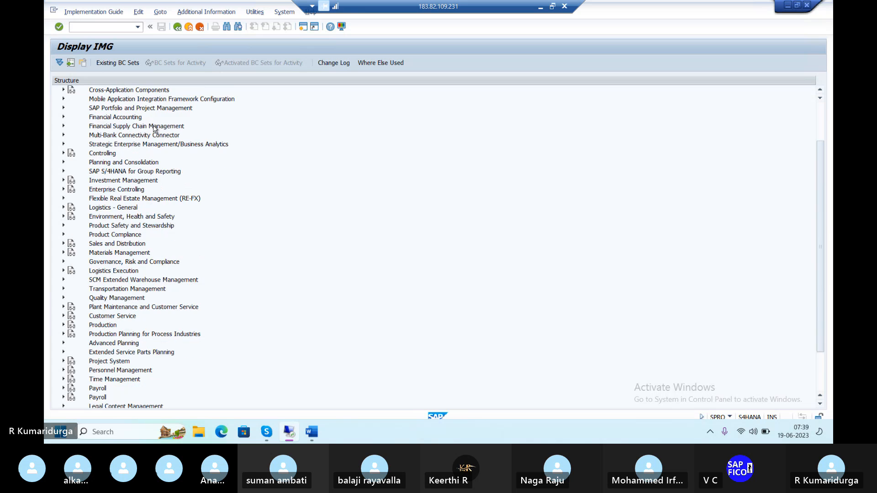
pyautogui.scroll(-1, 154, 129)
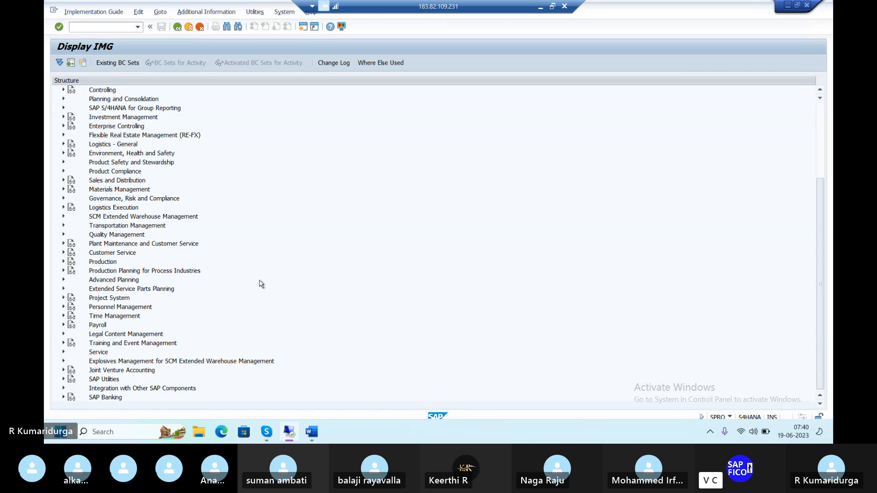
pyautogui.scroll(3, 261, 284)
pyautogui.scroll(2, 261, 284)
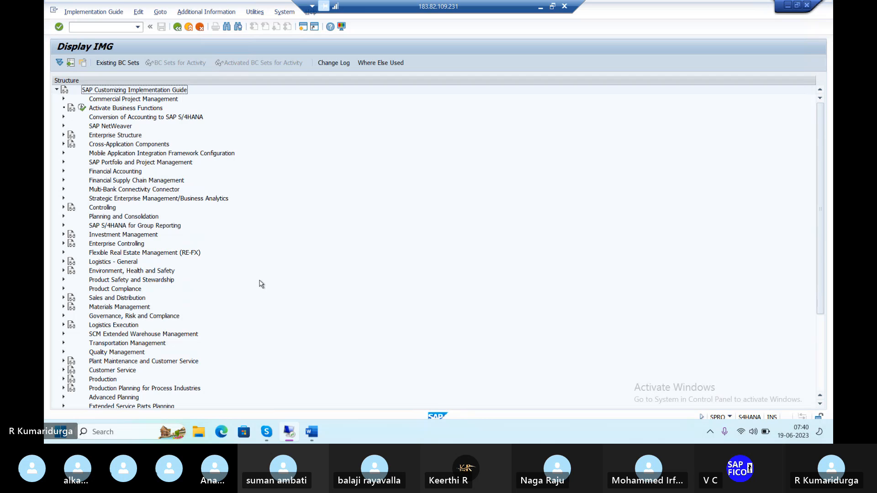
# Step: Search the IMG structure for "SAP BUSINESS PARTNER" and jump to the hit under Portfolio Management
pyautogui.hotkey('ctrl', 'f')
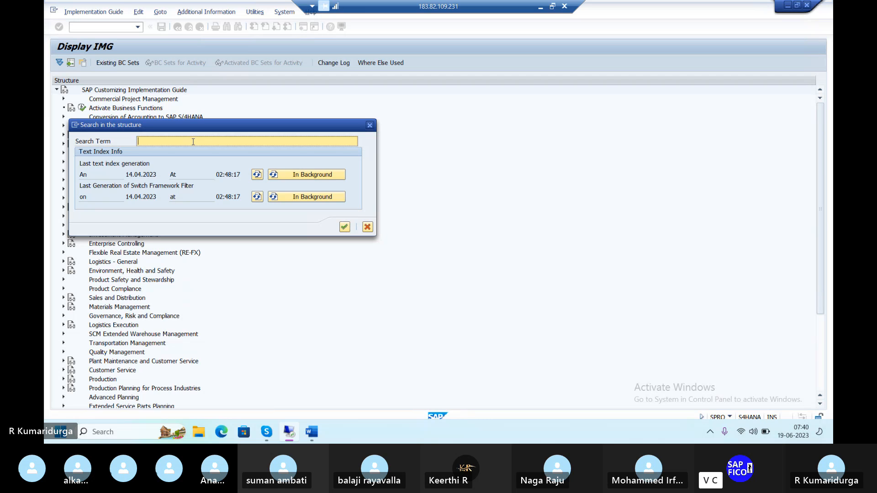
pyautogui.write('B')
pyautogui.press('BackSpace')
pyautogui.write('SAP BUSINESS PARTNER')
pyautogui.press('Return')
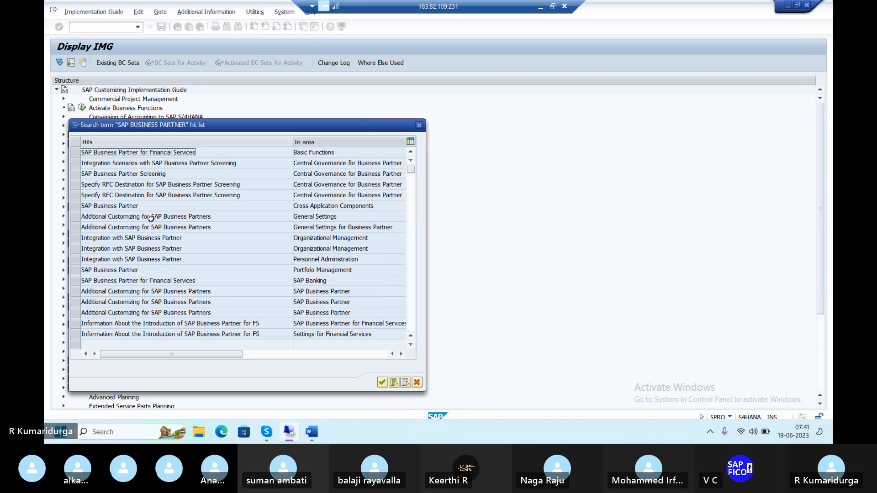
pyautogui.click(103, 270)
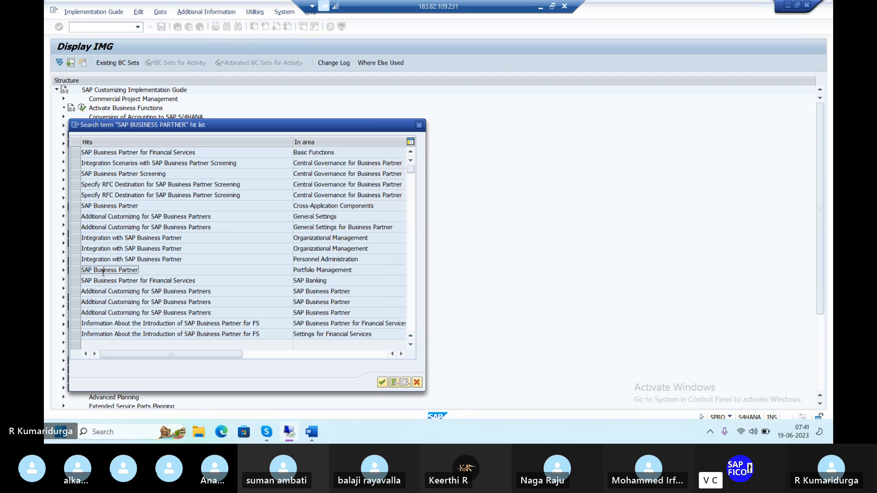
pyautogui.click(78, 270)
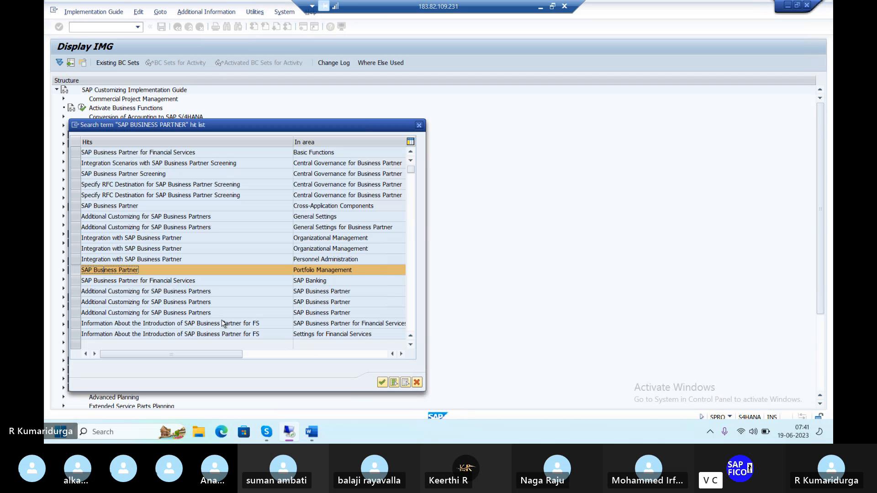
pyautogui.click(383, 383)
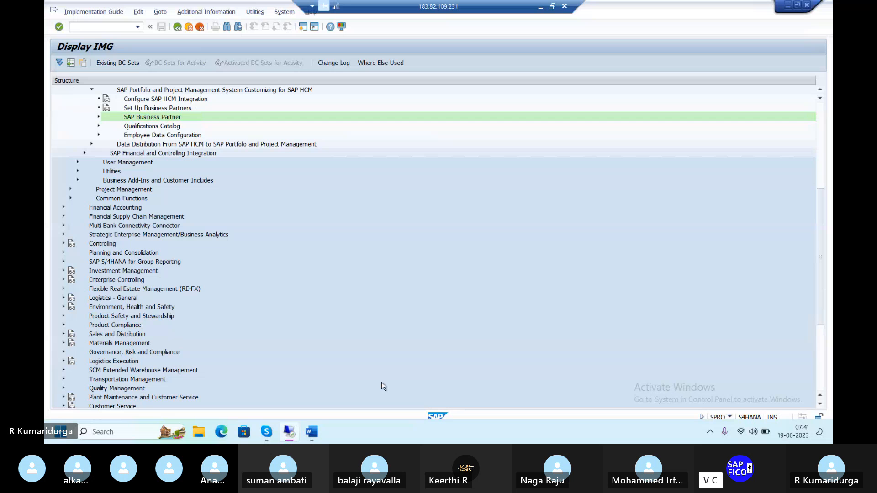
# Step: Expand Business Partner > Basic Settings > Number Ranges and Groupings, open Define Groupings and Assign Number Ranges, and start new entries
pyautogui.scroll(-2, 314, 359)
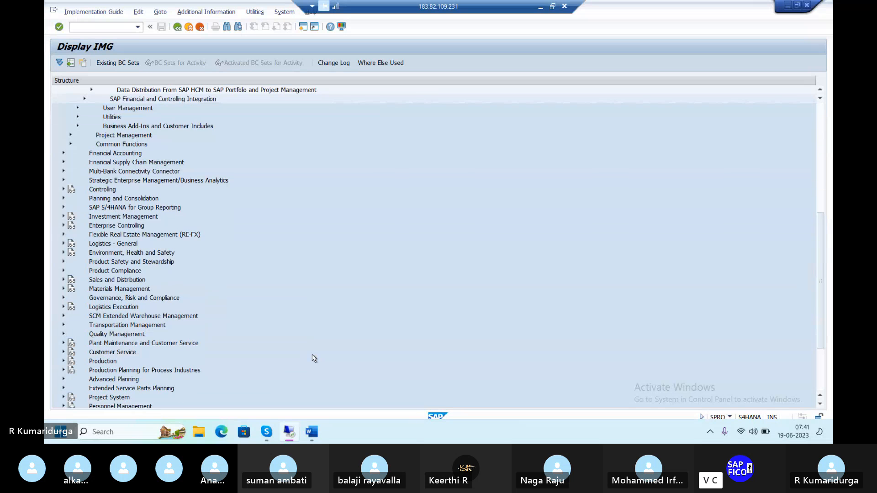
pyautogui.scroll(2, 314, 358)
pyautogui.scroll(7, 314, 359)
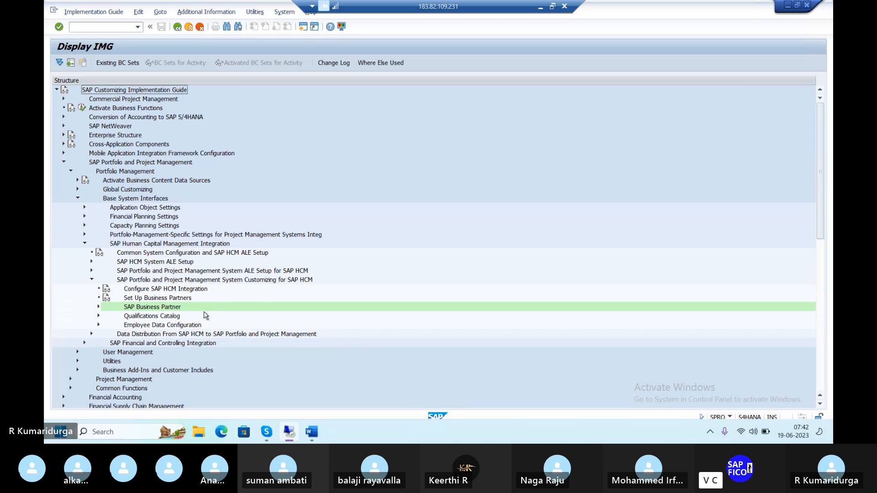
pyautogui.click(99, 308)
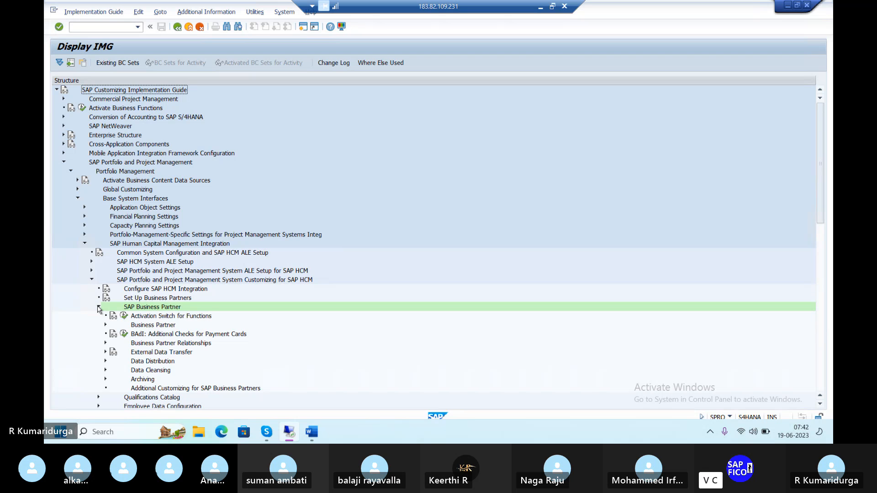
pyautogui.scroll(-4, 99, 308)
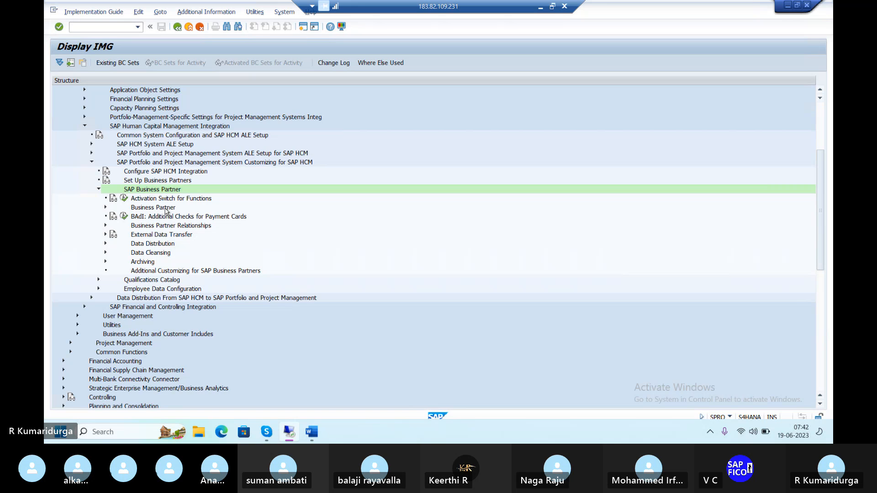
pyautogui.click(105, 208)
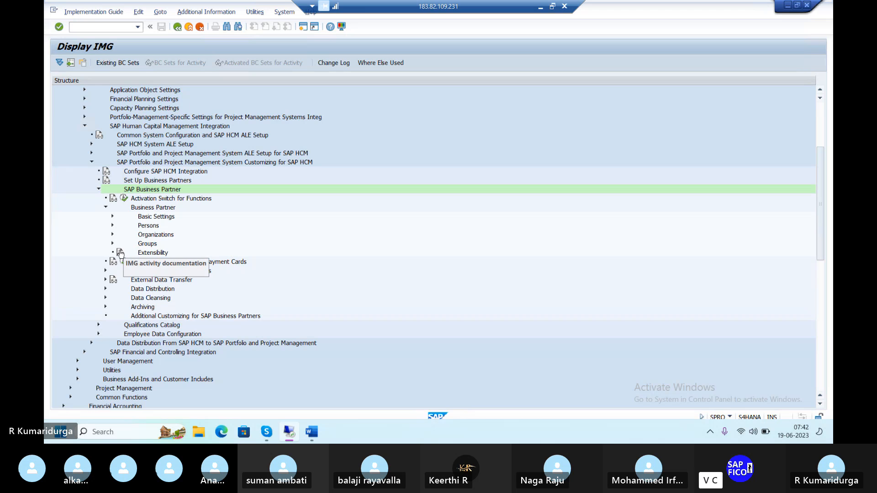
pyautogui.click(112, 216)
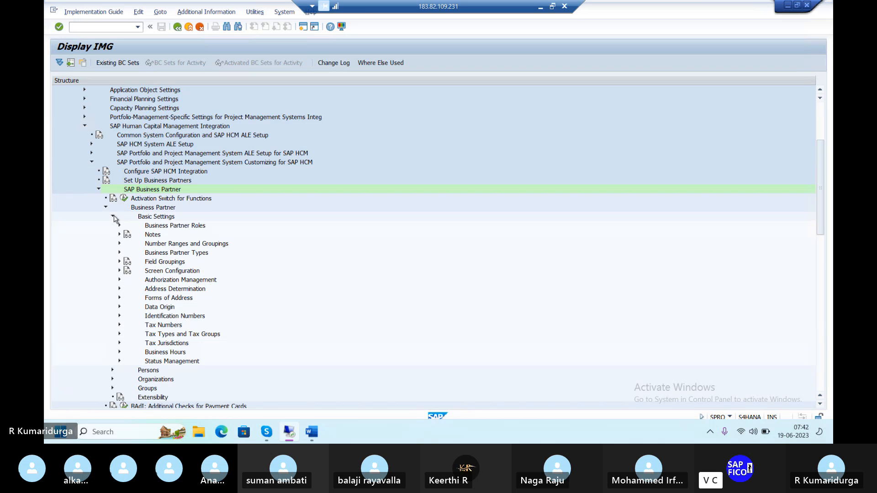
pyautogui.click(120, 244)
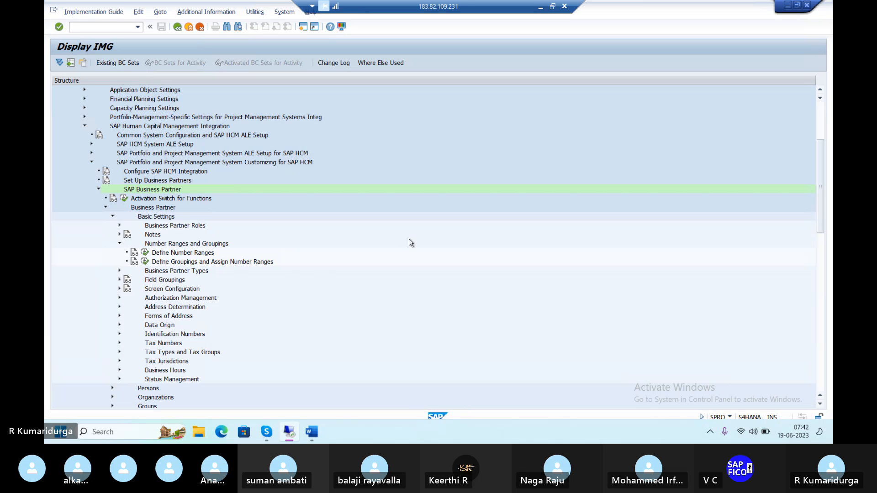
pyautogui.click(597, 194)
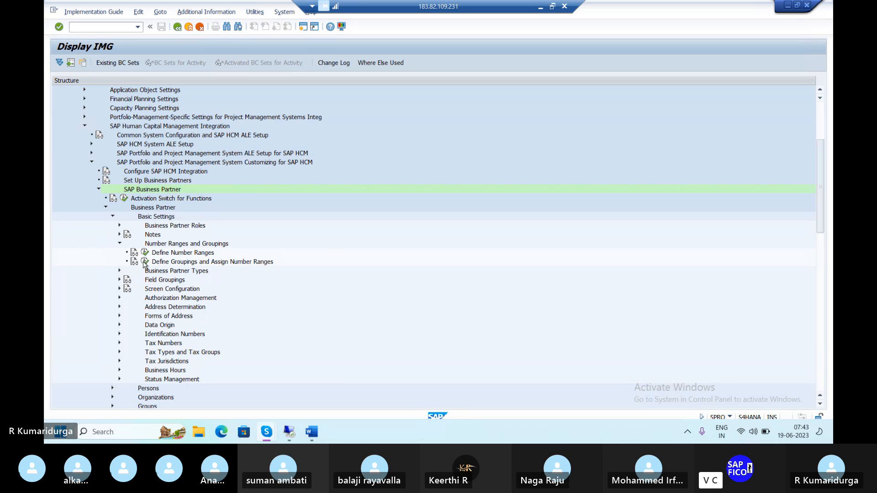
pyautogui.click(144, 262)
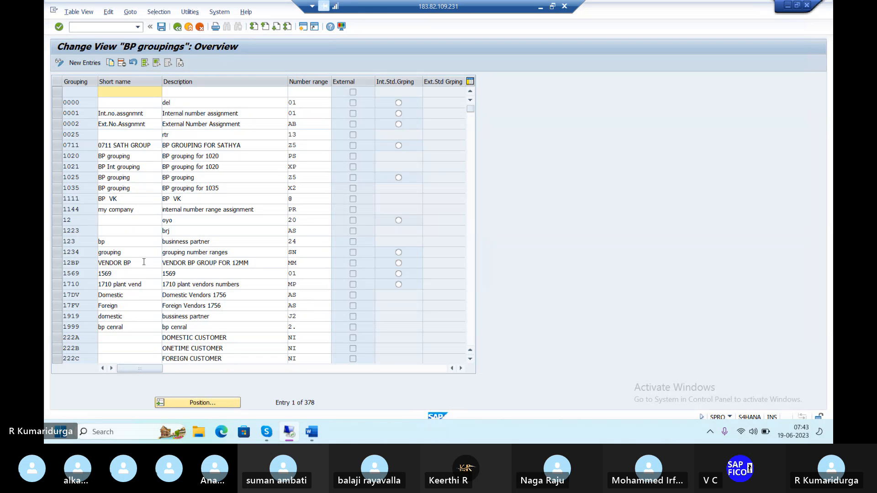
pyautogui.click(89, 63)
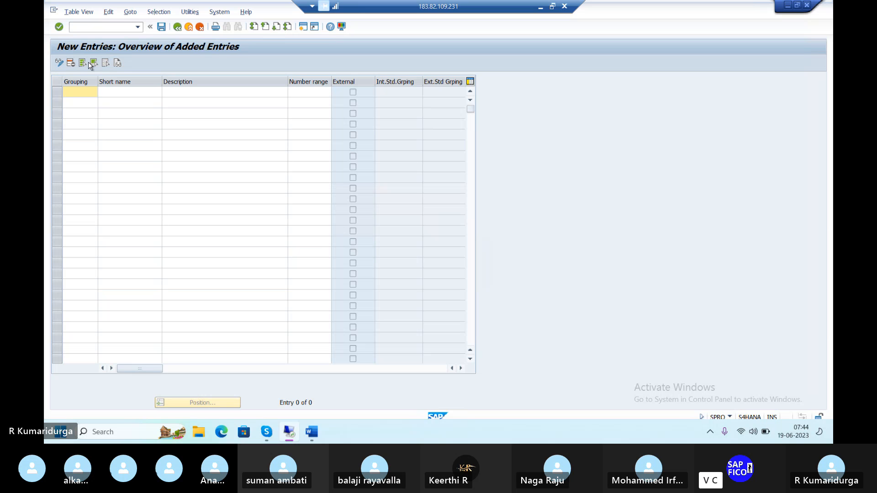
pyautogui.write('DUB1')
pyautogui.press('Tab')
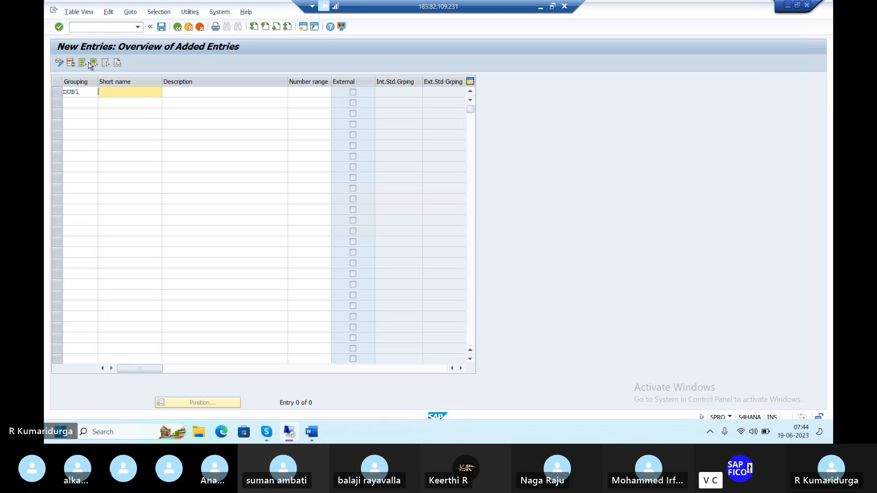
pyautogui.click(81, 95)
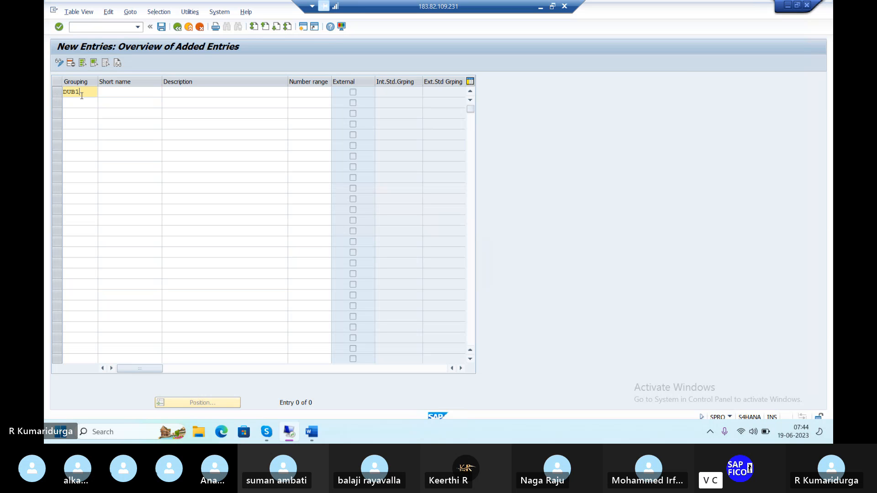
pyautogui.press('BackSpace')
pyautogui.press('BackSpace')
pyautogui.press('BackSpace')
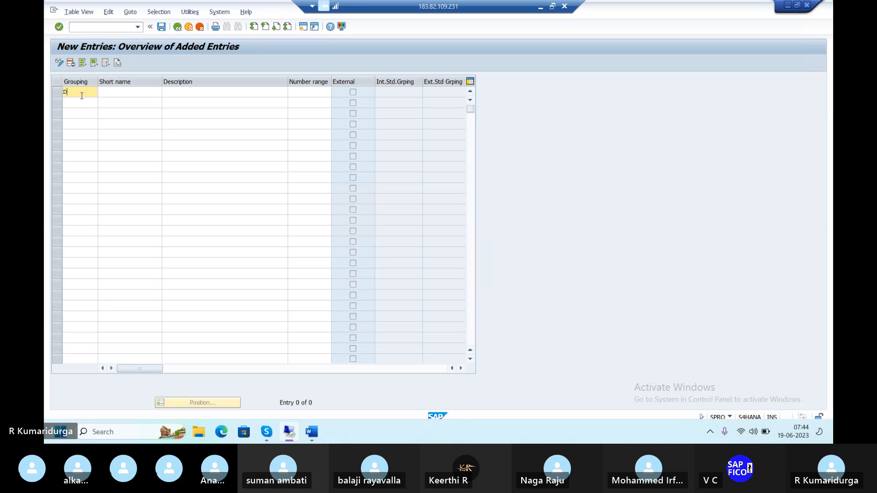
pyautogui.press('BackSpace')
# Step: Add a new grouping DBPV with the short name BP DOMESTIC
pyautogui.write('D')
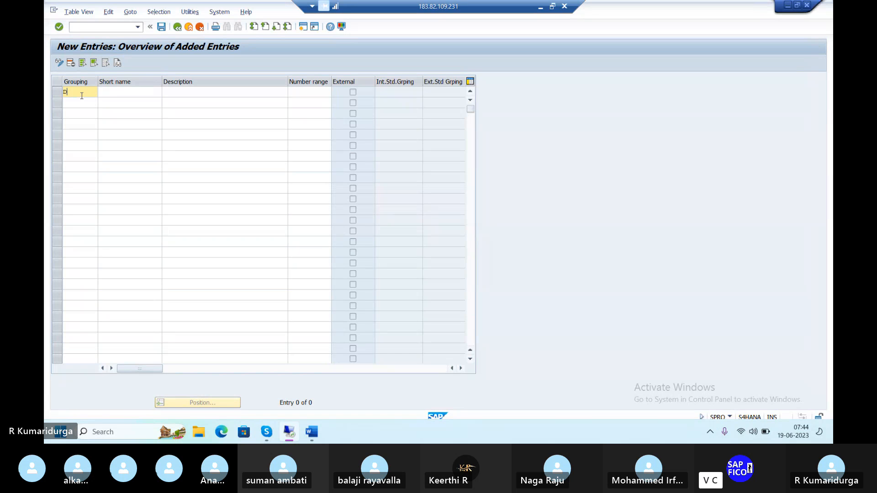
pyautogui.write('BPV')
pyautogui.press('Tab')
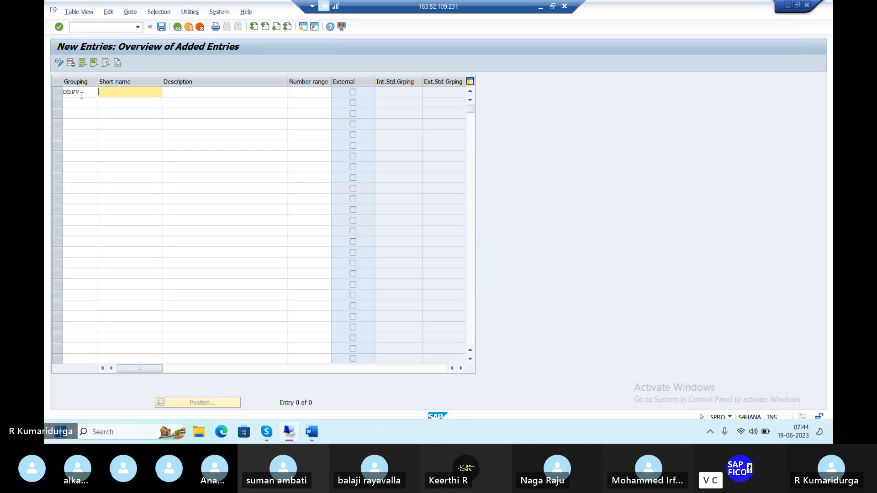
pyautogui.write('BP')
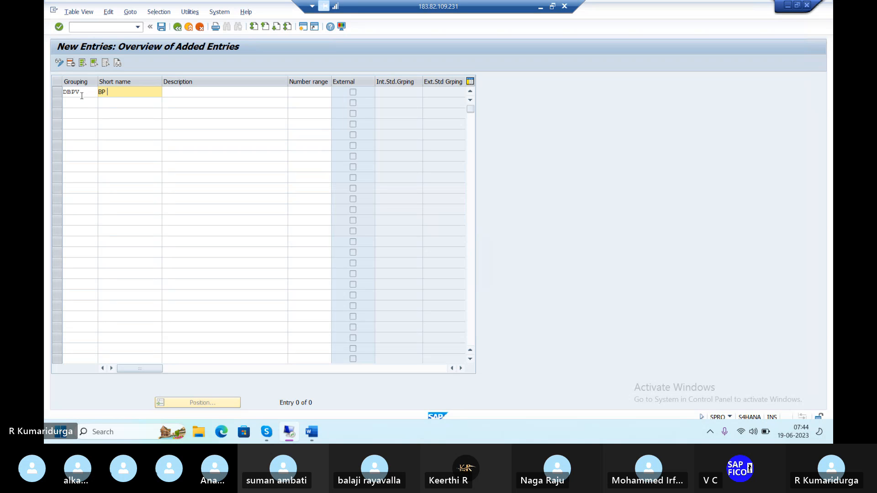
pyautogui.write(' DOME')
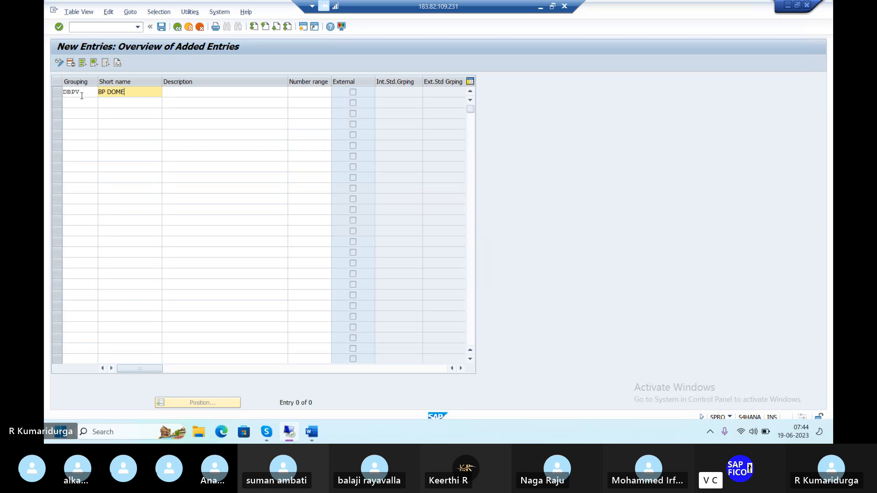
pyautogui.write('STIC')
pyautogui.press('Tab')
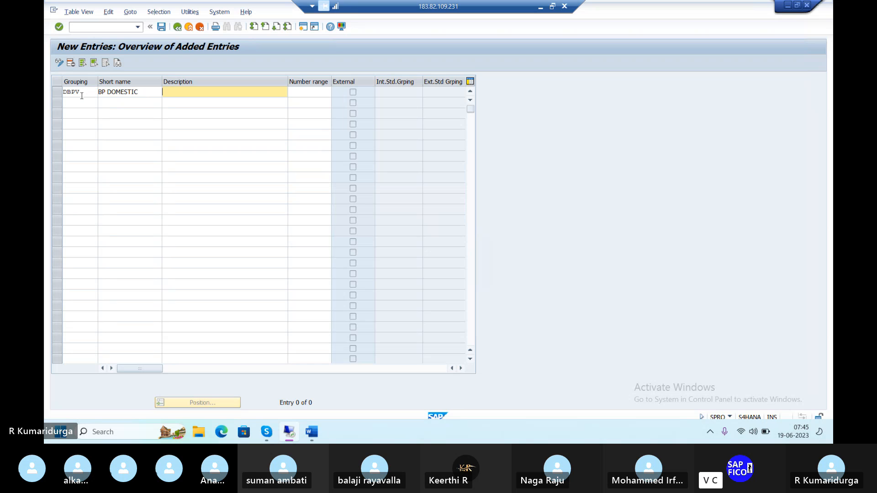
# Step: Give grouping DBPV the description BP DOMESTIC VENDOR-DUR1 and assign number range 1D
pyautogui.write('BP DO')
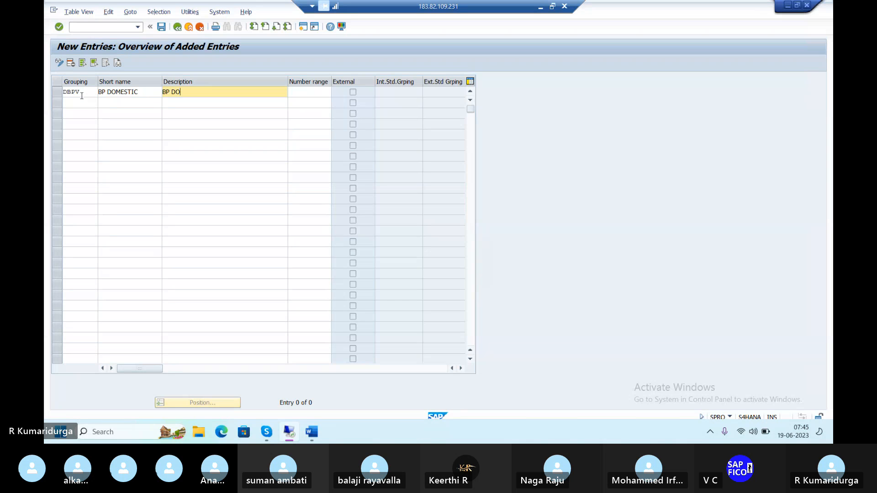
pyautogui.write('MESTIC VEND')
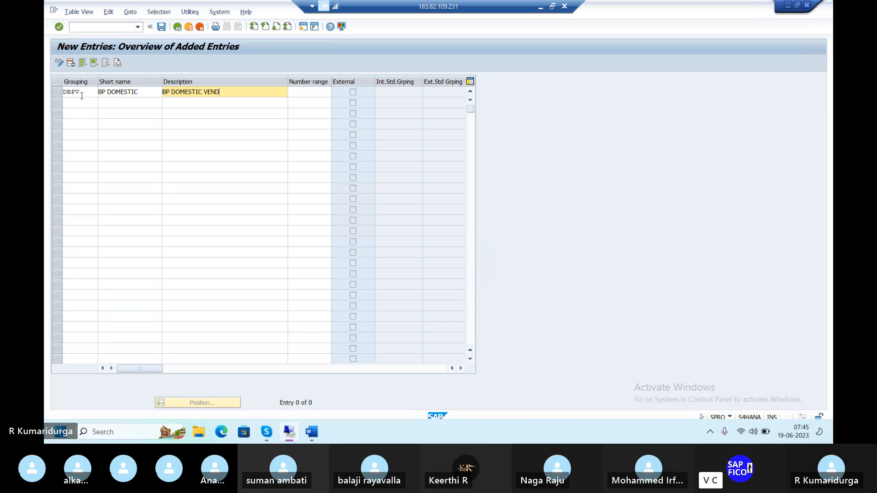
pyautogui.write('OR-DUR1')
pyautogui.click(316, 93)
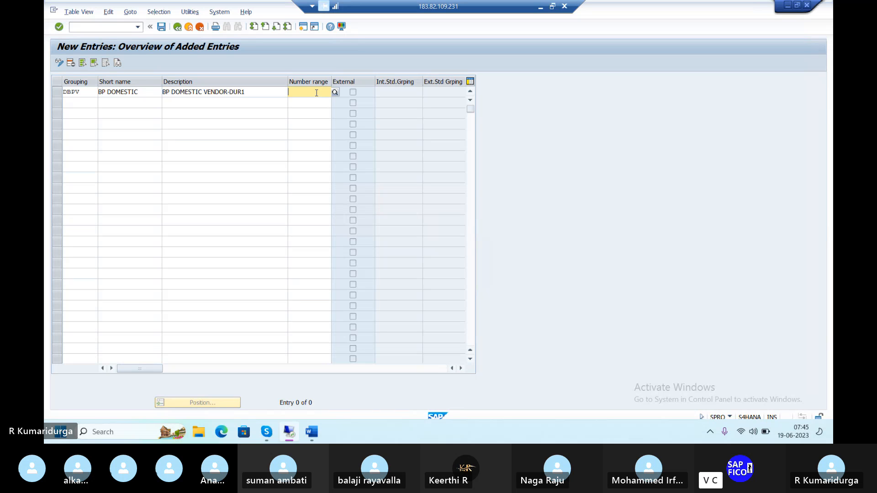
pyautogui.write('1D')
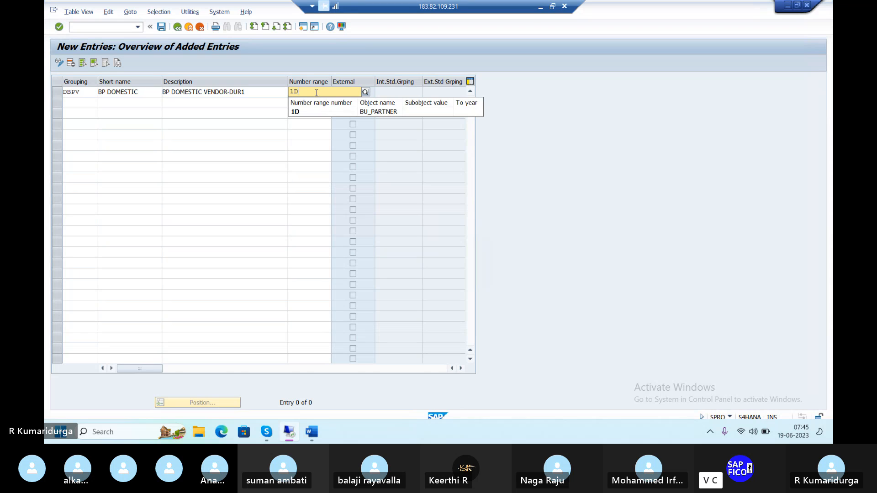
pyautogui.click(298, 113)
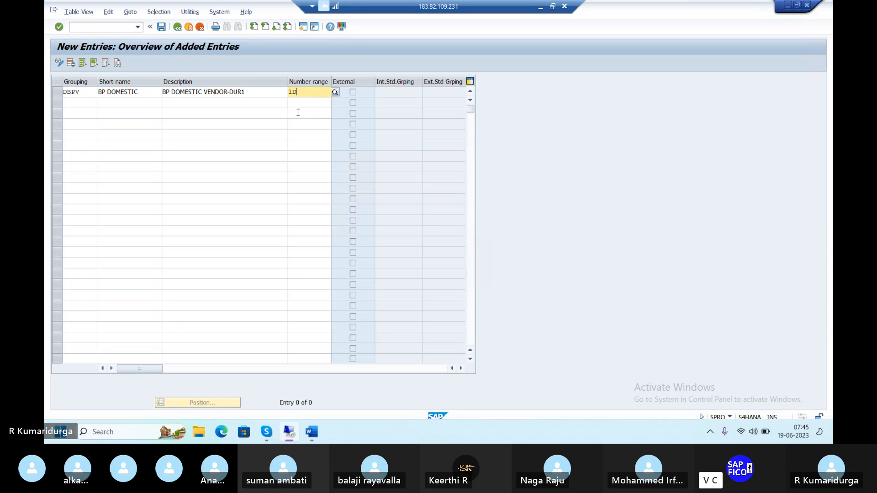
# Step: Add a second grouping IBPV with the short name BP INTERNATIONA
pyautogui.click(92, 103)
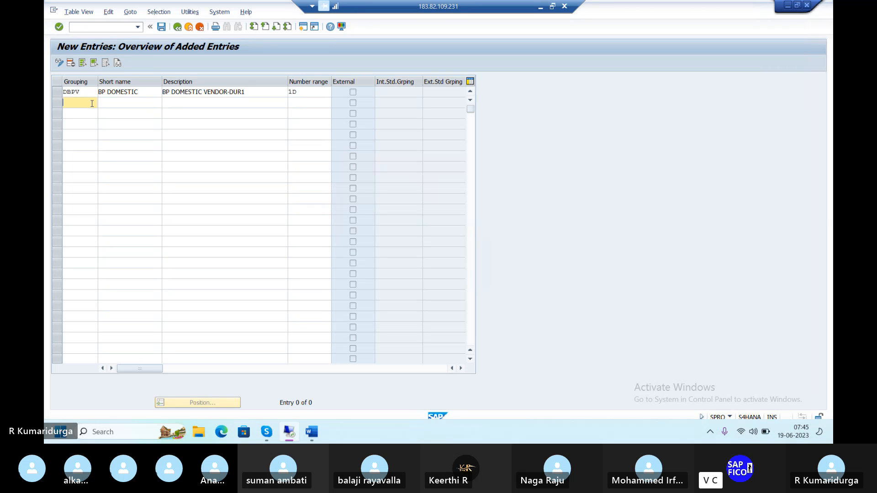
pyautogui.write('IB')
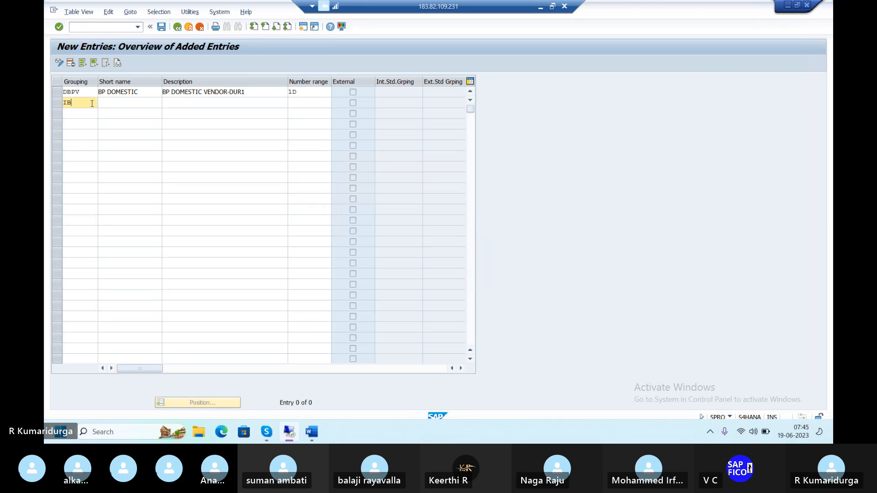
pyautogui.write('PV')
pyautogui.press('Tab')
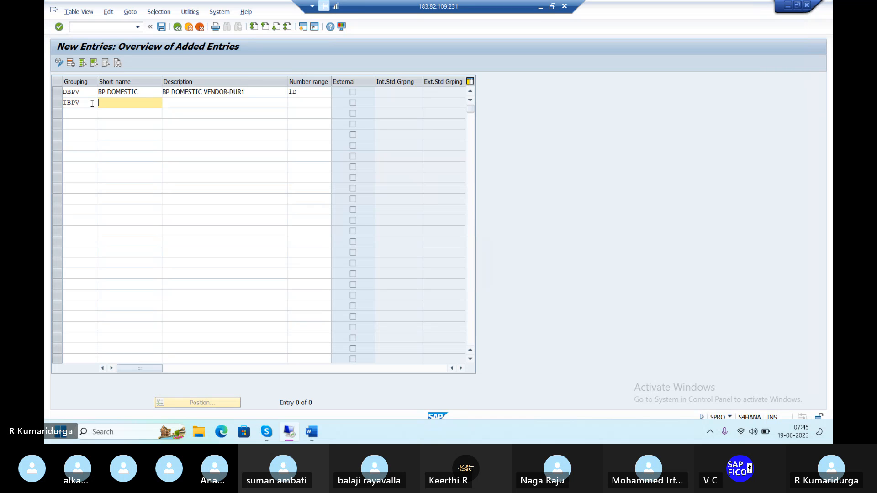
pyautogui.write('I')
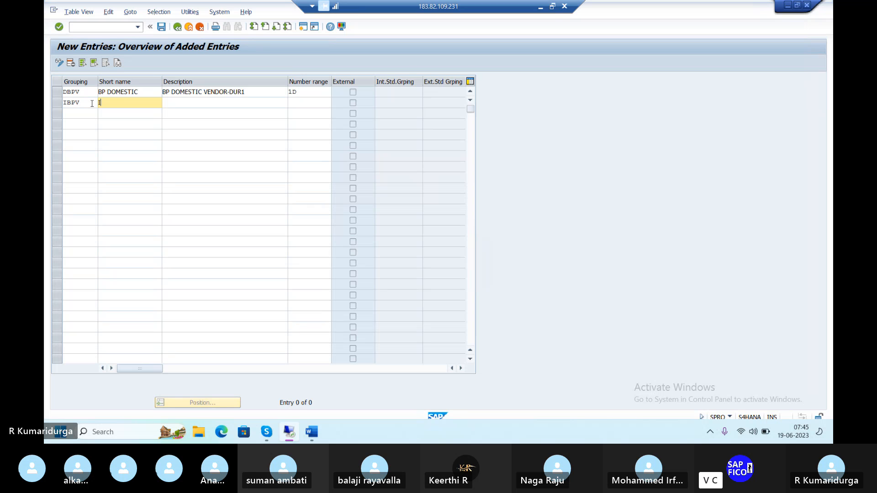
pyautogui.write('B')
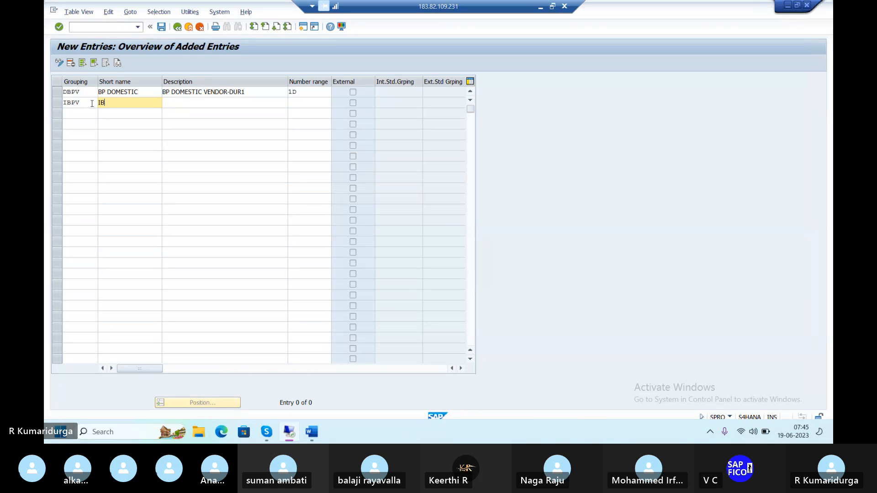
pyautogui.press('BackSpace')
pyautogui.press('BackSpace')
pyautogui.write('BP INTERNATIONA')
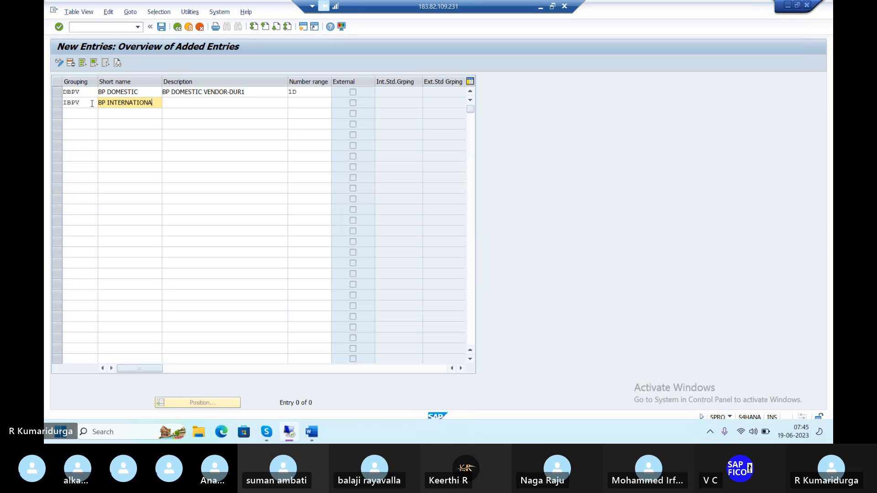
pyautogui.press('Tab')
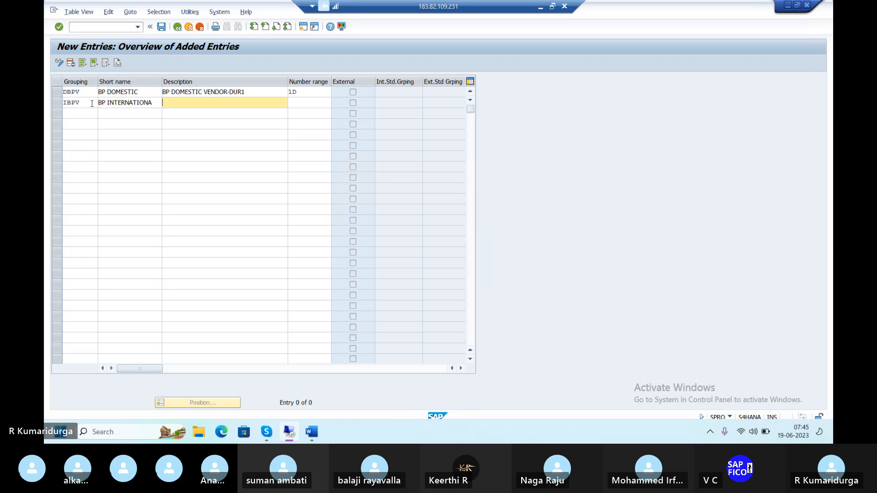
# Step: Give grouping IBPV the description BP INTERNATIONAL VENDOR-DUR1 and assign number range 2D
pyautogui.write('I')
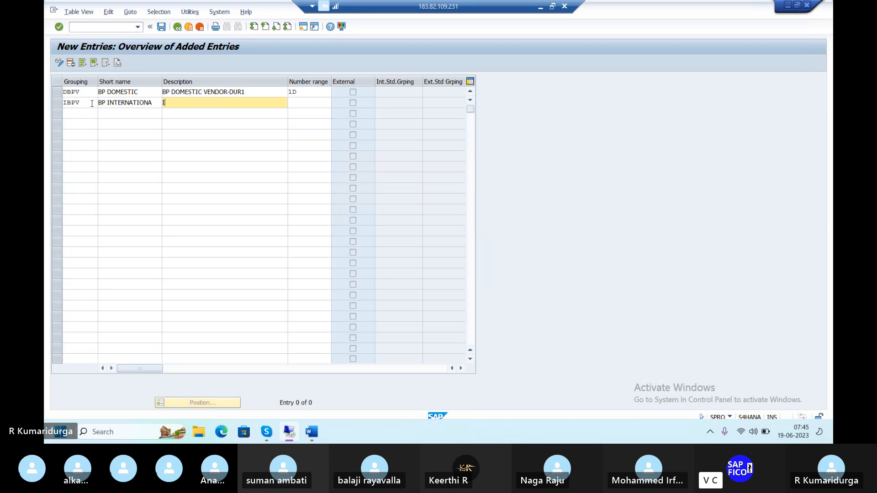
pyautogui.write('BP INR')
pyautogui.press('BackSpace')
pyautogui.write('TERNATION ')
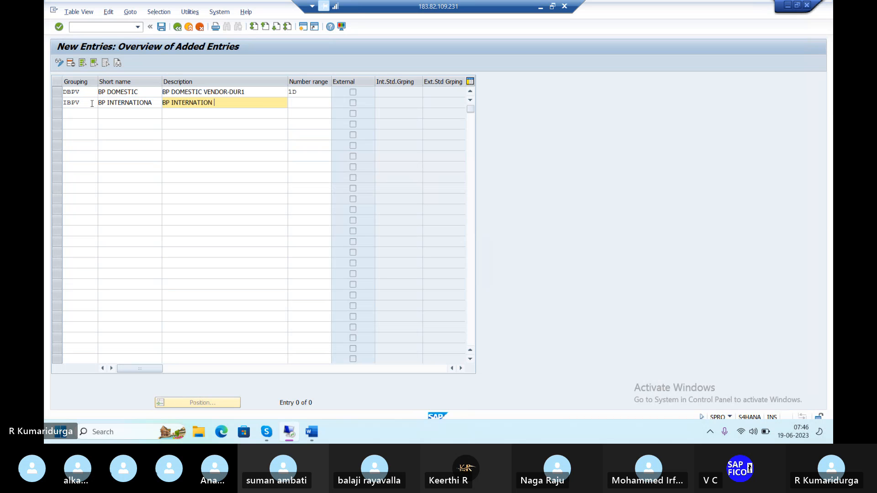
pyautogui.write('AL VENDOR-DUR1')
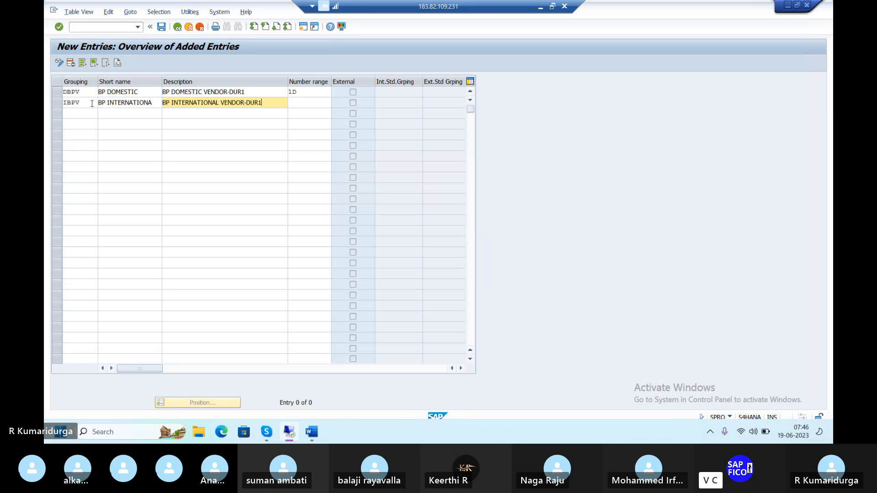
pyautogui.press('Tab')
pyautogui.write('2')
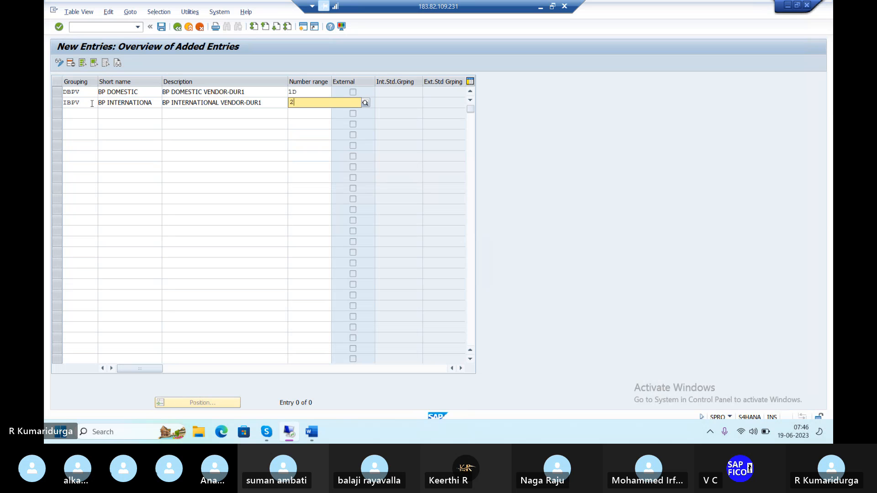
pyautogui.write('D')
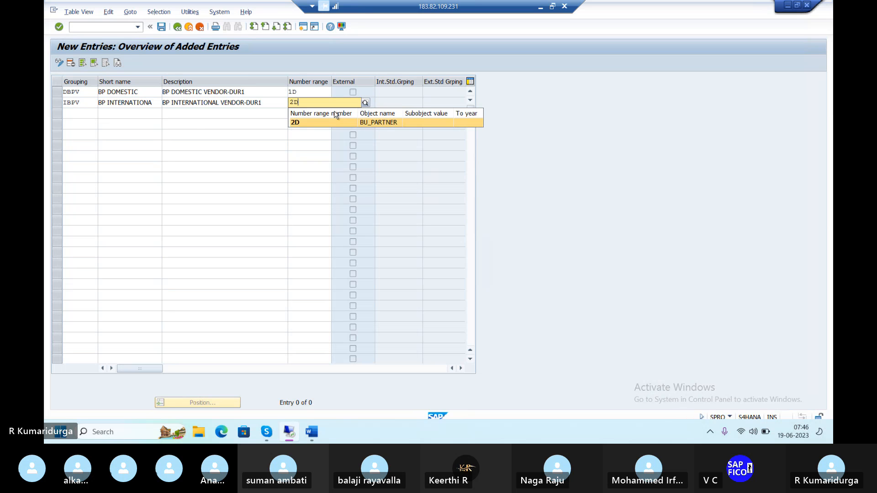
pyautogui.click(313, 128)
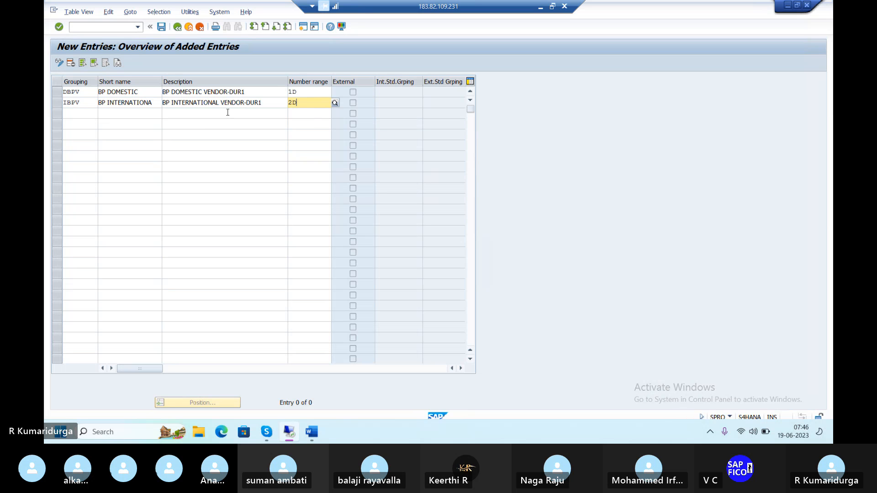
# Step: Add a third grouping OBPV with the short name BP ONETIME
pyautogui.click(82, 112)
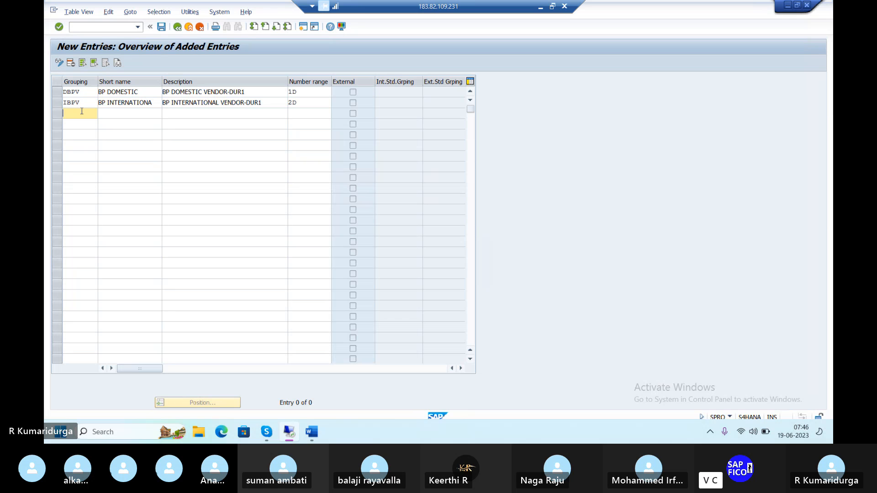
pyautogui.write('oBPV')
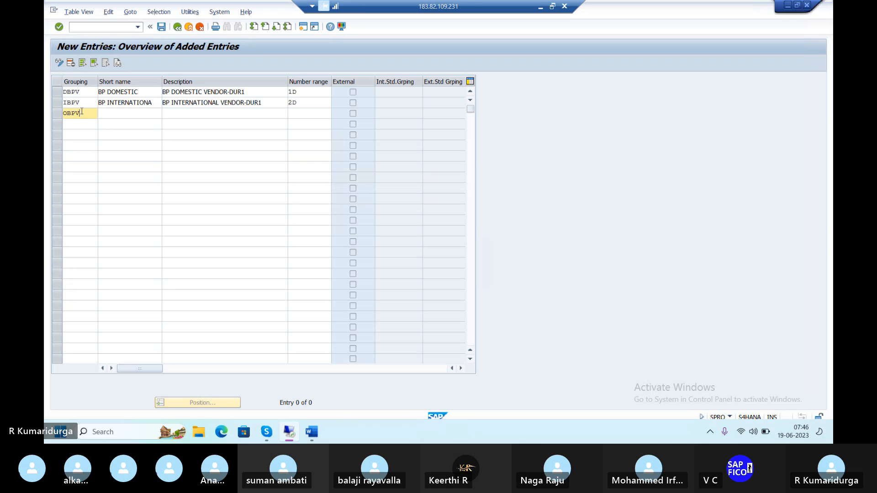
pyautogui.press('Tab')
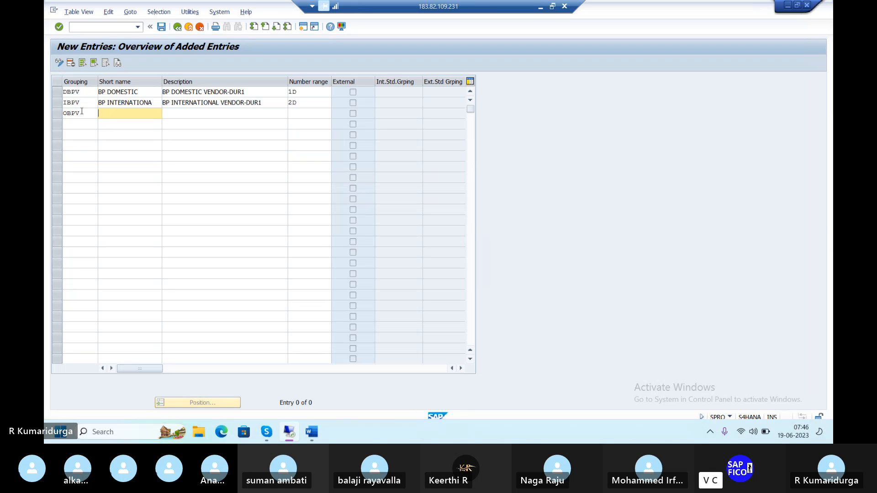
pyautogui.write('BP')
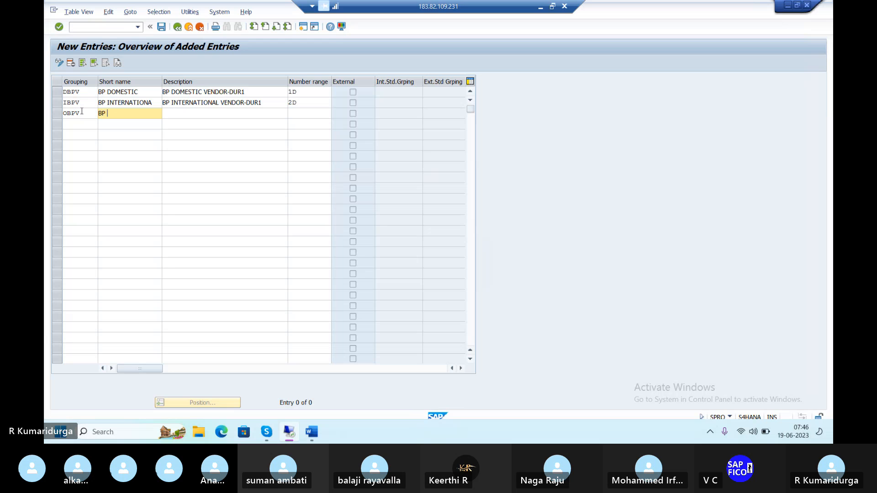
pyautogui.write(' ONETIME')
pyautogui.press('Tab')
# Step: Enter the description BP ONTIME VENDOR -DUR1 for grouping OBPV
pyautogui.write('BP')
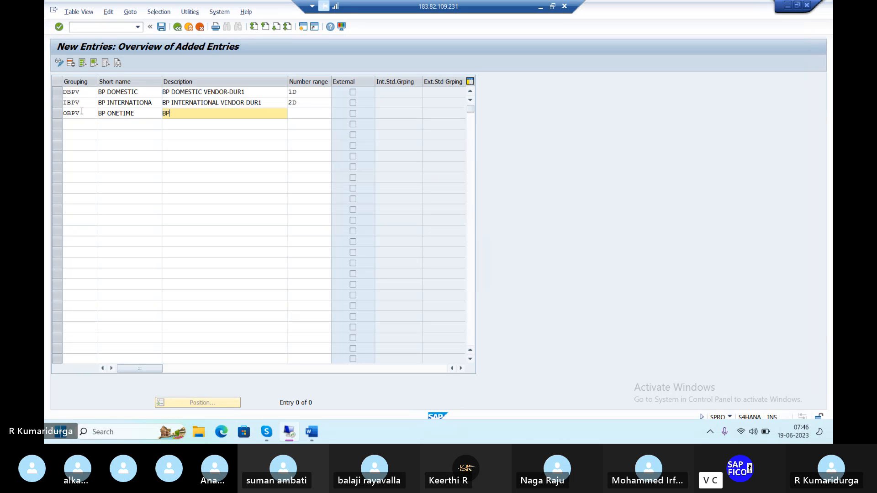
pyautogui.write(' ONTIM')
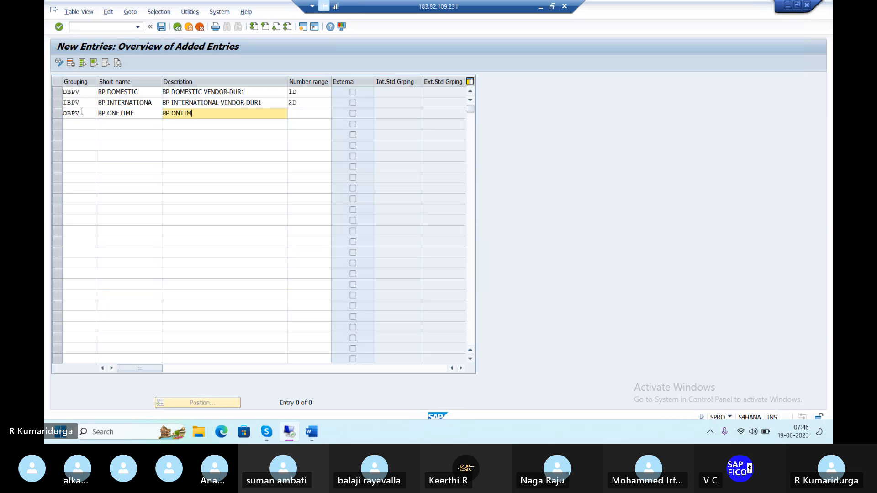
pyautogui.write('E VENDOR -DU')
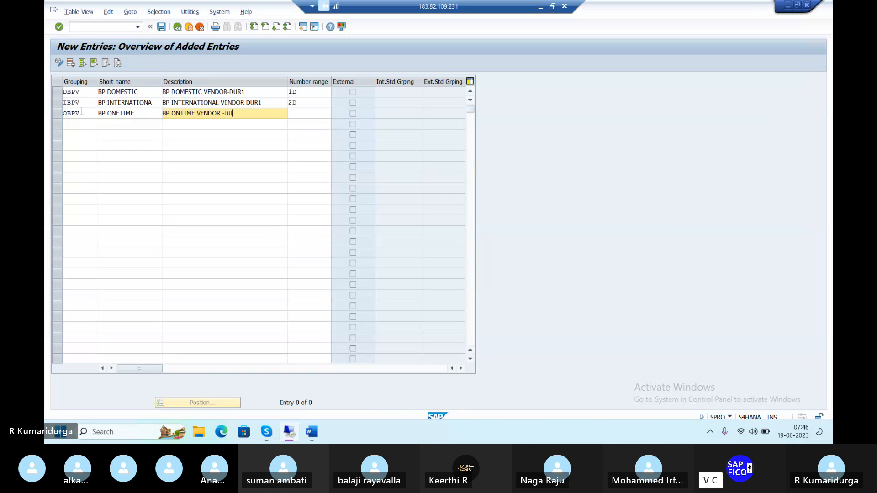
pyautogui.write('R1')
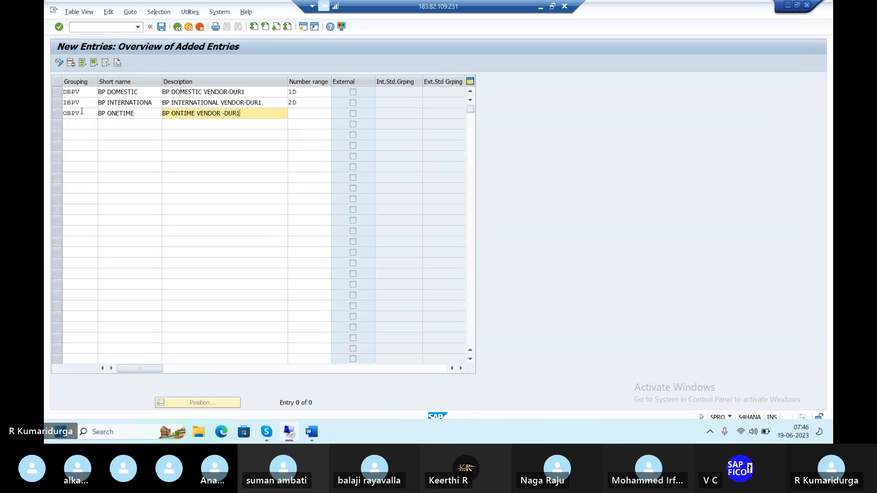
pyautogui.press('Tab')
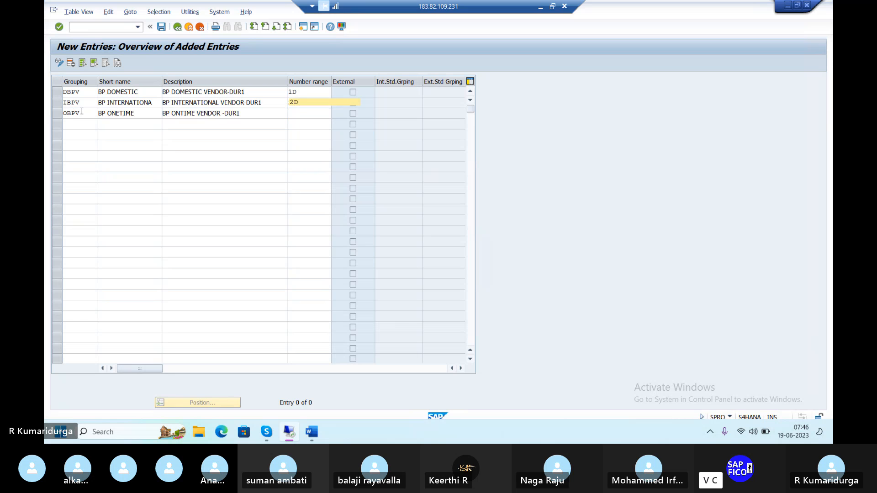
# Step: Assign number range 3D to grouping OBPV and save the new groupings under the existing customizing request
pyautogui.write('3D')
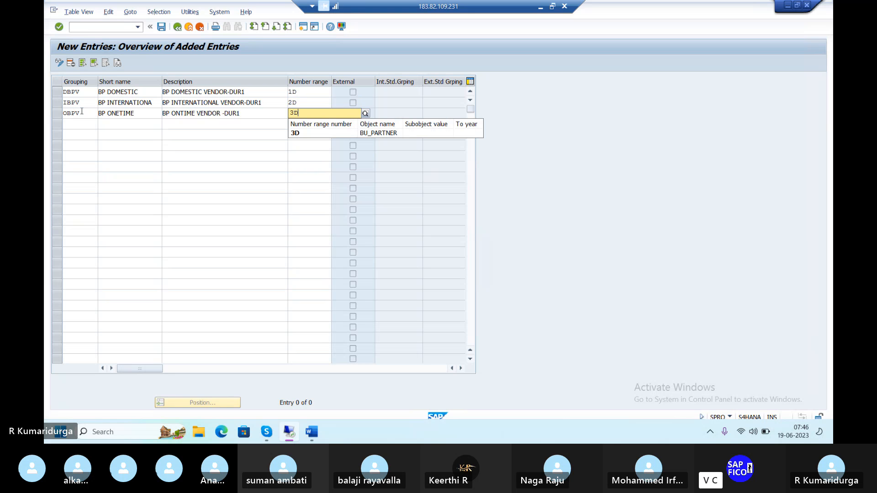
pyautogui.click(295, 136)
pyautogui.press('Return')
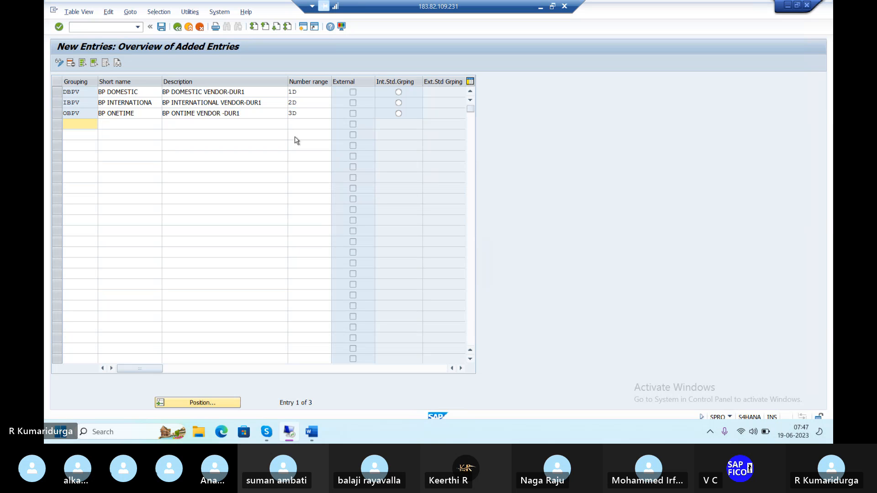
pyautogui.click(161, 27)
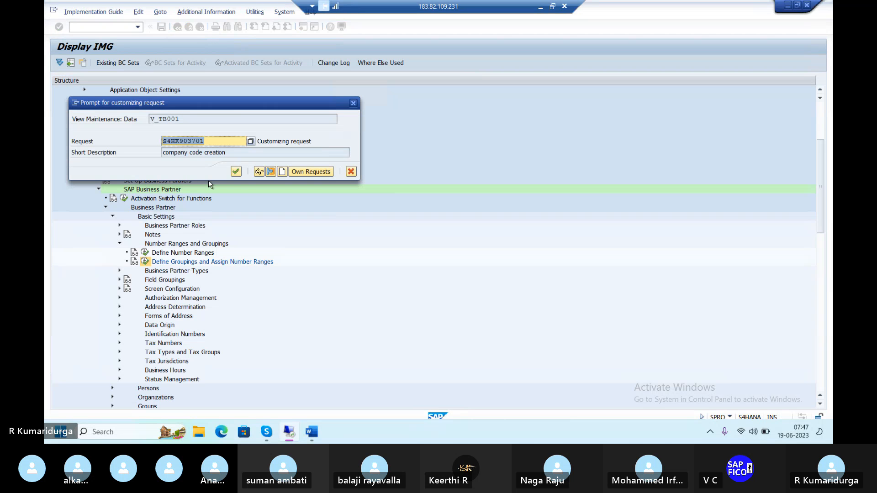
pyautogui.click(236, 172)
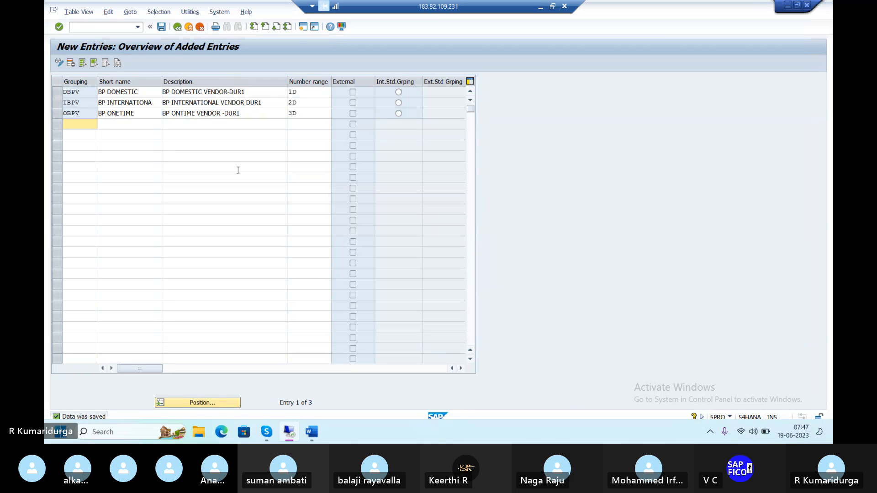
# Step: Switch to the Word notes document and append the groupings DBPV, IBPV after PATH in the second BP configuration item
pyautogui.moveTo(313, 441)
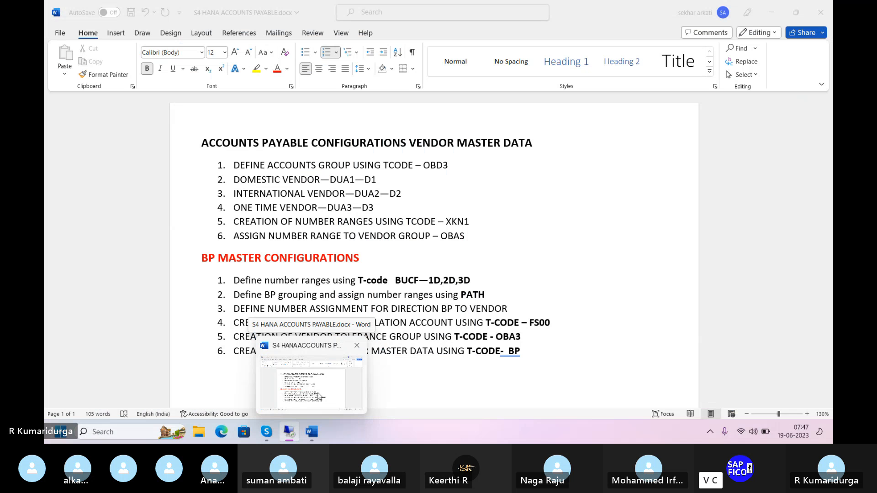
pyautogui.click(319, 396)
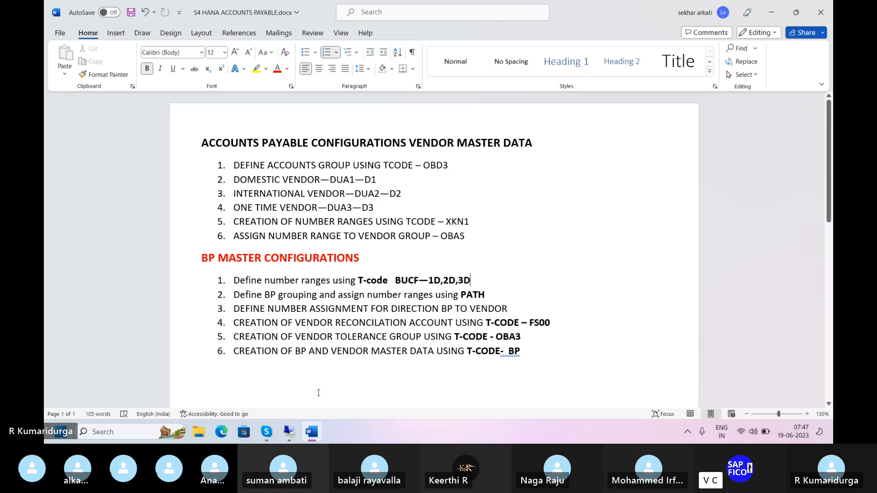
pyautogui.click(503, 293)
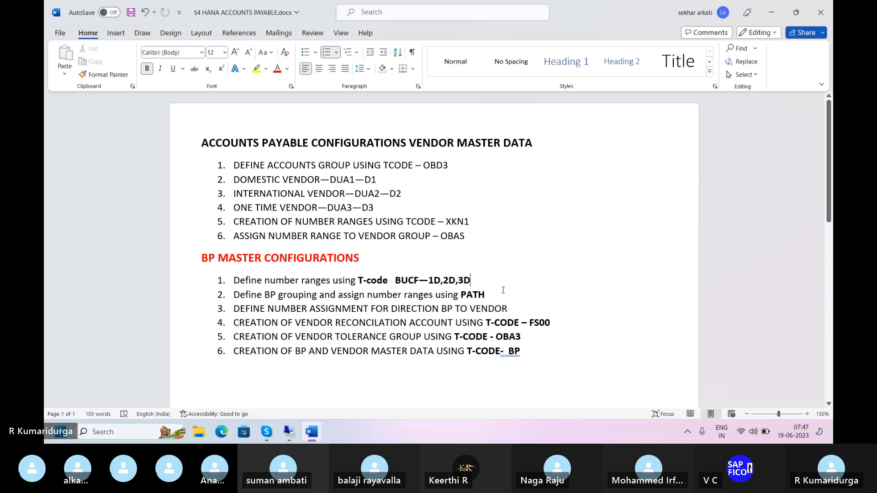
pyautogui.write('--D')
pyautogui.write('BP')
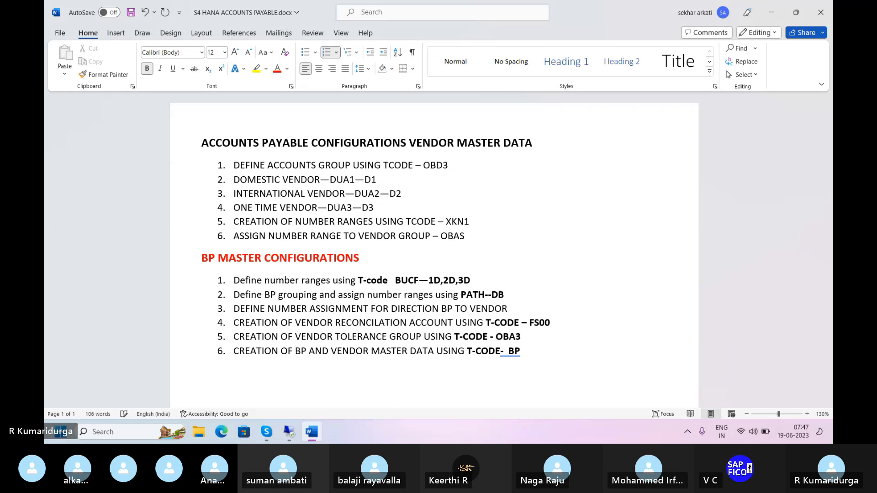
pyautogui.write('V, IBPV')
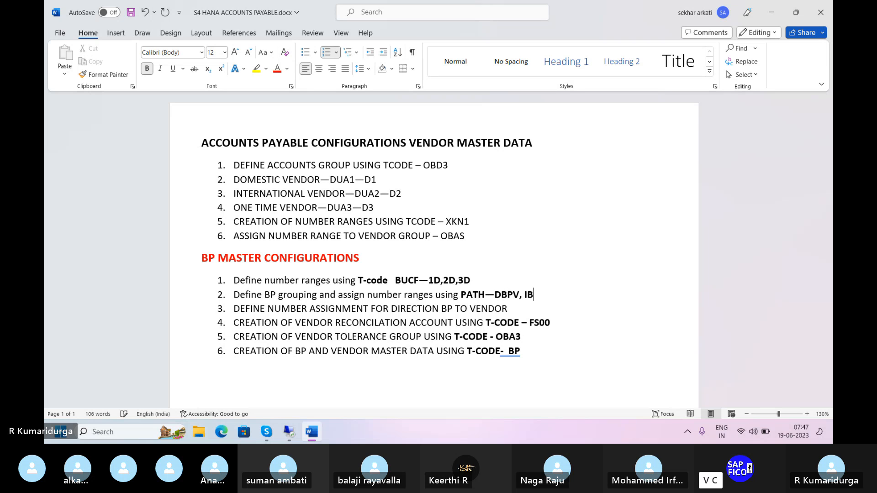
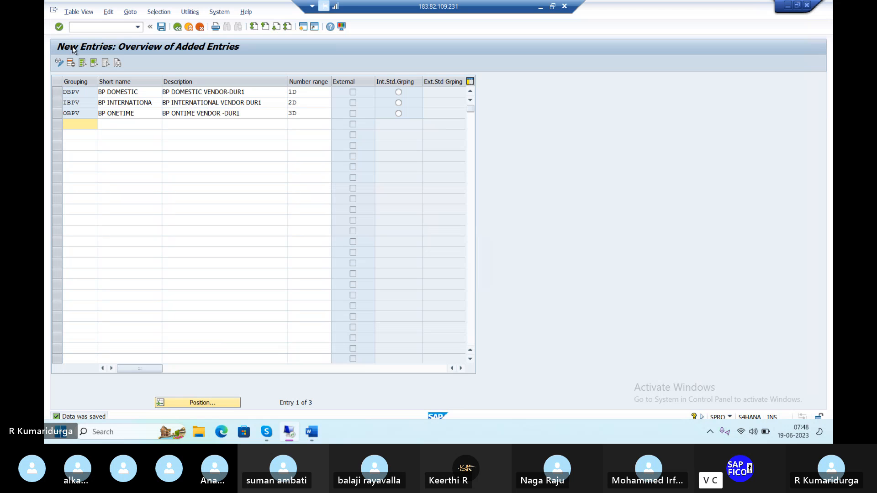
# Step: Leave the groupings table and open the SAP Reference IMG with transaction SPRO
pyautogui.click(97, 29)
pyautogui.write('/S')
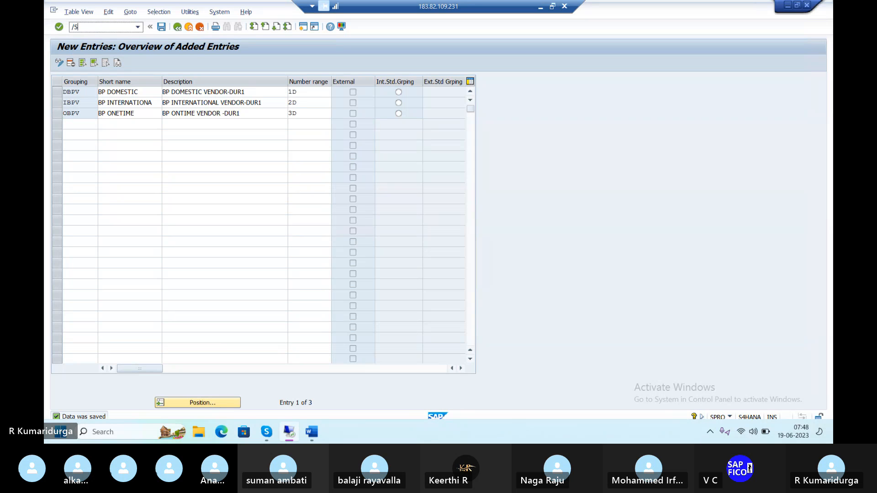
pyautogui.press('BackSpace')
pyautogui.write('NPRO')
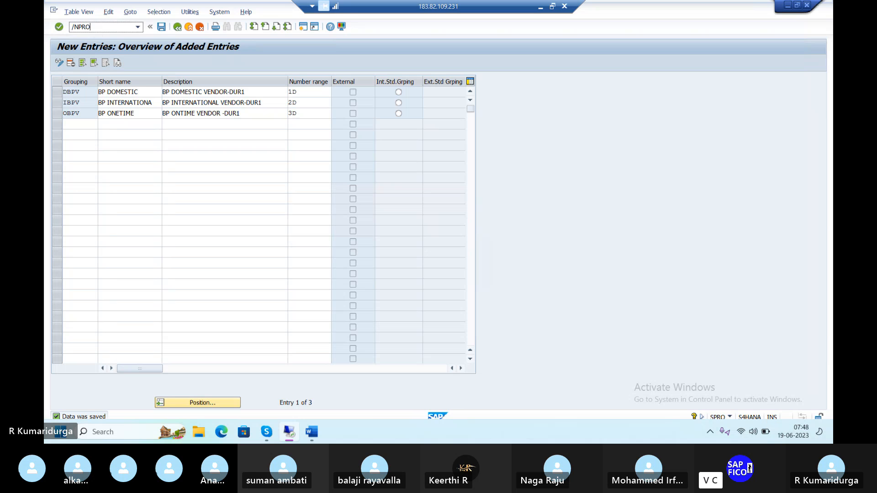
pyautogui.press('Return')
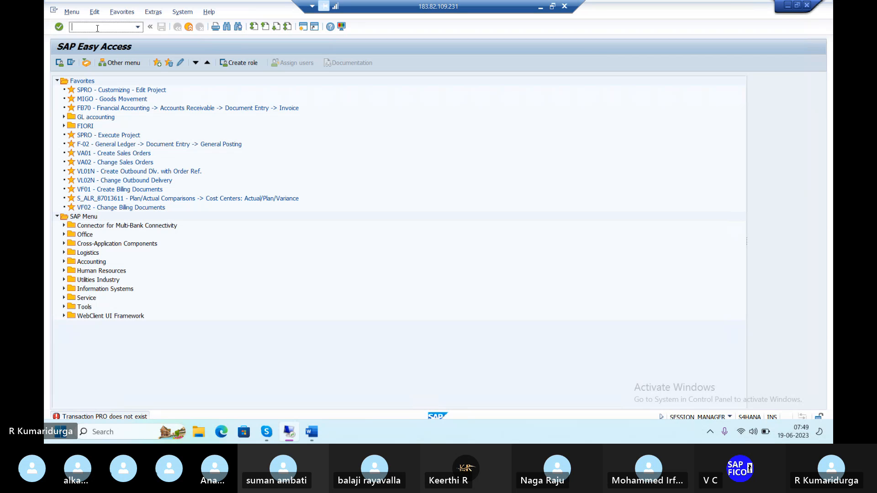
pyautogui.write('SPRO')
pyautogui.press('Return')
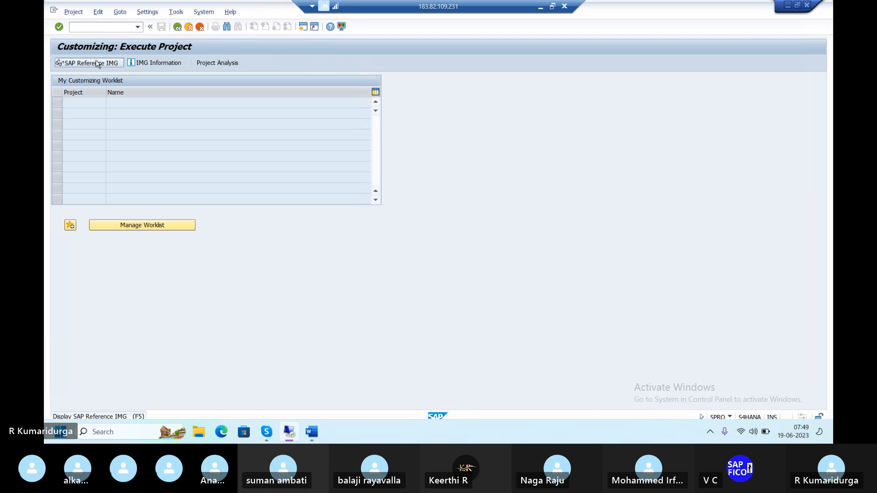
pyautogui.click(91, 63)
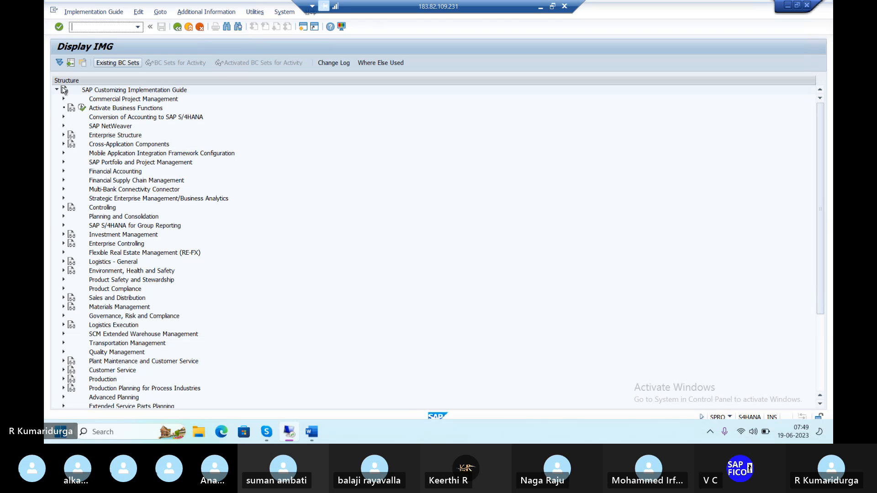
# Step: Expand Cross-Application Components and Master Data Synchronization in the IMG structure
pyautogui.click(64, 145)
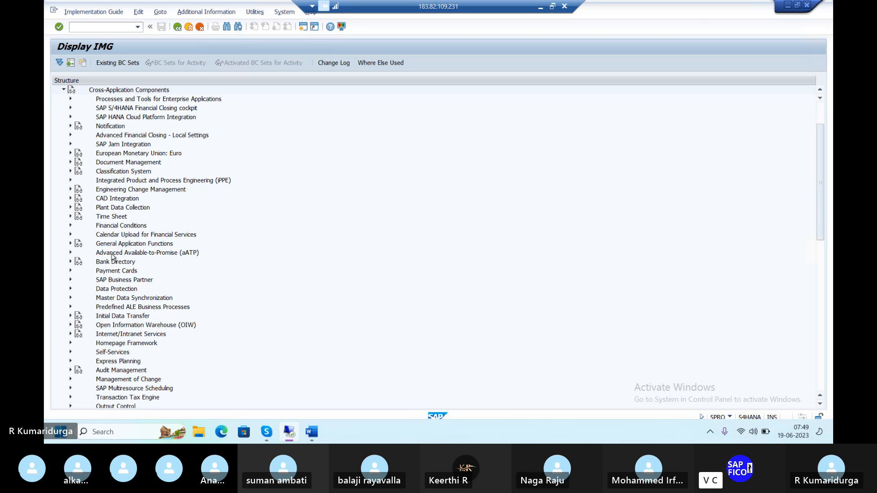
pyautogui.click(70, 298)
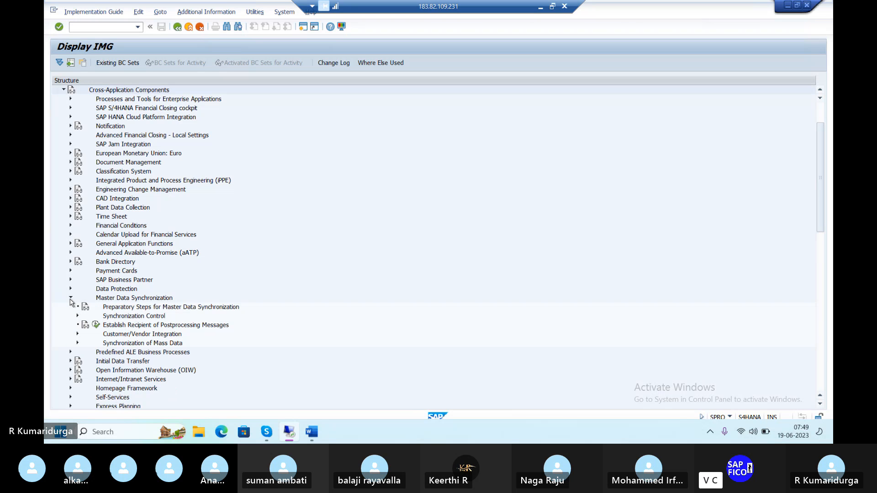
pyautogui.scroll(-3, 71, 302)
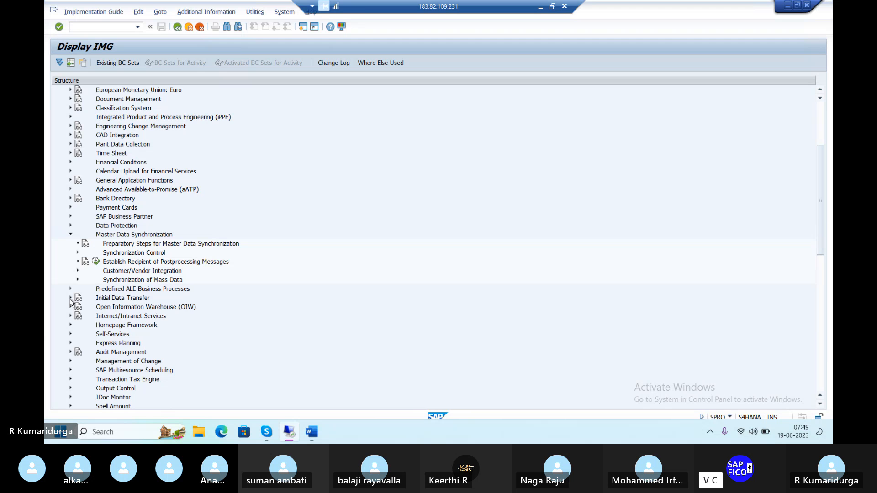
pyautogui.scroll(-9, 71, 301)
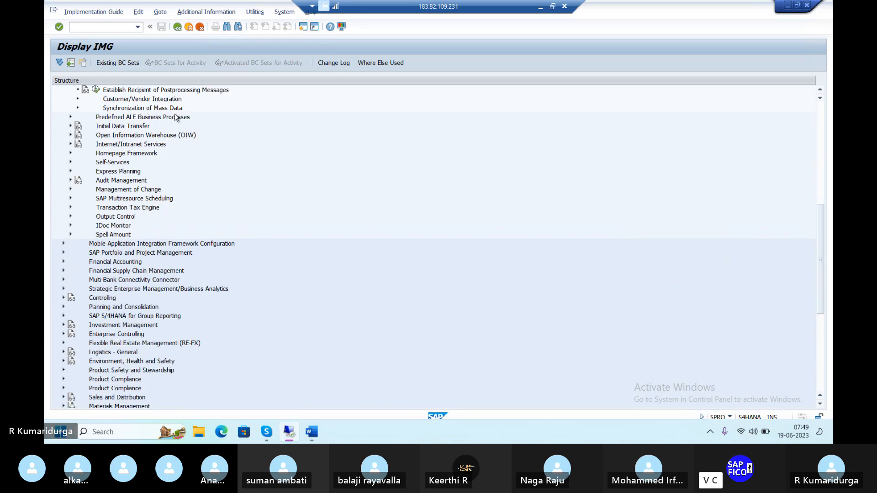
pyautogui.scroll(-4, 177, 117)
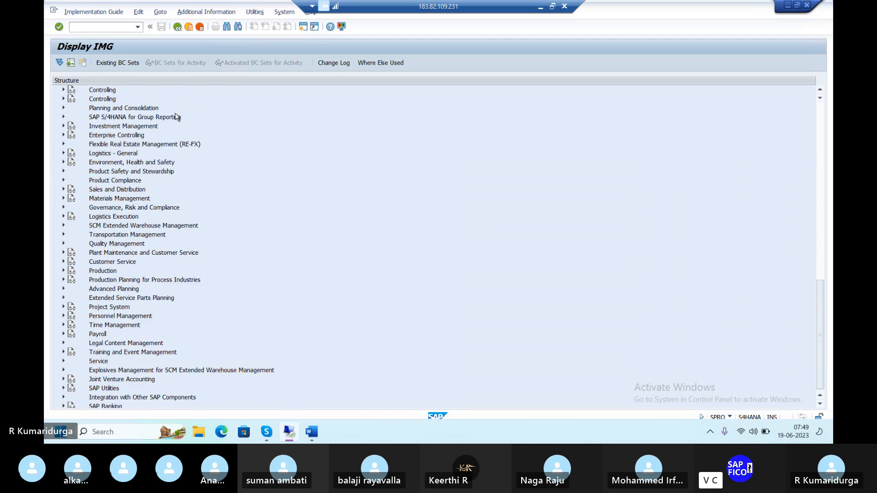
pyautogui.scroll(1, 191, 264)
pyautogui.scroll(5, 191, 264)
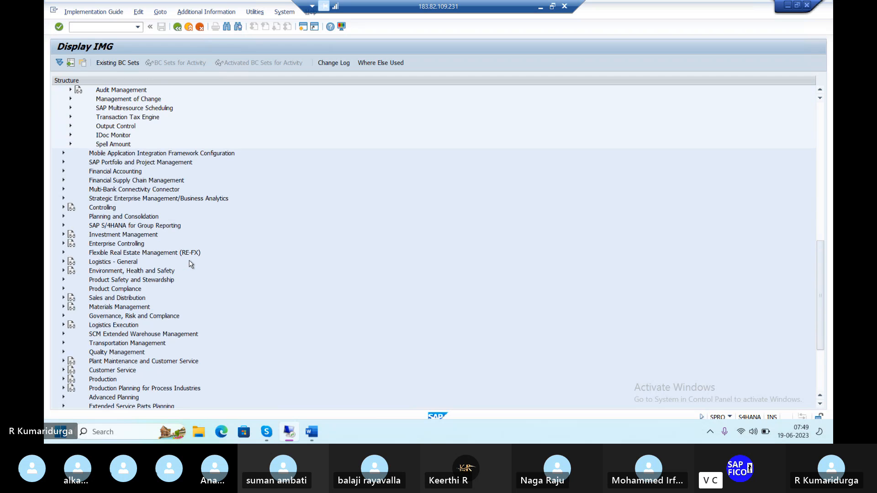
pyautogui.scroll(3, 191, 264)
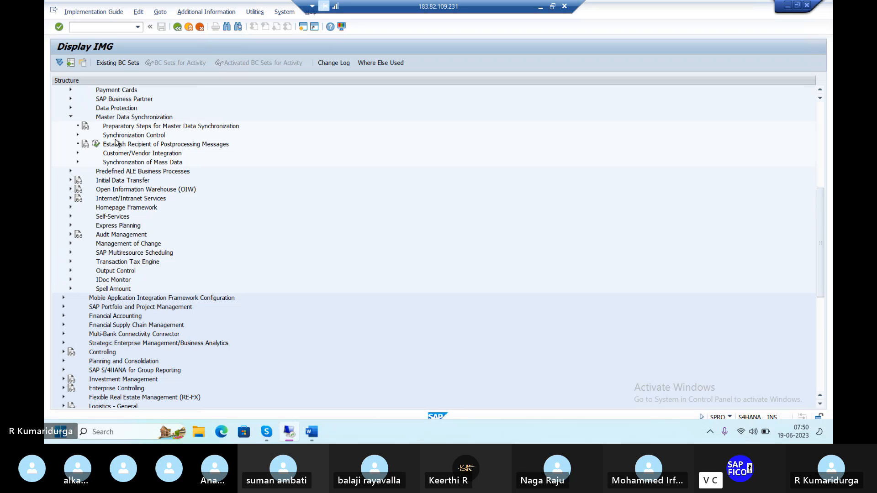
# Step: Drill through Customer/Vendor Integration to Assign Keys and open Define Number Assignment for Direction BP to Vendor
pyautogui.click(77, 153)
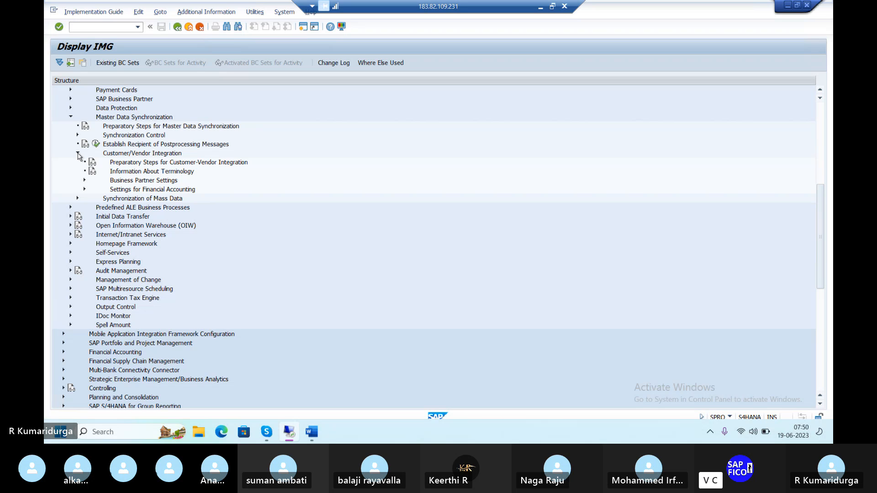
pyautogui.click(84, 181)
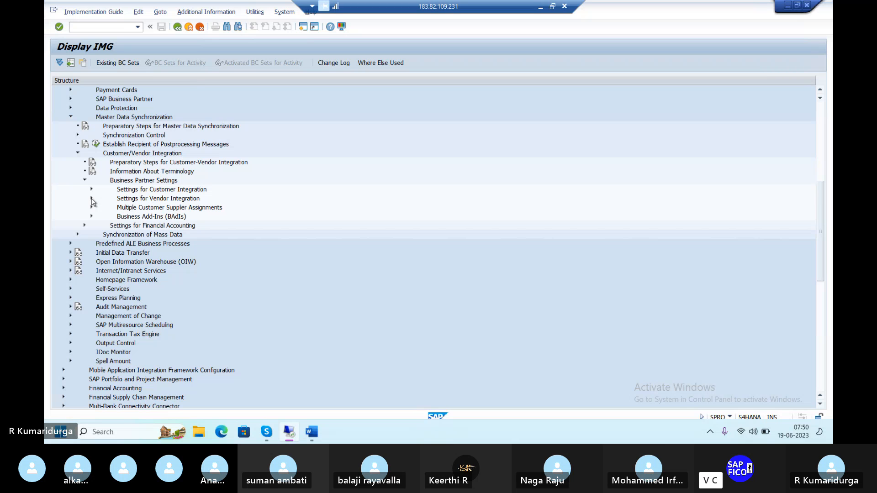
pyautogui.click(92, 199)
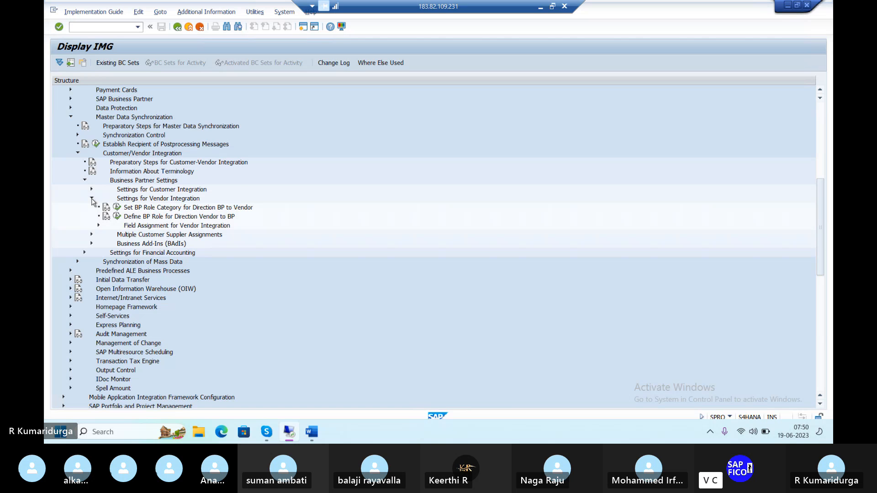
pyautogui.click(92, 199)
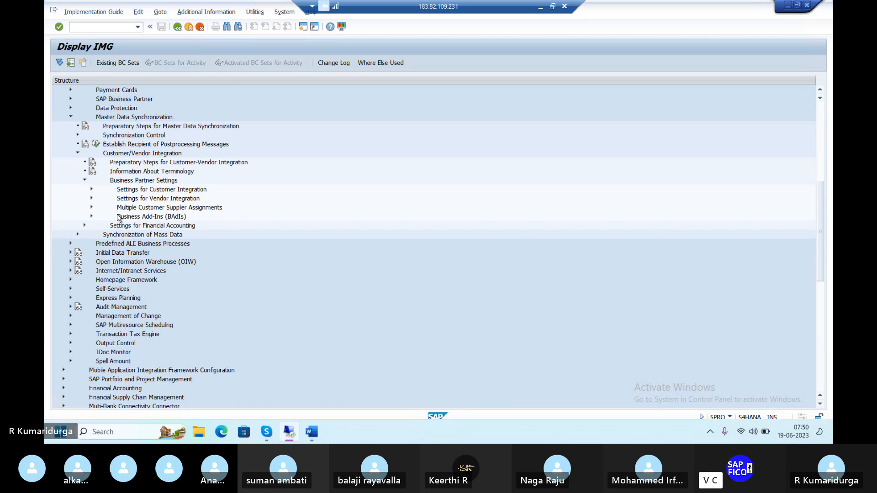
pyautogui.click(92, 199)
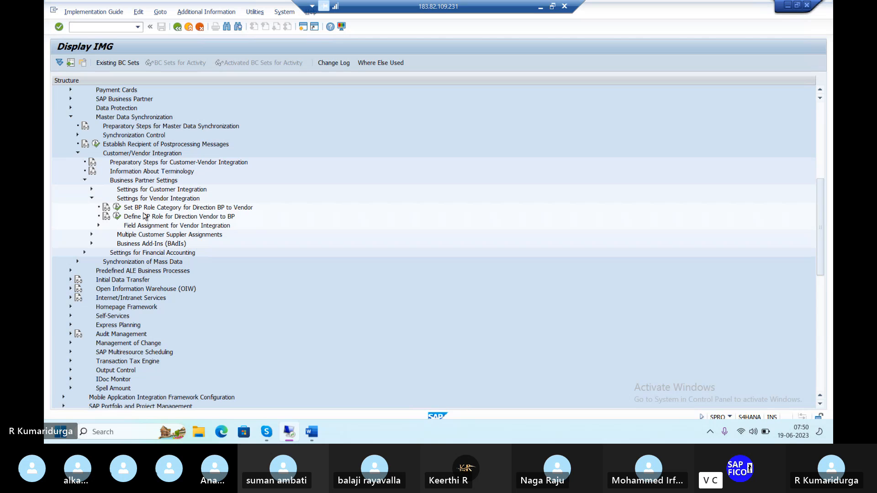
pyautogui.click(99, 225)
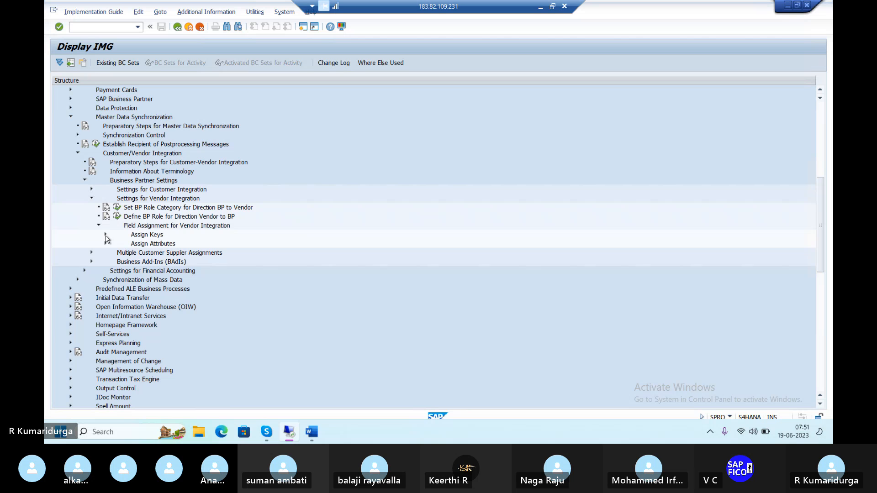
pyautogui.click(105, 235)
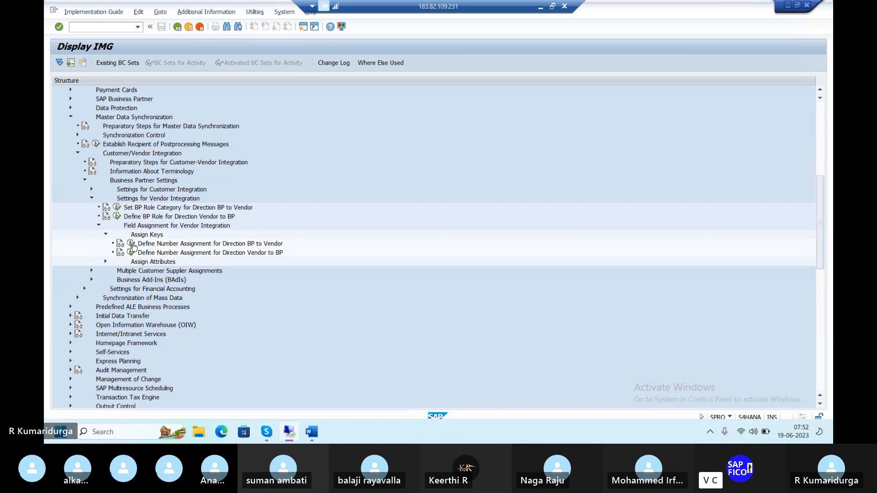
pyautogui.click(131, 244)
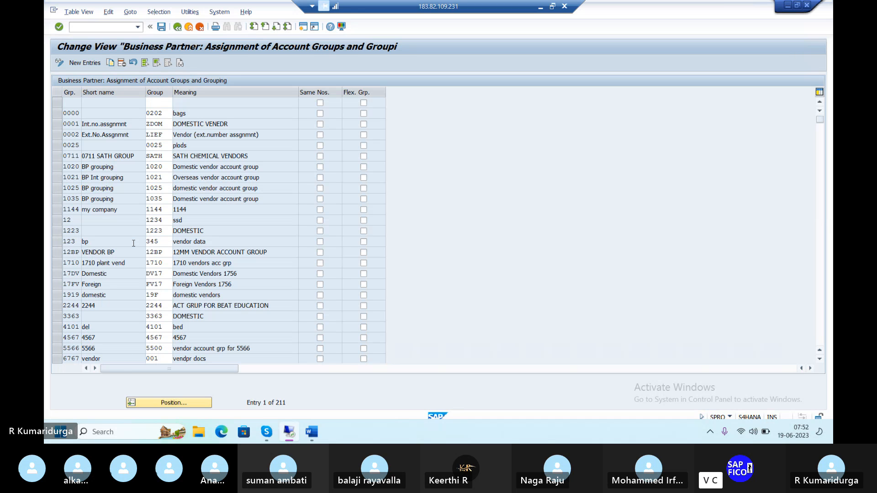
# Step: Start new entries and browse the list of available Business Partner groupings for the Grp field
pyautogui.click(84, 64)
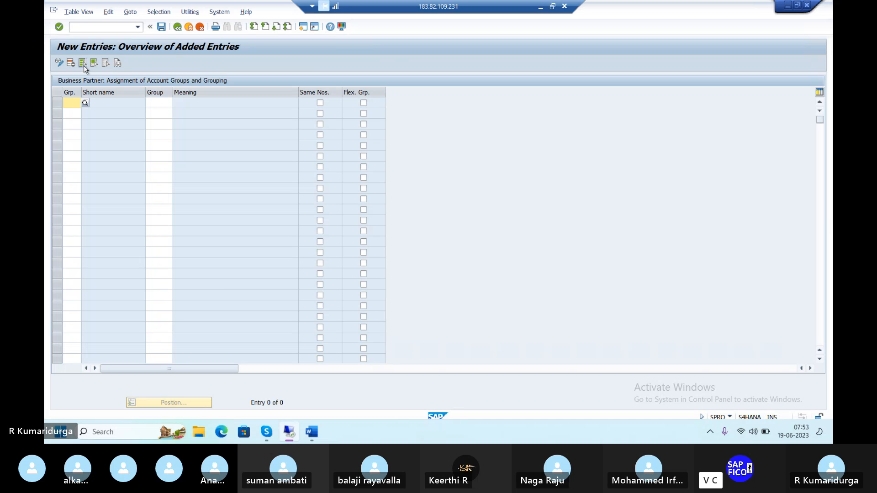
pyautogui.click(86, 103)
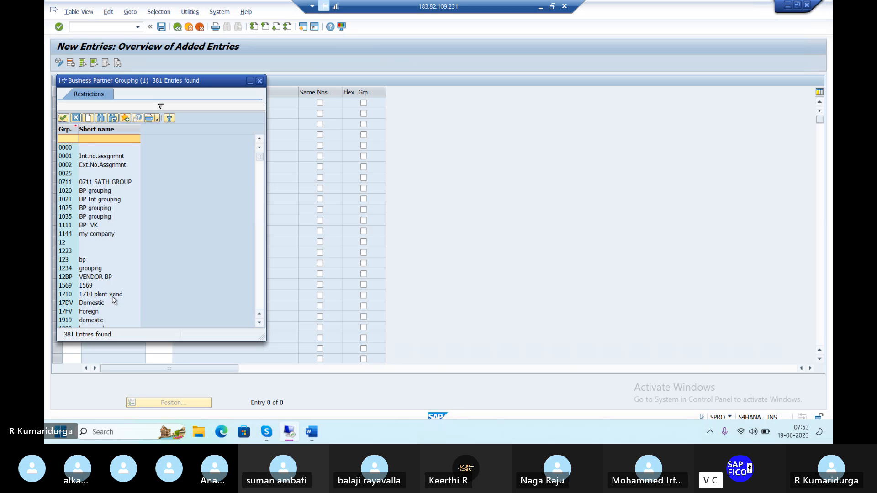
pyautogui.scroll(-5, 114, 300)
pyautogui.scroll(-10, 114, 300)
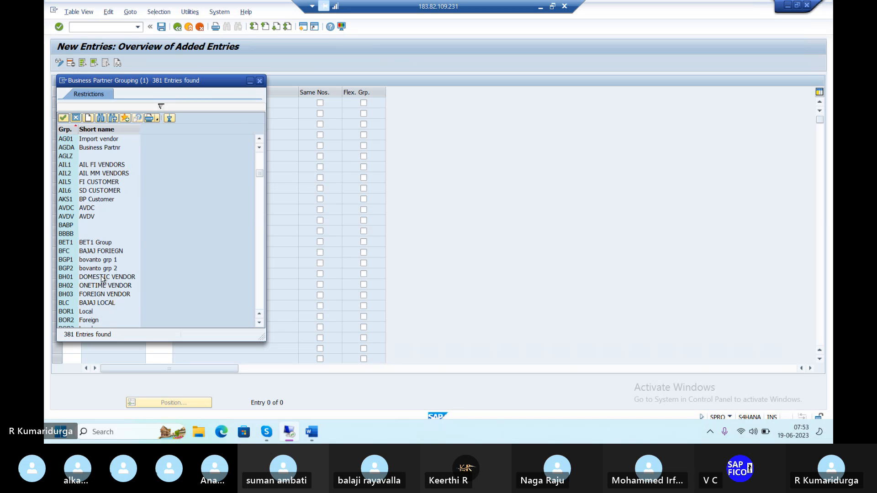
pyautogui.scroll(-8, 103, 279)
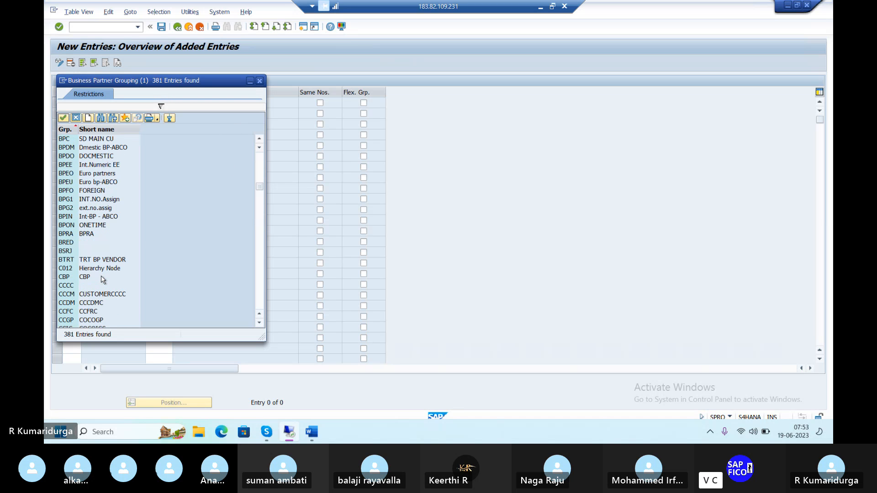
pyautogui.click(260, 81)
# Step: Check the BP grouping names in the Word notes and return to the SAP entry screen
pyautogui.moveTo(310, 438)
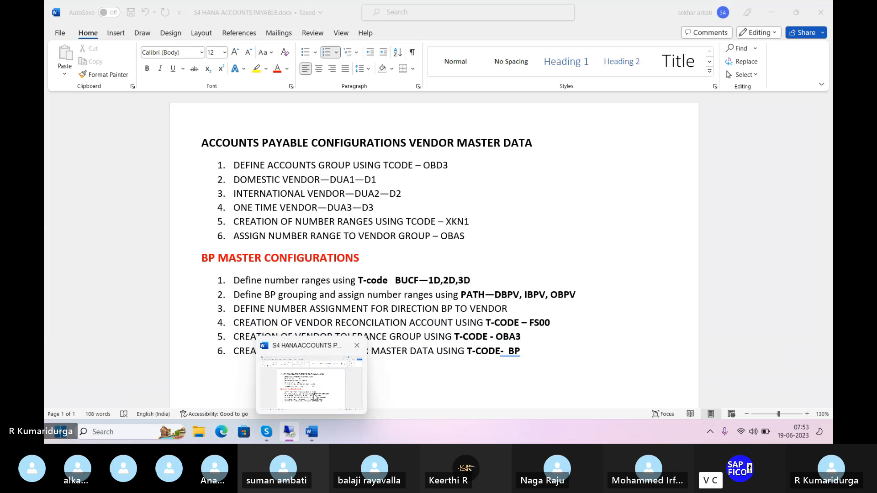
pyautogui.click(315, 397)
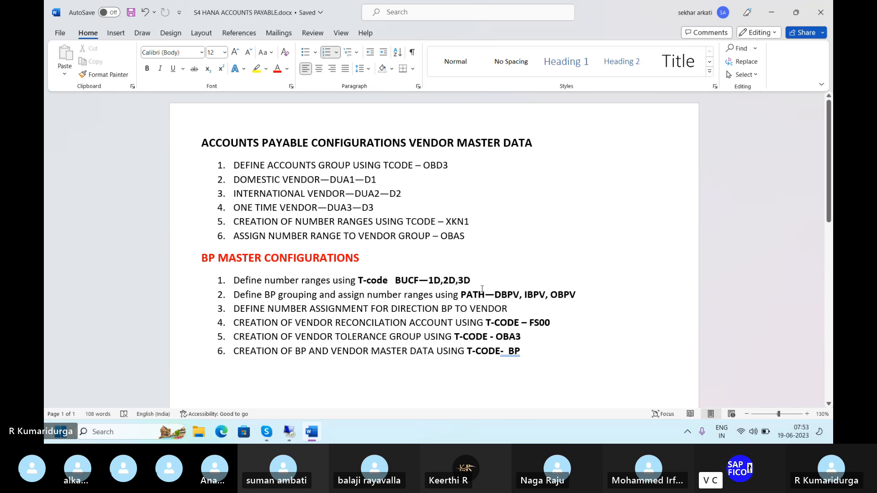
pyautogui.click(506, 295)
pyautogui.moveTo(290, 434)
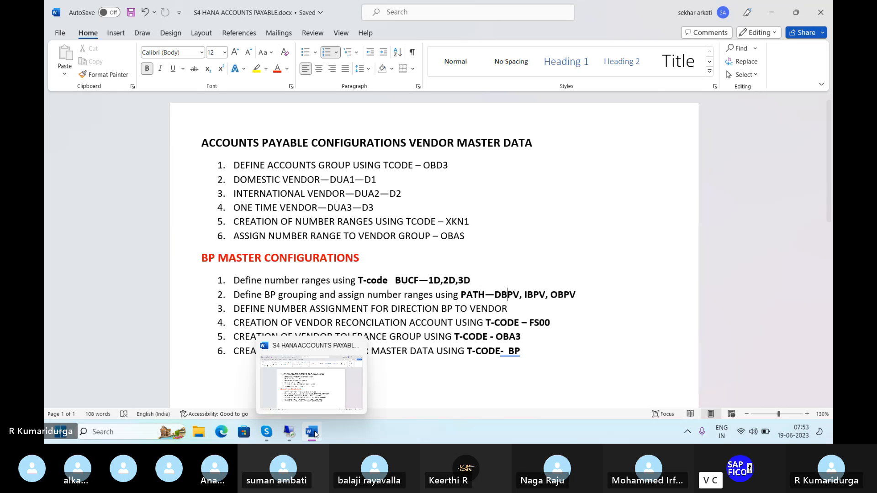
pyautogui.click(297, 397)
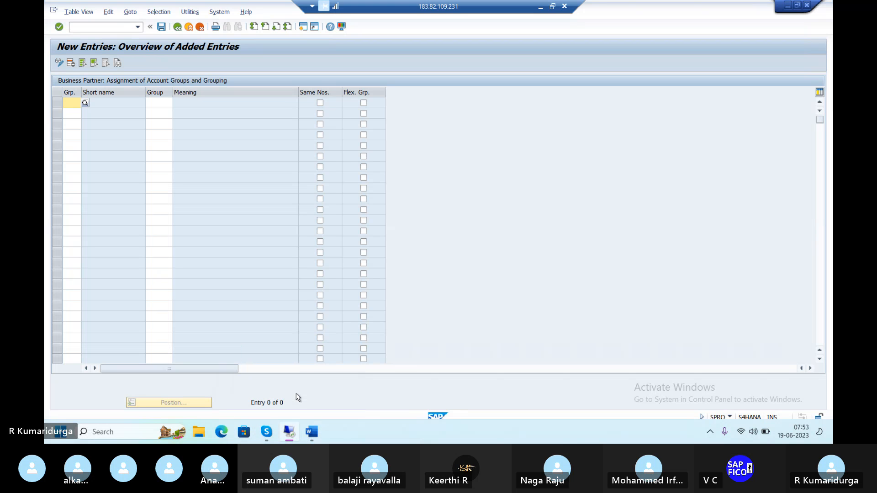
# Step: Enter groupings DBPV and IBPV in the first two new assignment rows
pyautogui.write('DBP')
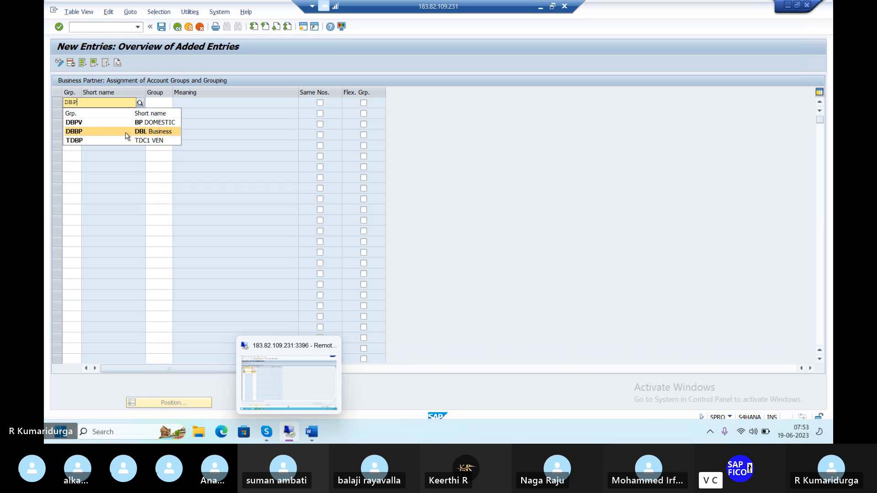
pyautogui.click(77, 122)
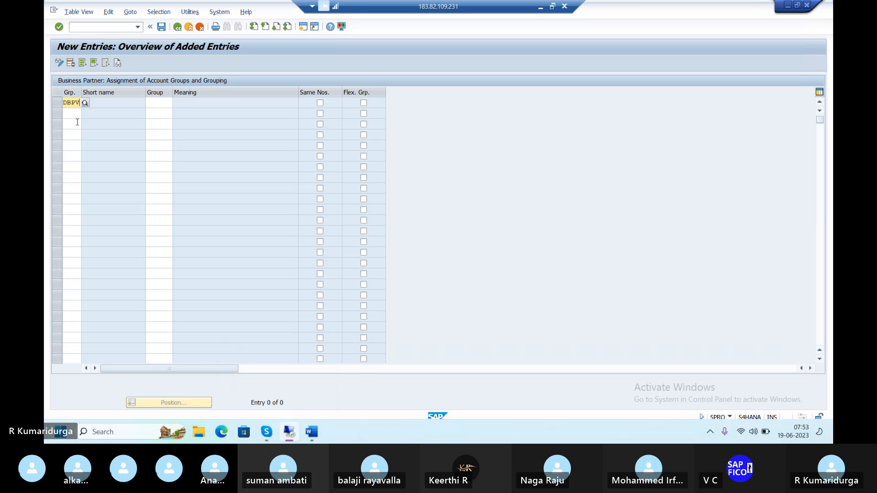
pyautogui.press('Tab')
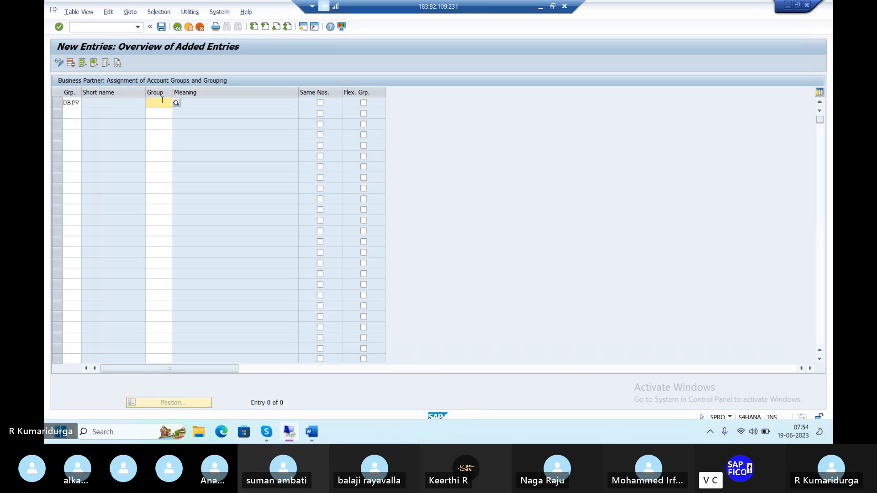
pyautogui.click(71, 115)
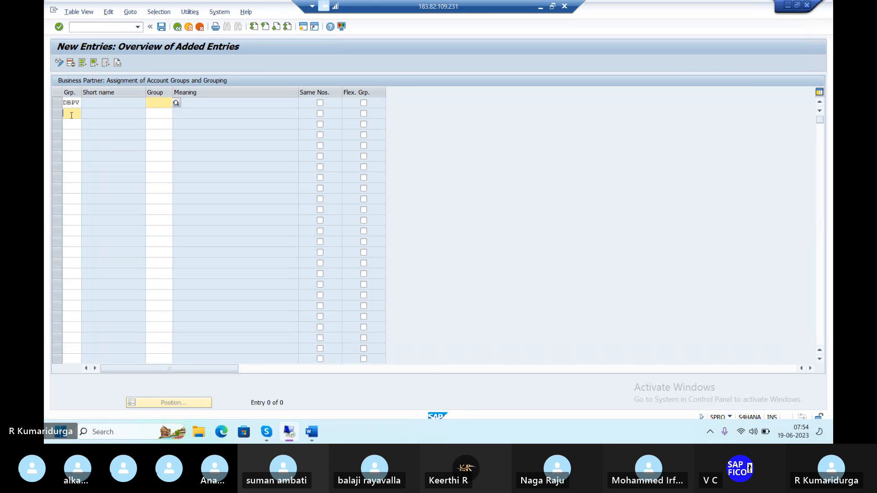
pyautogui.write('IB')
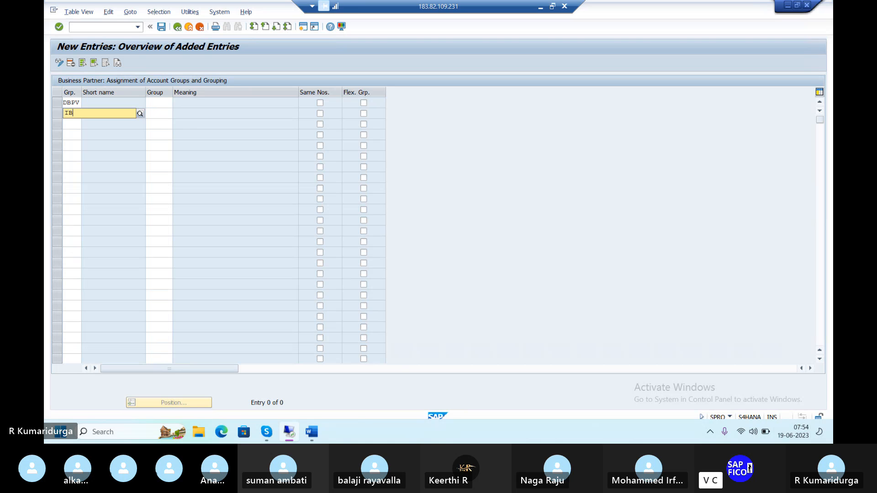
pyautogui.write('PV')
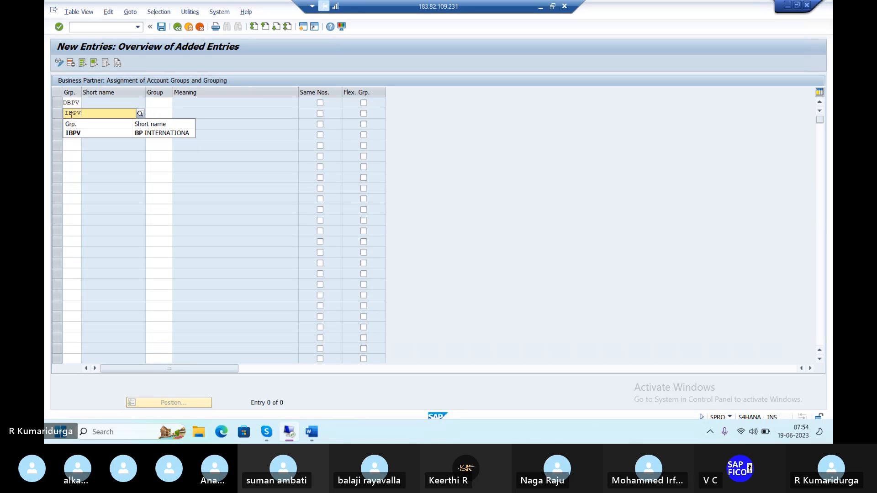
pyautogui.click(70, 132)
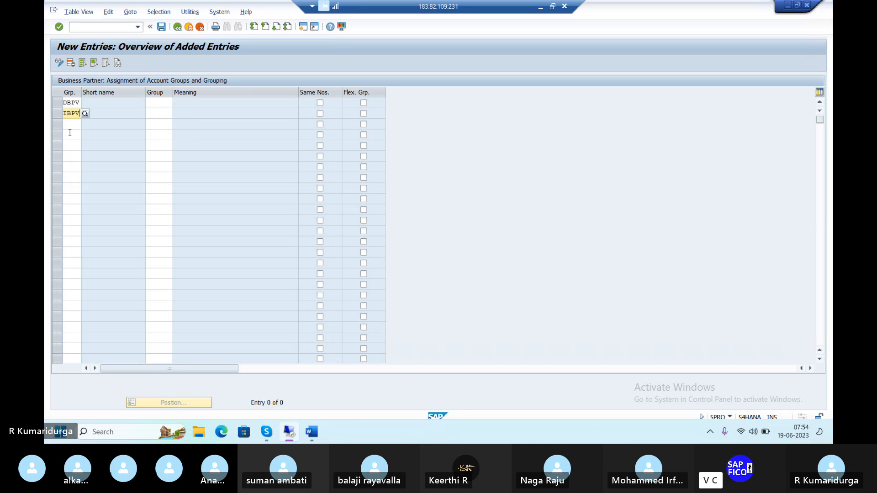
# Step: Enter grouping OBPV in the third new assignment row
pyautogui.click(76, 121)
pyautogui.write('OBPV')
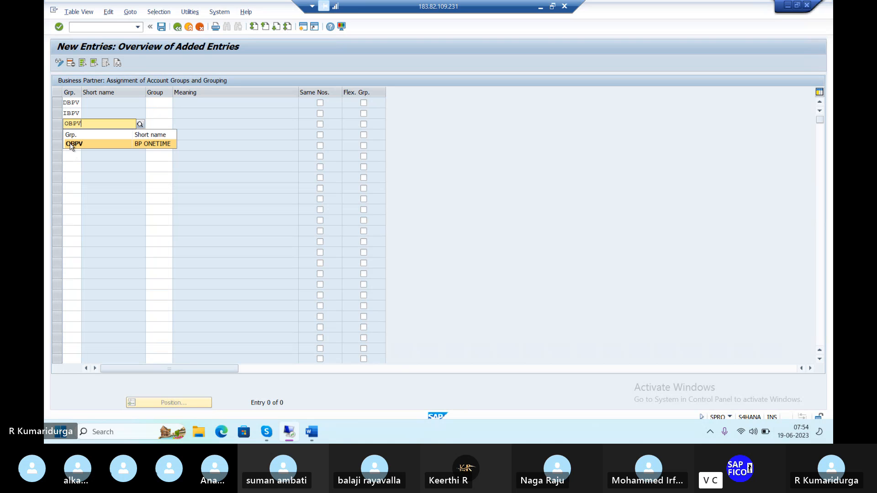
pyautogui.click(71, 144)
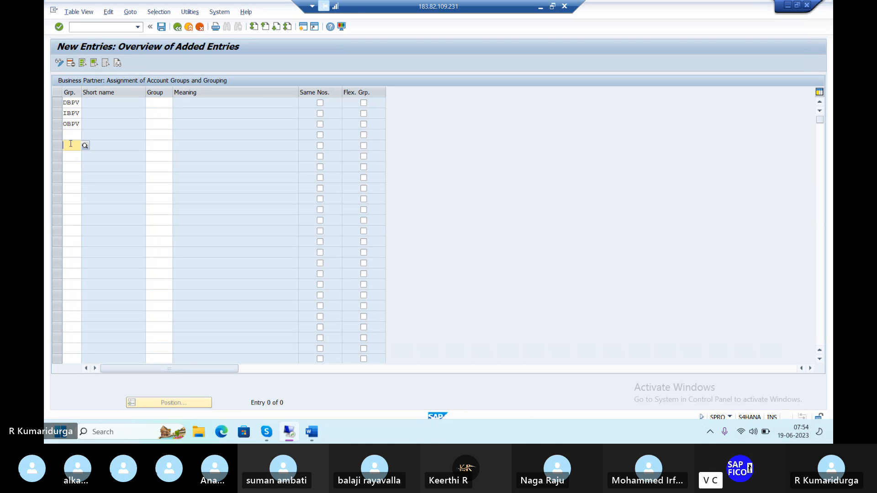
# Step: Consult the vendor account groups in the Word notes, then assign account group DUA1 to grouping DBPV
pyautogui.click(154, 102)
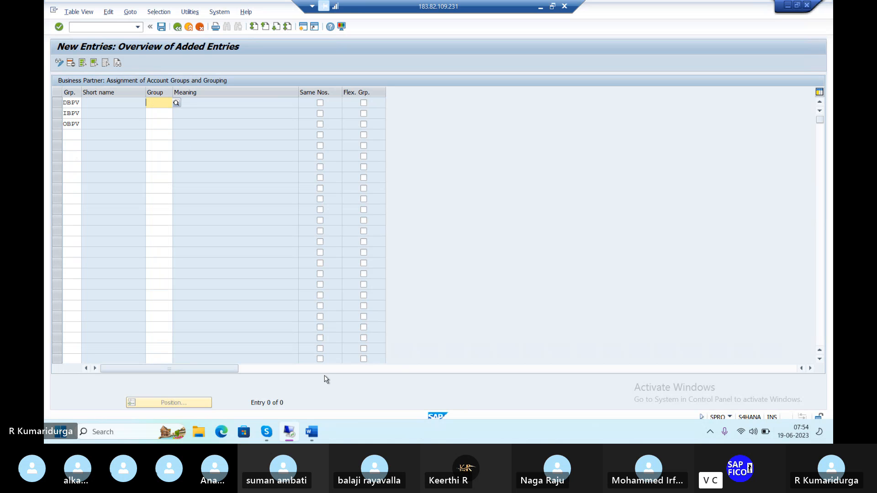
pyautogui.moveTo(311, 431)
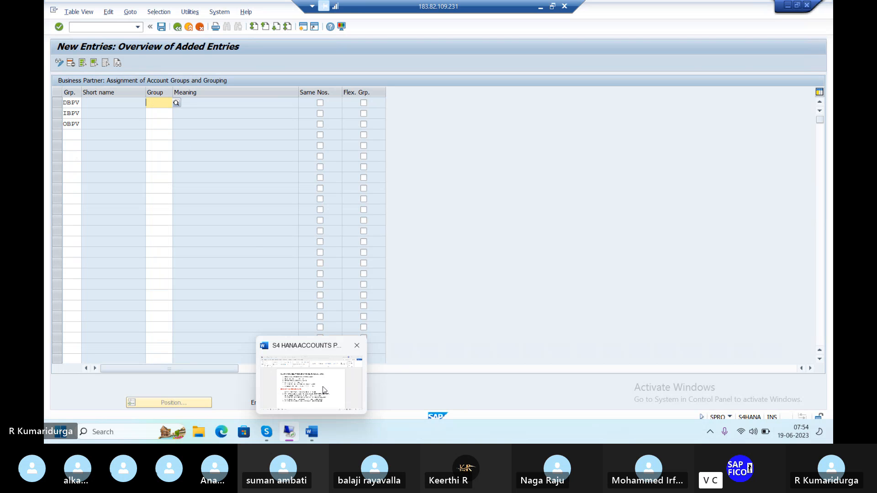
pyautogui.click(323, 389)
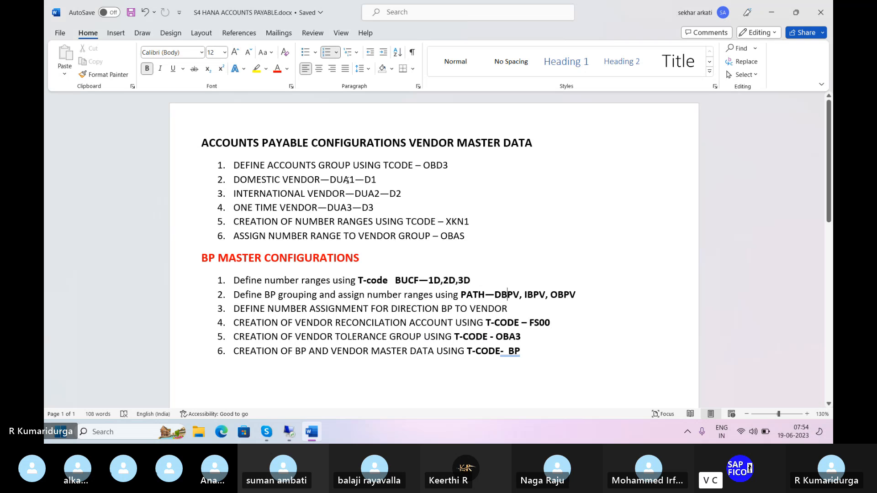
pyautogui.click(349, 180)
pyautogui.moveTo(289, 432)
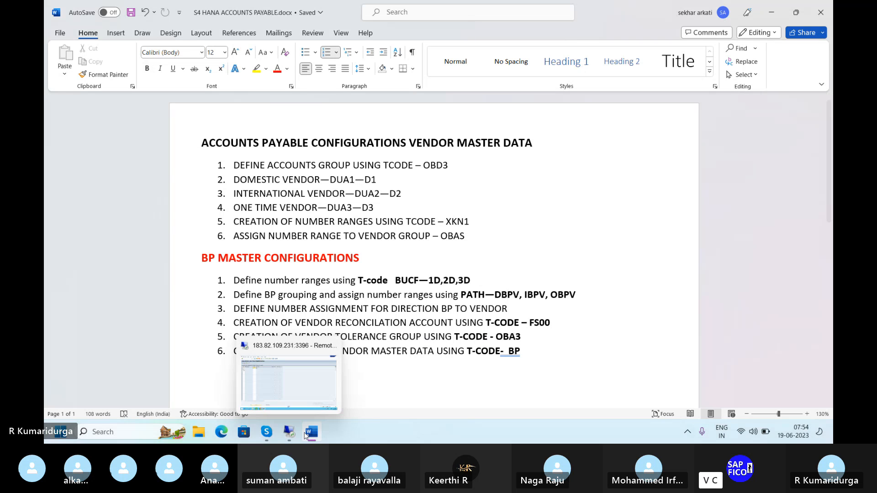
pyautogui.click(295, 392)
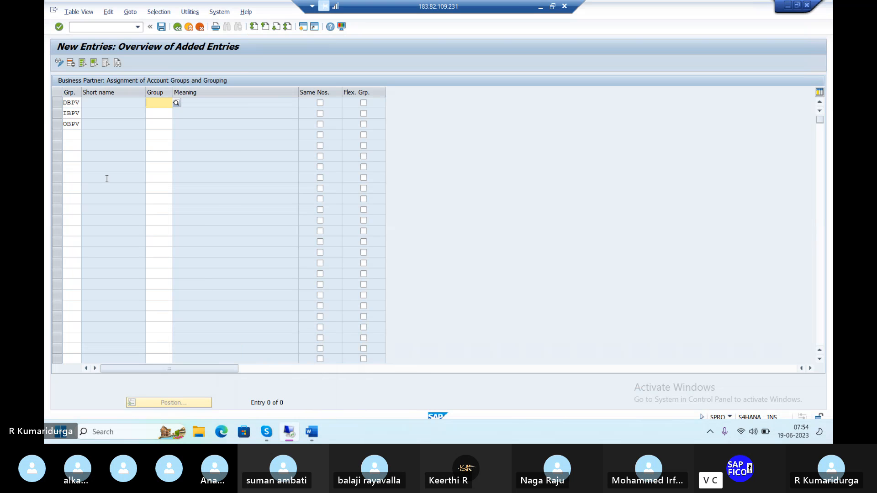
pyautogui.write('DU')
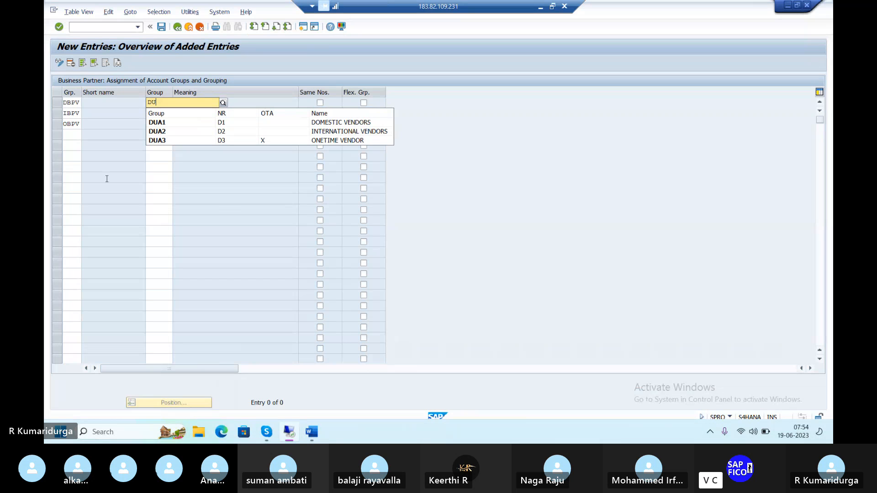
pyautogui.click(154, 123)
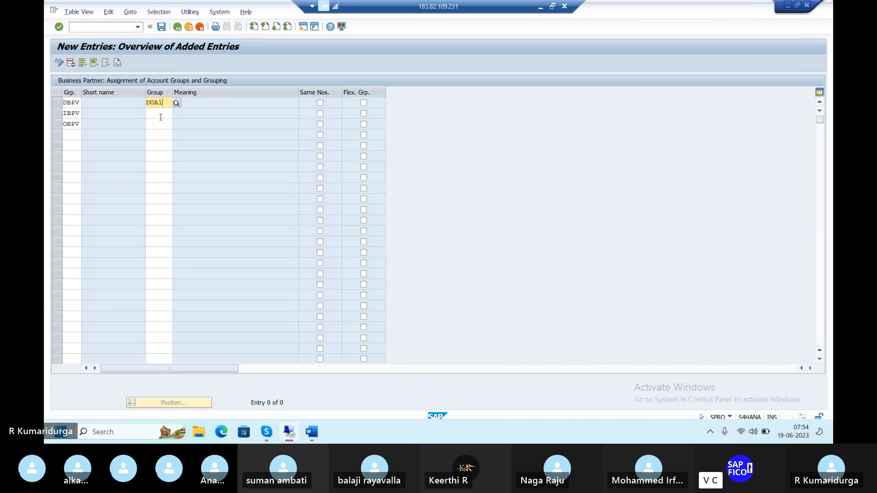
# Step: Assign account group DUA2 to grouping IBPV and DUA3 to grouping OBPV
pyautogui.click(161, 117)
pyautogui.write('DU')
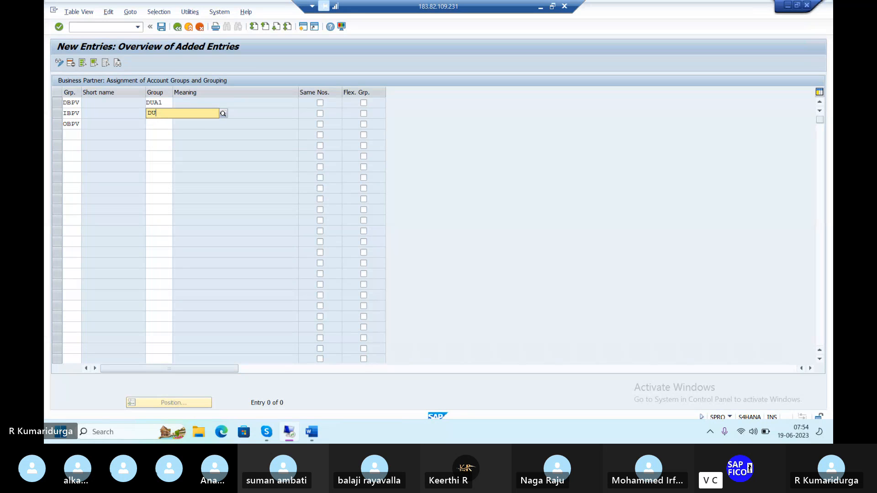
pyautogui.write('A2')
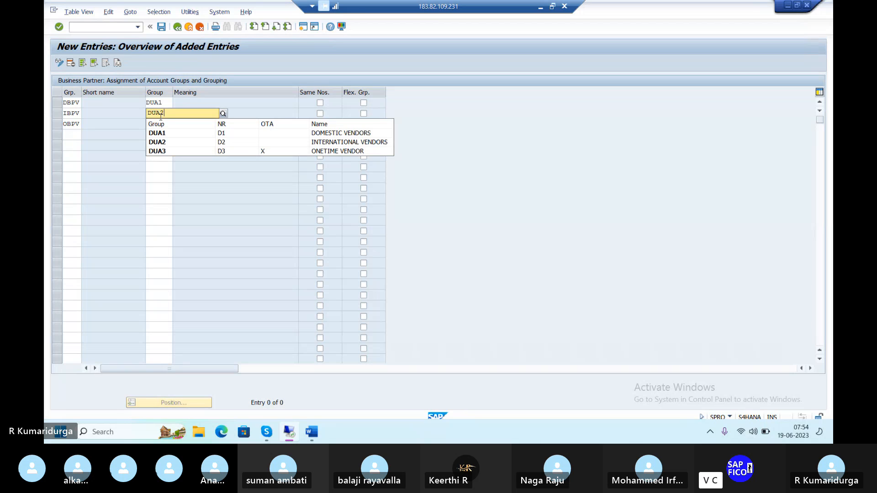
pyautogui.click(150, 136)
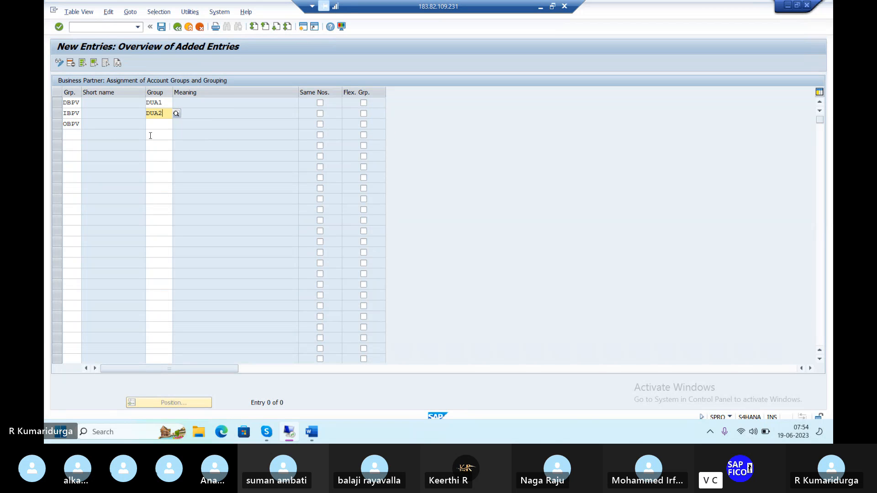
pyautogui.click(160, 125)
pyautogui.write('DUA3')
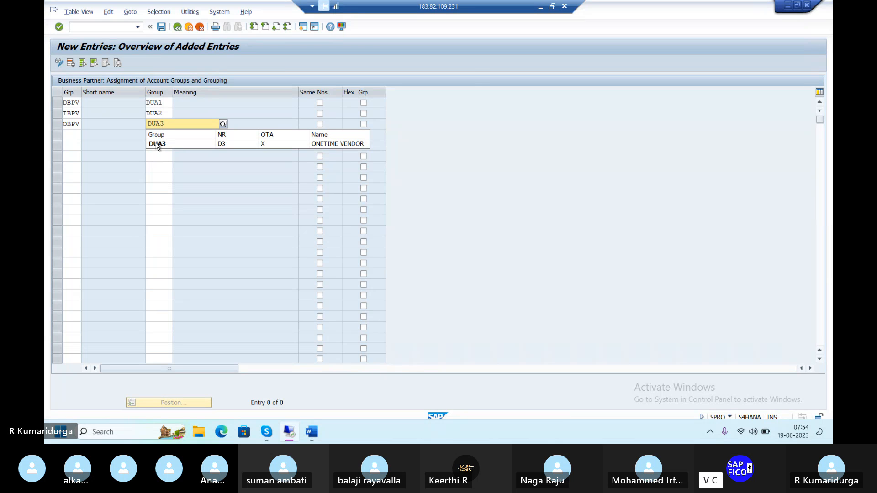
pyautogui.click(152, 145)
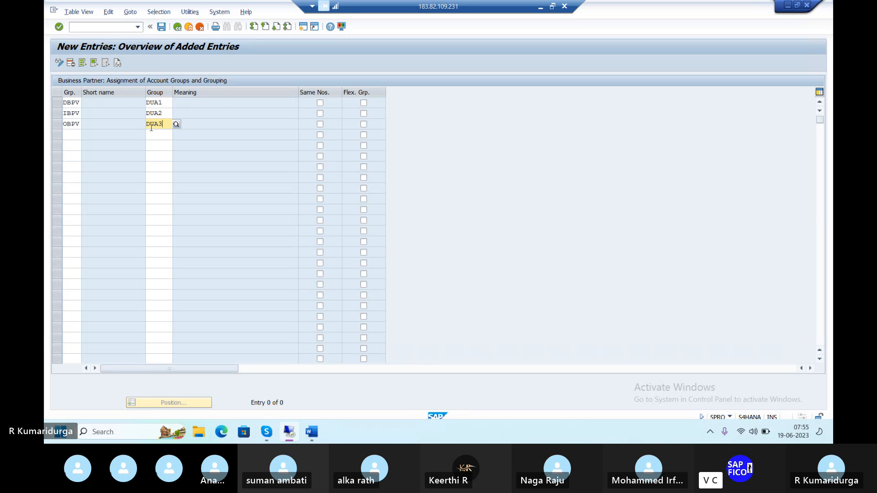
# Step: Confirm and save the three assignments under the customizing request, then return to the Word notes
pyautogui.press('Return')
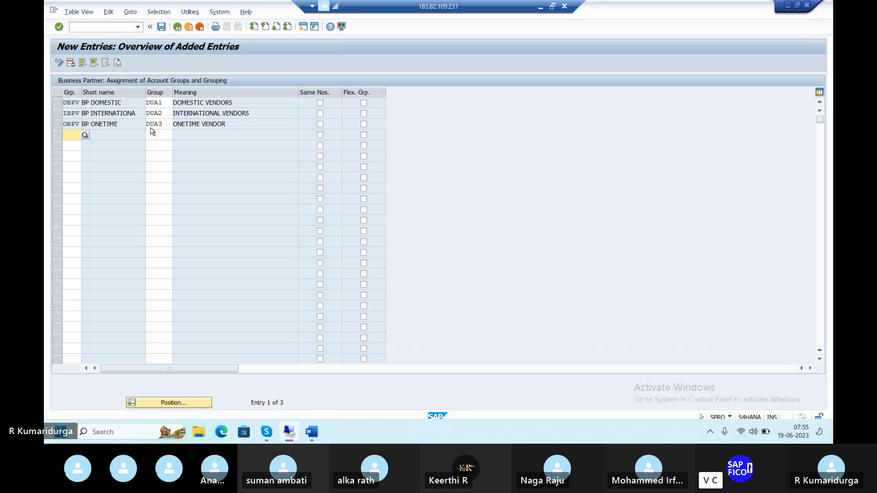
pyautogui.click(162, 28)
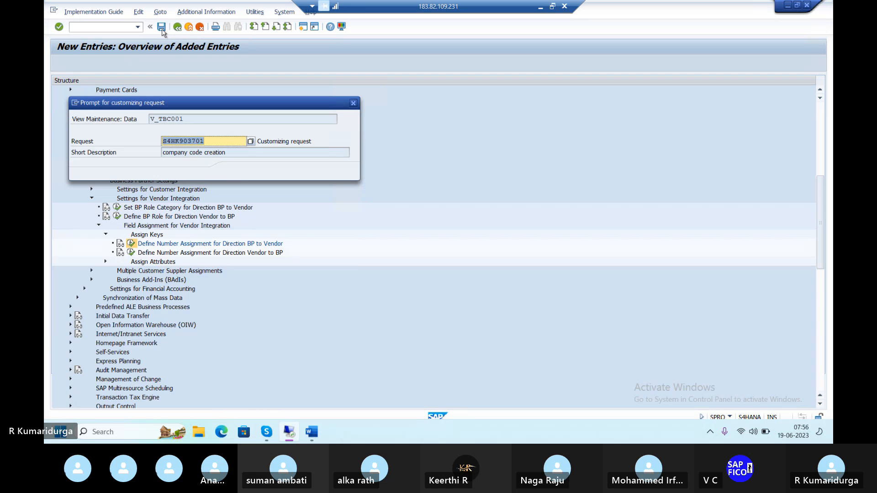
pyautogui.press('Return')
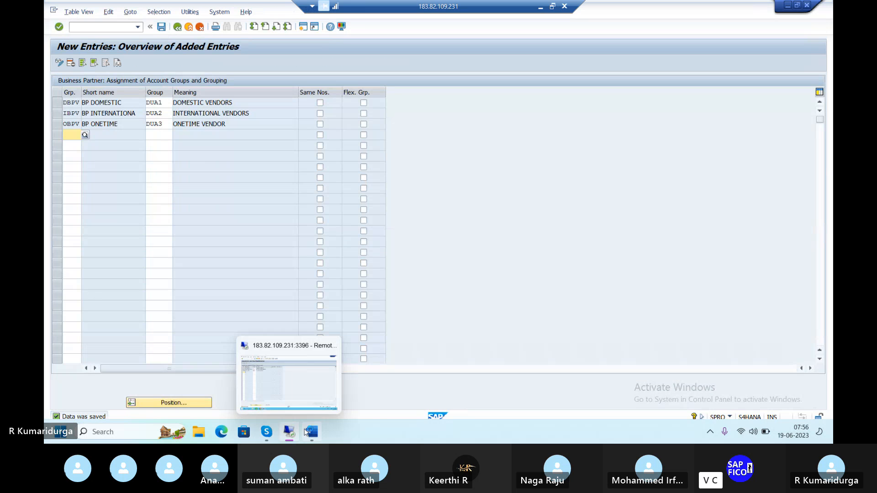
pyautogui.moveTo(312, 434)
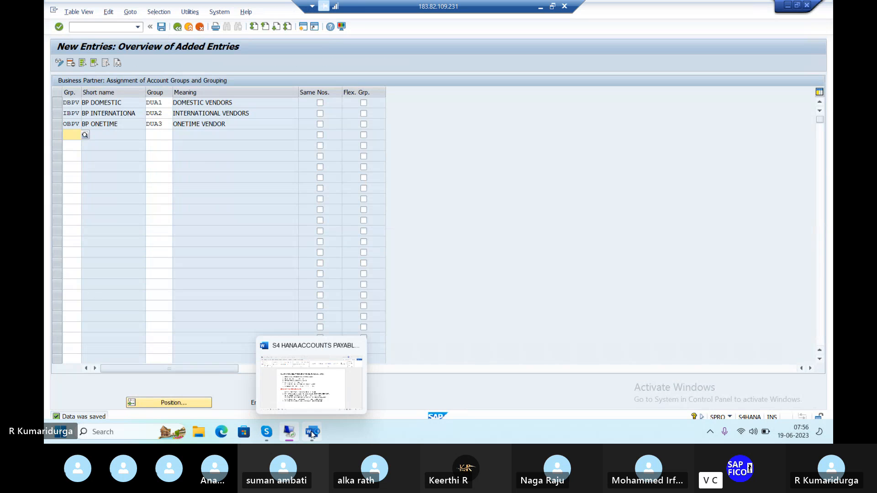
pyautogui.click(312, 404)
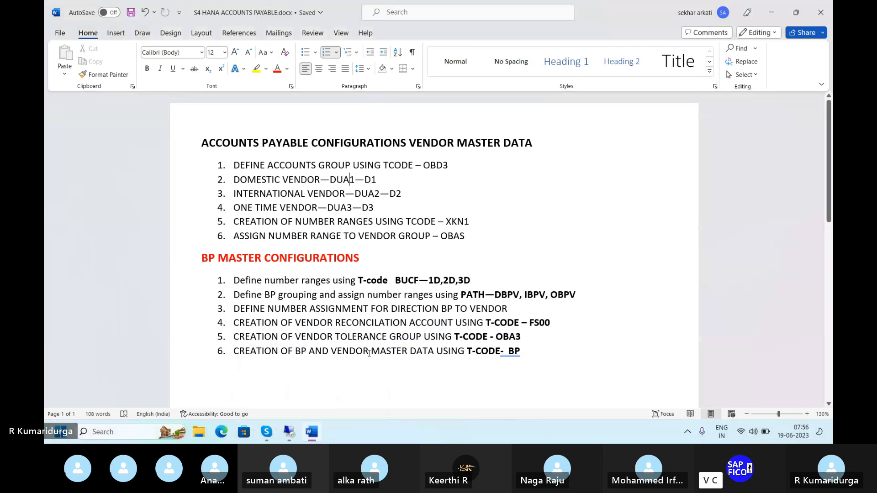
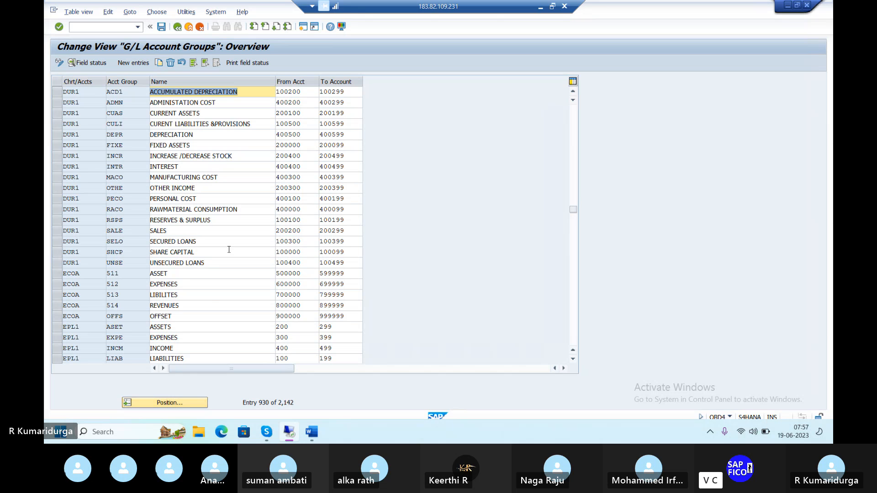
# Step: Open the central G/L account maintenance transaction FS00 and start creating G/L account 100500 in company code DUR1
pyautogui.click(220, 124)
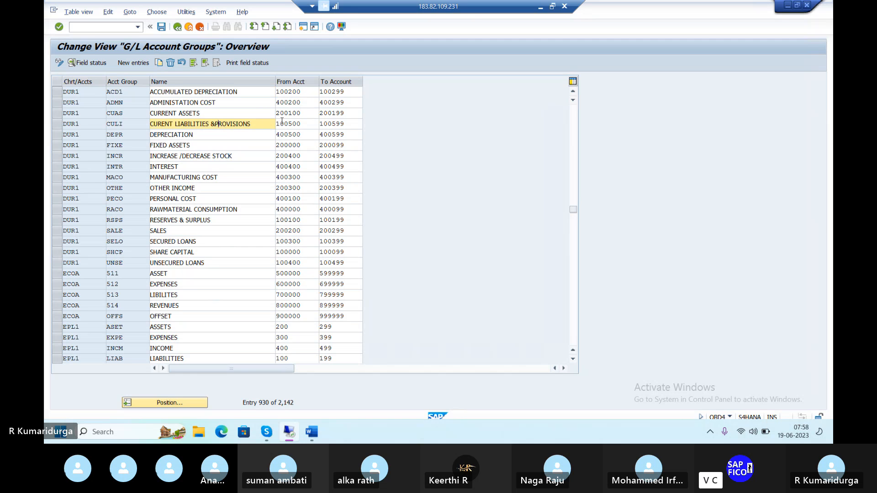
pyautogui.click(81, 27)
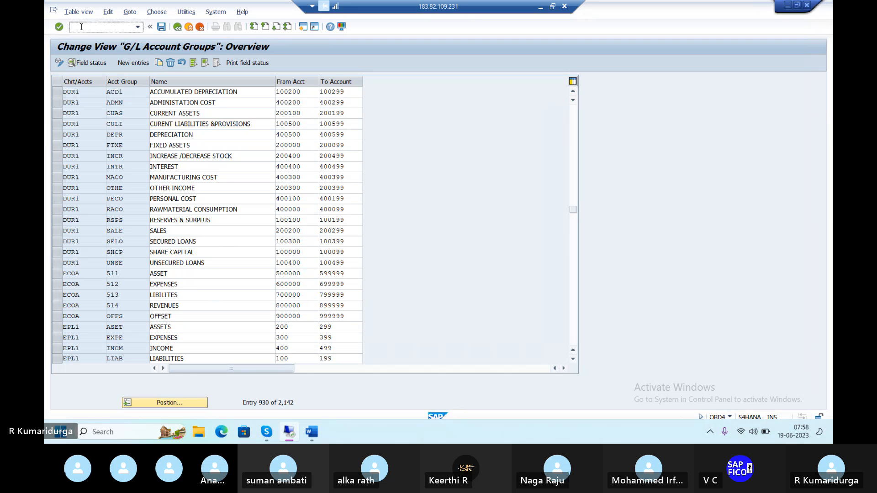
pyautogui.write('/NF')
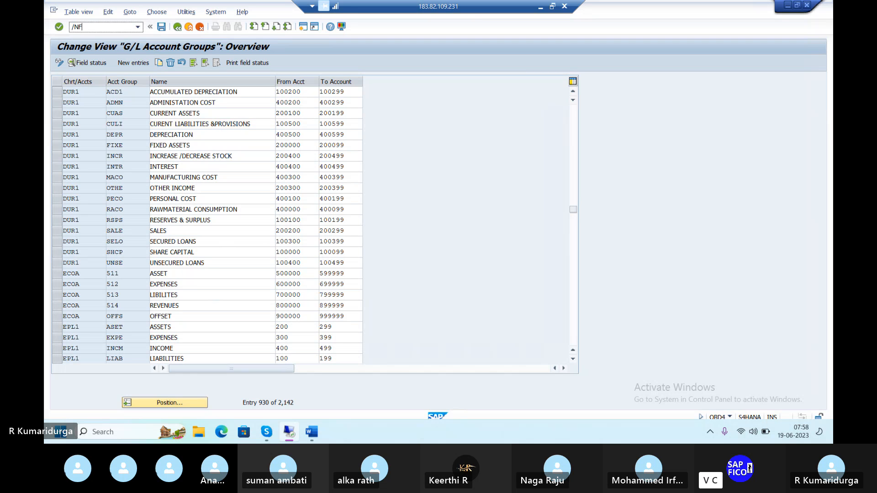
pyautogui.write('S00')
pyautogui.press('Return')
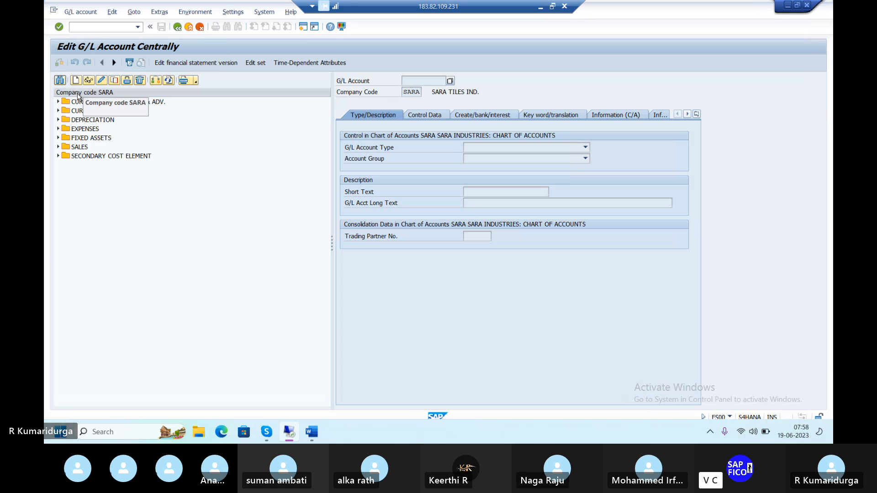
pyautogui.click(76, 81)
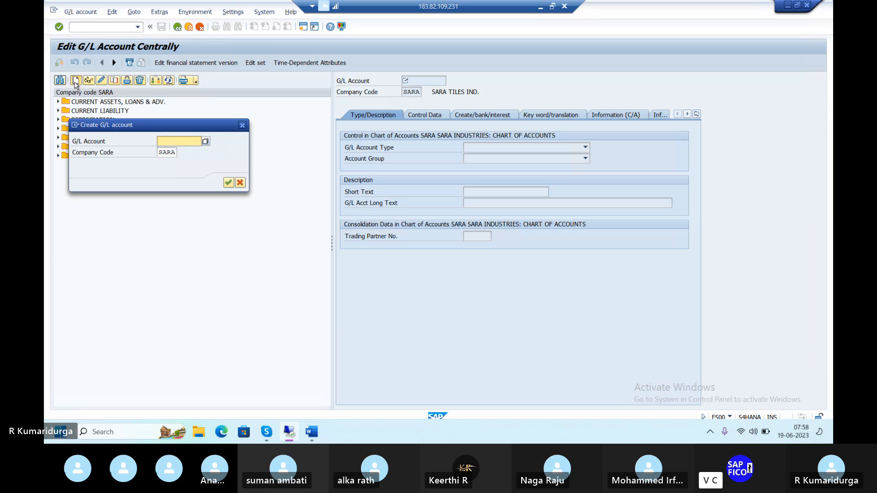
pyautogui.write('100500')
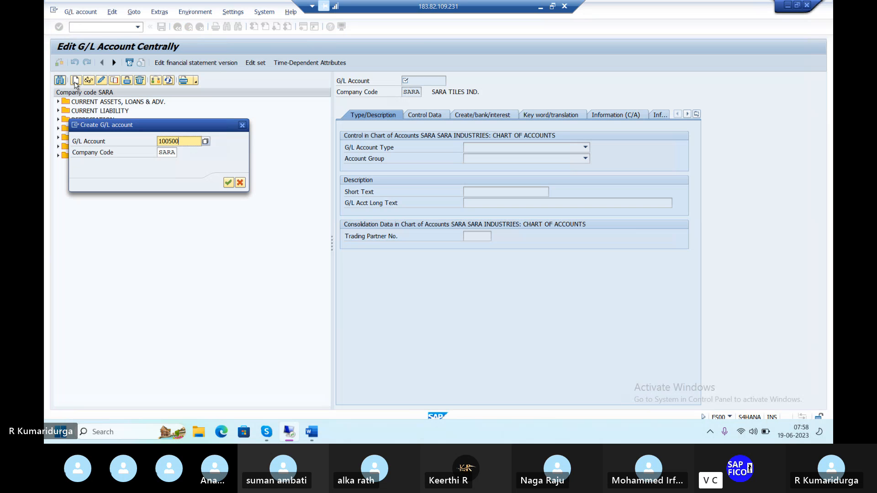
pyautogui.press('Tab')
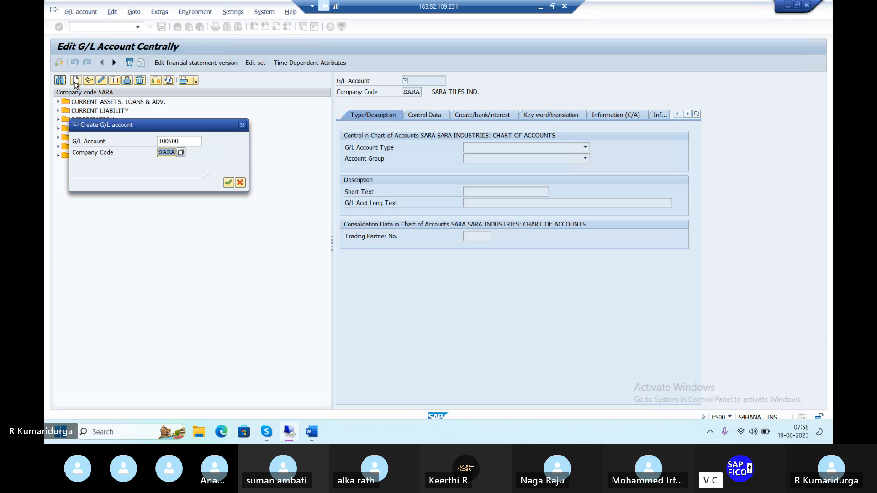
pyautogui.write('DUR1')
pyautogui.press('Return')
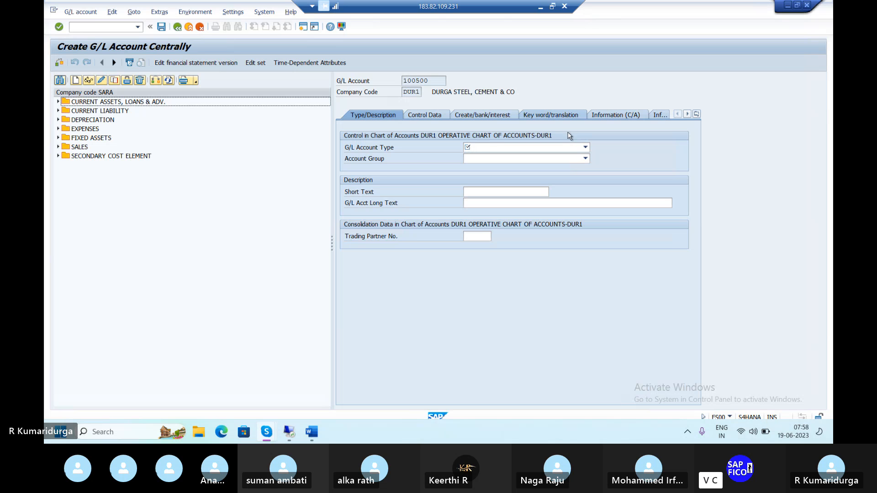
# Step: Set the account type to Balance Sheet Account and the account group to CURENT LIABILITIES &PROVISIONS
pyautogui.click(493, 147)
pyautogui.click(494, 156)
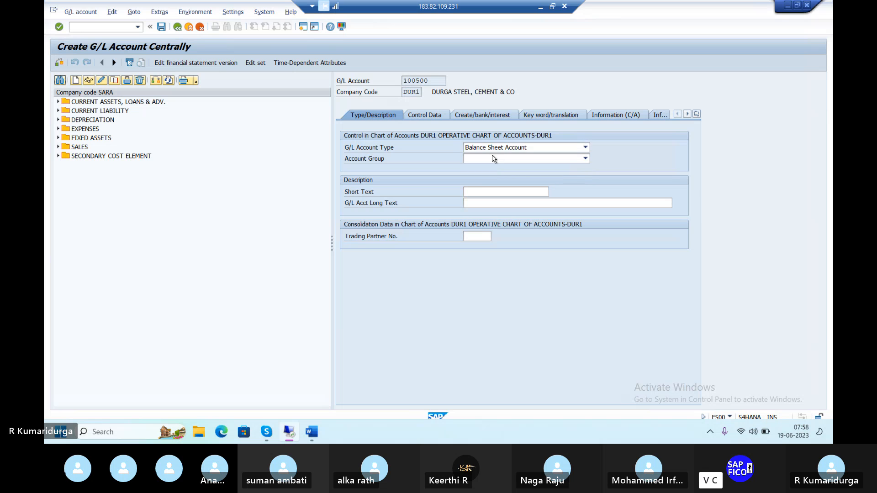
pyautogui.click(493, 159)
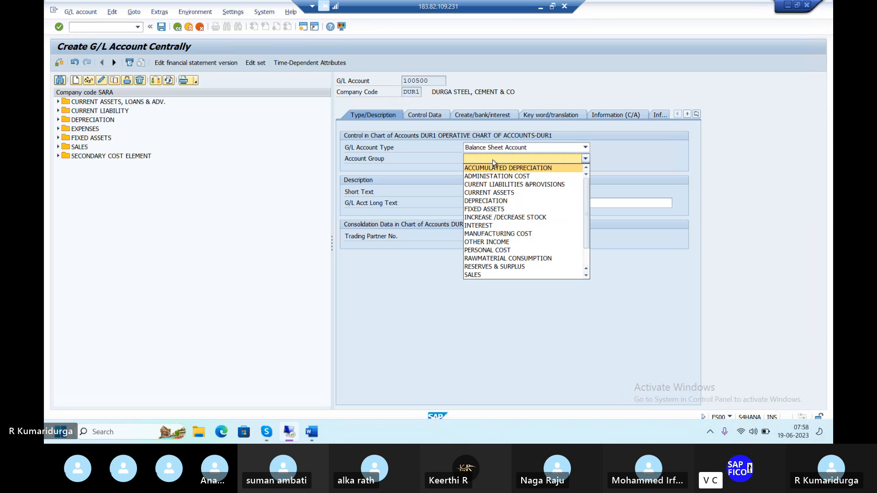
pyautogui.click(502, 185)
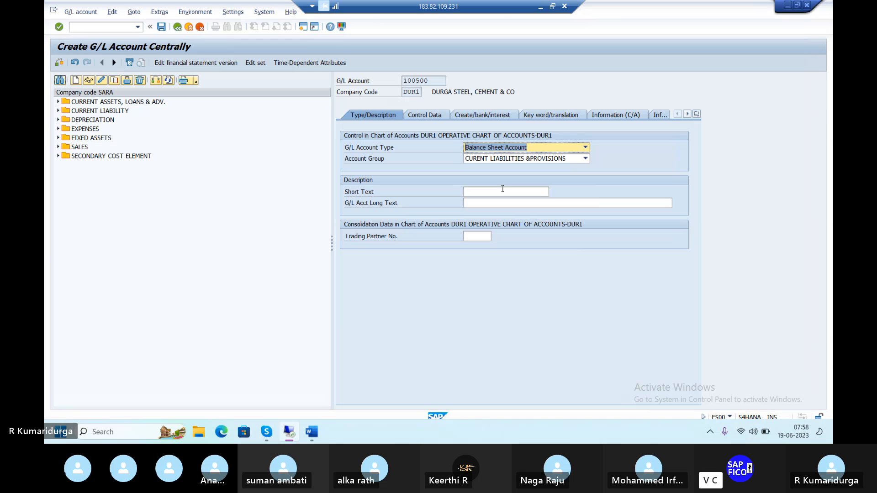
# Step: Enter the short text VENDOR RECON A/C
pyautogui.click(502, 189)
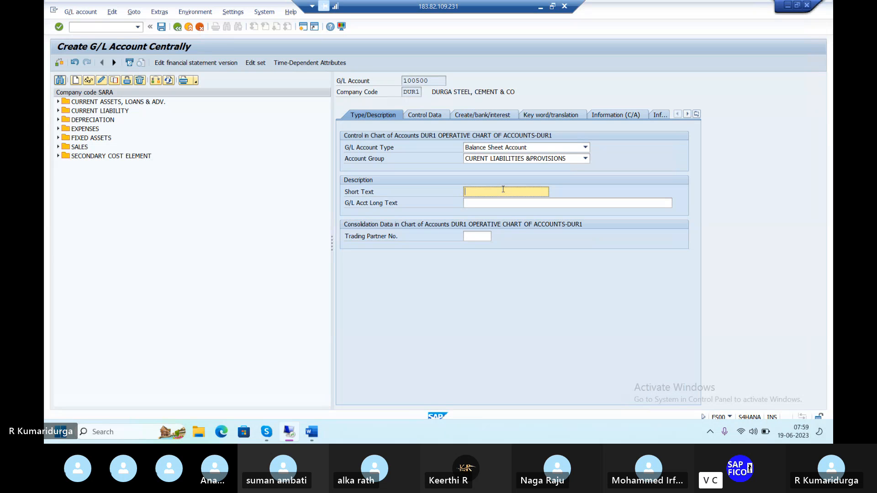
pyautogui.write('VENO')
pyautogui.write('OR ')
pyautogui.write('REC')
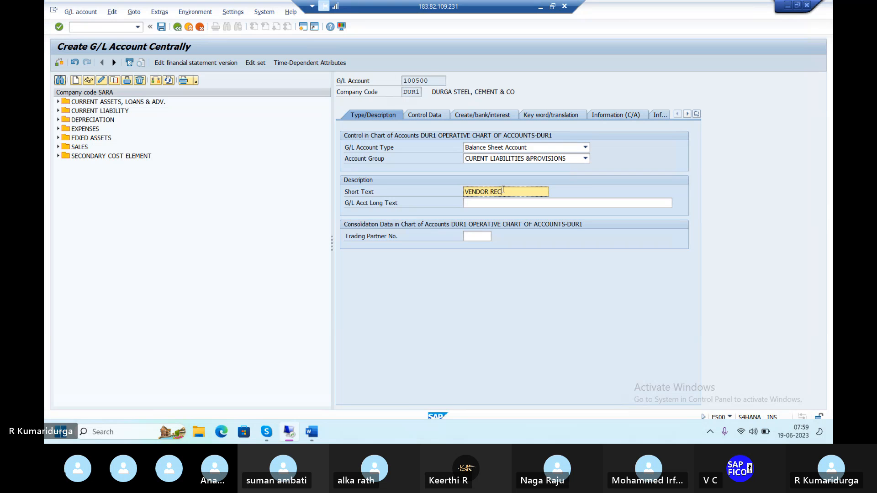
pyautogui.write('ONCILIAT')
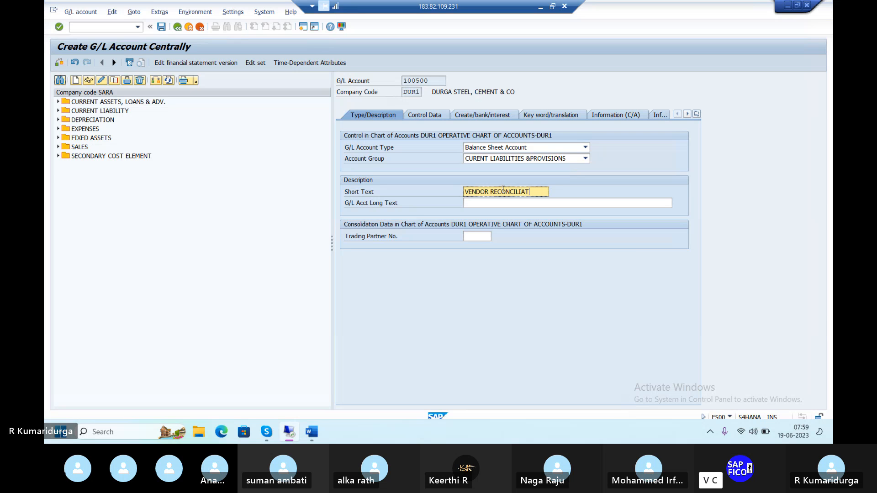
pyautogui.press('BackSpace')
pyautogui.press('BackSpace')
pyautogui.press('BackSpace')
pyautogui.press('BackSpace')
pyautogui.press('BackSpace')
pyautogui.press('BackSpace')
pyautogui.write('A/C')
pyautogui.press('Tab')
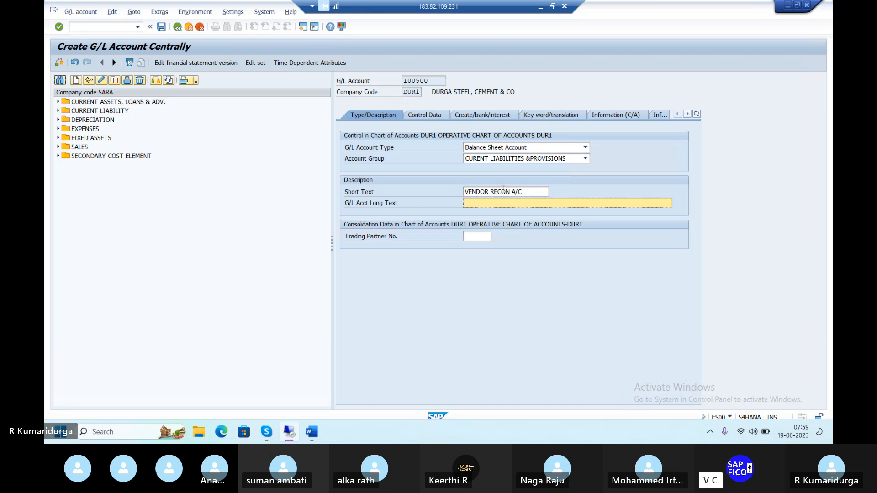
# Step: Enter the long text VENDOR RECONCILIATION ACCOUNT
pyautogui.write('VENDOR RE')
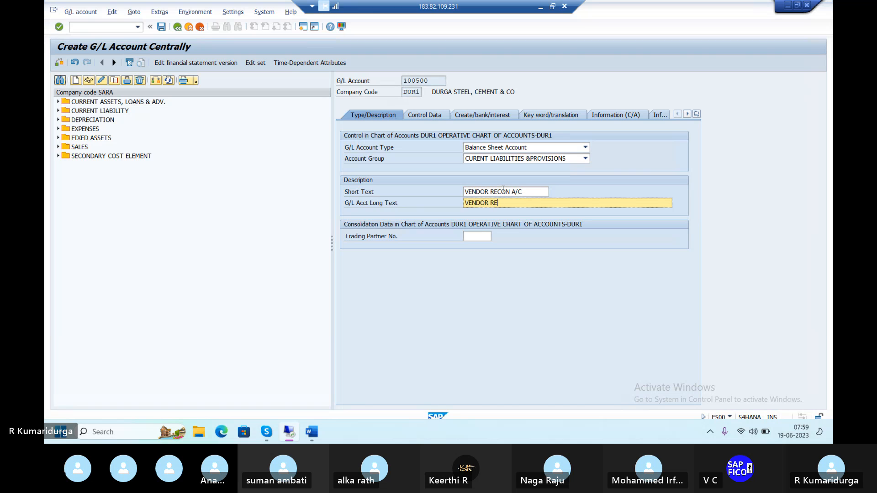
pyautogui.write('CONCILIATION ACCOUNT')
# Step: Set the account as a reconciliation account for the Vendors account type in the control data
pyautogui.click(434, 116)
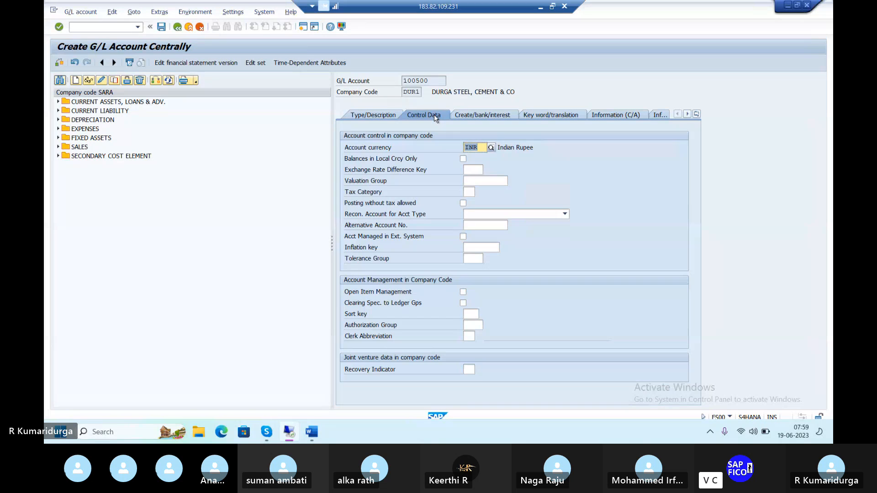
pyautogui.click(388, 116)
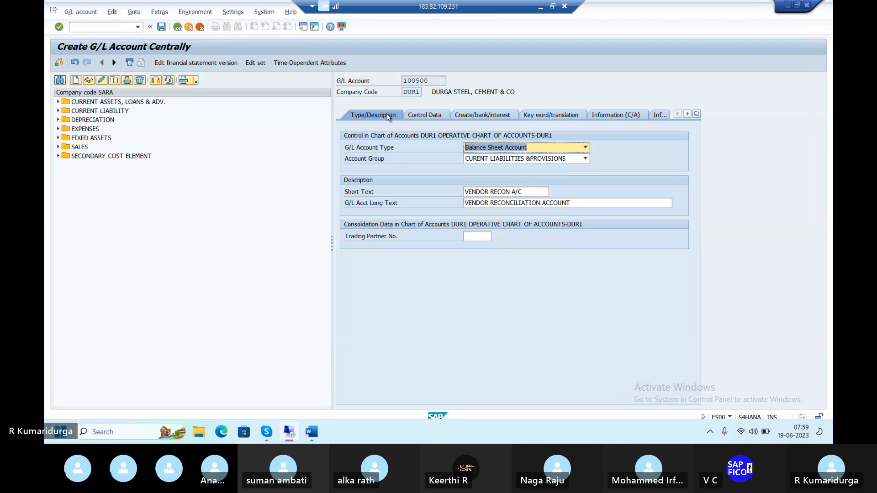
pyautogui.click(417, 117)
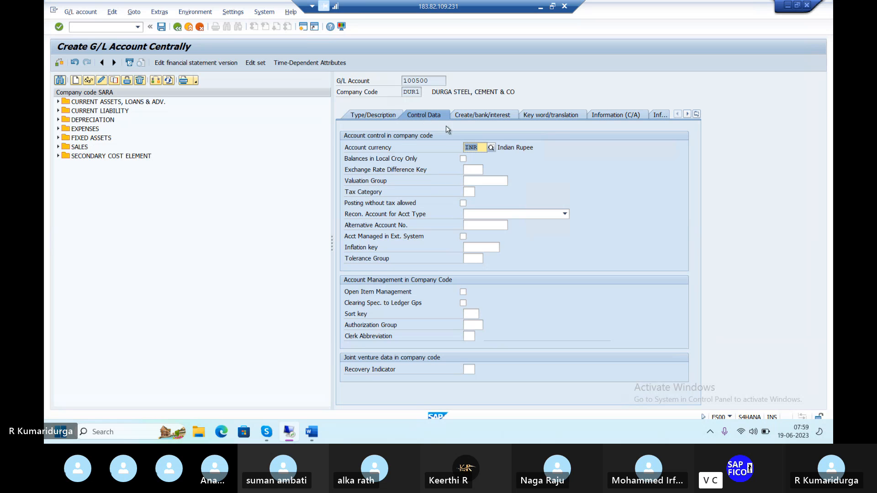
pyautogui.click(487, 214)
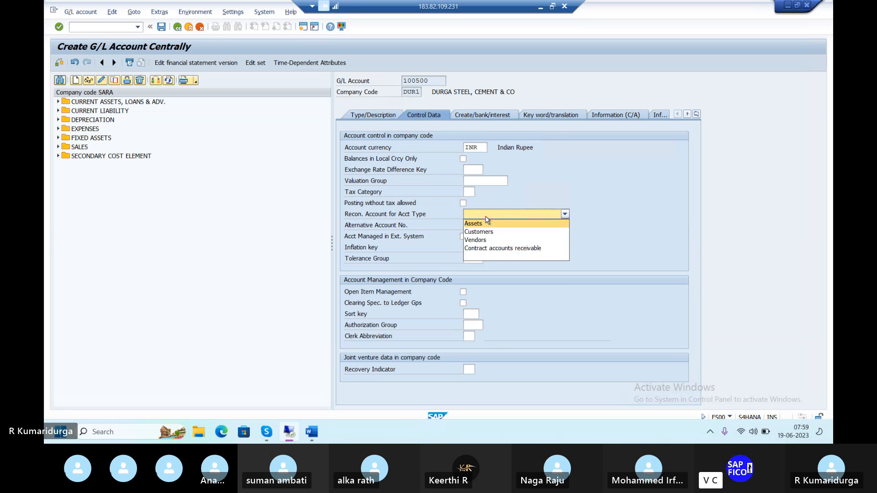
pyautogui.click(475, 240)
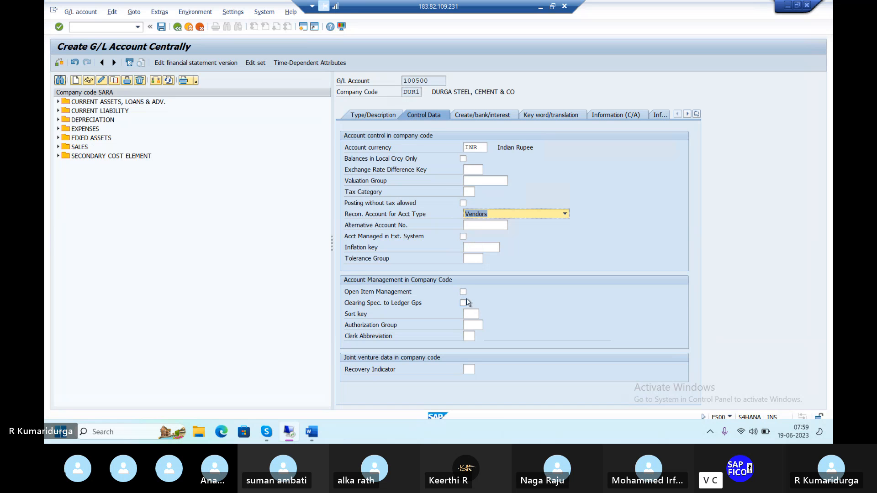
# Step: Set the sort key to 001 (Posting date)
pyautogui.click(472, 314)
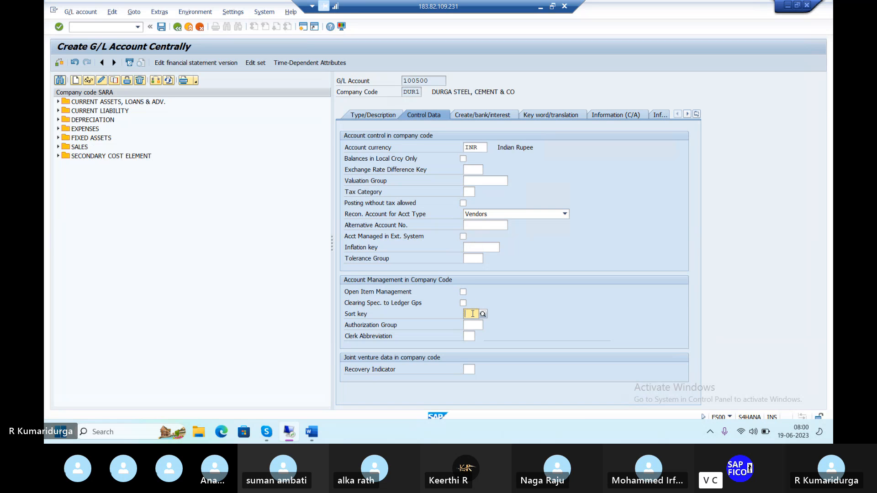
pyautogui.write('001')
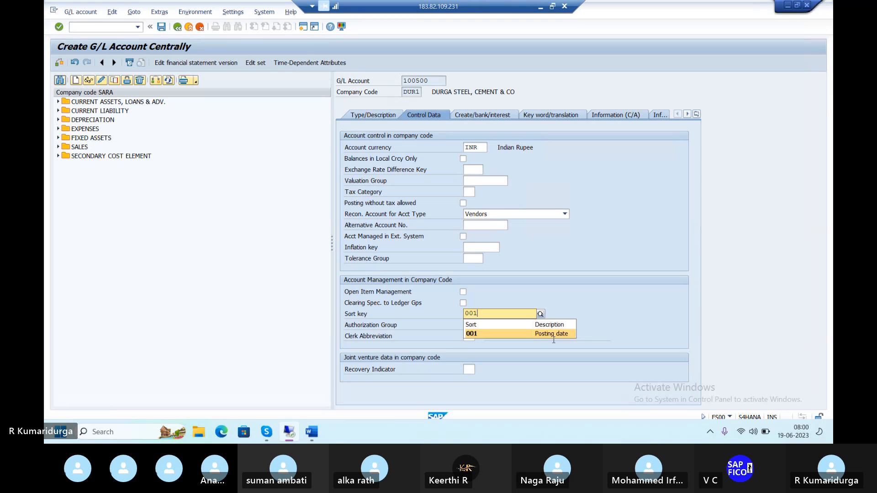
pyautogui.click(528, 336)
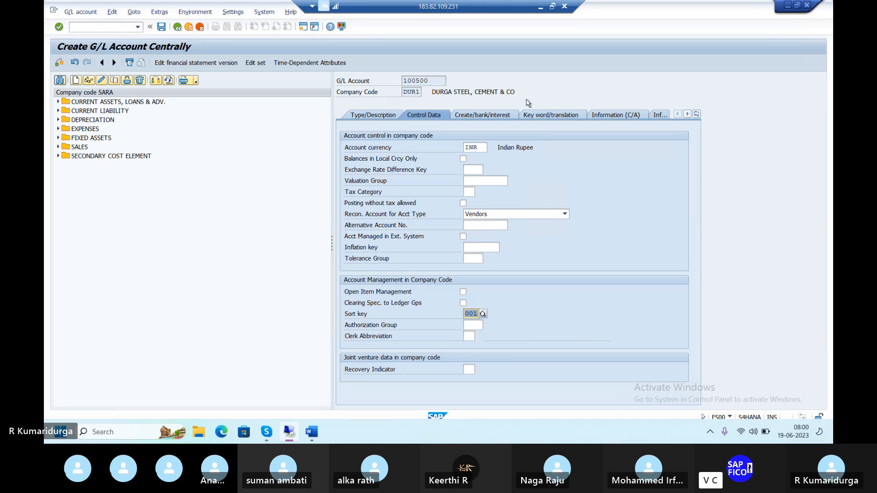
# Step: Set the field status group to G067 Reconciliation accounts and save the G/L account
pyautogui.click(492, 119)
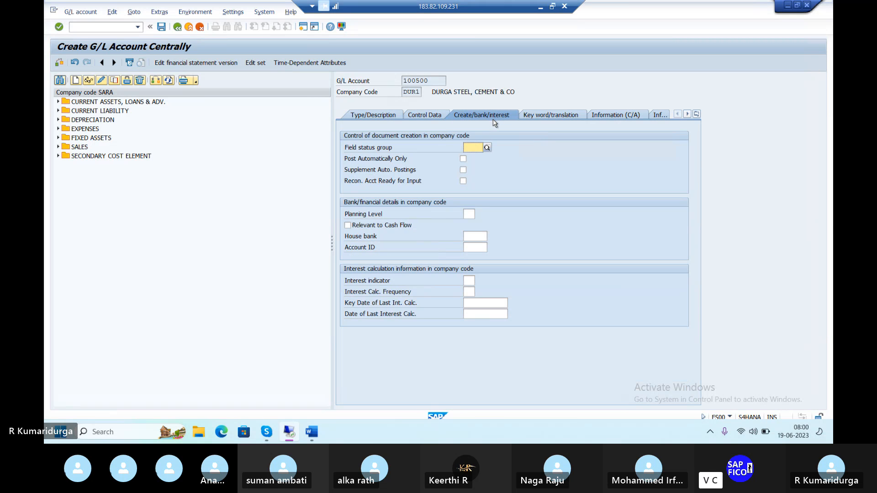
pyautogui.write('G')
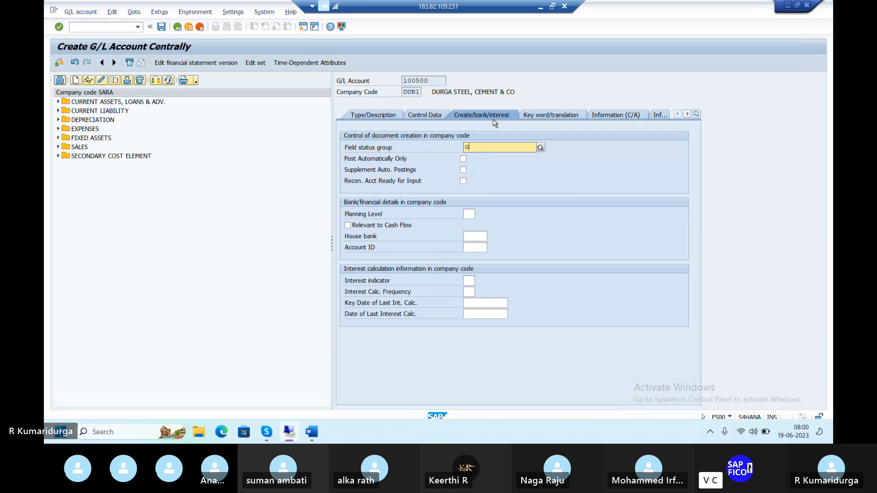
pyautogui.write('067')
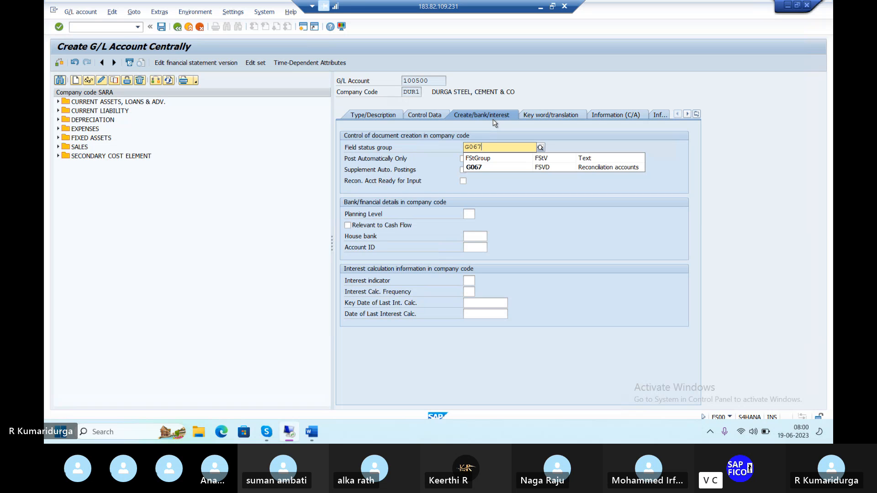
pyautogui.click(478, 166)
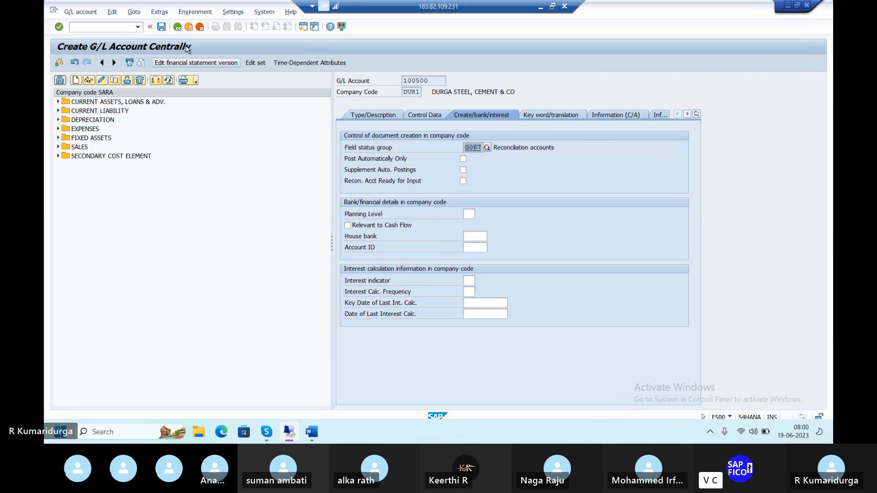
pyautogui.click(162, 27)
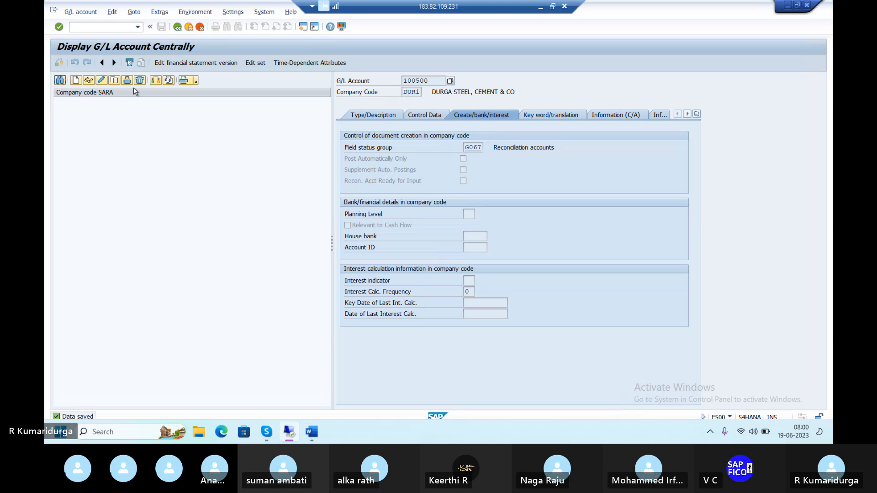
# Step: Switch the company code to DUR1 and expand the current assets folder in the account hierarchy
pyautogui.click(155, 80)
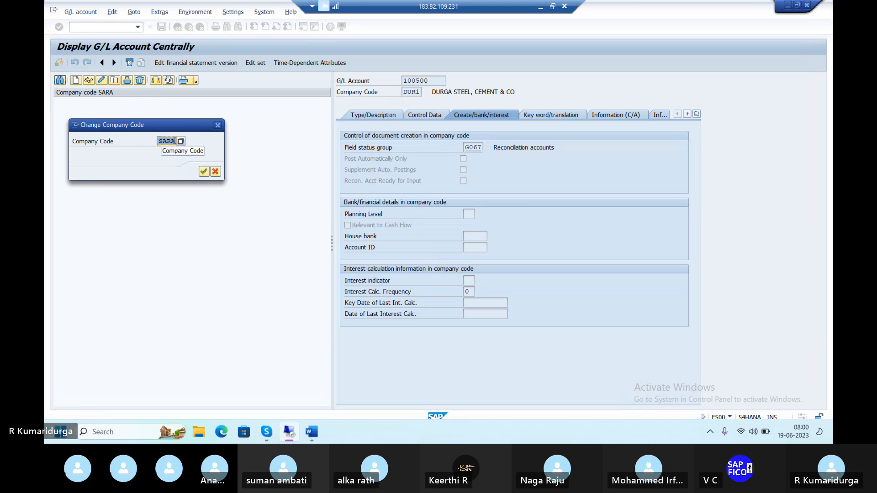
pyautogui.write('DUR1')
pyautogui.press('Return')
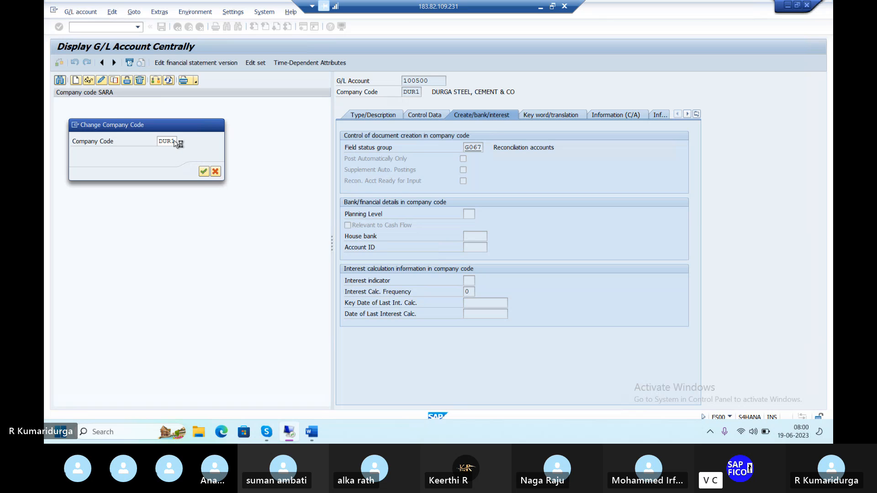
pyautogui.click(58, 111)
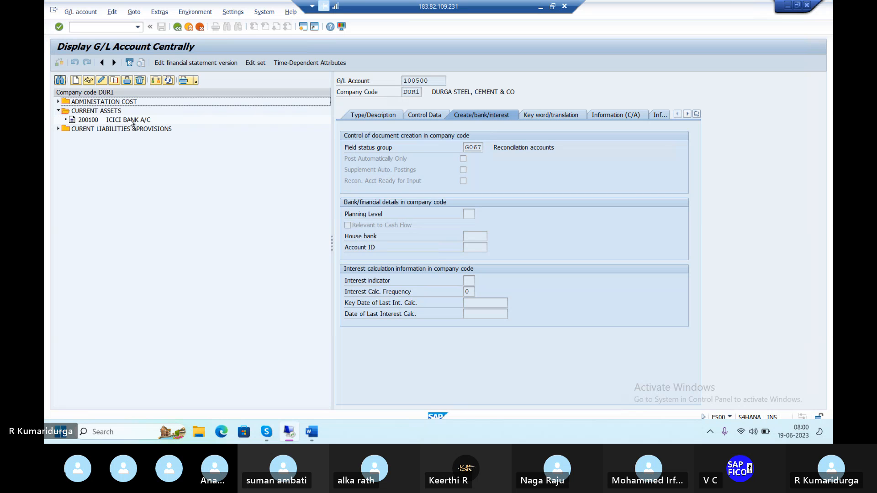
# Step: Start creating G/L account 200101 in company code DUR1
pyautogui.click(76, 81)
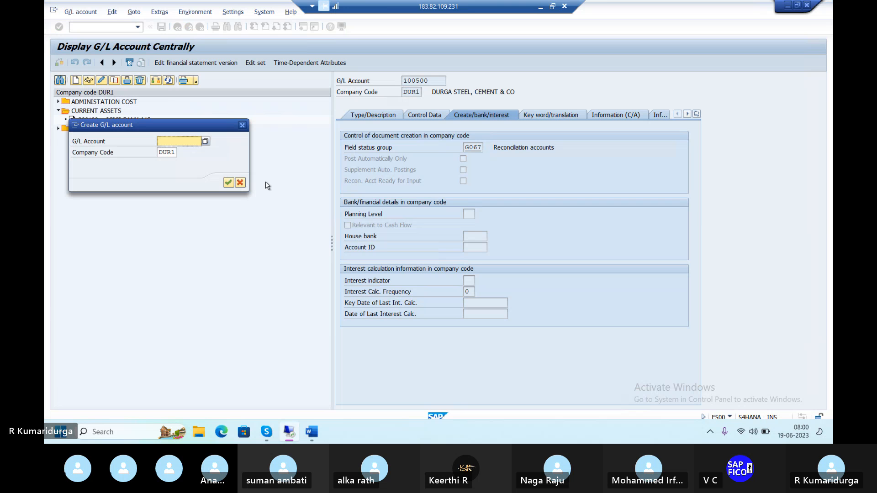
pyautogui.write('200101')
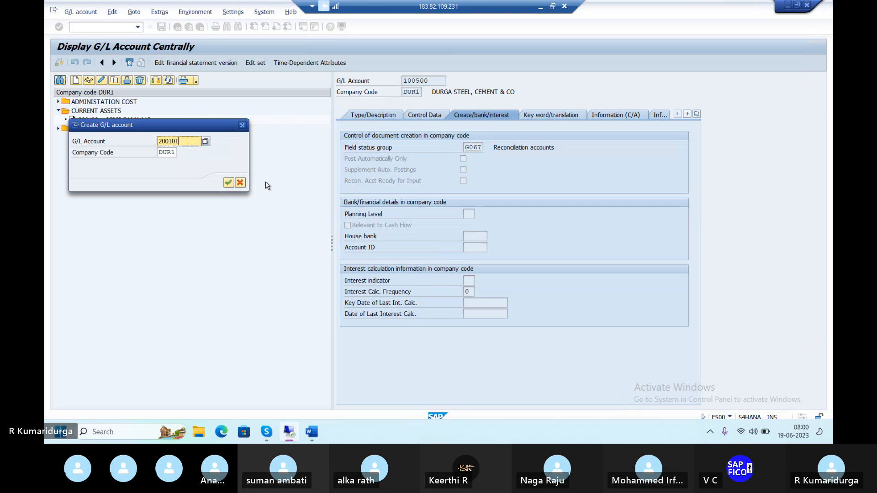
pyautogui.press('Return')
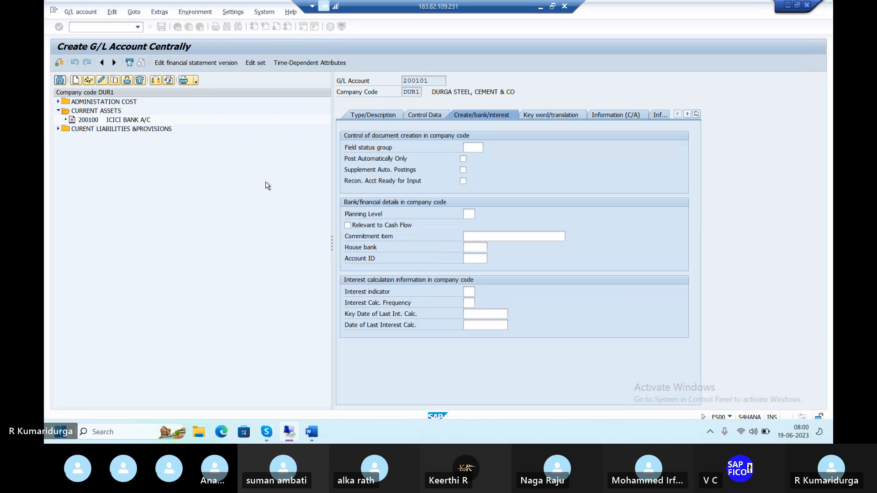
# Step: Set the G/L account type to Balance Sheet Account and the account group to CURRENT ASSETS
pyautogui.click(389, 116)
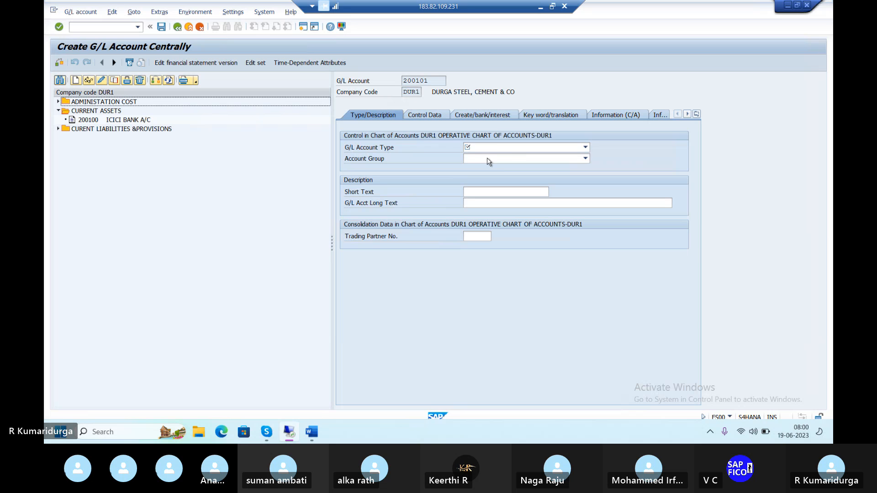
pyautogui.click(496, 147)
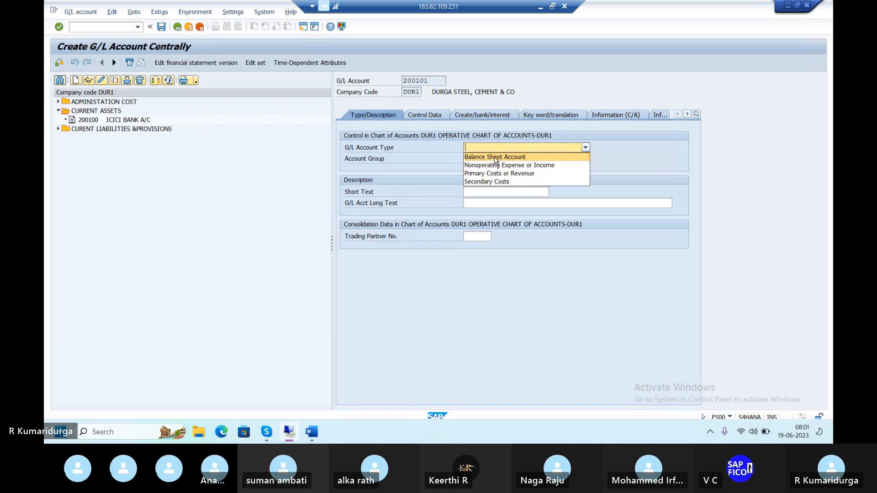
pyautogui.click(495, 157)
pyautogui.click(495, 160)
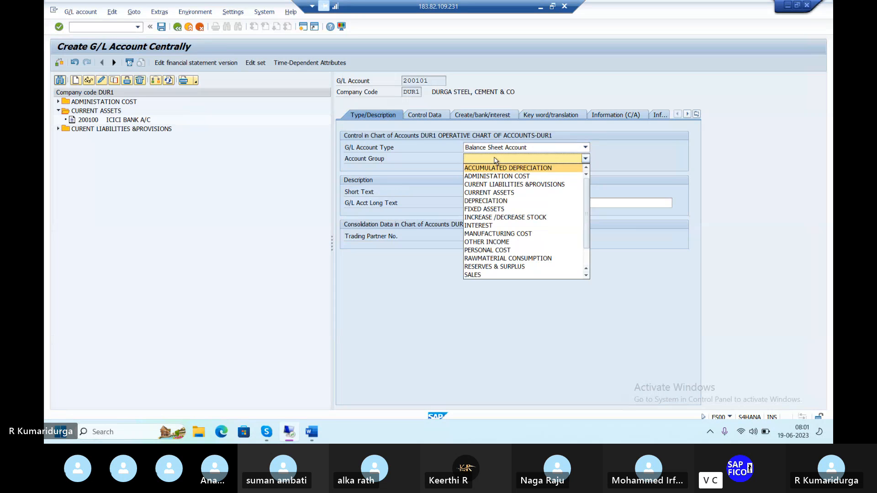
pyautogui.click(498, 194)
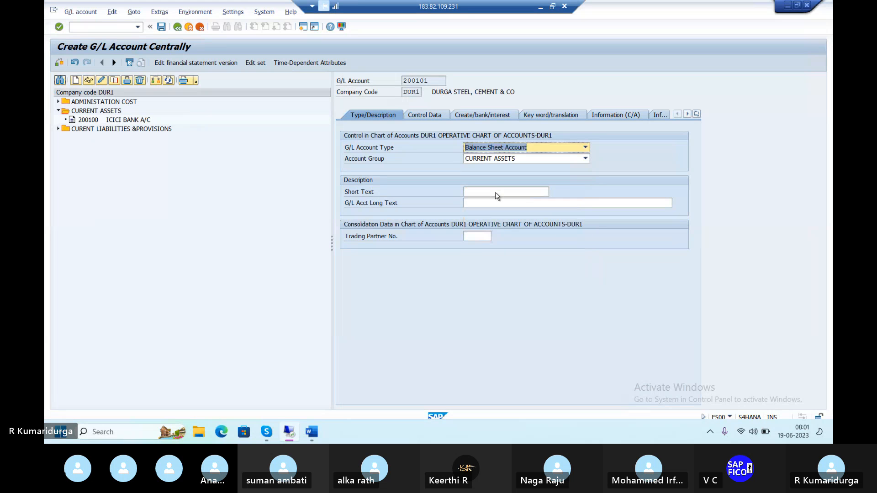
# Step: Enter the short text RAW MATERIAL A/C for the account
pyautogui.click(493, 192)
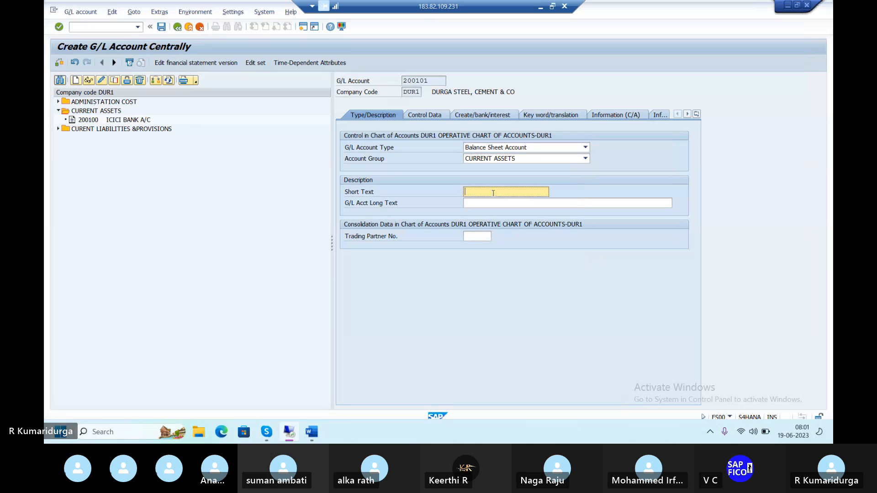
pyautogui.write('RAW')
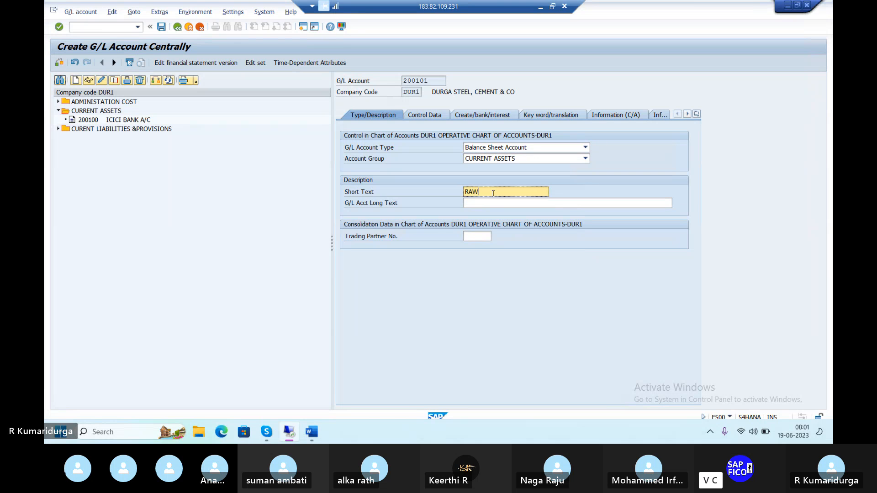
pyautogui.write(' MATERIAL')
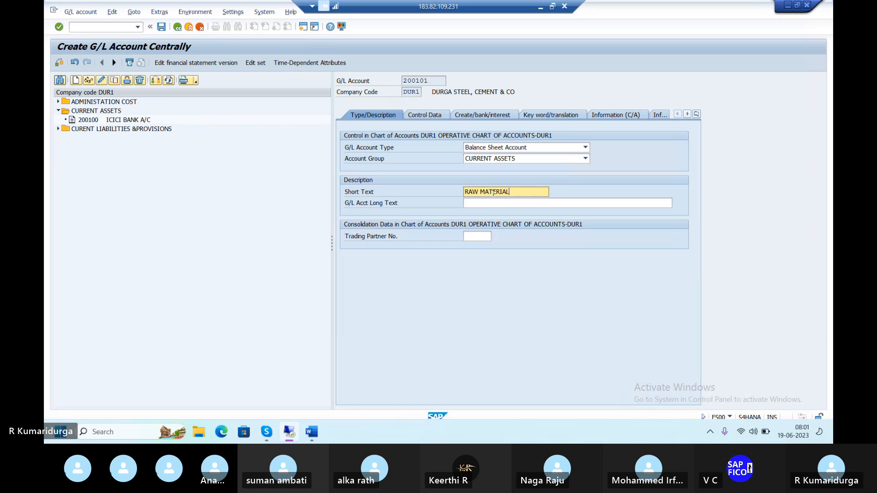
pyautogui.write(' A/C')
pyautogui.press('Tab')
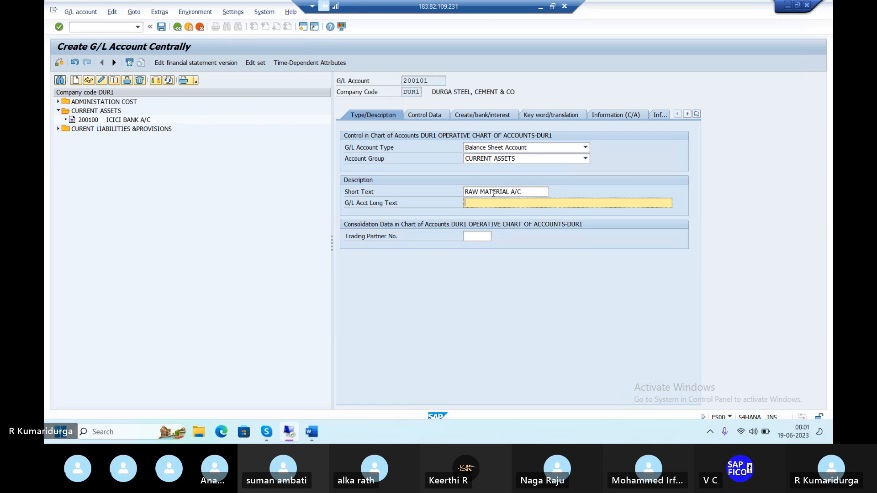
# Step: Enter the long text RAW MATERIAL ACCOUNT for the account
pyautogui.write('RAW AM')
pyautogui.press('BackSpace')
pyautogui.press('BackSpace')
pyautogui.write('MATERIAL ACCOUNT')
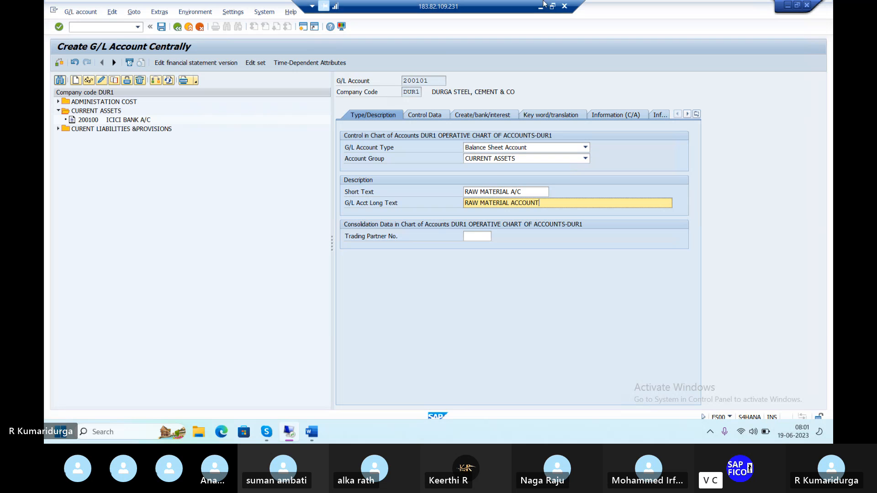
# Step: Set the sort key to 001 in the account's control data
pyautogui.click(423, 116)
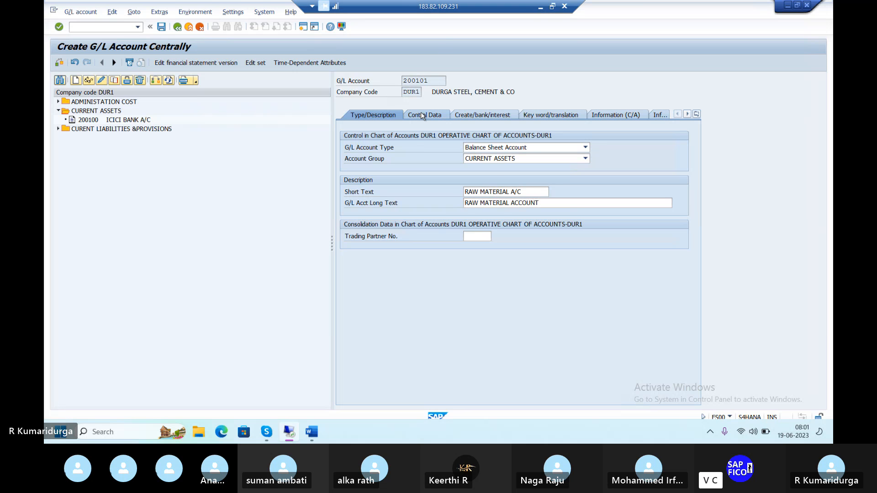
pyautogui.click(470, 315)
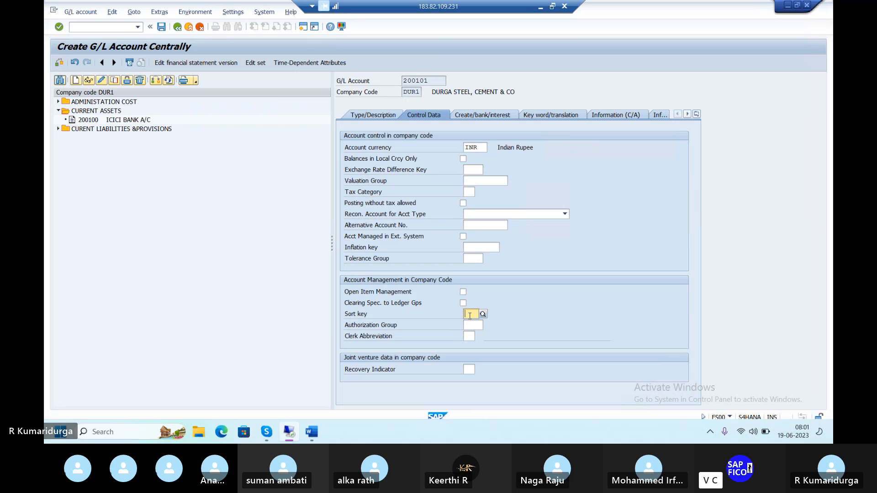
pyautogui.write('001')
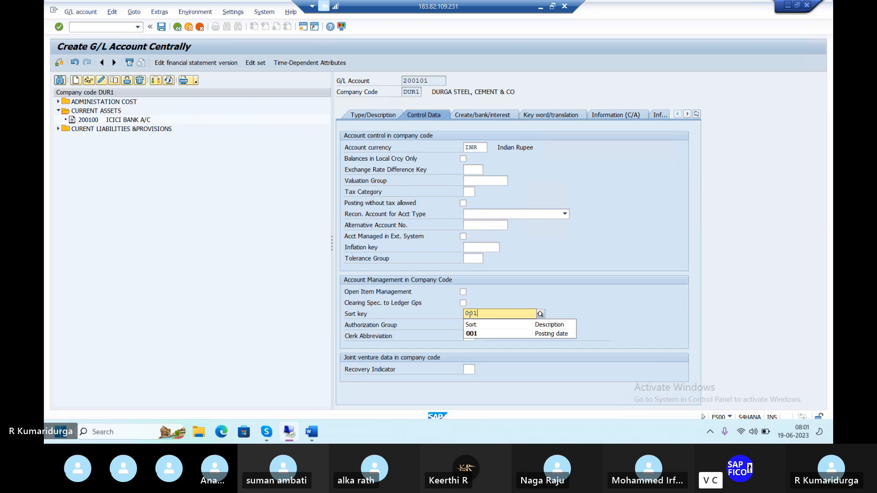
# Step: Set the field status group to G001 and save the G/L account, accepting the warnings
pyautogui.click(495, 117)
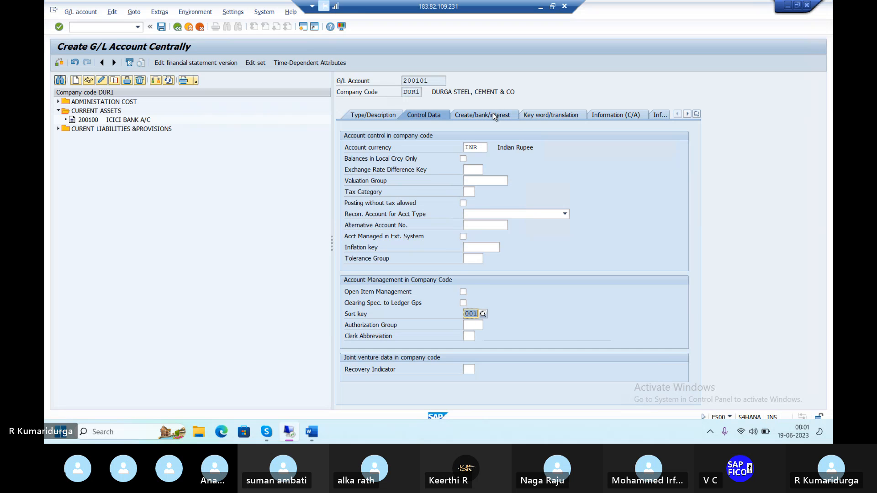
pyautogui.write('G')
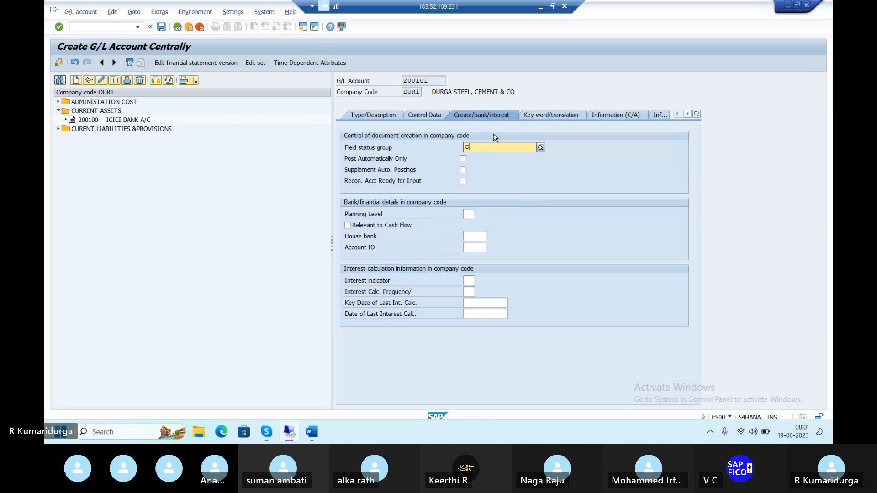
pyautogui.write('001')
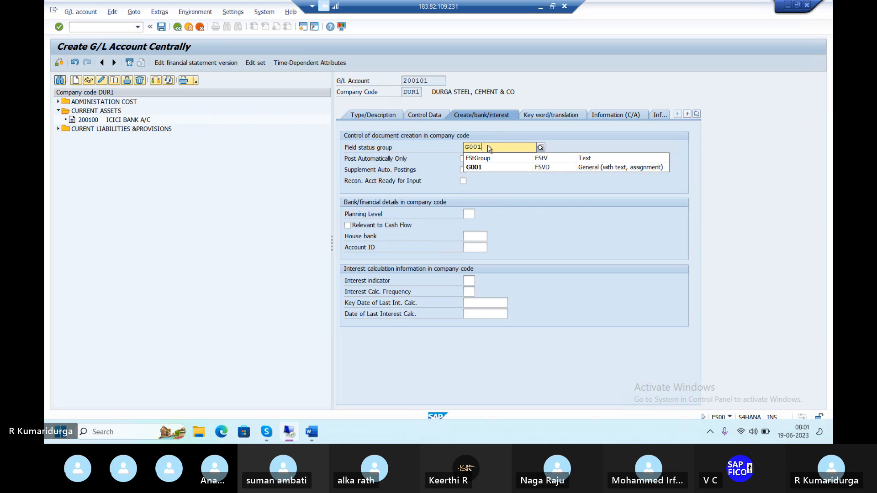
pyautogui.click(477, 168)
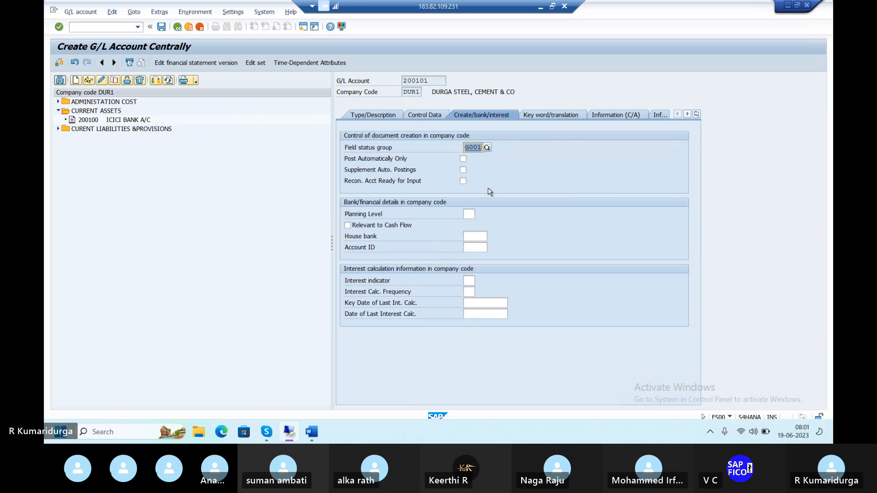
pyautogui.press('Return')
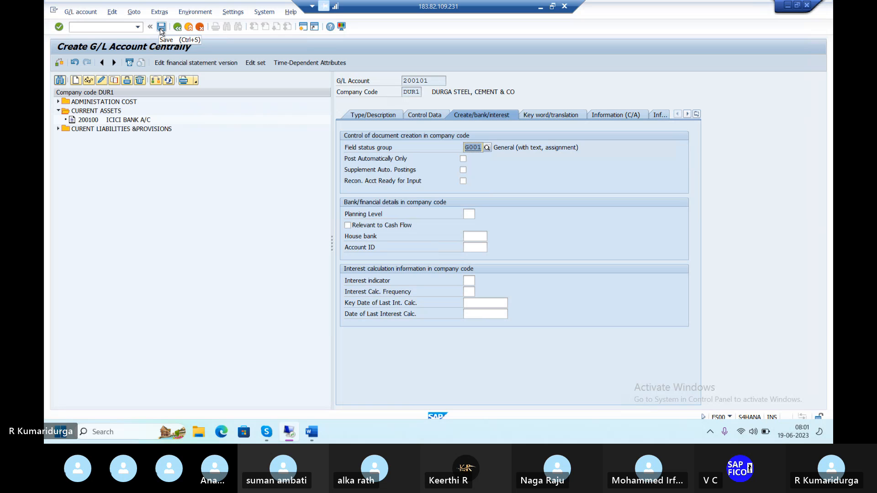
pyautogui.click(161, 27)
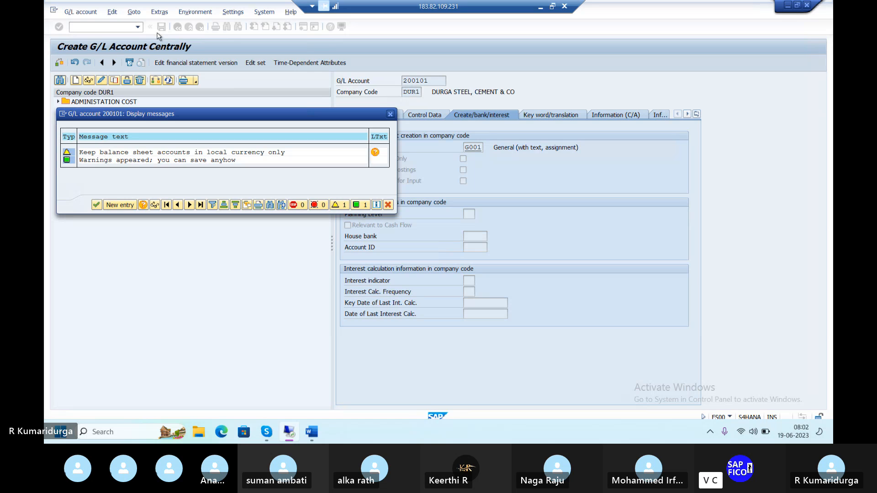
pyautogui.press('Return')
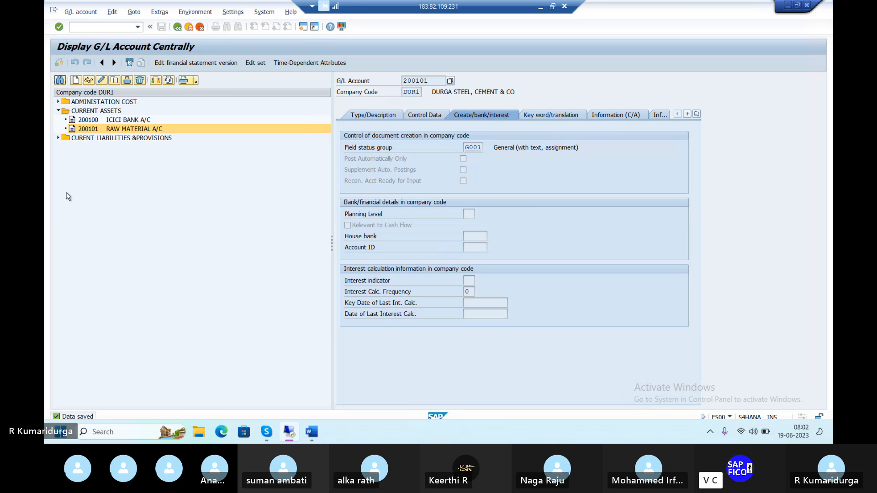
pyautogui.click(94, 27)
pyautogui.write('/')
pyautogui.press('Return')
# Step: Switch to the Word notes to review the next configuration item, then return to SAP
pyautogui.moveTo(303, 427)
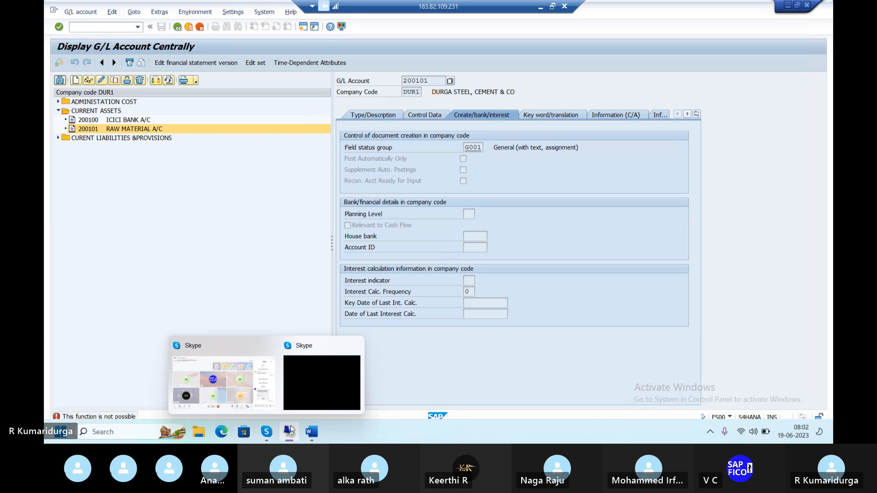
pyautogui.click(312, 434)
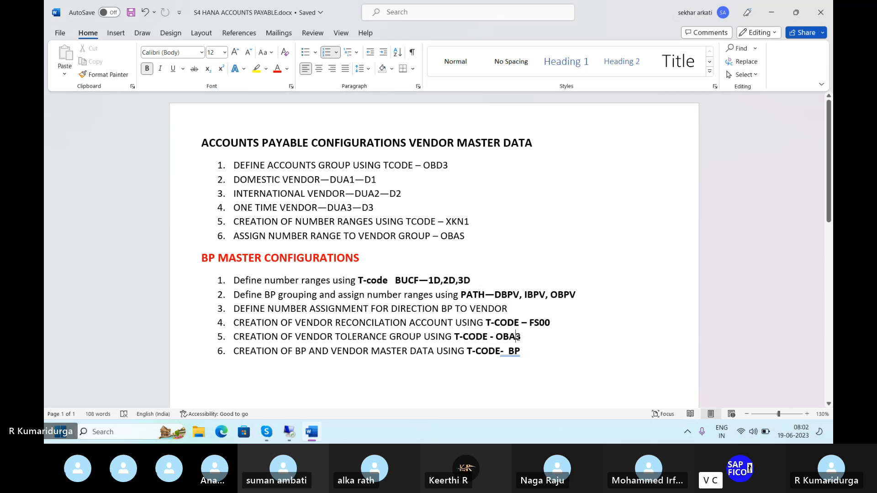
pyautogui.moveTo(290, 432)
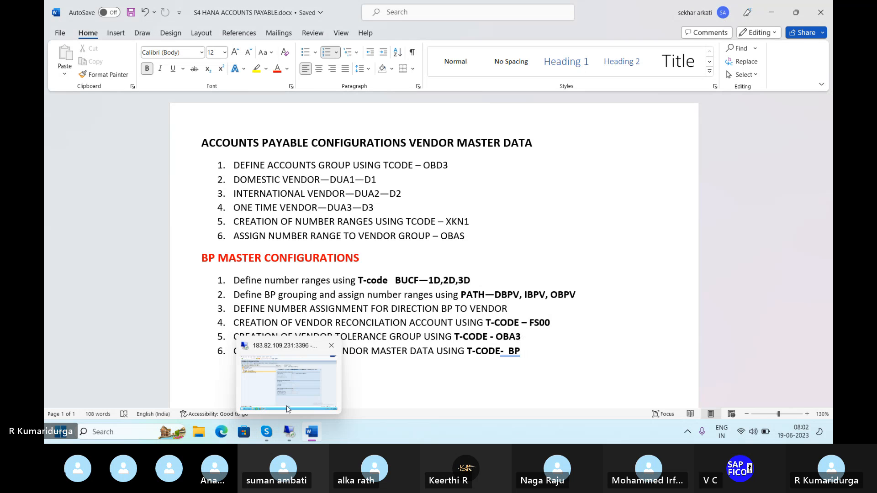
pyautogui.click(290, 397)
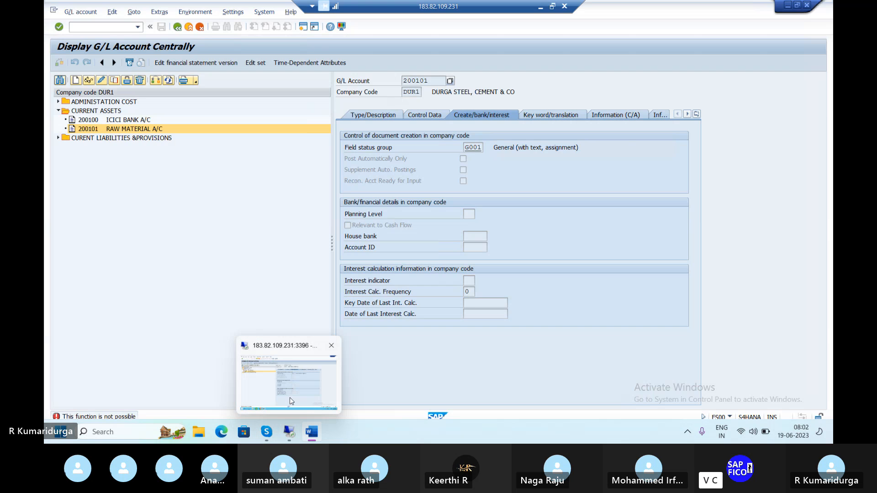
# Step: Open transaction OBA3 and create a new vendor tolerance entry for company code DUR1
pyautogui.click(80, 27)
pyautogui.write('/NO')
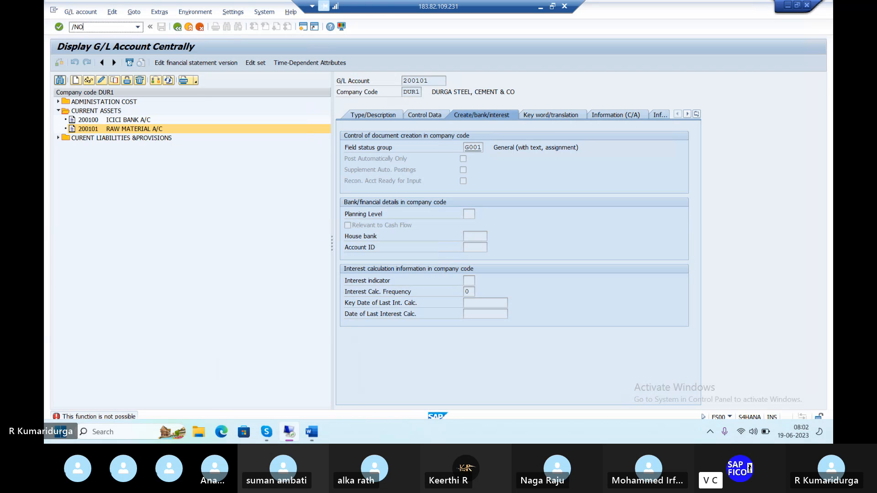
pyautogui.write('BA')
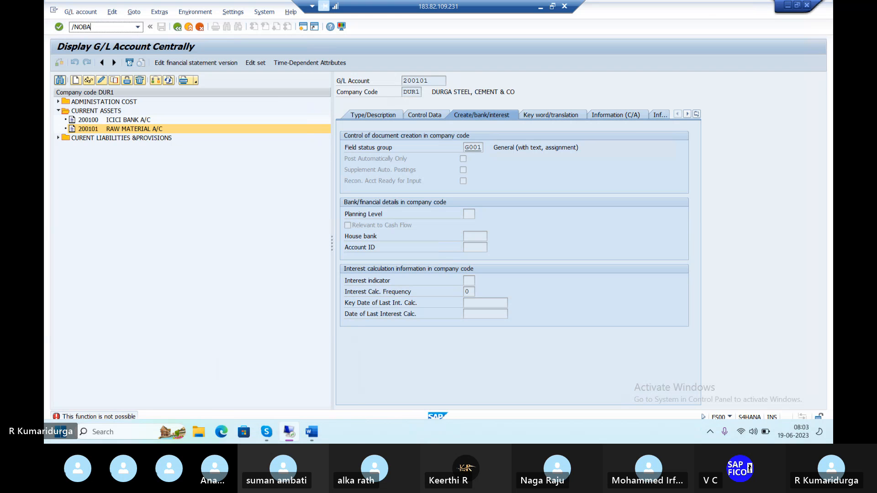
pyautogui.write('3')
pyautogui.press('Return')
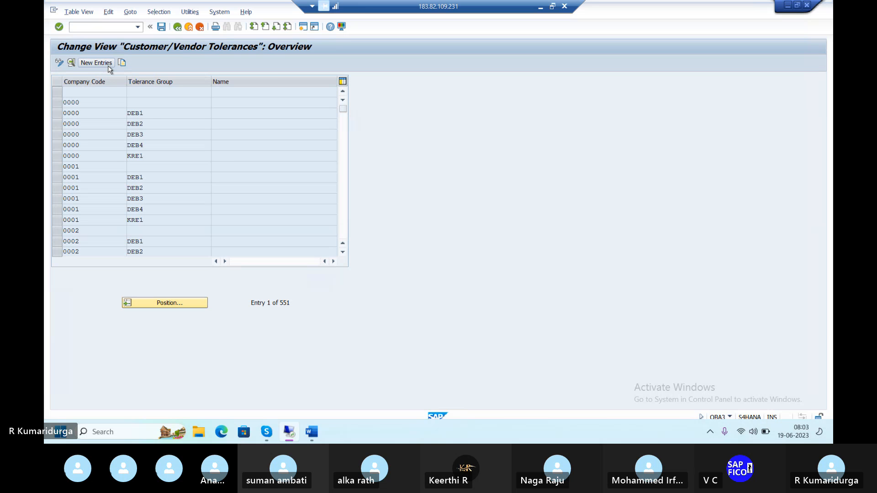
pyautogui.click(108, 64)
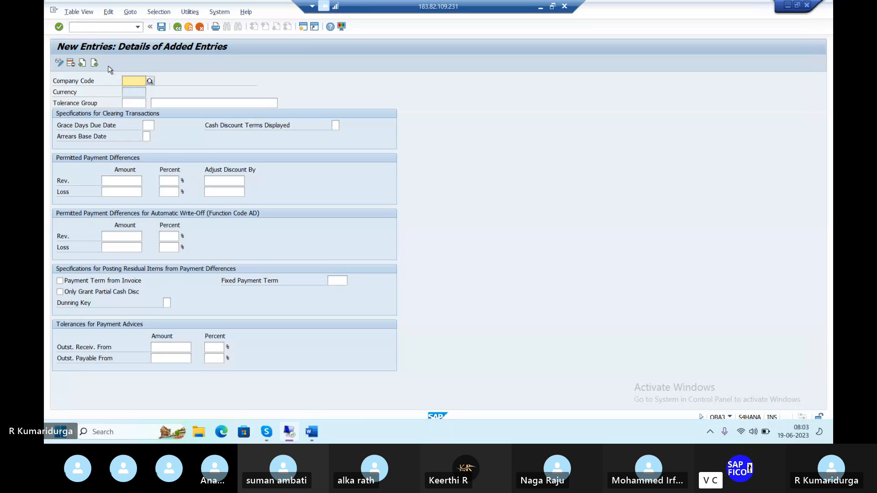
pyautogui.write('DUR1')
pyautogui.press('Return')
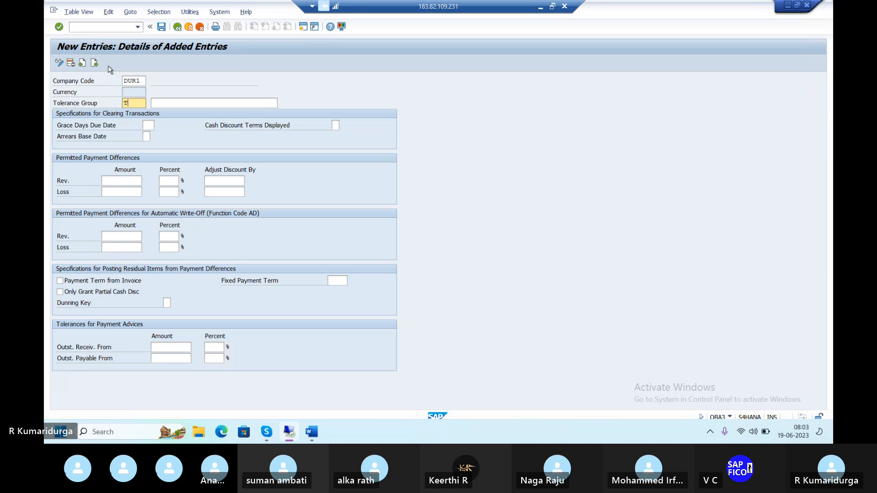
# Step: Set the tolerance group to TGVE with the name VENDOR TOLERANCE GROUP-DUR1
pyautogui.write('T')
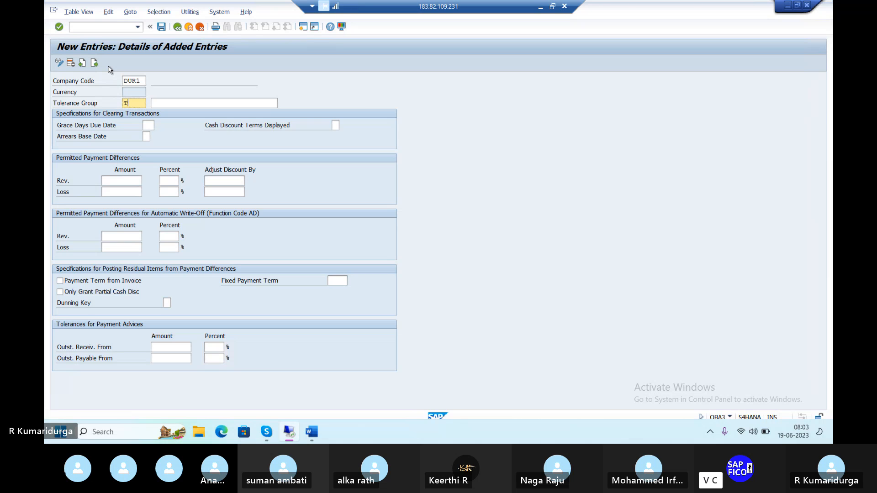
pyautogui.write('GVE')
pyautogui.press('Tab')
pyautogui.write('VEN')
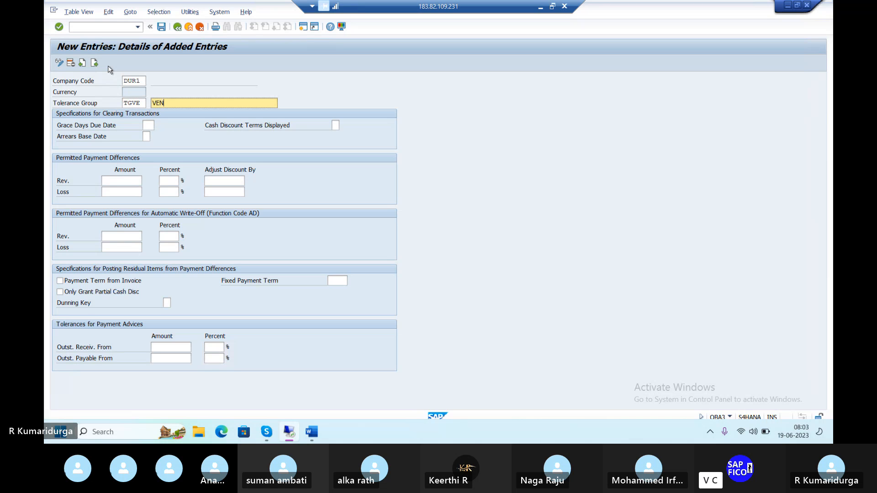
pyautogui.write('DOR TOLERANCE')
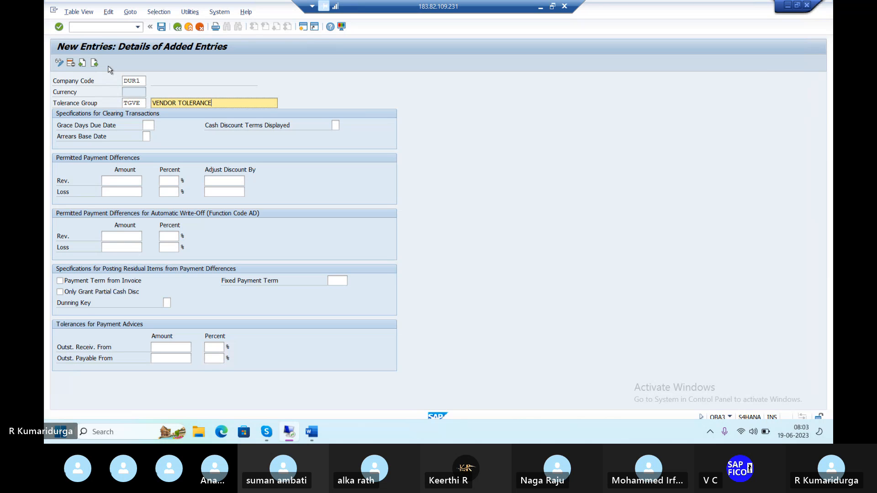
pyautogui.write(' GROUP')
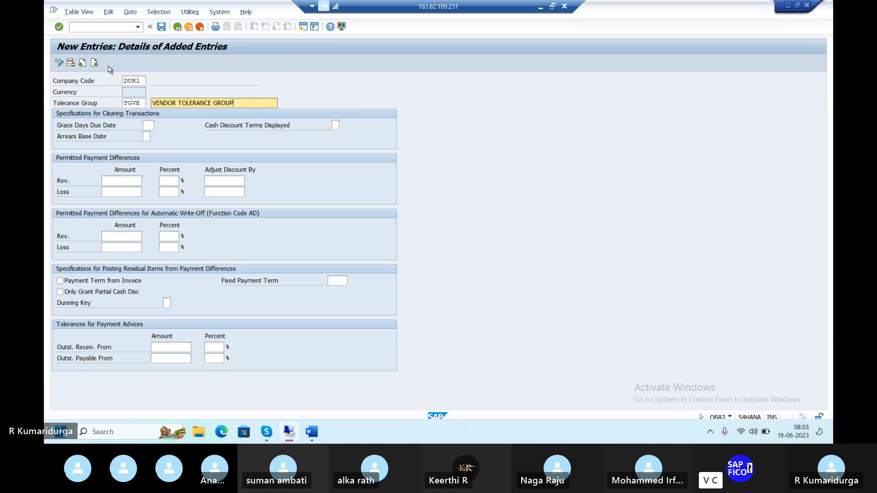
pyautogui.write('-DUR1')
# Step: Set the permitted revenue payment difference to amount 100, 5 percent, and adjust discount by 5
pyautogui.click(112, 179)
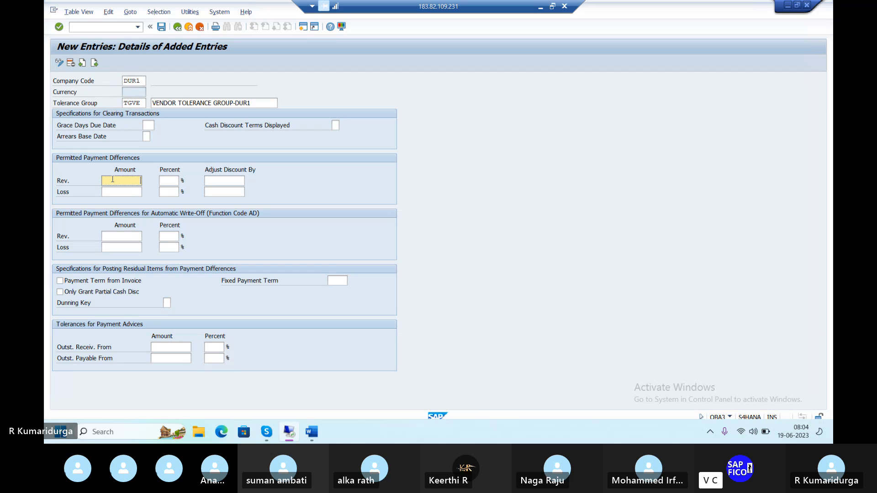
pyautogui.write('00')
pyautogui.press('Tab')
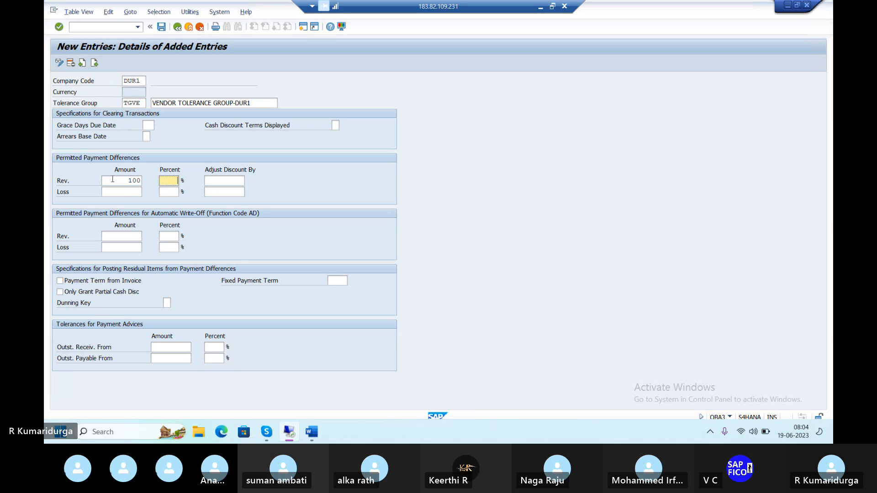
pyautogui.press('Tab')
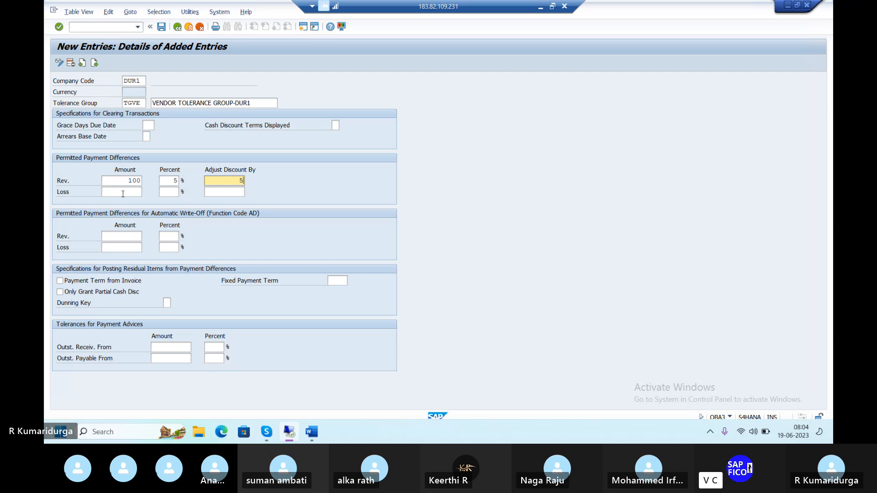
# Step: Set the permitted loss payment difference to amount 100, 5 percent, and adjust discount by 5
pyautogui.click(123, 193)
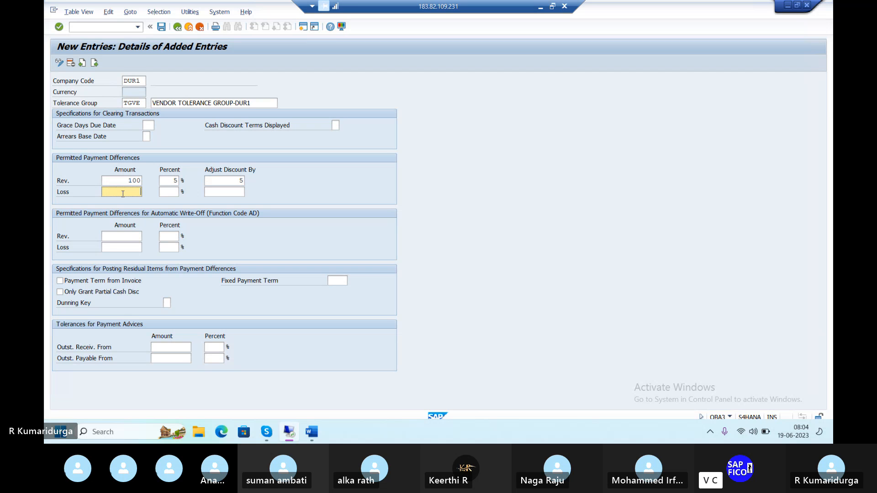
pyautogui.write('100')
pyautogui.press('Tab')
pyautogui.press('Tab')
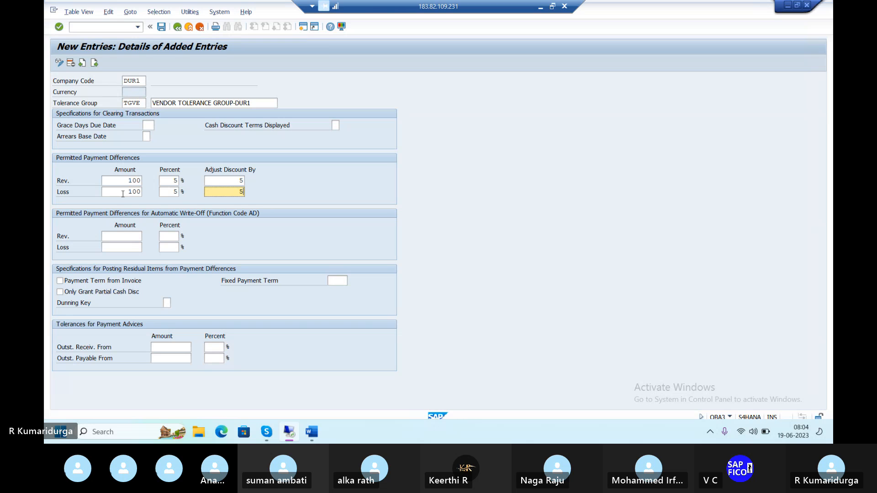
pyautogui.press('Return')
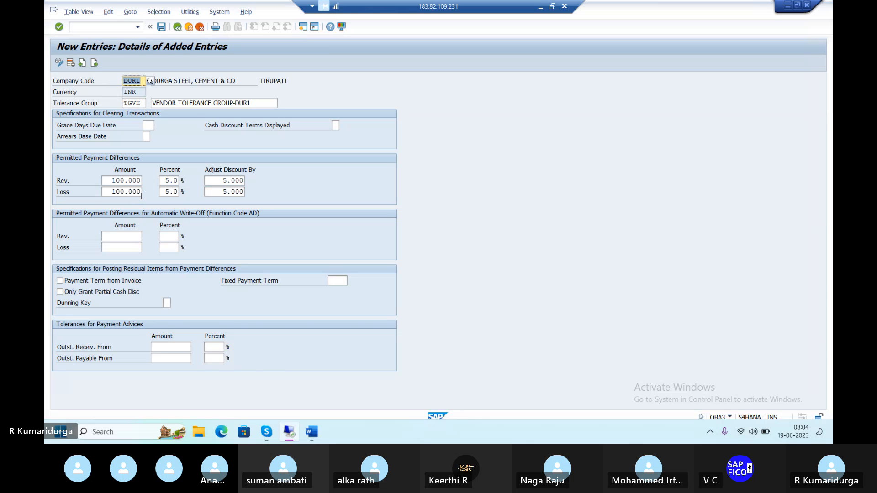
# Step: Save the vendor tolerance group under the customizing request and exit to the SAP Easy Access menu
pyautogui.click(162, 27)
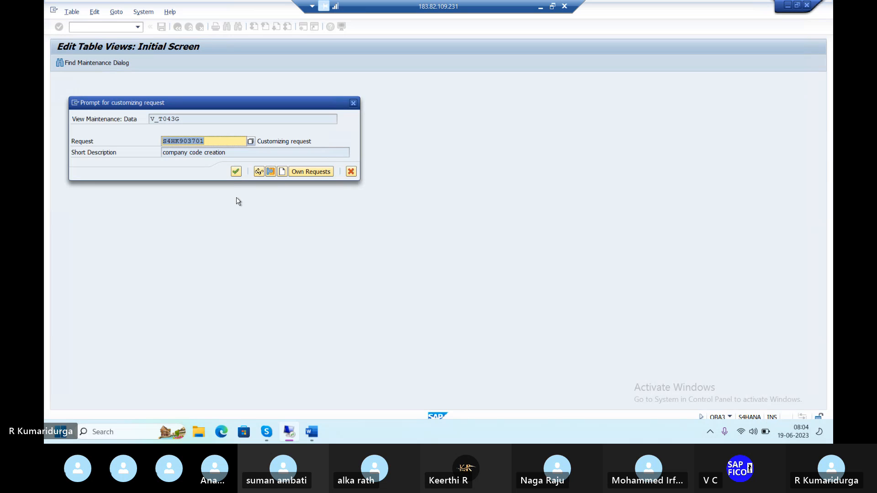
pyautogui.click(236, 172)
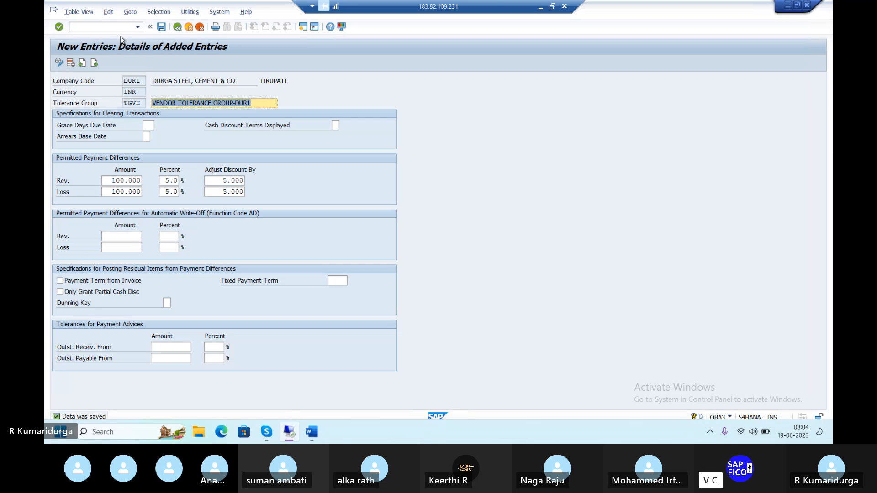
pyautogui.click(121, 29)
pyautogui.write('/')
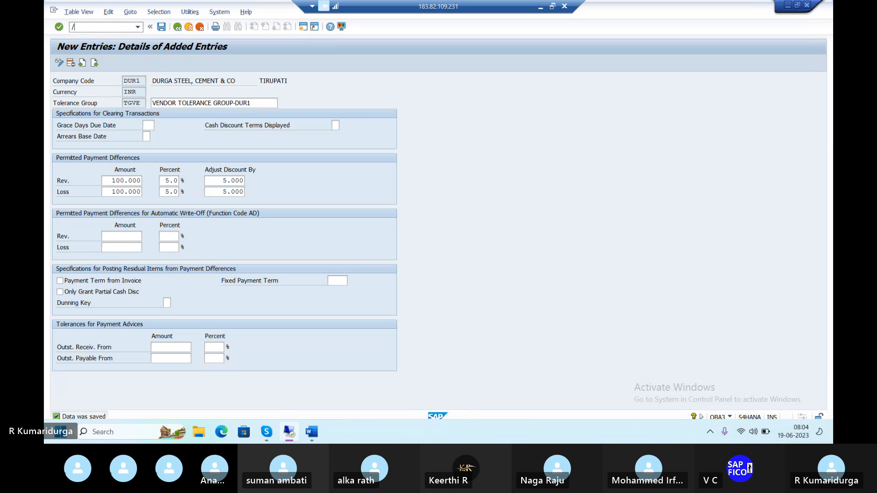
pyautogui.write('n')
pyautogui.press('Return')
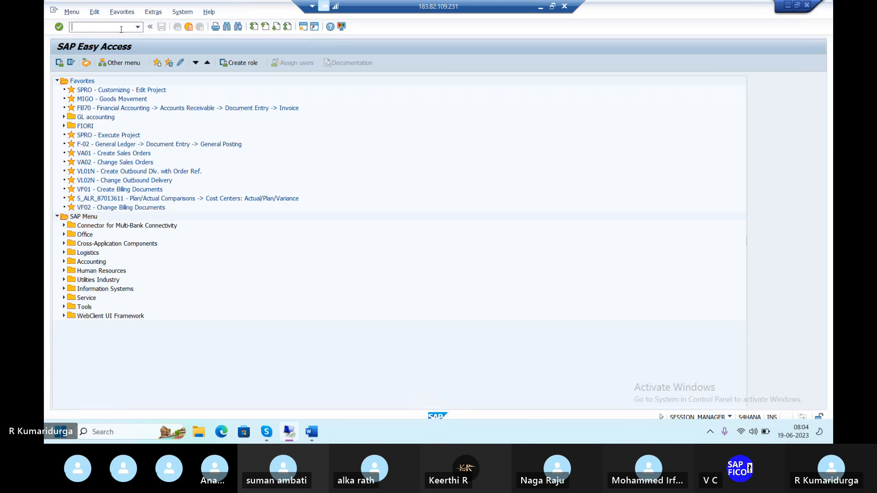
# Step: Switch to the Word notes and add a new item 6 before the BP creation line reading "OBSALATED TRANSACTION CODE"
pyautogui.click(313, 439)
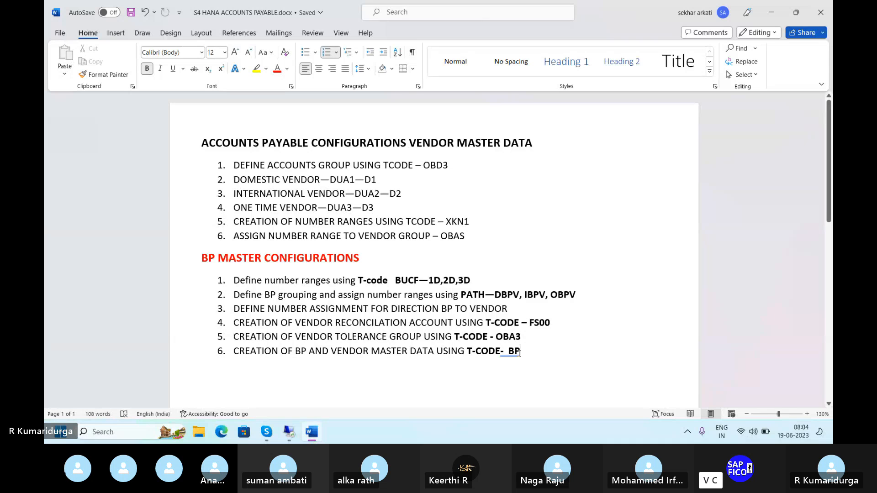
pyautogui.press('Up')
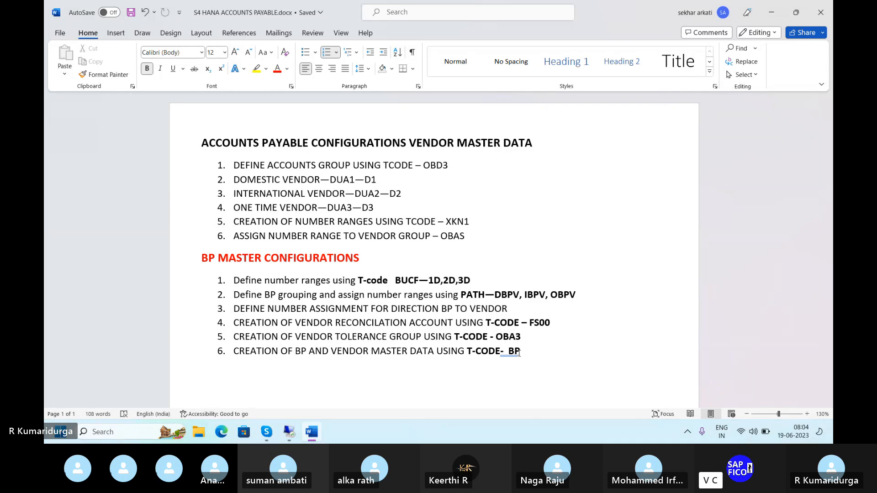
pyautogui.press('Return')
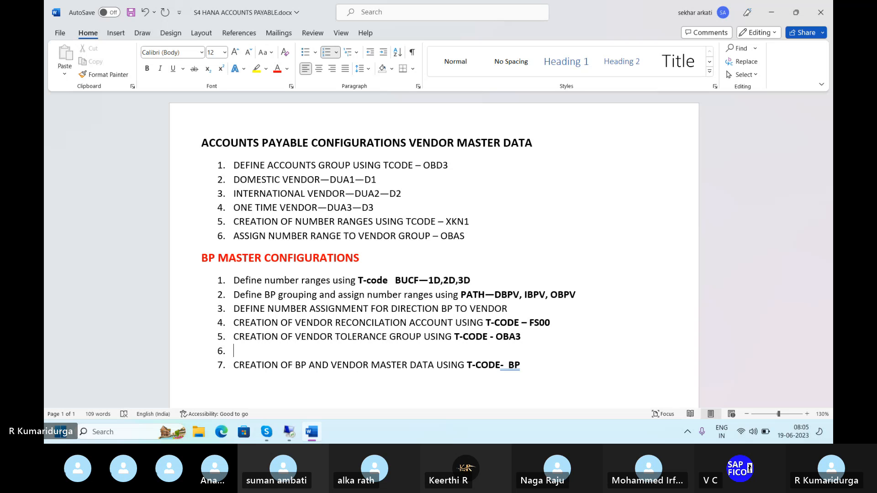
pyautogui.write('OB')
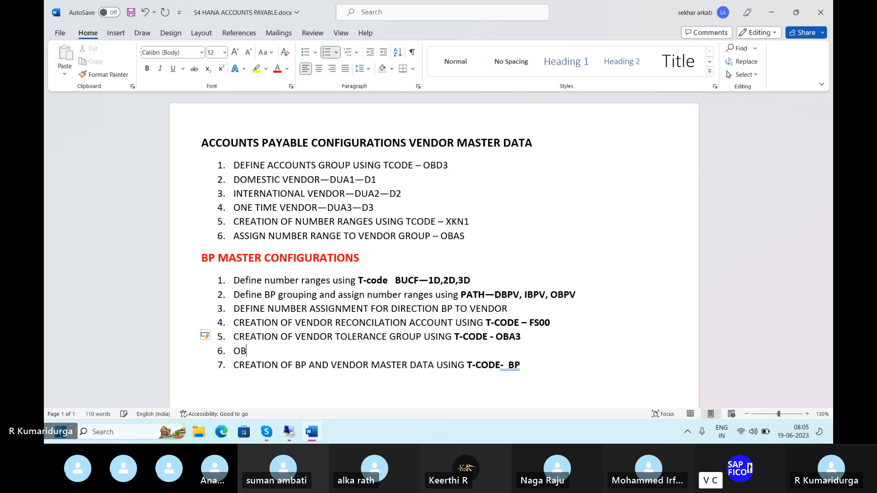
pyautogui.write('SALATED TRANSAC')
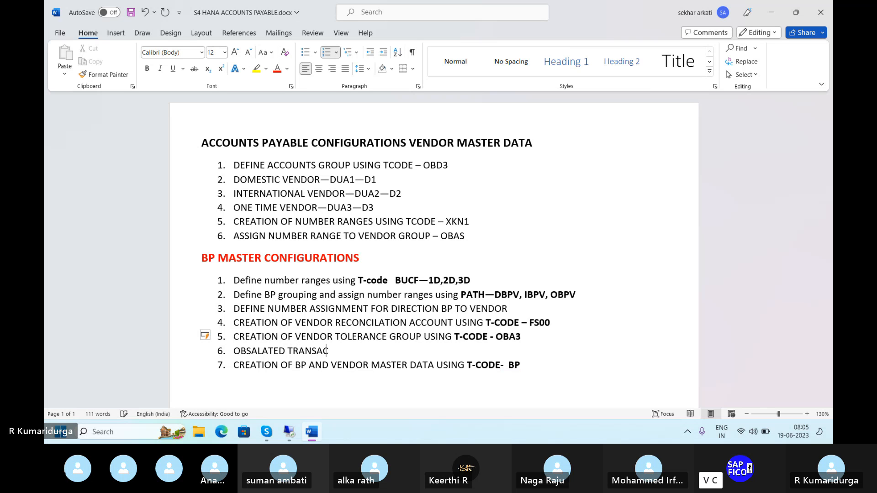
pyautogui.write('TION CODE')
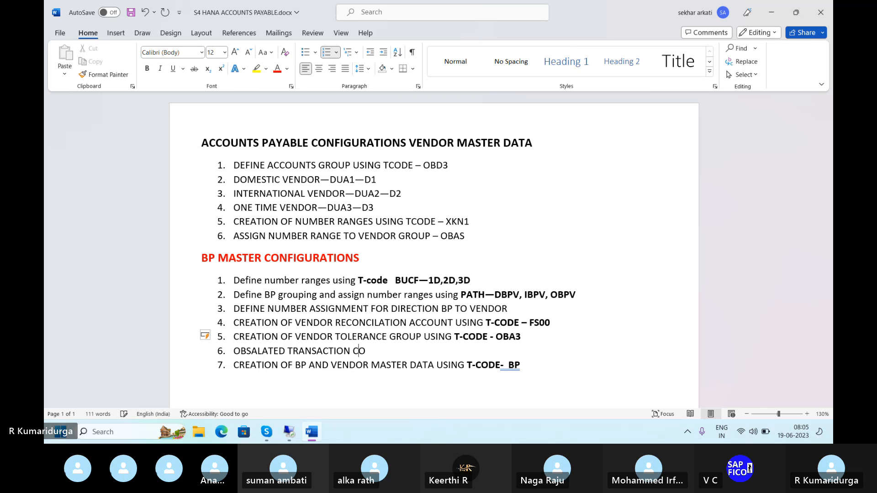
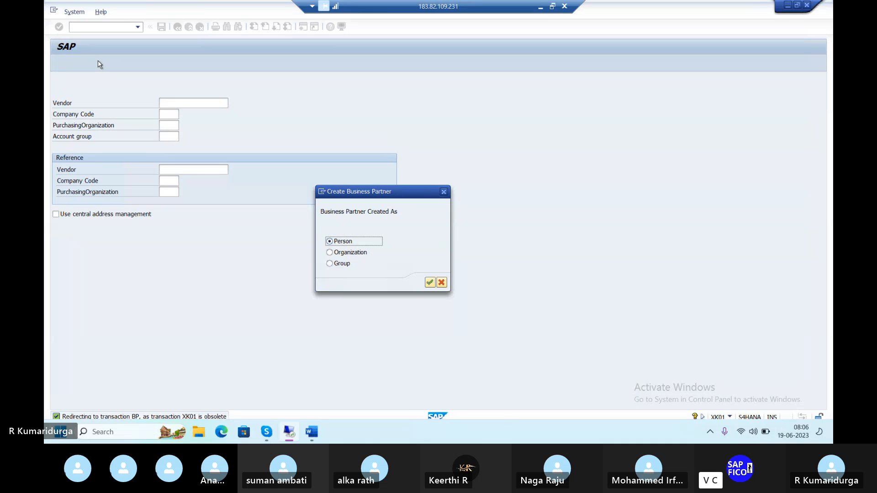
# Step: Choose to create the business partner as an organization and set its title to Company
pyautogui.click(330, 254)
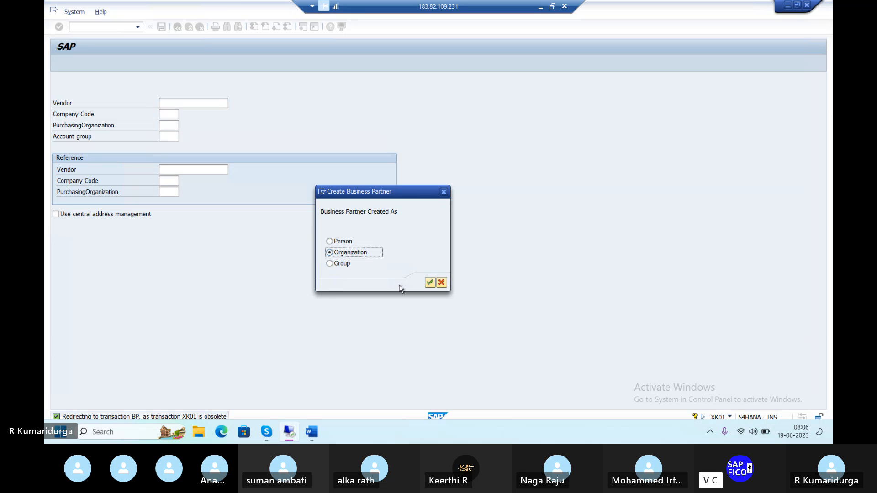
pyautogui.click(428, 283)
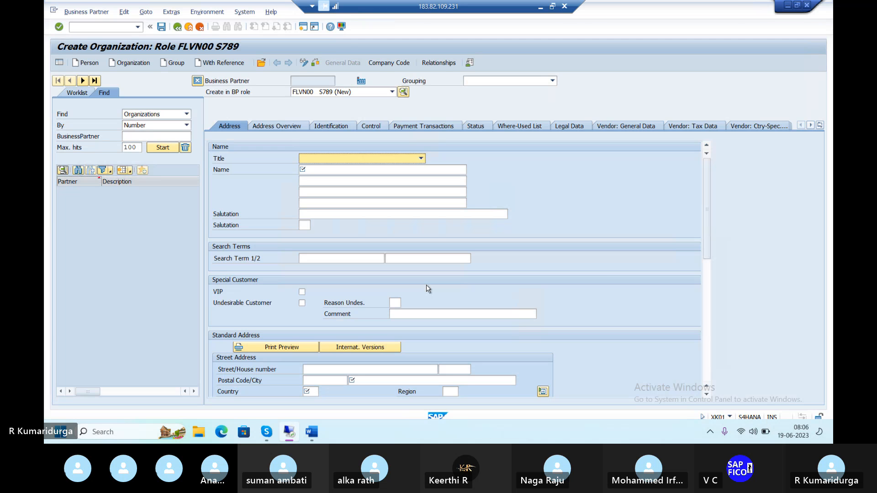
pyautogui.press('c')
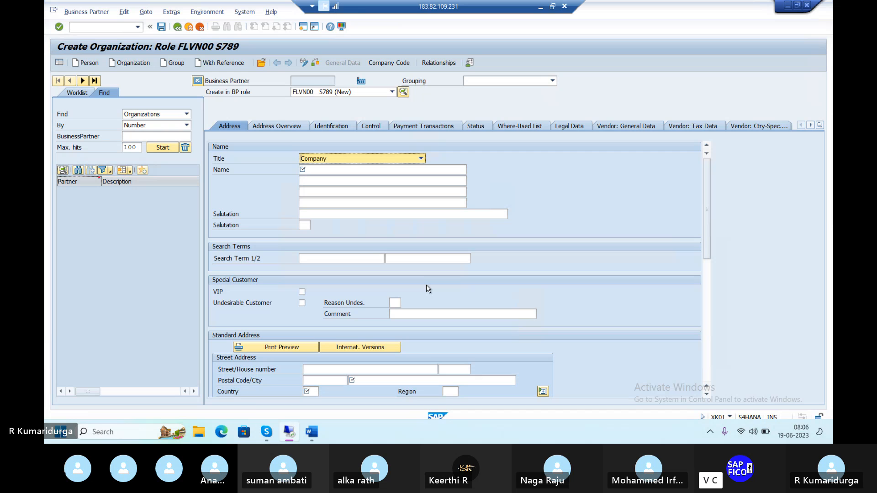
pyautogui.press('Tab')
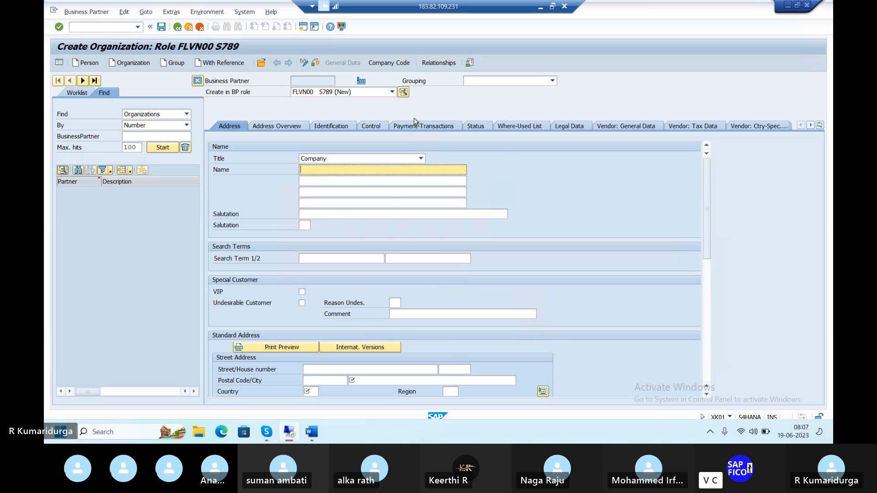
# Step: Switch the BP role for creation to 000000(General) and create in that role
pyautogui.click(392, 93)
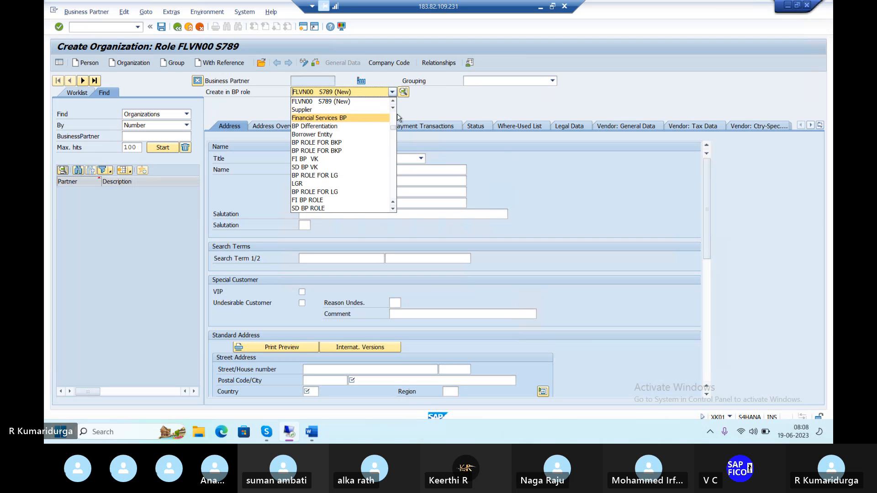
pyautogui.scroll(2, 396, 106)
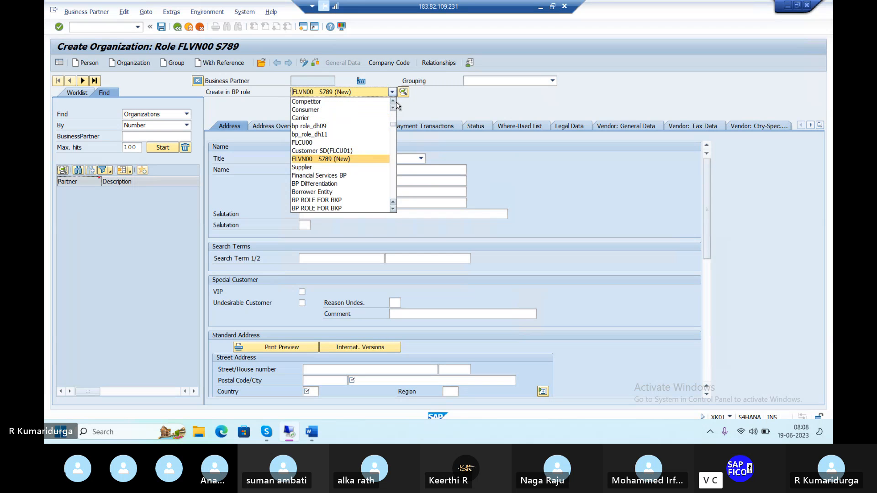
pyautogui.scroll(2, 396, 105)
pyautogui.scroll(2, 395, 105)
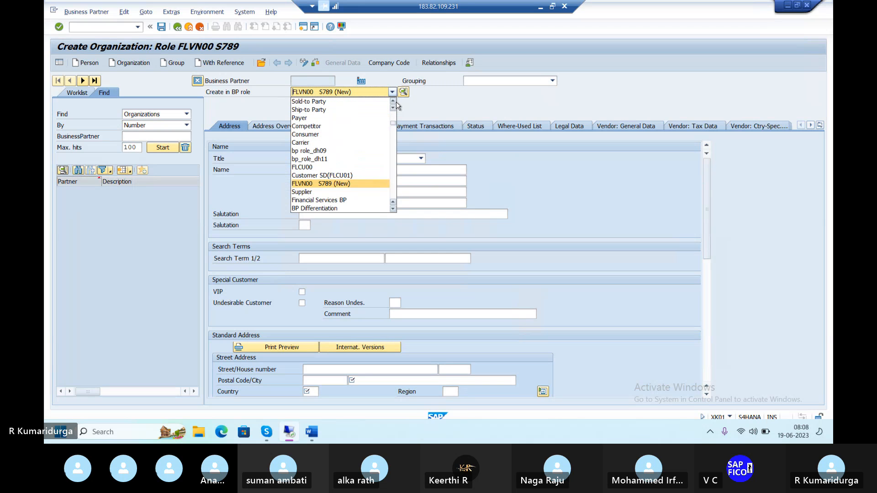
pyautogui.scroll(3, 396, 105)
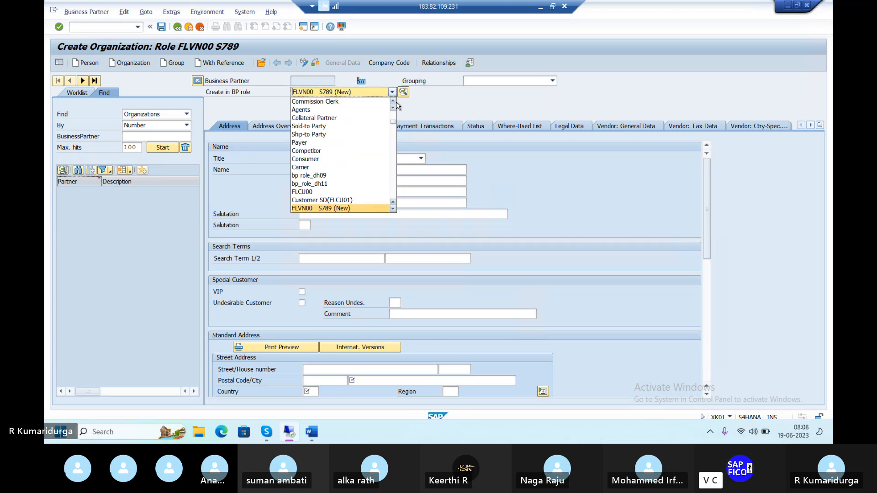
pyautogui.scroll(3, 396, 105)
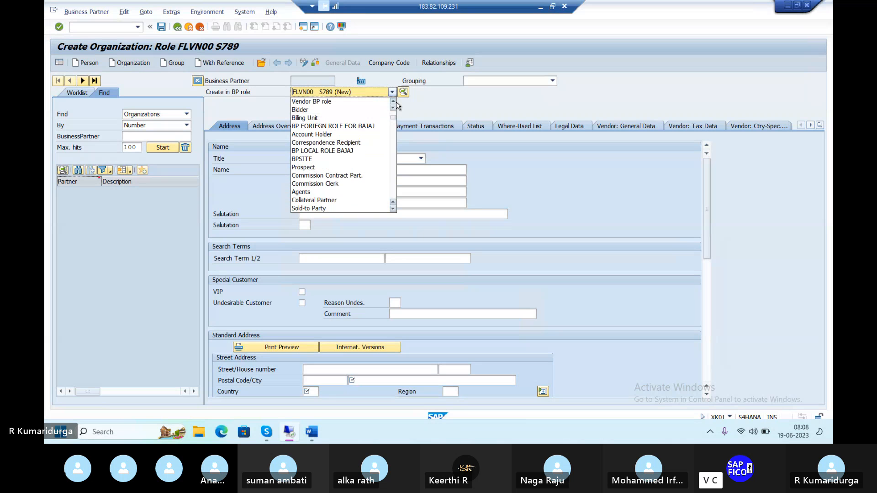
pyautogui.scroll(4, 395, 105)
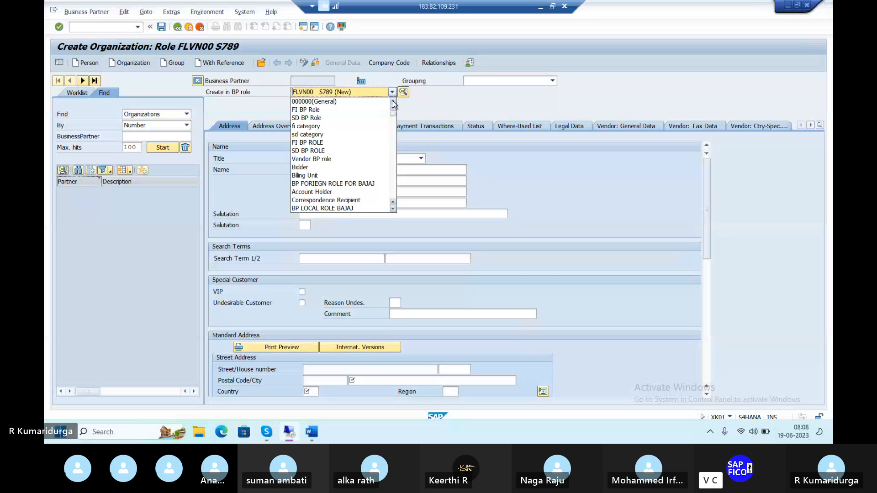
pyautogui.click(367, 102)
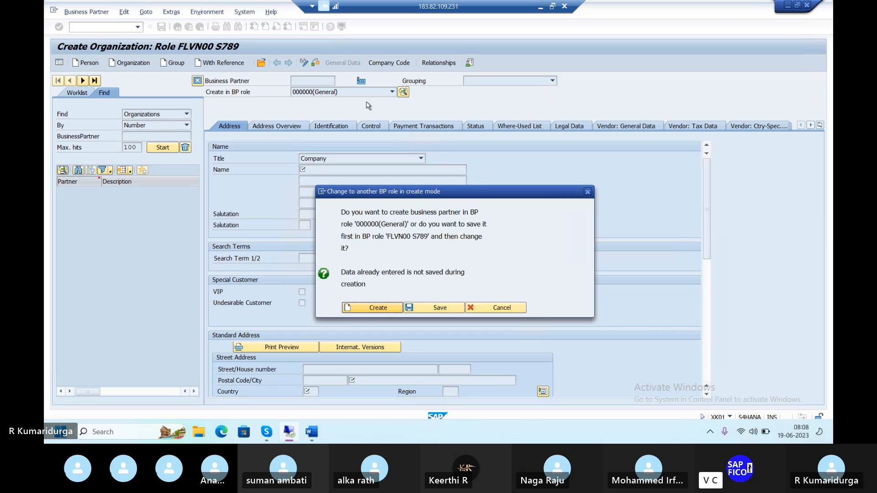
pyautogui.click(357, 309)
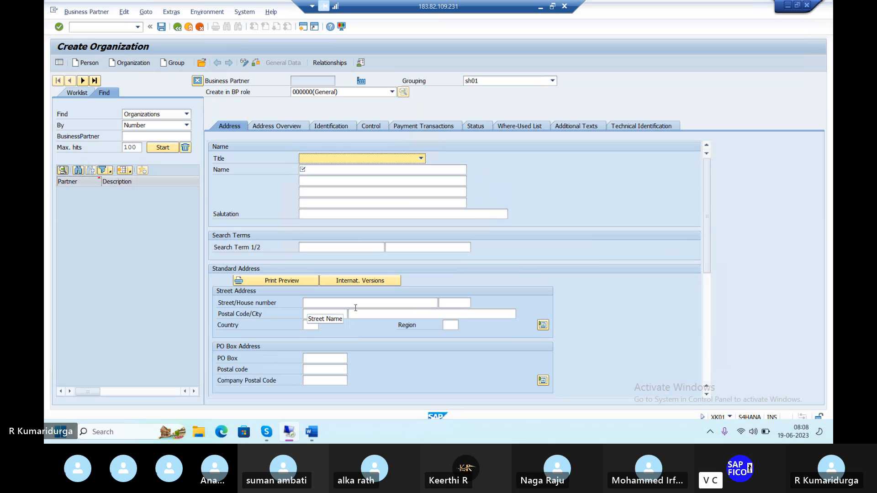
# Step: Browse the Grouping list to review the available BP groupings
pyautogui.click(553, 81)
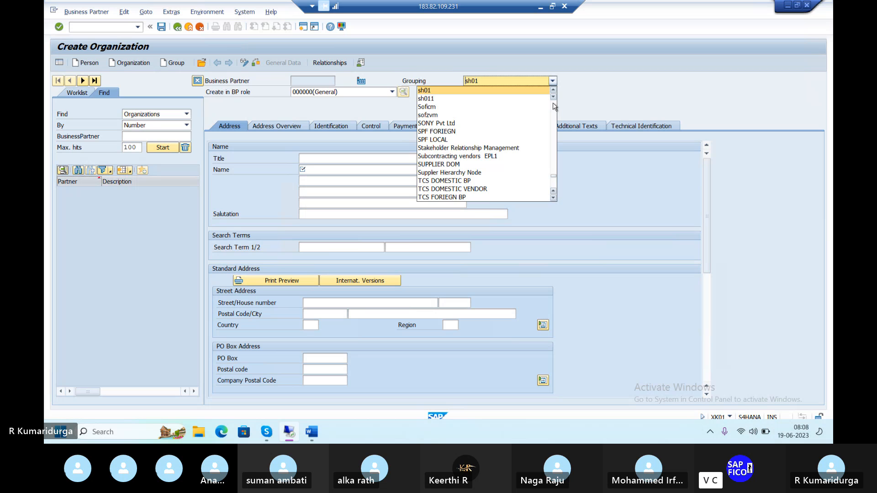
pyautogui.scroll(15, 554, 106)
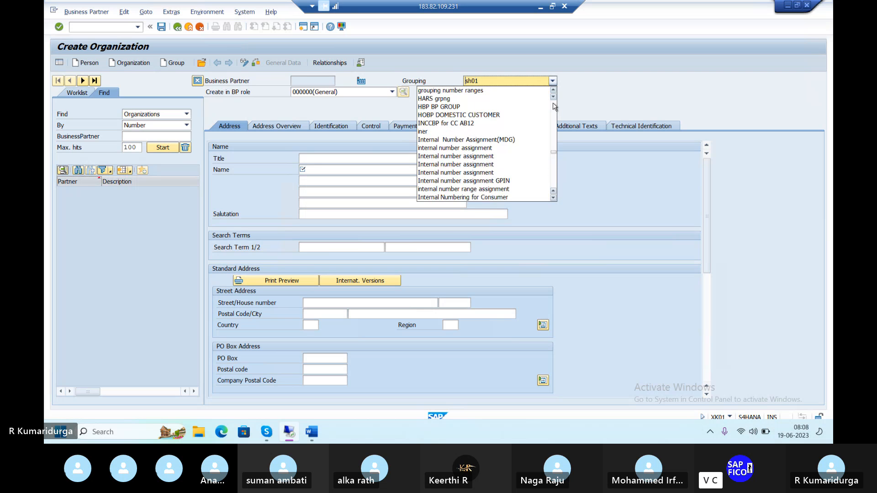
pyautogui.scroll(15, 554, 106)
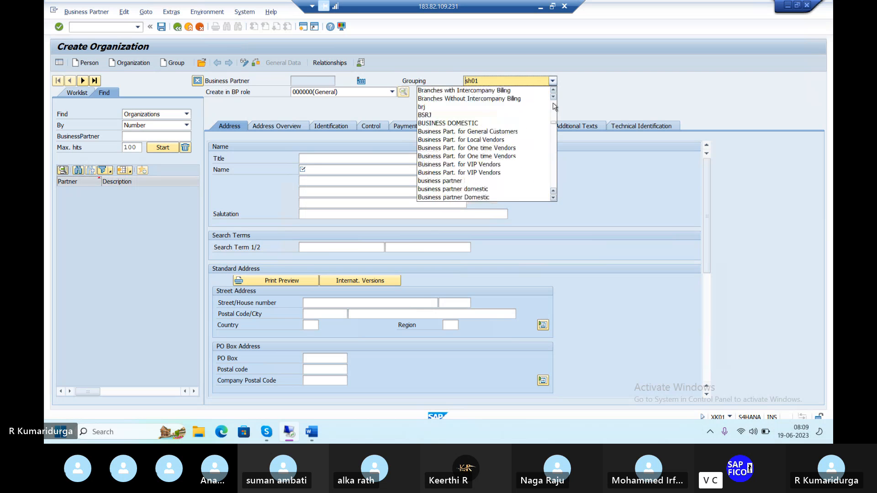
pyautogui.scroll(4, 554, 106)
pyautogui.scroll(4, 554, 106)
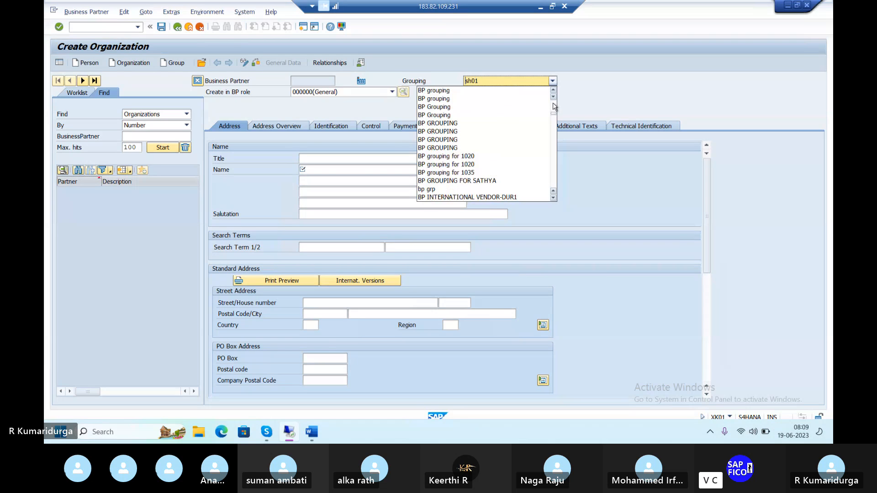
pyautogui.scroll(6, 554, 106)
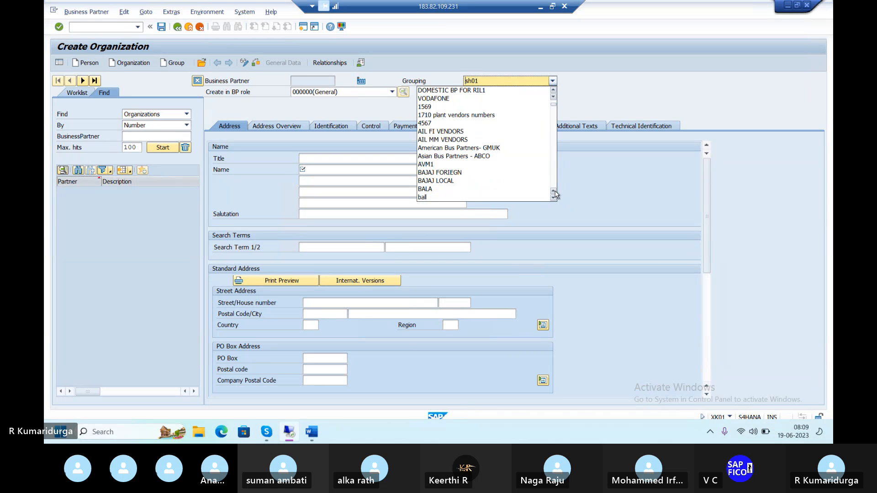
pyautogui.moveTo(553, 199); pyautogui.dragTo(552, 198)
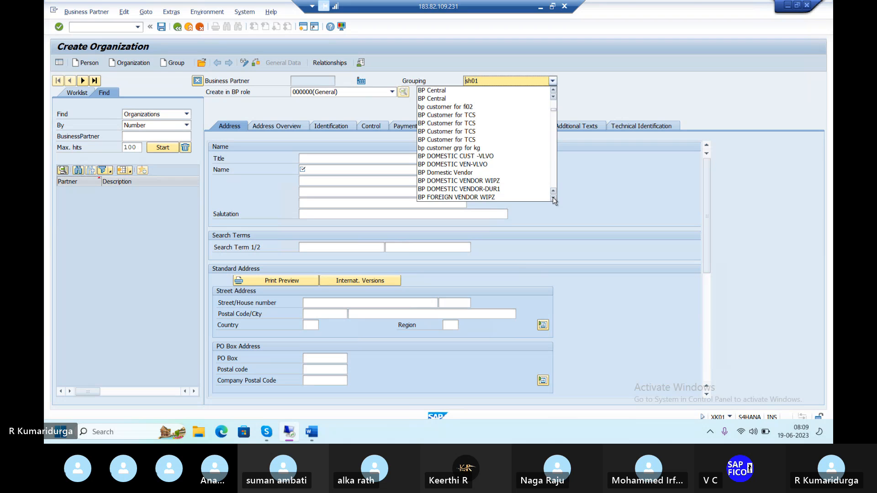
pyautogui.click(554, 92)
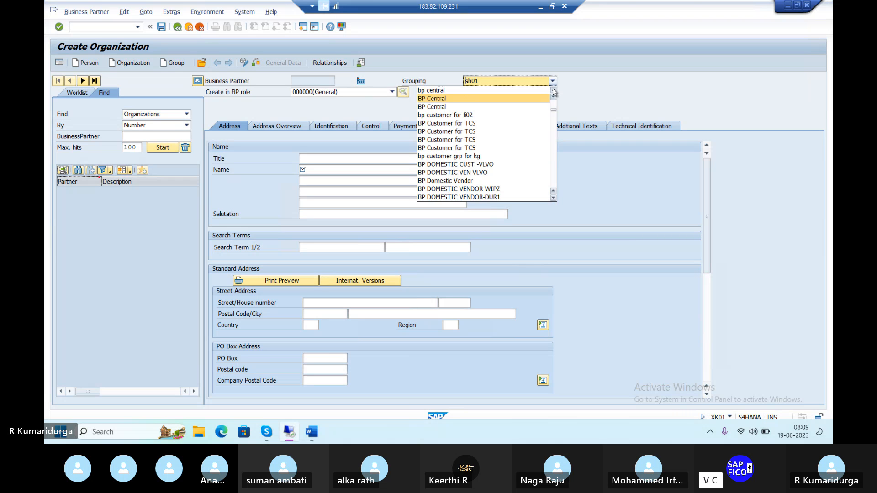
pyautogui.moveTo(554, 92); pyautogui.dragTo(554, 92)
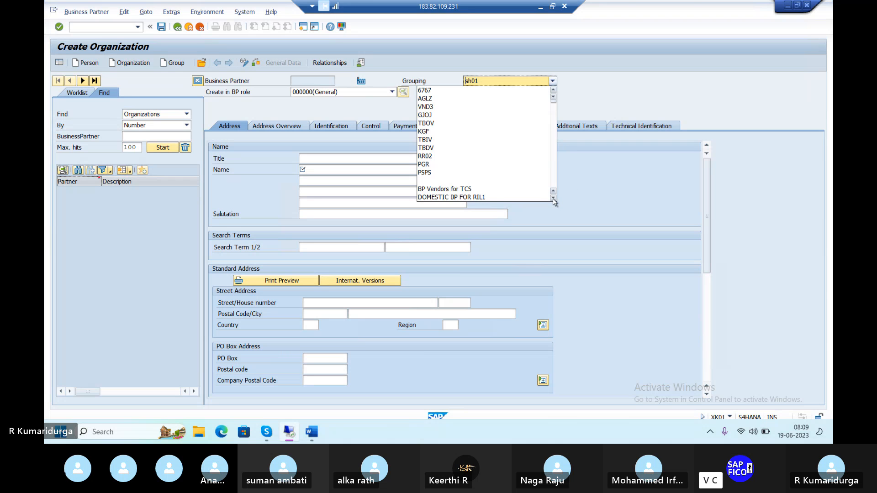
pyautogui.moveTo(554, 199); pyautogui.dragTo(553, 201)
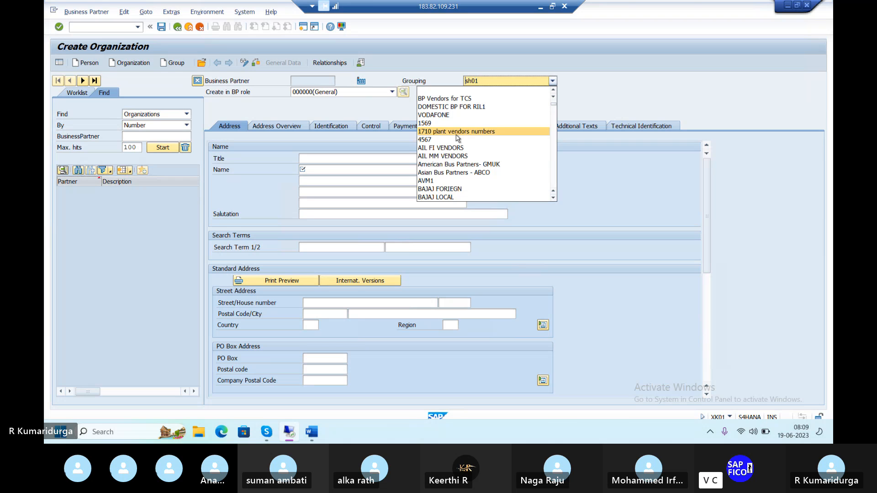
pyautogui.scroll(1, 457, 138)
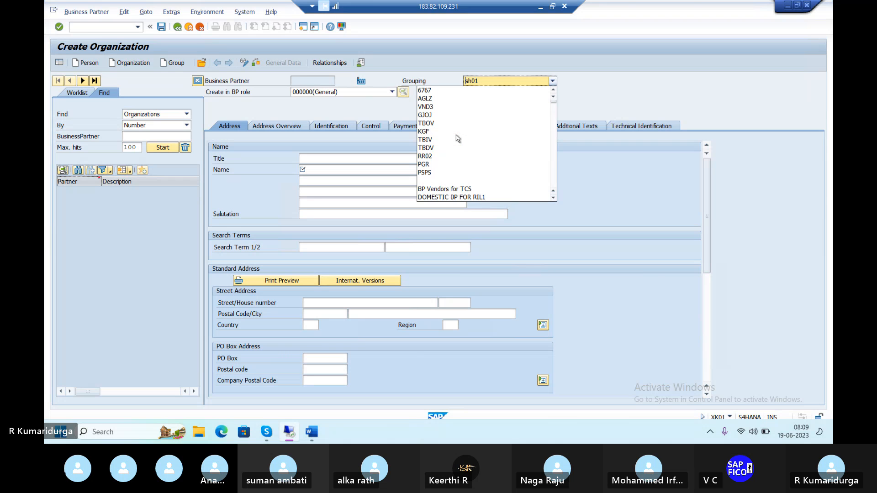
pyautogui.scroll(-10, 457, 138)
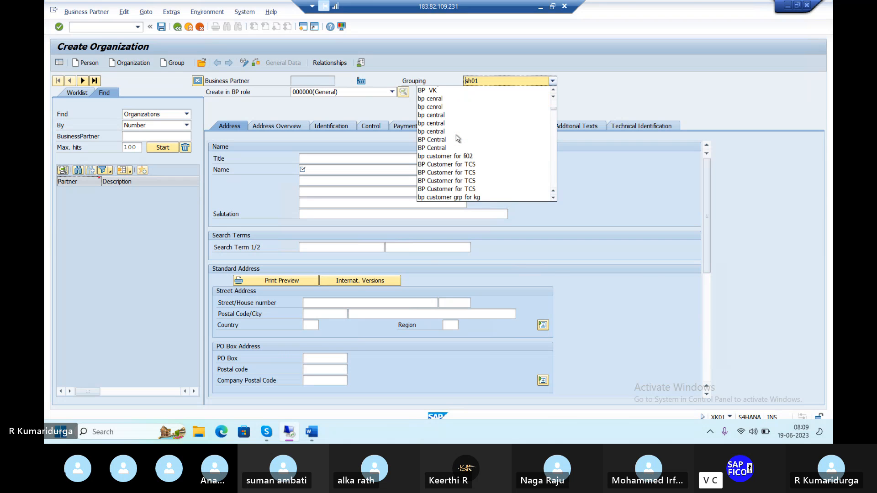
pyautogui.scroll(-2, 458, 138)
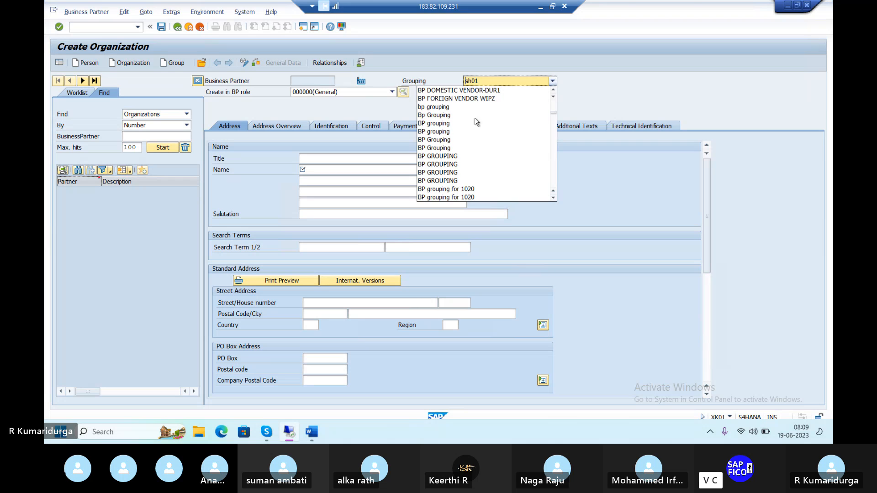
pyautogui.click(497, 82)
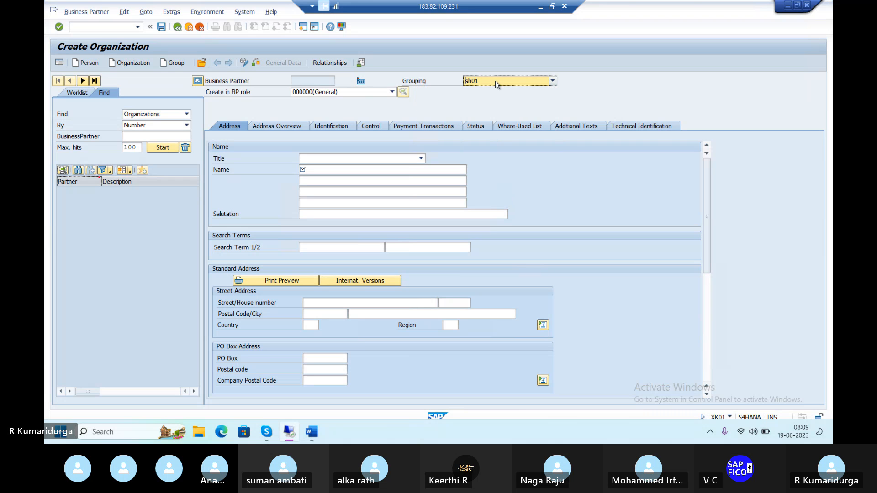
pyautogui.press('Return')
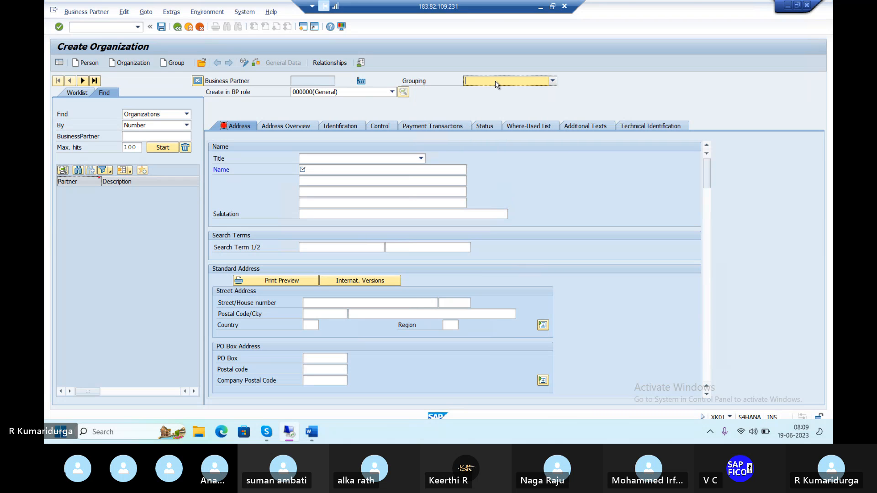
# Step: Search the Grouping list for entries beginning with P, V and D to find the vendor grouping
pyautogui.click(496, 82)
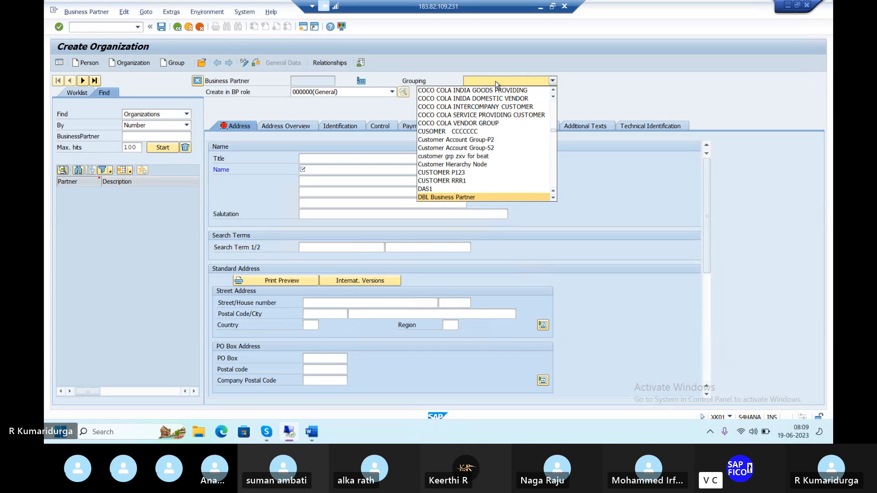
pyautogui.press('p')
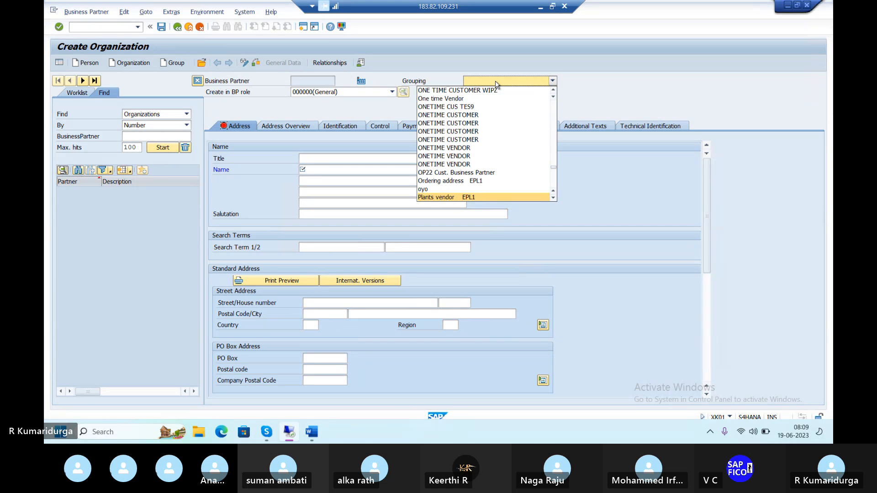
pyautogui.press('v')
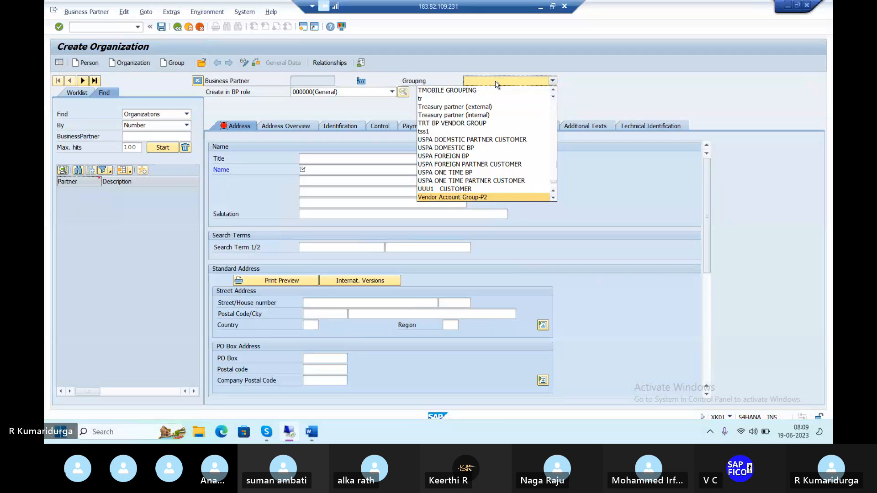
pyautogui.press('d')
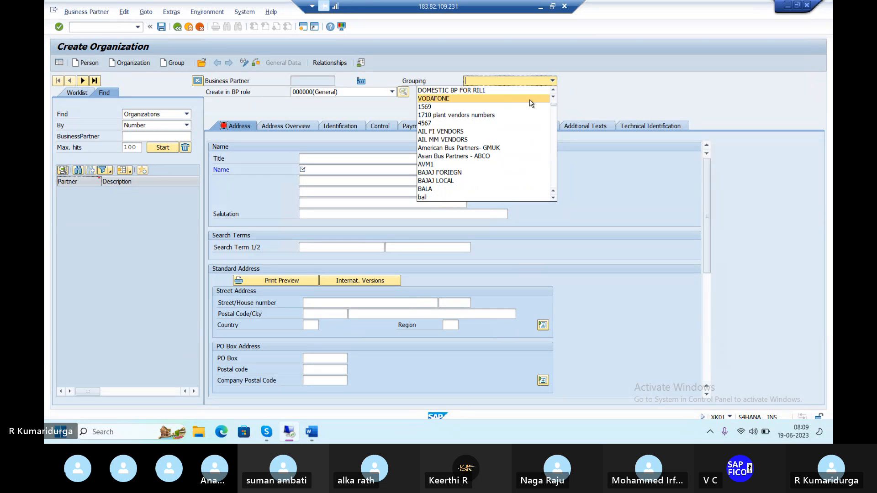
pyautogui.click(554, 199)
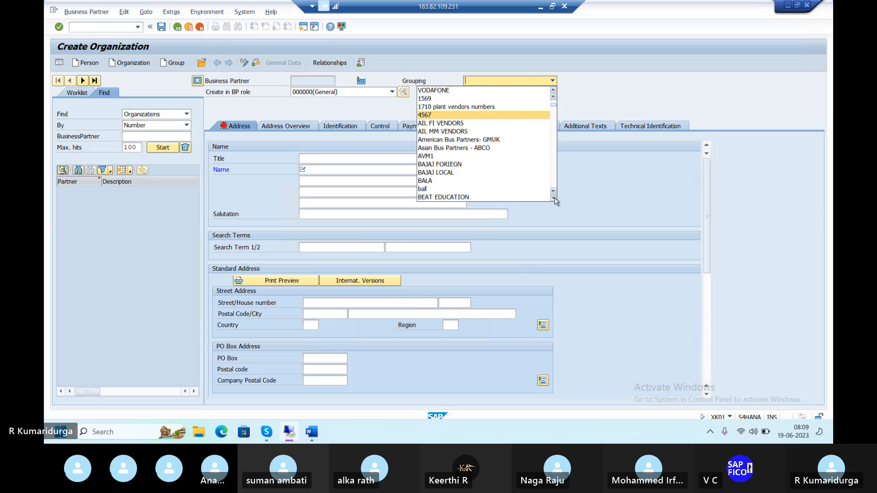
pyautogui.click(553, 198)
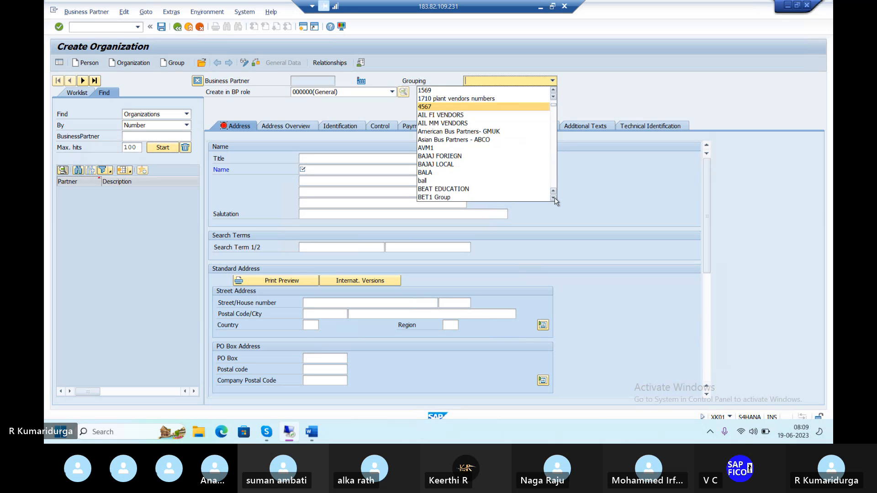
pyautogui.click(554, 91)
pyautogui.click(553, 91)
pyautogui.click(554, 91)
pyautogui.click(554, 91)
pyautogui.click(553, 91)
pyautogui.click(553, 91)
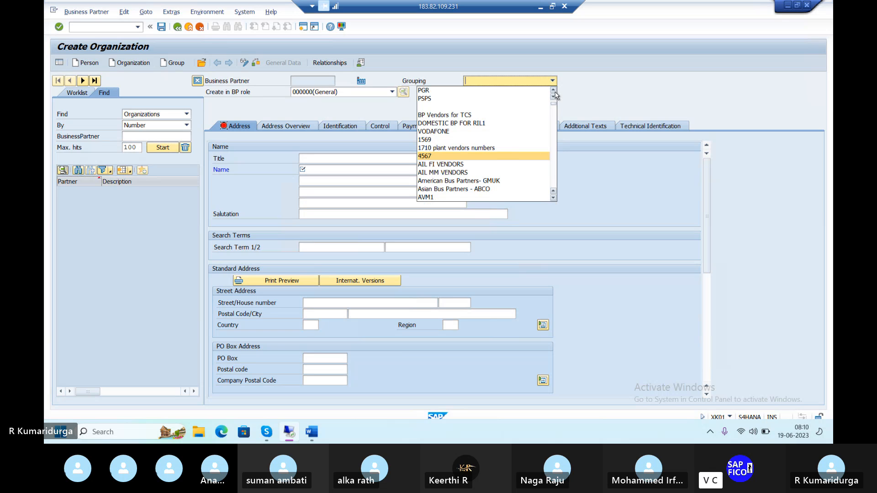
pyautogui.click(506, 82)
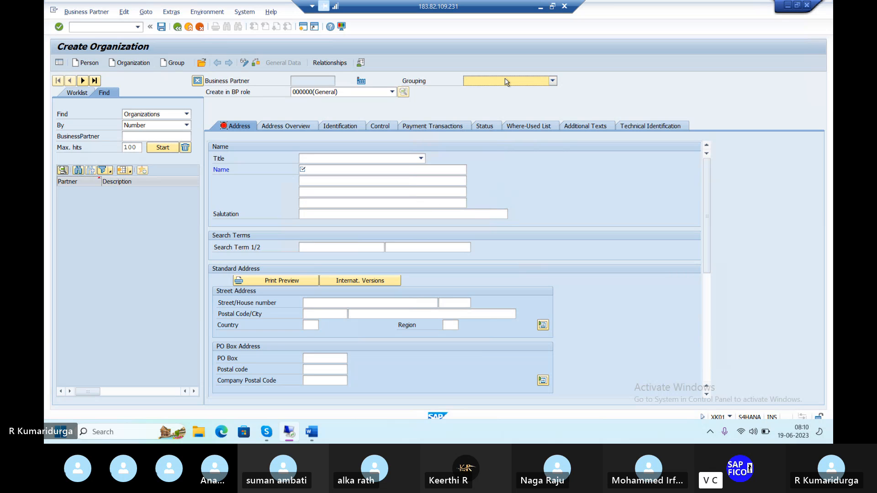
pyautogui.click(506, 81)
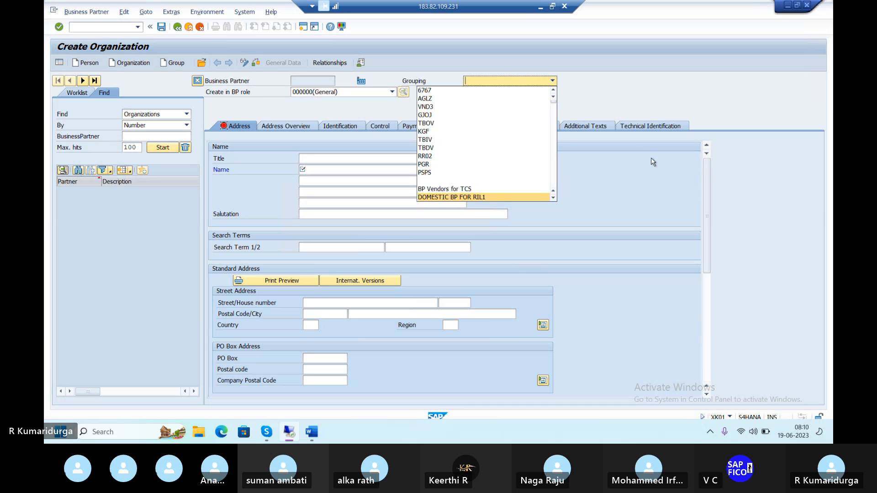
# Step: Jump to groupings beginning with T and scroll through the list looking for the vendor grouping
pyautogui.press('t')
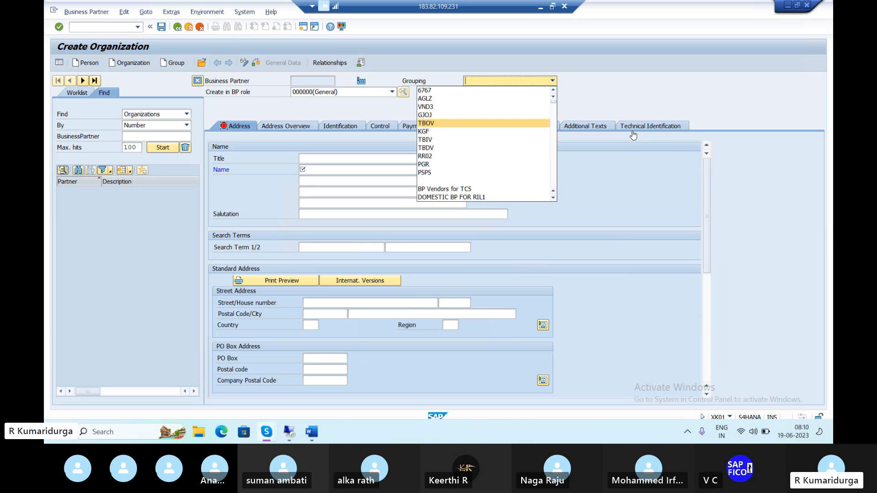
pyautogui.click(554, 198)
pyautogui.click(554, 197)
pyautogui.click(554, 198)
pyautogui.click(553, 197)
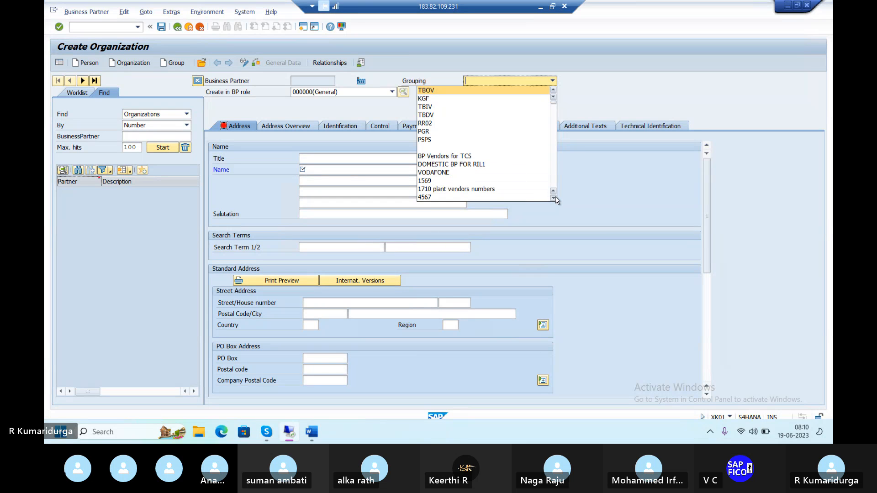
pyautogui.click(553, 198)
pyautogui.click(554, 198)
pyautogui.click(553, 197)
pyautogui.click(553, 198)
pyautogui.click(553, 198)
pyautogui.click(553, 198)
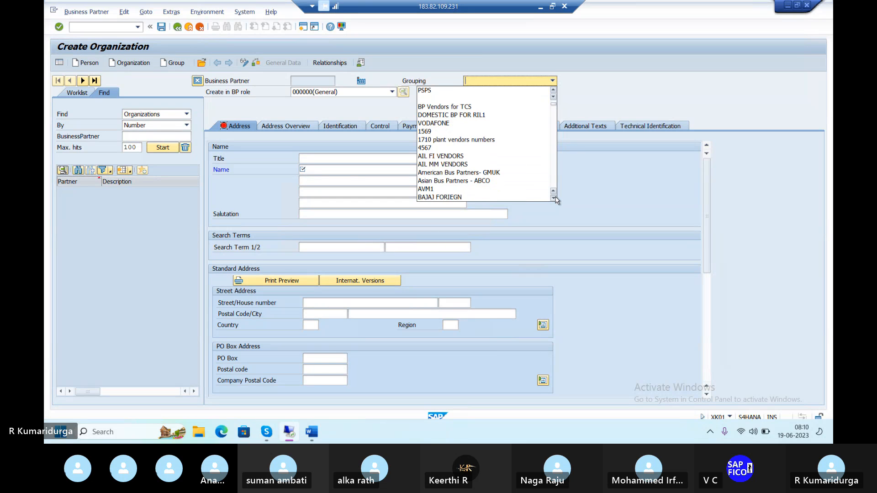
pyautogui.click(553, 198)
pyautogui.click(554, 197)
pyautogui.click(554, 198)
pyautogui.click(554, 197)
pyautogui.click(553, 198)
pyautogui.click(554, 197)
pyautogui.click(554, 198)
pyautogui.click(553, 198)
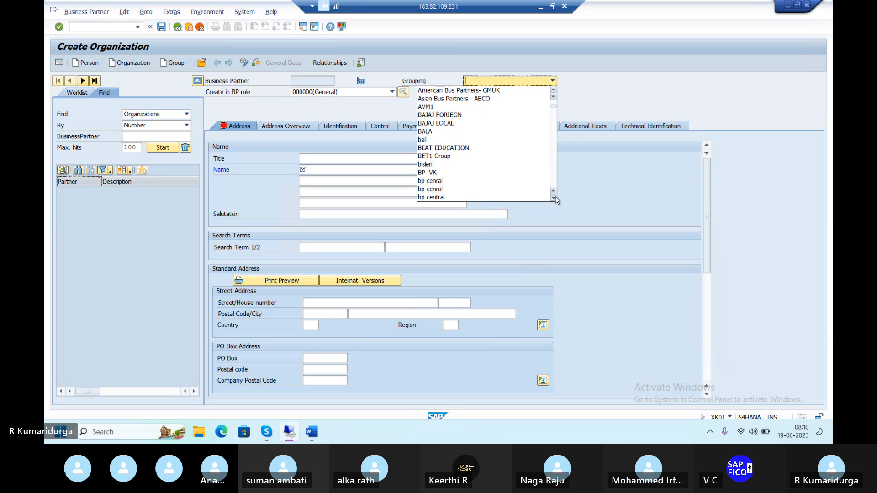
pyautogui.click(554, 198)
pyautogui.click(554, 198)
pyautogui.click(554, 198)
pyautogui.click(553, 198)
pyautogui.click(554, 198)
pyautogui.click(554, 197)
pyautogui.click(553, 198)
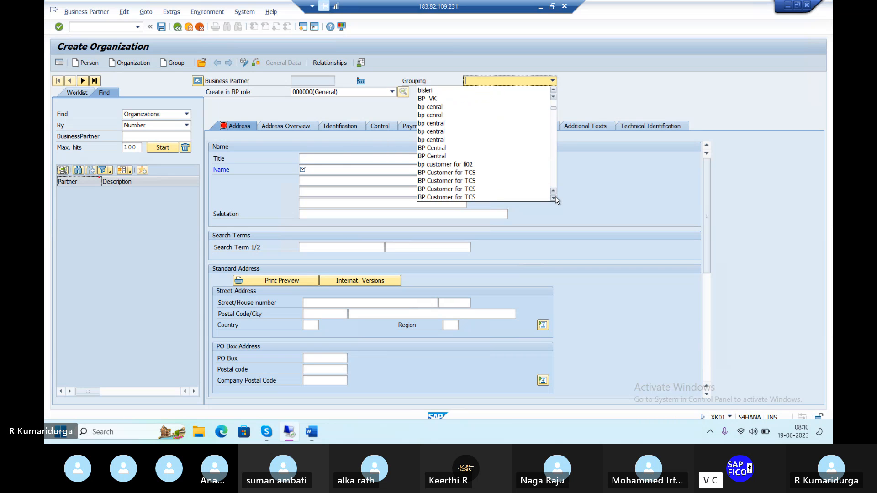
pyautogui.click(554, 198)
pyautogui.click(554, 198)
pyautogui.click(554, 198)
pyautogui.click(554, 198)
pyautogui.click(553, 197)
pyautogui.click(554, 198)
pyautogui.click(553, 198)
pyautogui.click(554, 198)
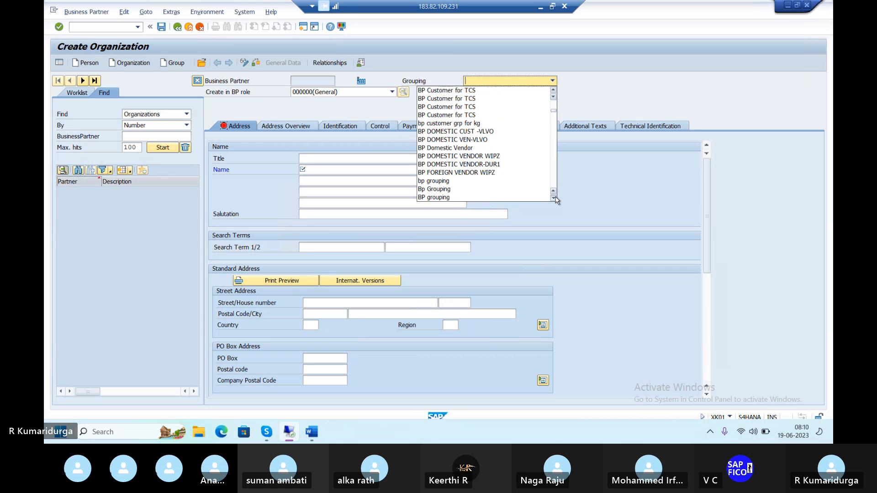
pyautogui.click(554, 198)
pyautogui.click(554, 197)
pyautogui.click(553, 198)
pyautogui.click(554, 198)
pyautogui.click(554, 197)
pyautogui.click(554, 198)
pyautogui.click(553, 198)
pyautogui.click(553, 198)
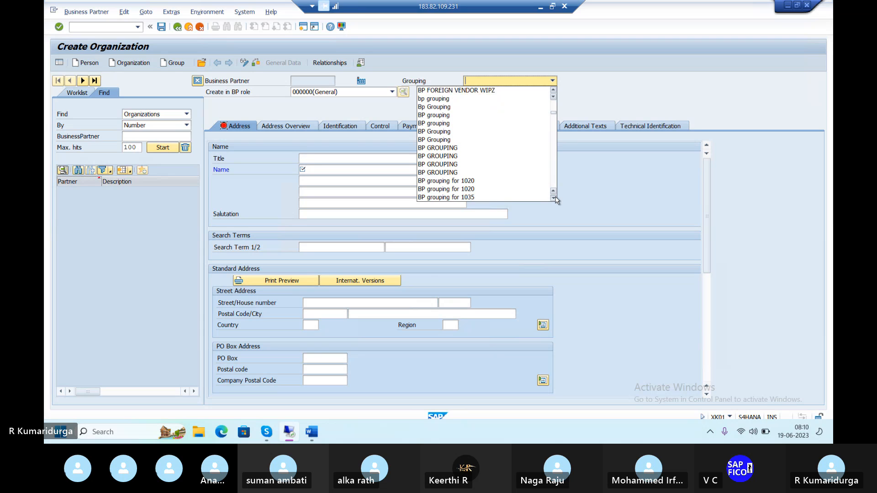
pyautogui.click(554, 198)
pyautogui.click(554, 197)
pyautogui.click(553, 198)
pyautogui.click(554, 198)
pyautogui.click(554, 198)
pyautogui.click(553, 197)
pyautogui.click(553, 198)
pyautogui.click(553, 198)
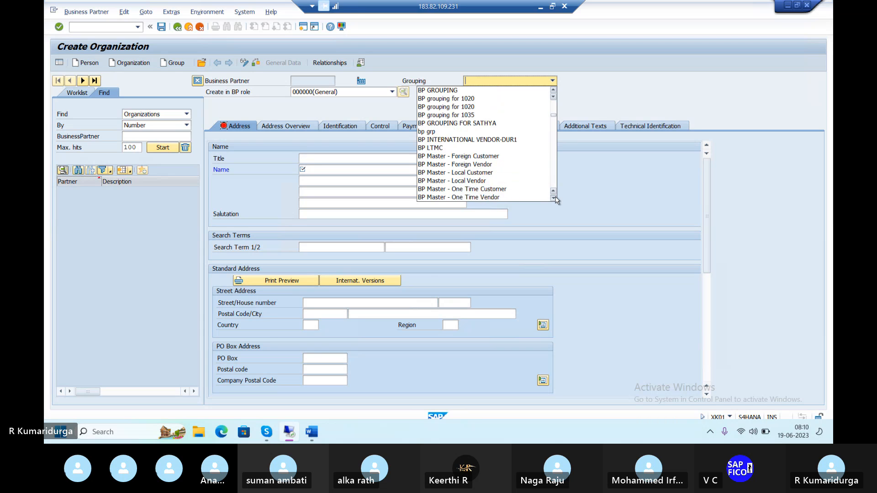
pyautogui.click(553, 198)
pyautogui.click(554, 198)
pyautogui.click(553, 198)
pyautogui.click(554, 198)
pyautogui.click(554, 197)
pyautogui.click(554, 197)
pyautogui.click(554, 198)
pyautogui.click(553, 198)
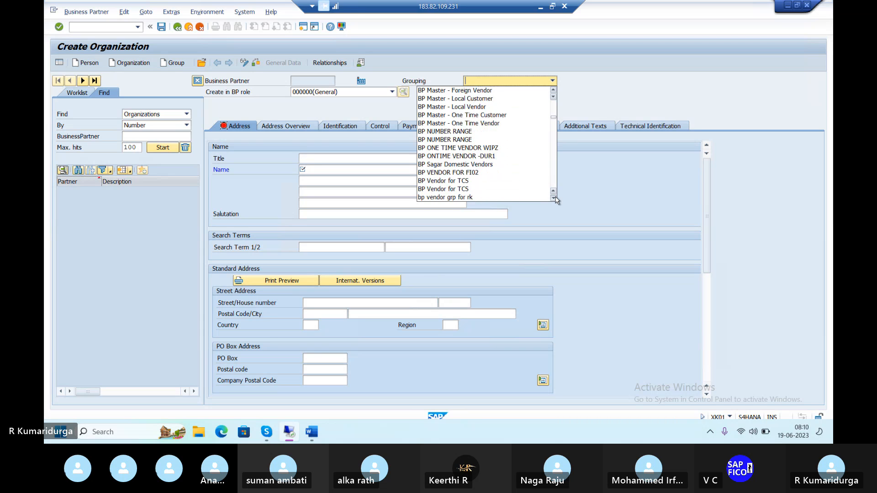
pyautogui.click(554, 198)
pyautogui.click(554, 198)
pyautogui.click(554, 198)
pyautogui.click(553, 198)
pyautogui.click(554, 198)
pyautogui.click(553, 198)
pyautogui.click(553, 197)
pyautogui.click(553, 198)
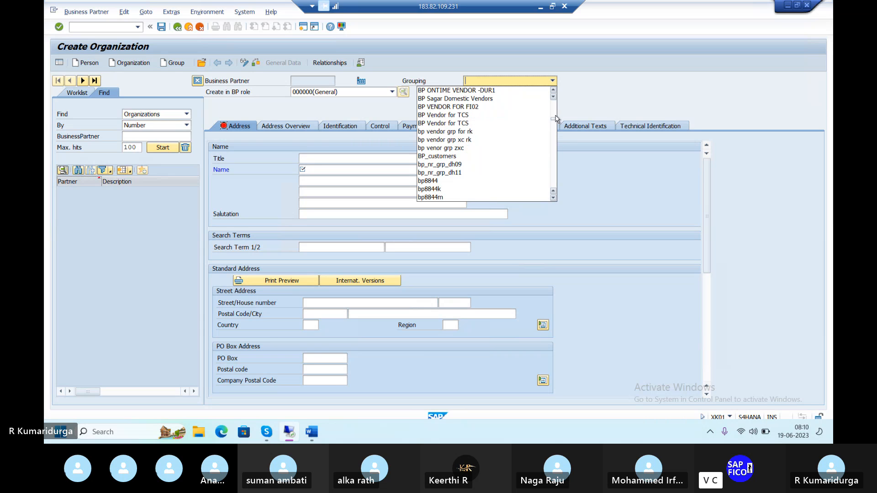
pyautogui.click(554, 91)
pyautogui.click(554, 91)
pyautogui.click(554, 91)
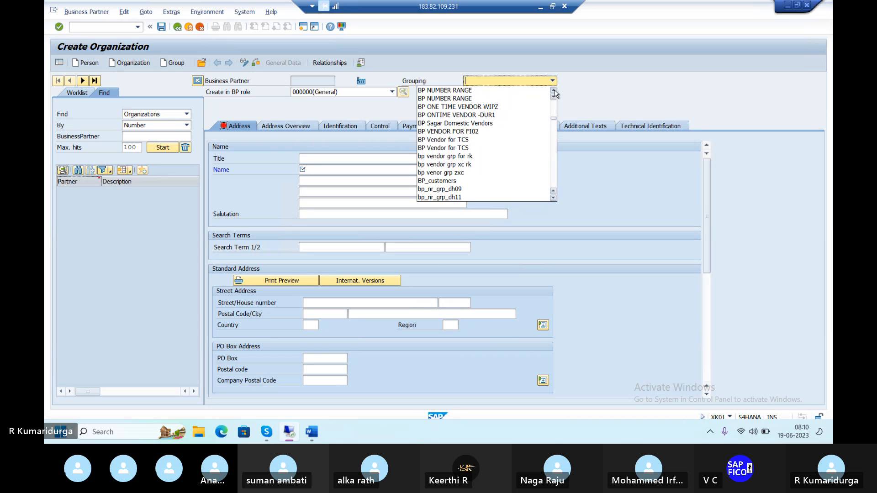
pyautogui.click(553, 91)
pyautogui.click(553, 91)
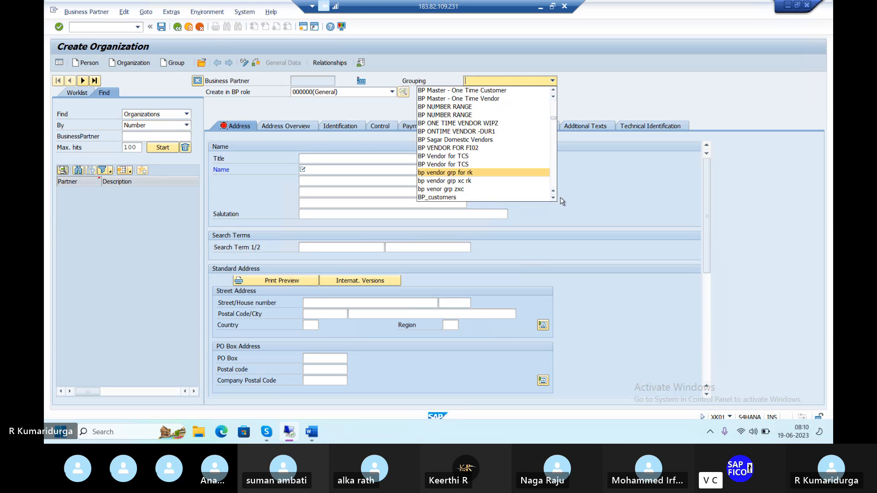
# Step: Scroll down the Grouping list through the B, C and D groupings, looking for the vendor grouping
pyautogui.scroll(-7, 553, 202)
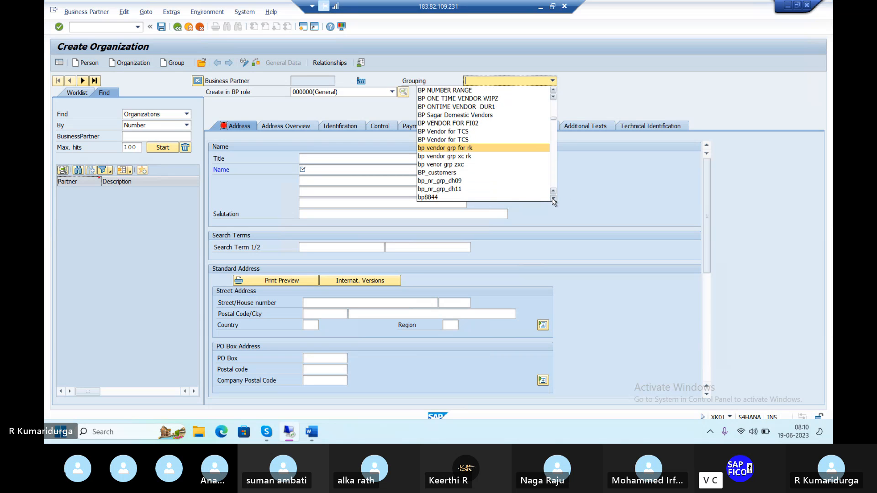
pyautogui.scroll(-8, 553, 202)
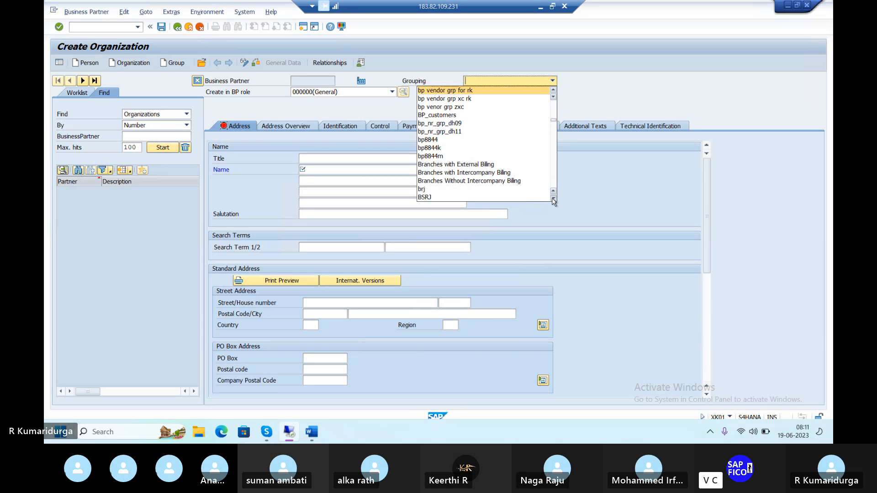
pyautogui.scroll(-9, 553, 201)
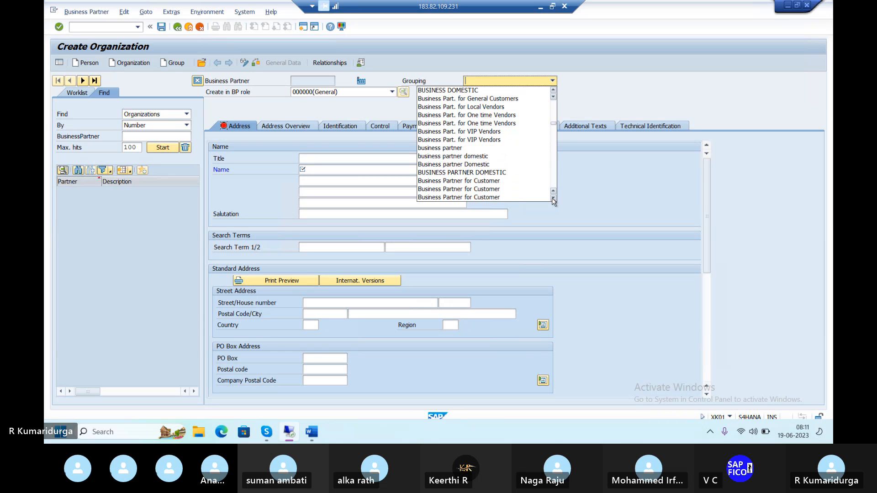
pyautogui.scroll(-4, 553, 201)
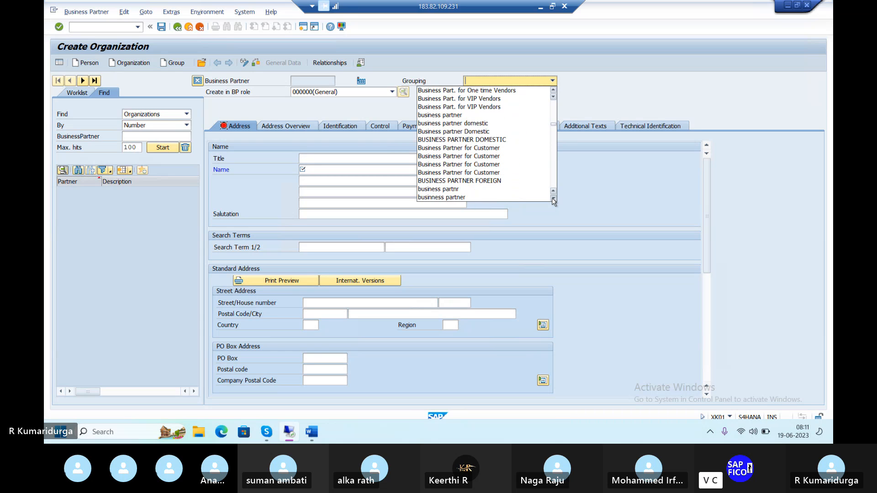
pyautogui.scroll(-8, 553, 201)
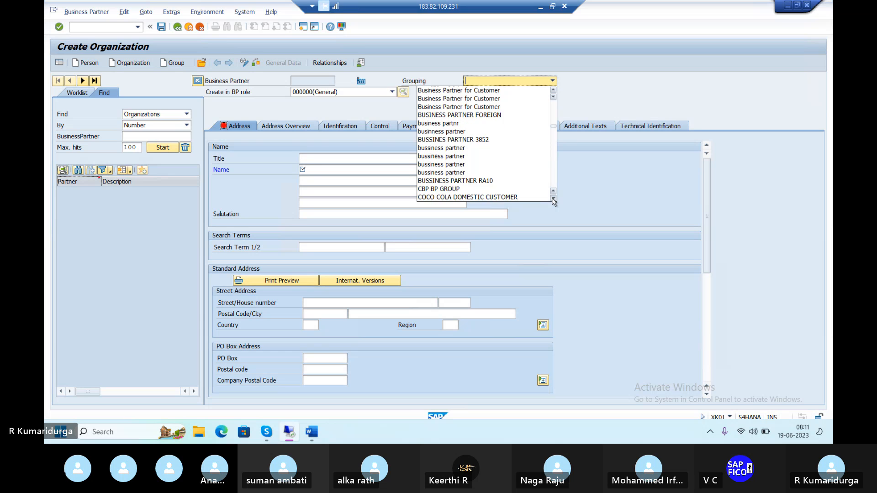
pyautogui.scroll(-11, 553, 202)
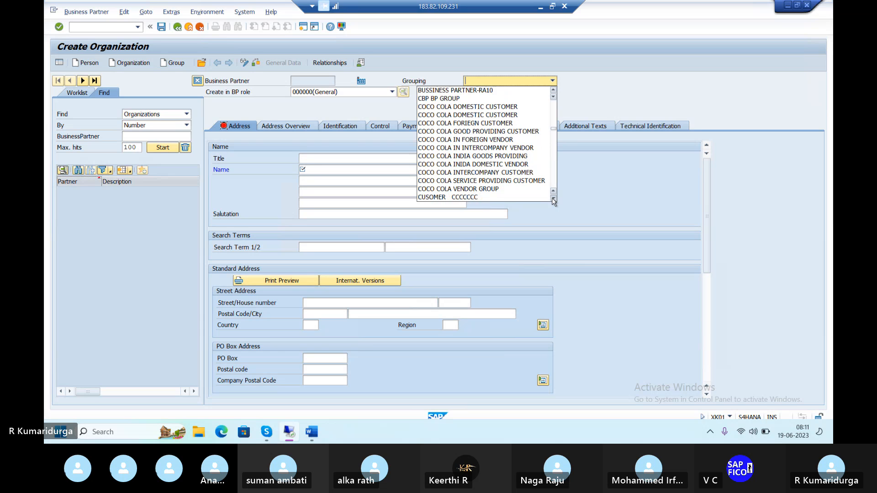
pyautogui.scroll(-9, 553, 201)
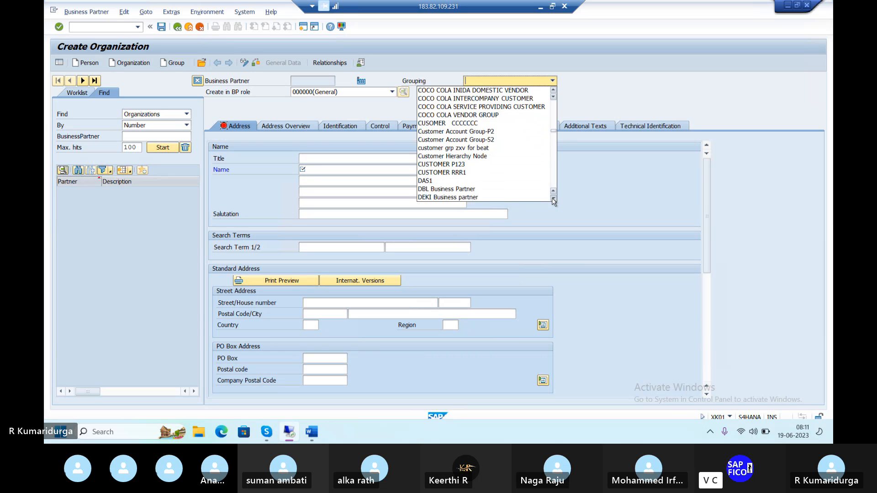
pyautogui.scroll(-2, 553, 202)
pyautogui.scroll(-3, 553, 201)
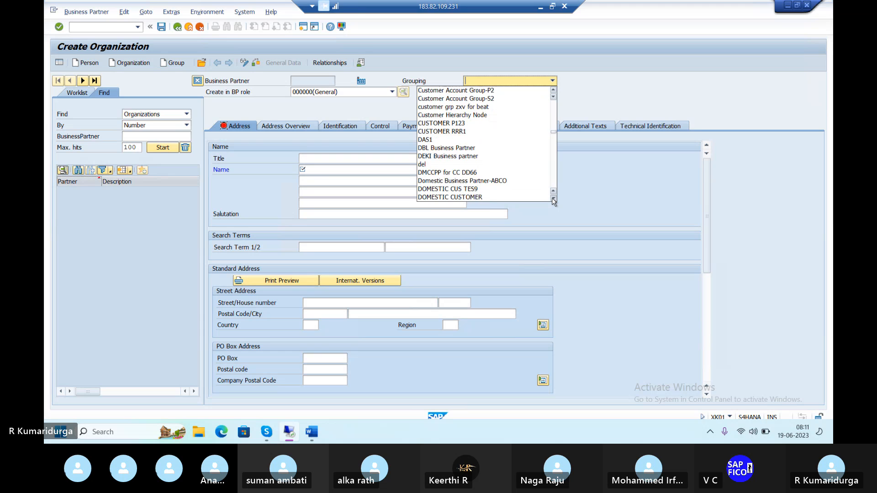
pyautogui.scroll(-9, 553, 202)
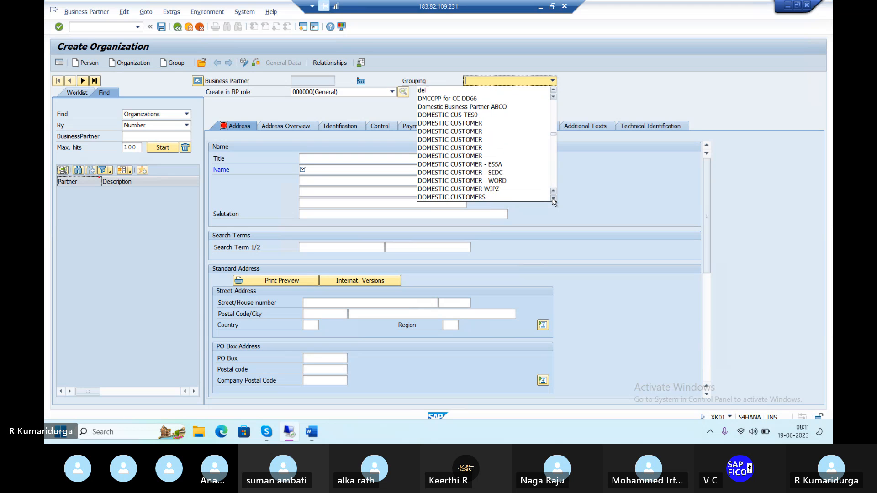
pyautogui.scroll(-9, 553, 201)
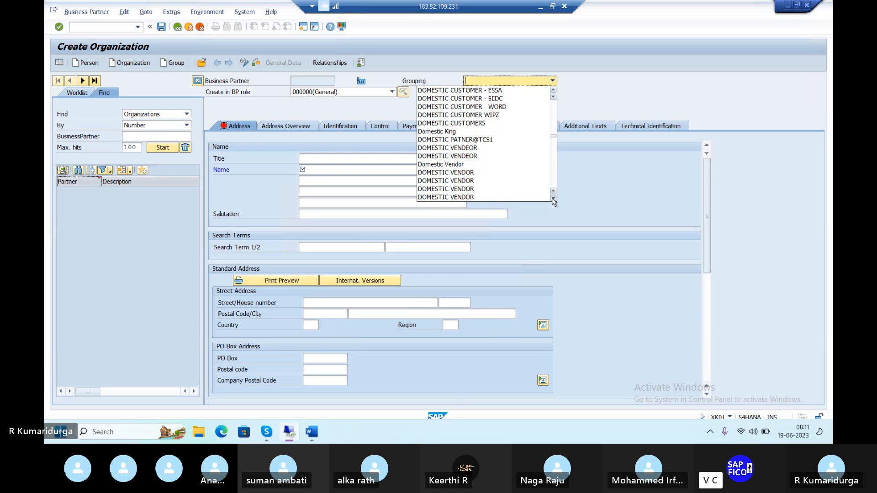
pyautogui.scroll(-9, 553, 201)
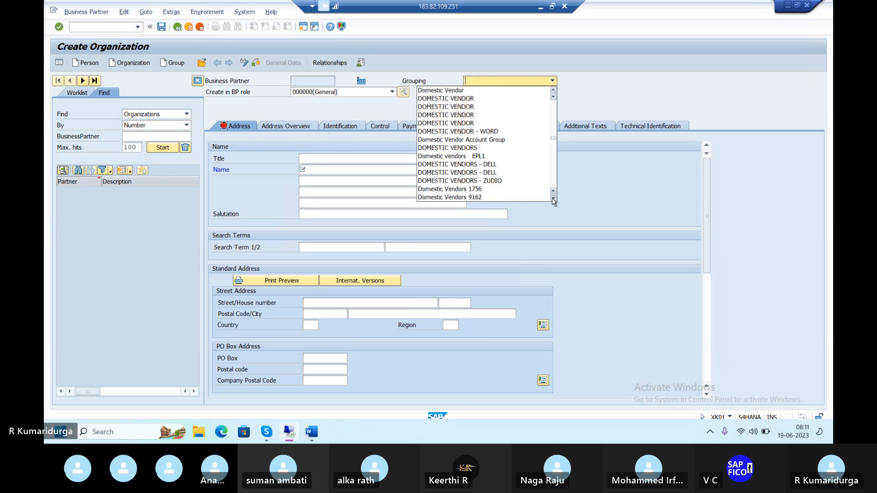
pyautogui.scroll(-6, 553, 202)
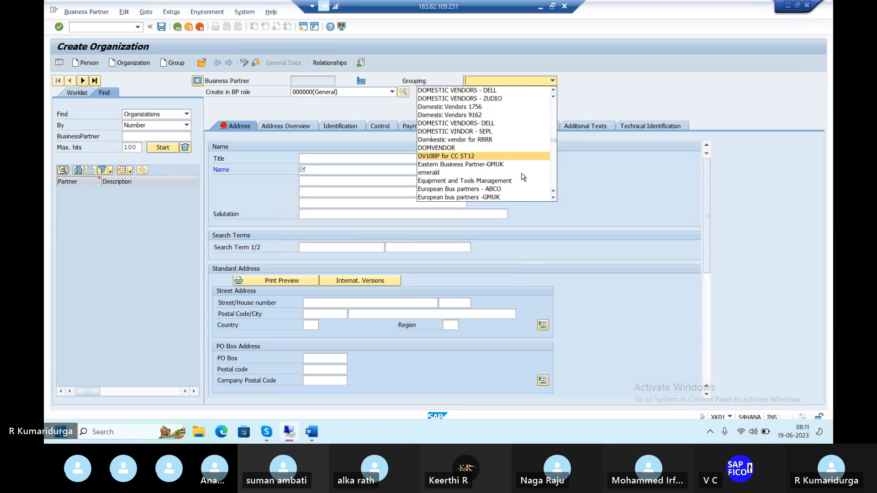
pyautogui.click(553, 198)
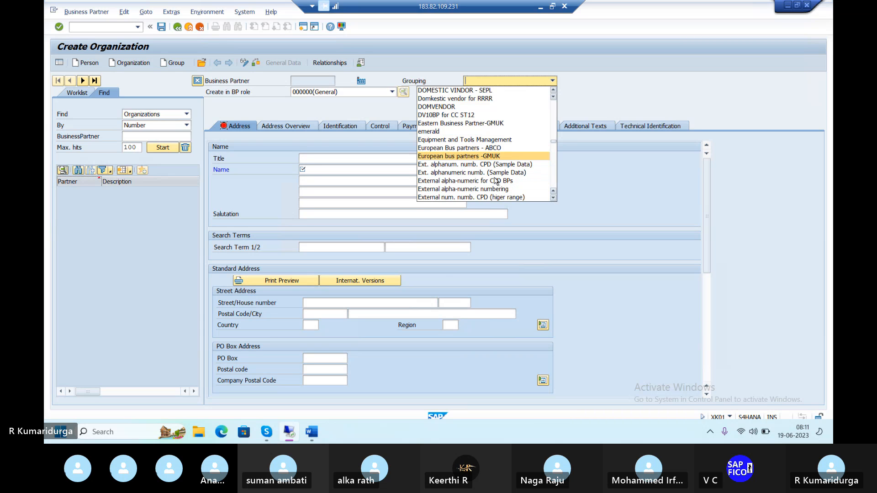
# Step: Scroll back up the Grouping list to the Business Part. vendor groupings
pyautogui.scroll(1, 485, 171)
pyautogui.scroll(3, 485, 171)
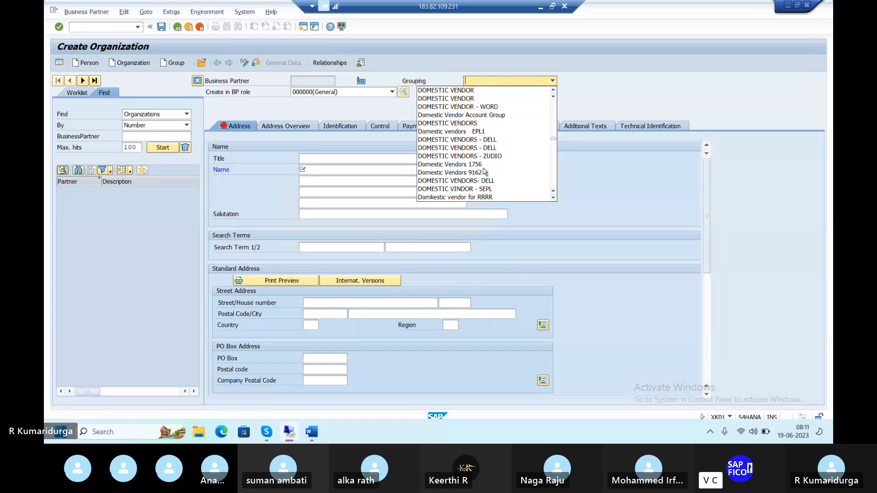
pyautogui.scroll(8, 485, 171)
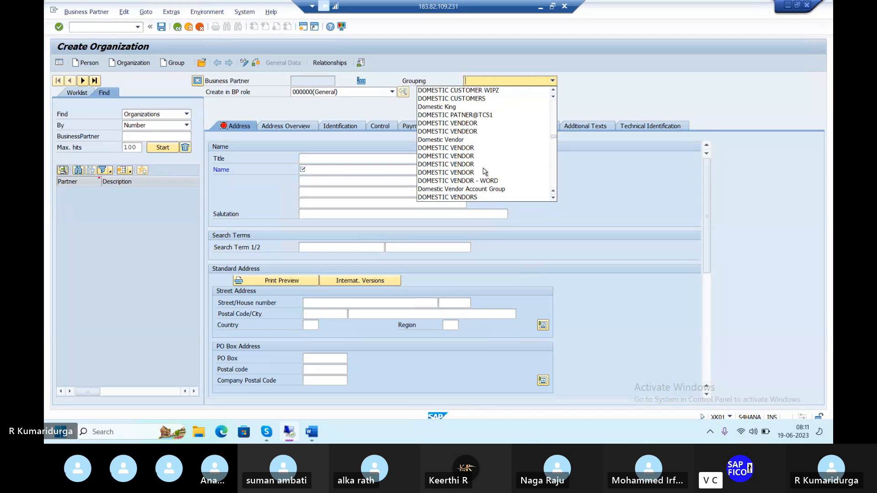
pyautogui.scroll(4, 485, 172)
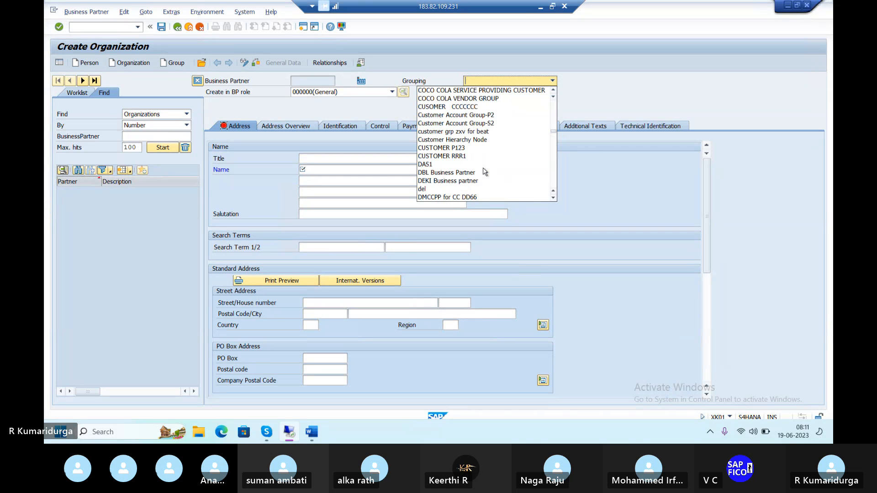
pyautogui.scroll(6, 485, 171)
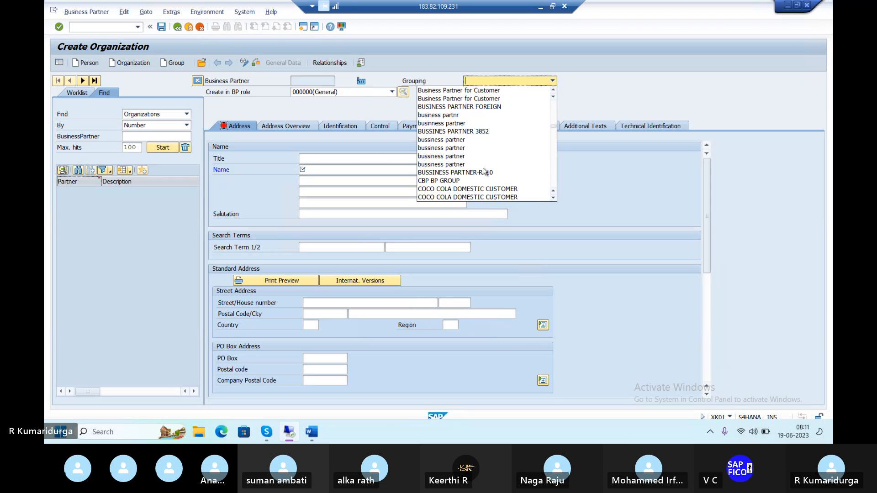
pyautogui.scroll(2, 485, 171)
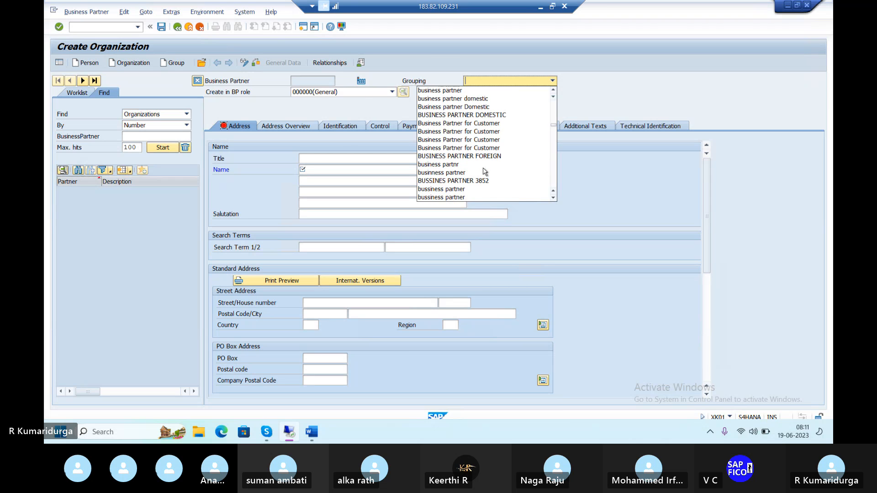
pyautogui.scroll(3, 485, 171)
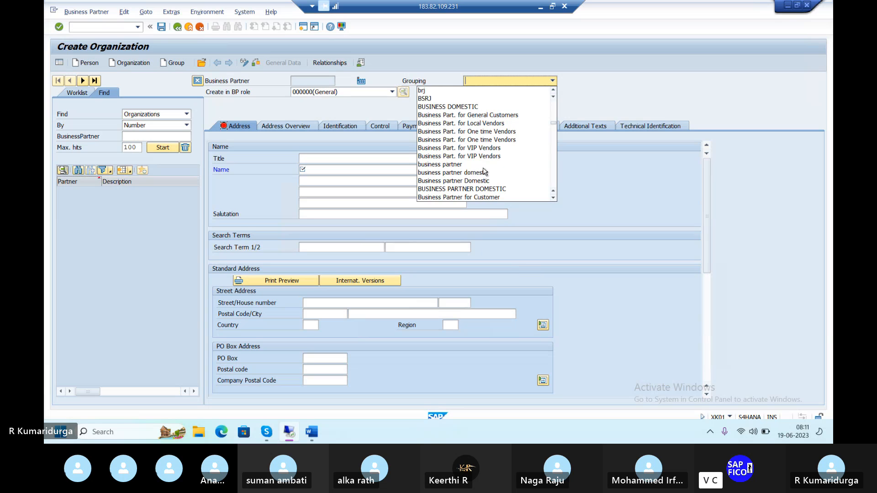
pyautogui.scroll(2, 485, 171)
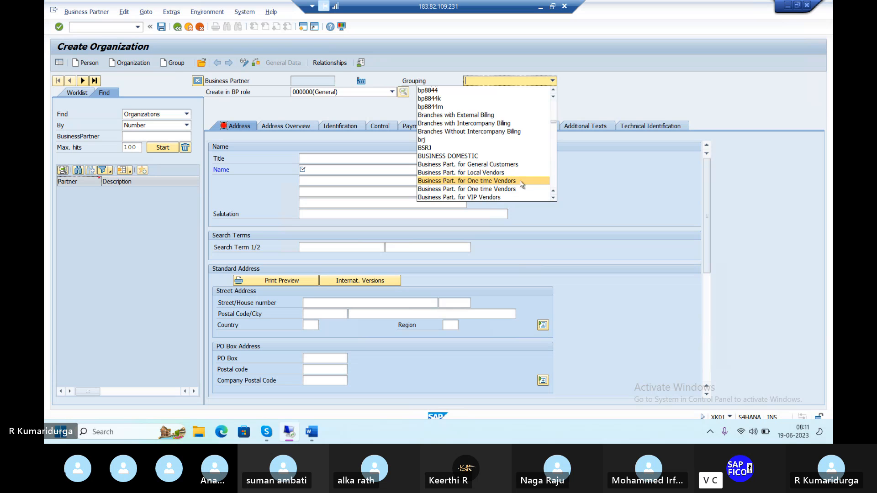
# Step: Scroll down the Grouping list from the Business Part. groupings through the C, D, E, F and I entries, looking for the vendor grouping
pyautogui.click(553, 183)
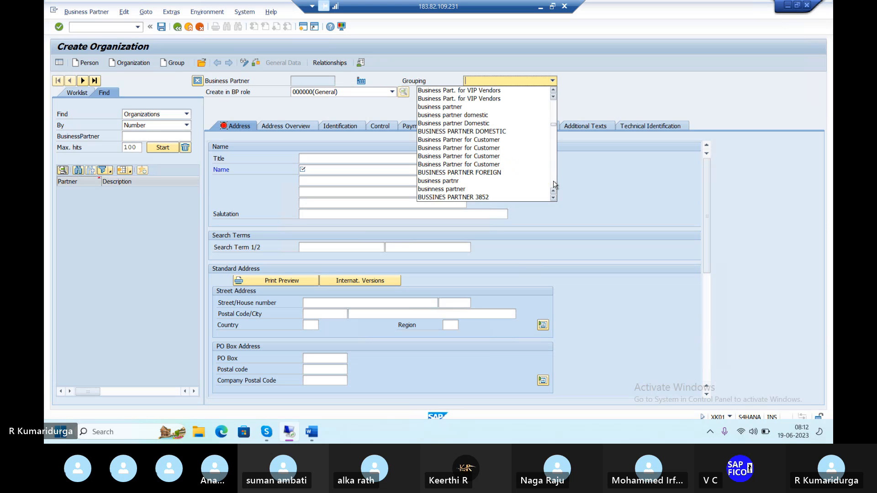
pyautogui.click(554, 184)
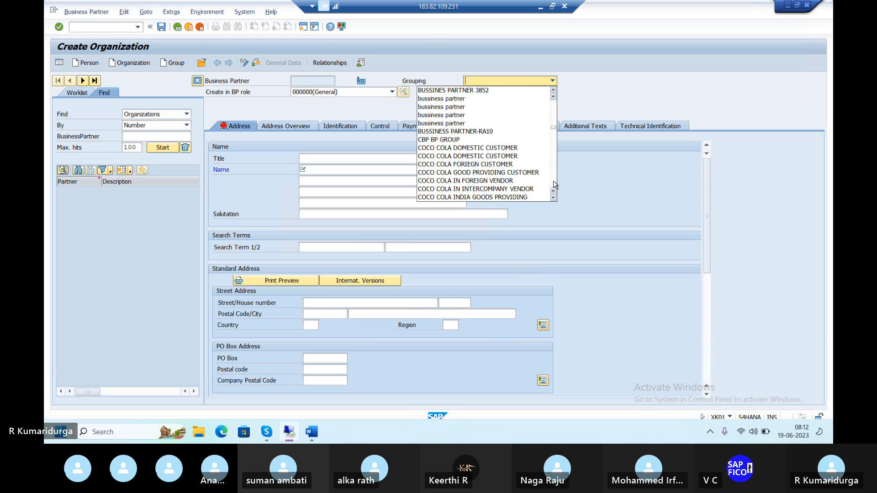
pyautogui.click(554, 183)
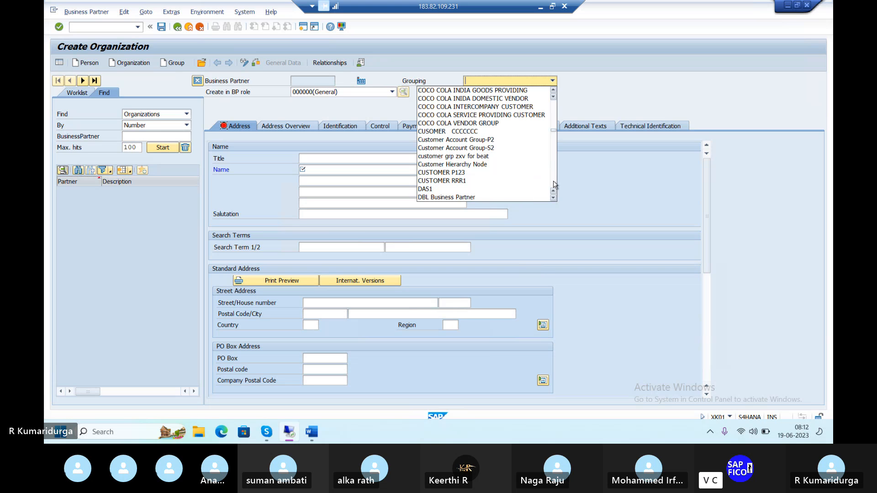
pyautogui.click(554, 184)
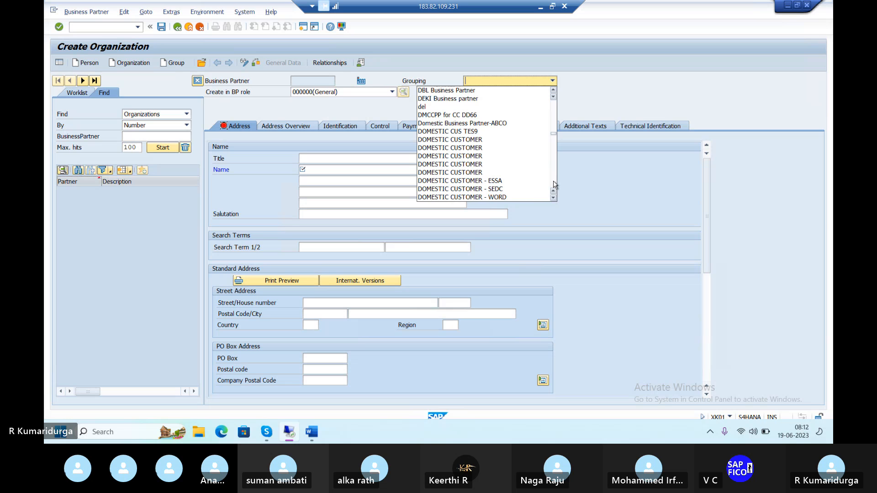
pyautogui.click(554, 184)
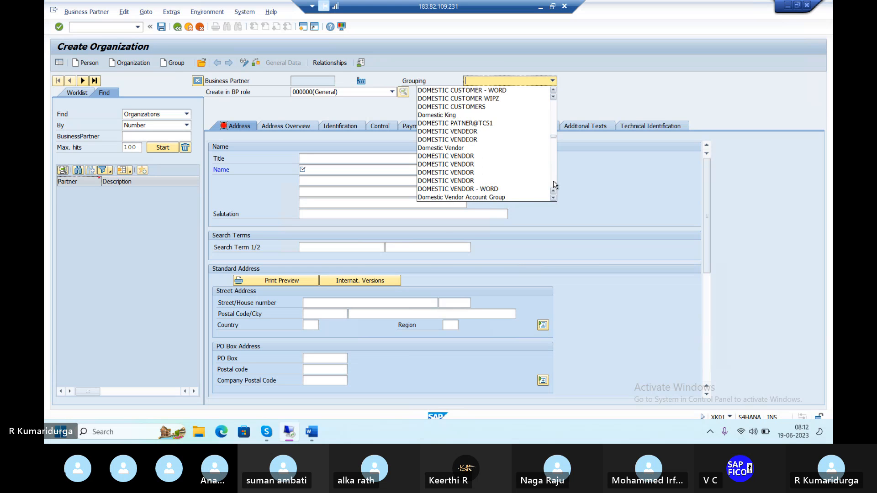
pyautogui.click(554, 184)
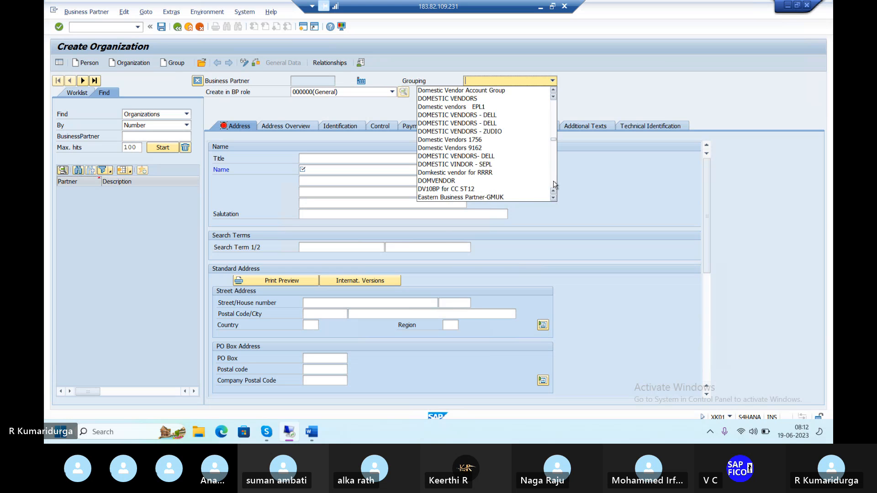
pyautogui.click(554, 184)
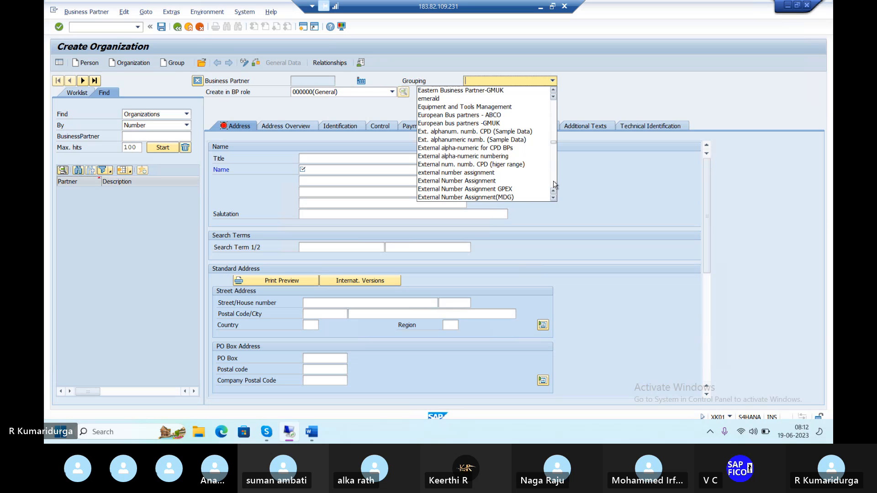
pyautogui.click(554, 183)
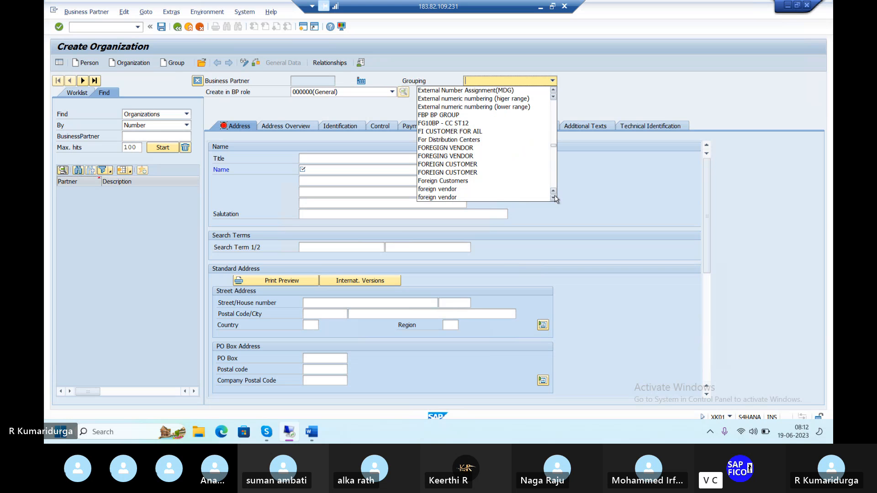
pyautogui.click(554, 198)
pyautogui.click(554, 197)
pyautogui.click(553, 197)
pyautogui.click(553, 197)
pyautogui.click(553, 198)
pyautogui.click(554, 197)
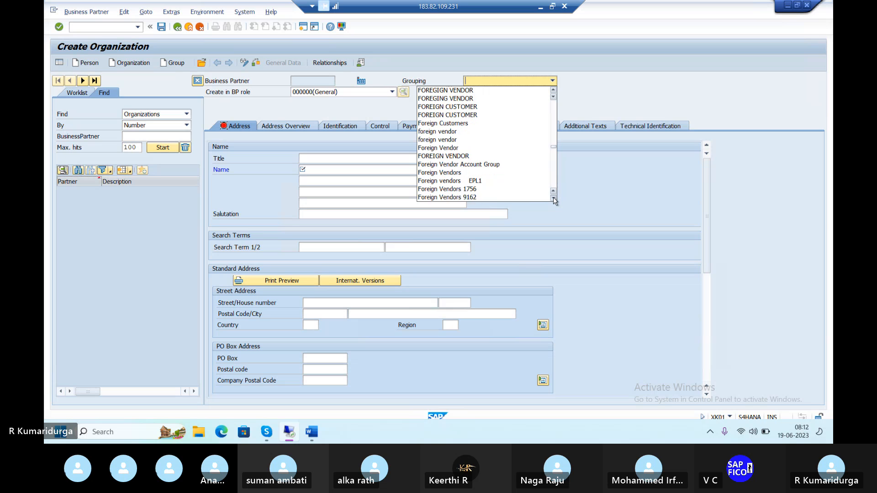
pyautogui.click(554, 197)
pyautogui.click(553, 197)
pyautogui.click(554, 198)
pyautogui.click(554, 198)
pyautogui.click(554, 198)
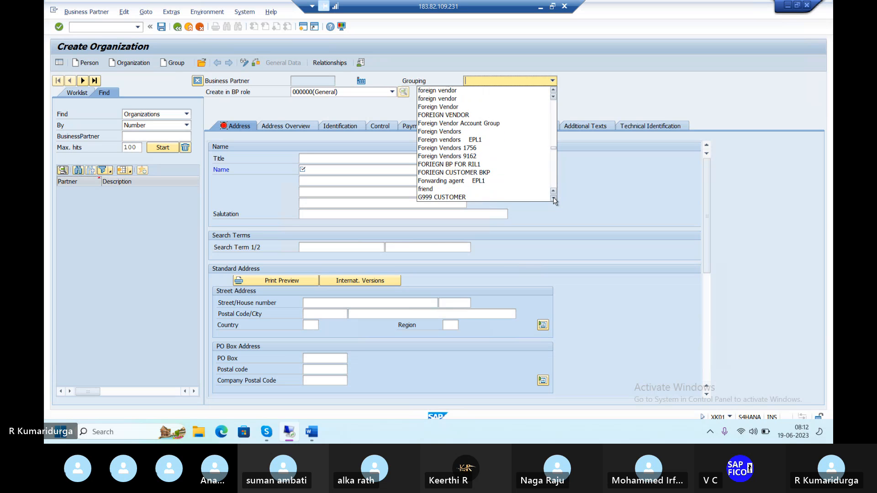
pyautogui.click(554, 198)
pyautogui.click(554, 198)
pyautogui.click(554, 197)
pyautogui.click(554, 198)
pyautogui.click(554, 198)
pyautogui.click(553, 198)
pyautogui.click(554, 197)
pyautogui.click(554, 198)
pyautogui.click(554, 198)
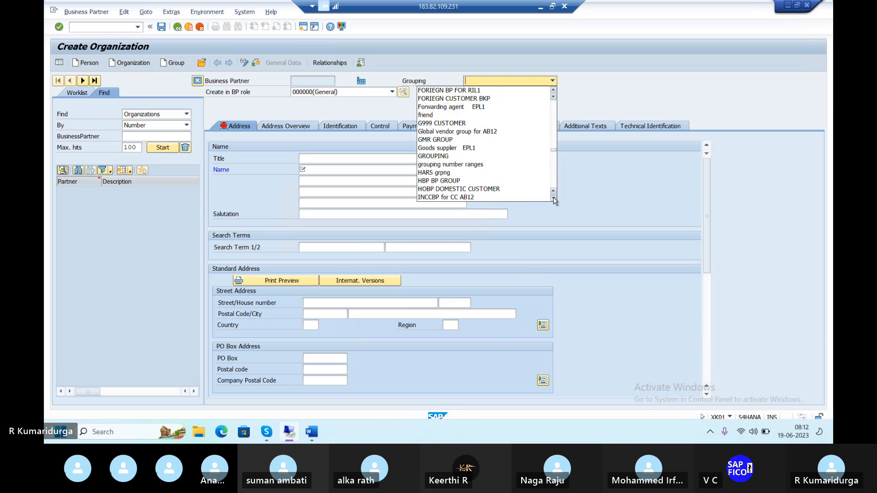
pyautogui.click(553, 198)
pyautogui.click(553, 198)
pyautogui.click(554, 198)
pyautogui.click(554, 198)
pyautogui.click(554, 198)
pyautogui.click(553, 198)
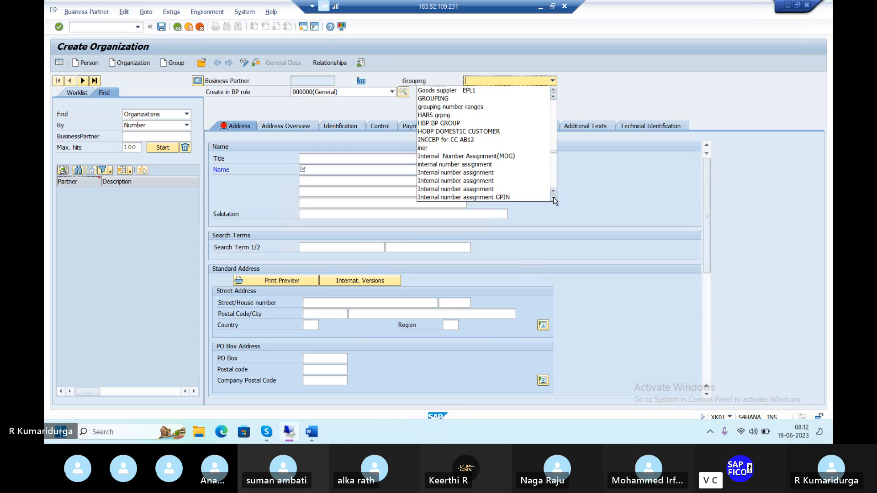
pyautogui.click(554, 198)
pyautogui.click(553, 198)
pyautogui.click(554, 198)
pyautogui.click(554, 198)
pyautogui.click(553, 198)
pyautogui.click(553, 198)
pyautogui.click(553, 198)
pyautogui.click(553, 198)
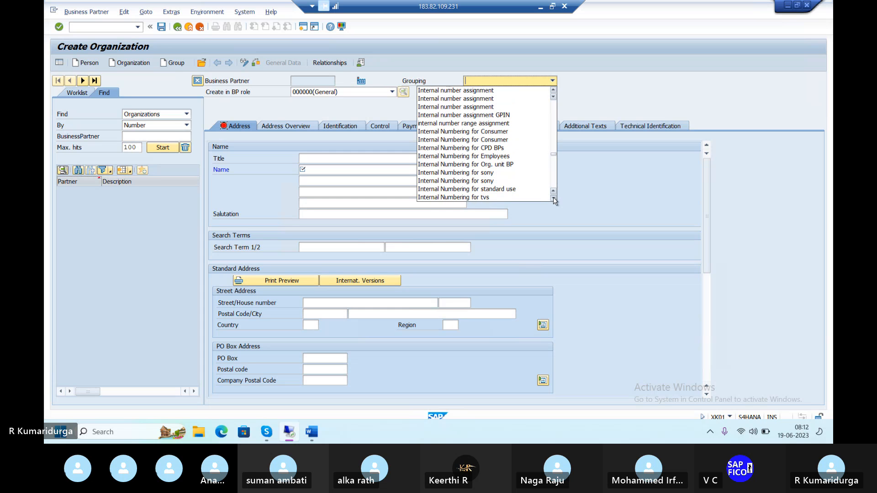
pyautogui.click(553, 198)
pyautogui.click(554, 198)
pyautogui.click(553, 198)
pyautogui.click(554, 197)
pyautogui.click(553, 198)
pyautogui.click(553, 198)
pyautogui.click(553, 198)
pyautogui.click(553, 198)
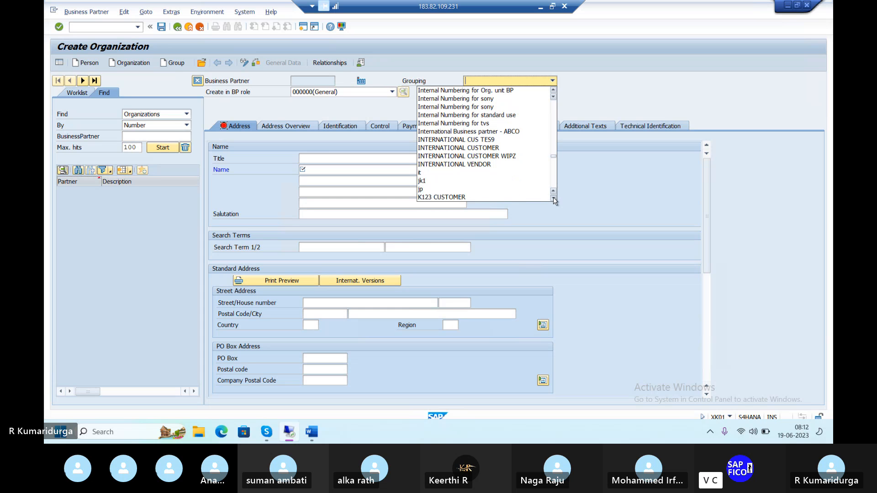
pyautogui.click(553, 198)
# Step: Continue scrolling the Grouping list through the L, M, O, P, S, T, U and V entries to its end
pyautogui.click(553, 198)
pyautogui.click(553, 198)
pyautogui.click(554, 198)
pyautogui.click(554, 198)
pyautogui.click(554, 198)
pyautogui.click(553, 198)
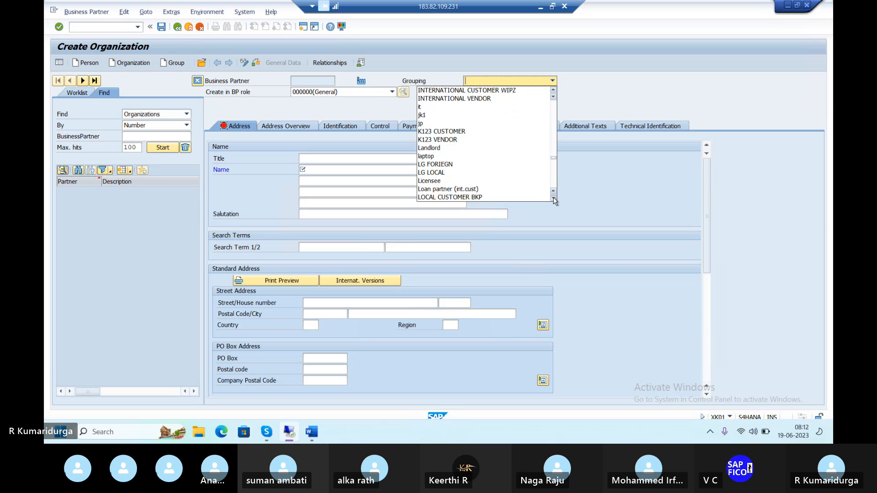
pyautogui.click(553, 198)
pyautogui.click(553, 198)
pyautogui.click(554, 197)
pyautogui.click(553, 198)
pyautogui.click(554, 198)
pyautogui.click(553, 198)
pyautogui.click(554, 197)
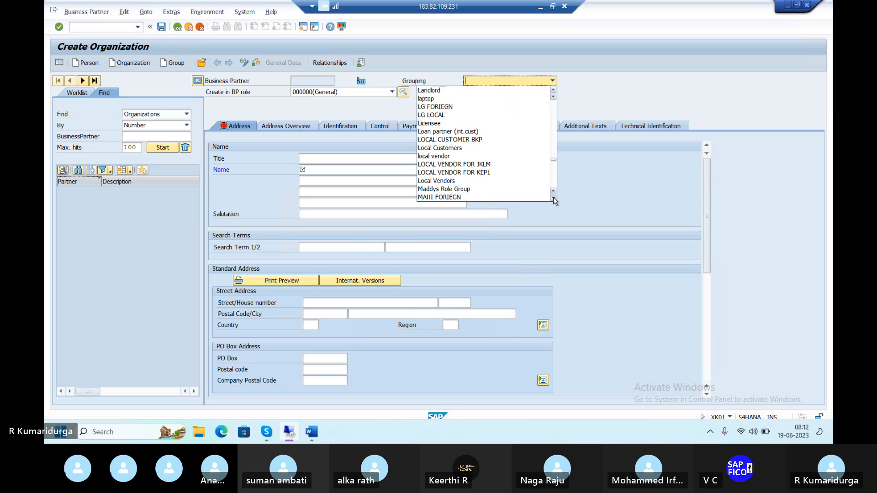
pyautogui.click(553, 197)
pyautogui.click(554, 197)
pyautogui.click(554, 198)
pyautogui.click(554, 198)
pyautogui.click(554, 197)
pyautogui.click(554, 197)
pyautogui.click(554, 197)
pyautogui.click(553, 198)
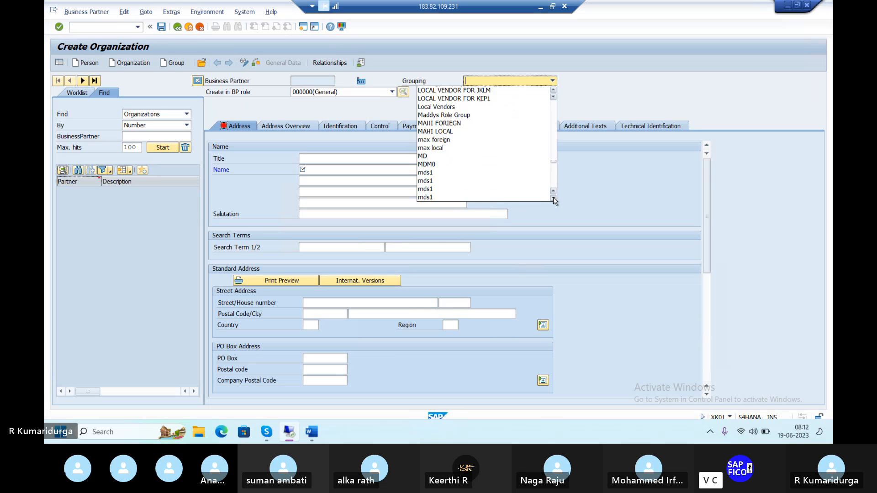
pyautogui.click(553, 197)
pyautogui.click(553, 198)
pyautogui.click(553, 198)
pyautogui.click(554, 197)
pyautogui.click(554, 198)
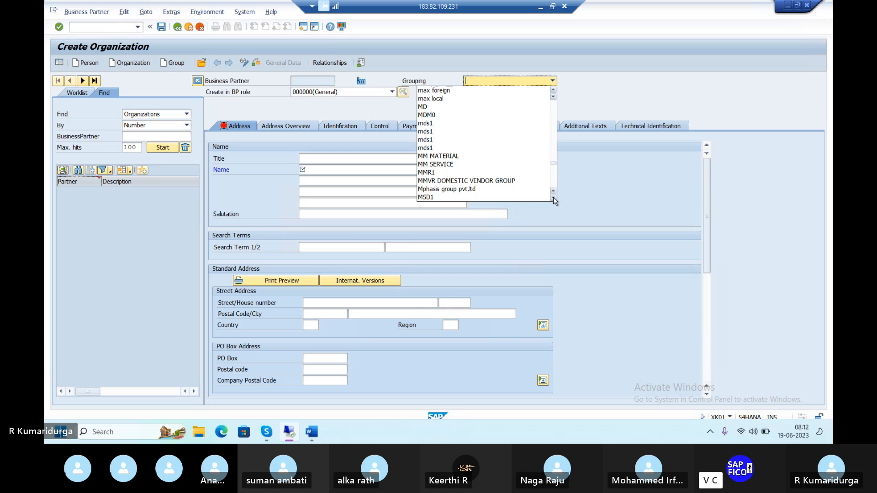
pyautogui.click(554, 198)
pyautogui.click(554, 197)
pyautogui.click(554, 198)
pyautogui.click(554, 197)
pyautogui.click(554, 198)
pyautogui.click(553, 198)
pyautogui.click(554, 197)
pyautogui.click(554, 197)
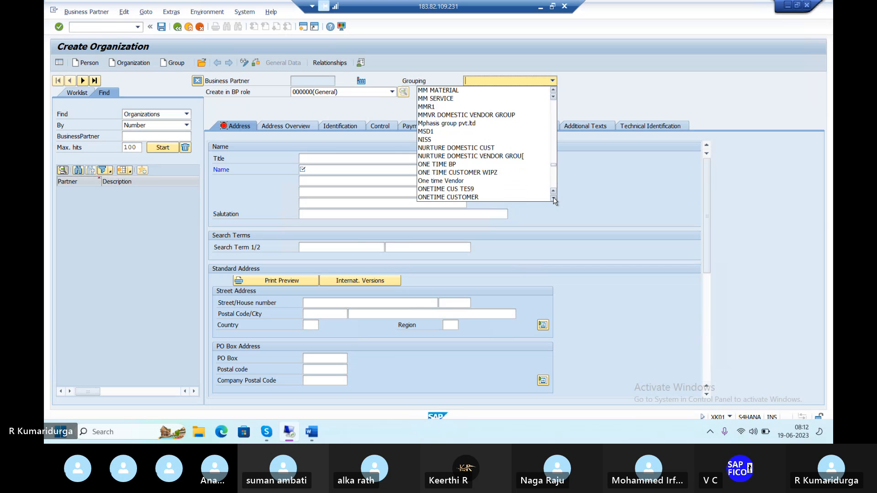
pyautogui.click(554, 198)
pyautogui.click(553, 198)
pyautogui.click(554, 198)
pyautogui.click(554, 197)
pyautogui.click(553, 198)
pyautogui.click(554, 198)
pyautogui.click(553, 198)
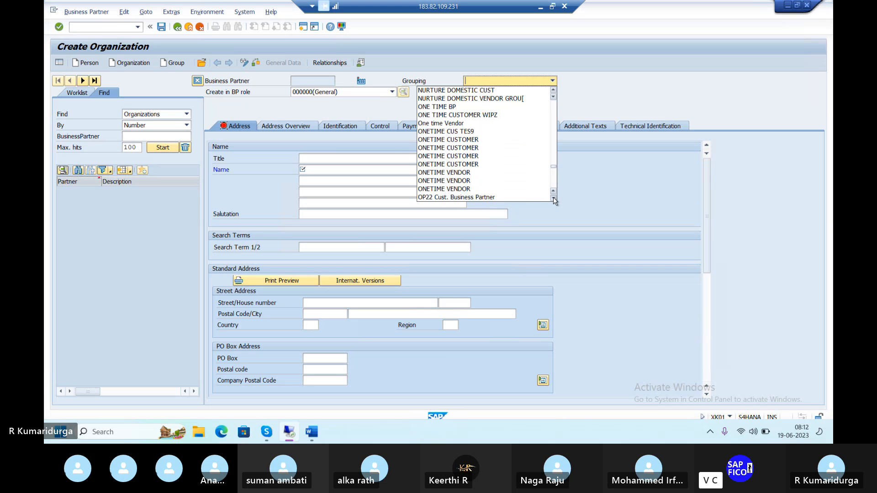
pyautogui.click(553, 198)
pyautogui.click(554, 198)
pyautogui.click(553, 198)
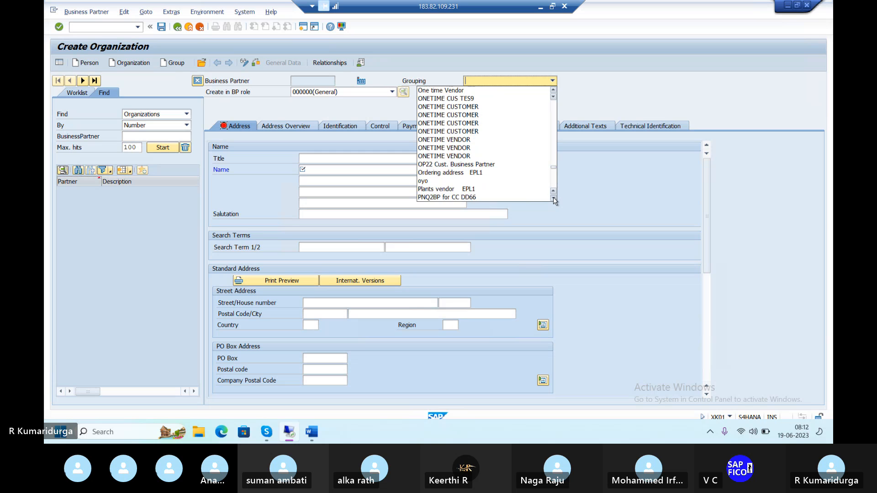
pyautogui.click(554, 198)
pyautogui.click(554, 198)
pyautogui.click(554, 198)
pyautogui.click(554, 198)
pyautogui.click(554, 198)
pyautogui.click(554, 197)
pyautogui.click(553, 197)
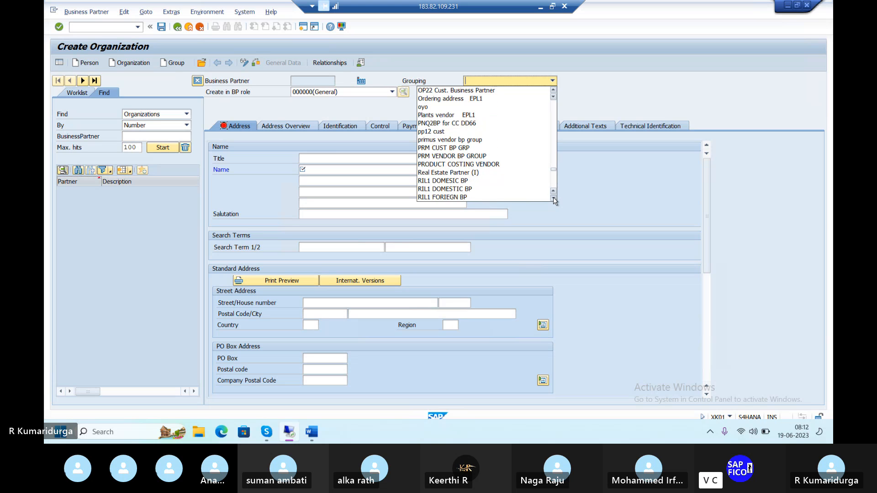
pyautogui.click(553, 198)
pyautogui.click(554, 198)
pyautogui.click(554, 198)
pyautogui.click(554, 198)
pyautogui.click(554, 197)
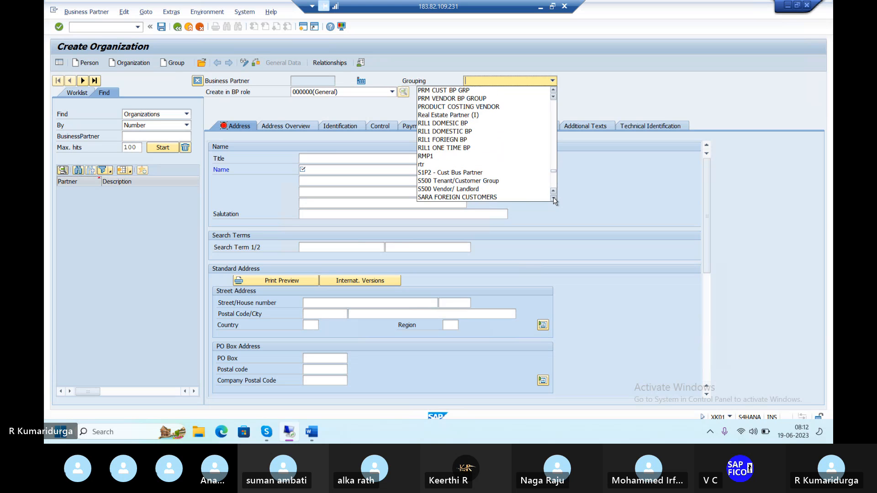
pyautogui.click(554, 198)
pyautogui.click(553, 198)
pyautogui.click(554, 198)
pyautogui.click(553, 198)
pyautogui.click(554, 198)
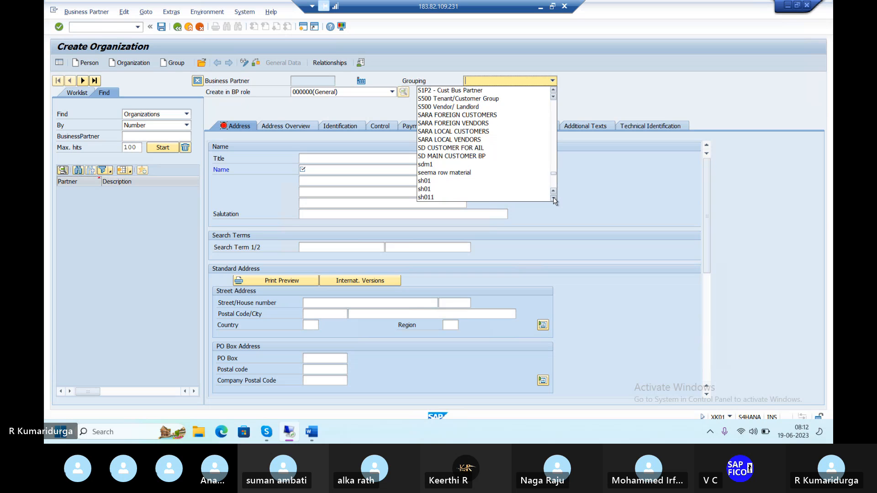
pyautogui.click(553, 199)
pyautogui.click(553, 198)
pyautogui.click(553, 198)
pyautogui.click(553, 198)
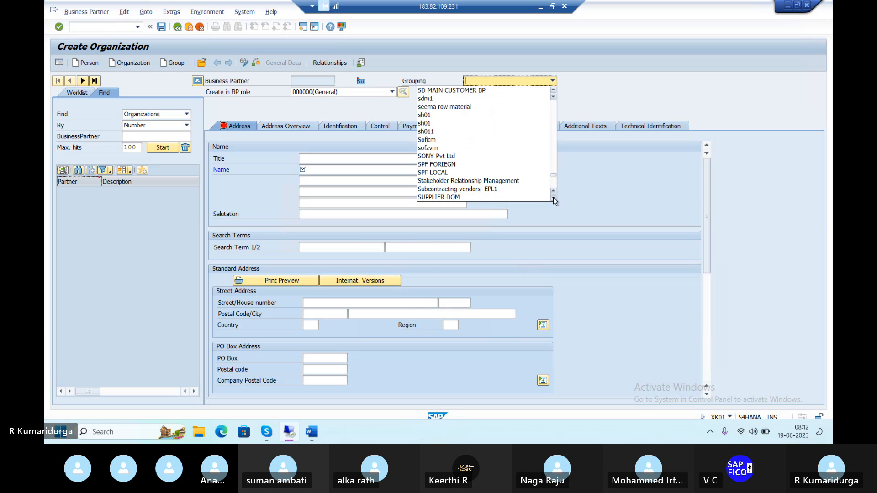
pyautogui.click(553, 199)
pyautogui.click(553, 198)
pyautogui.click(553, 198)
pyautogui.click(553, 198)
pyautogui.scroll(-8, 553, 199)
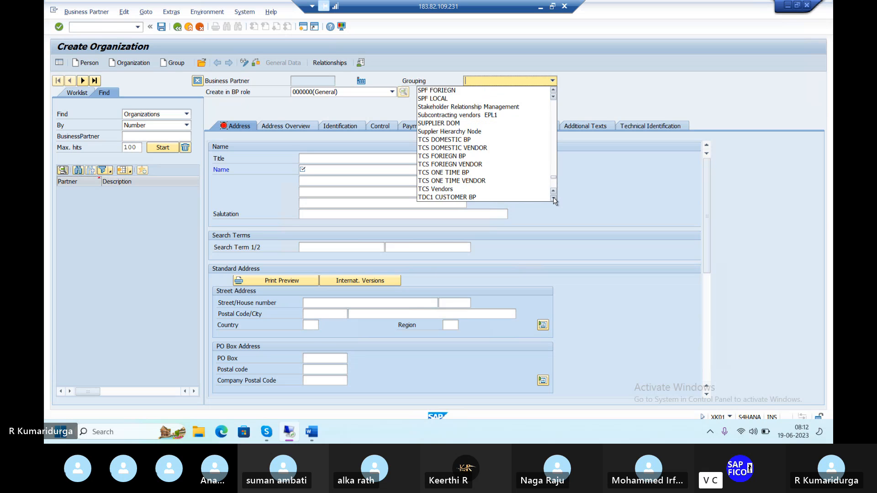
pyautogui.scroll(-9, 554, 199)
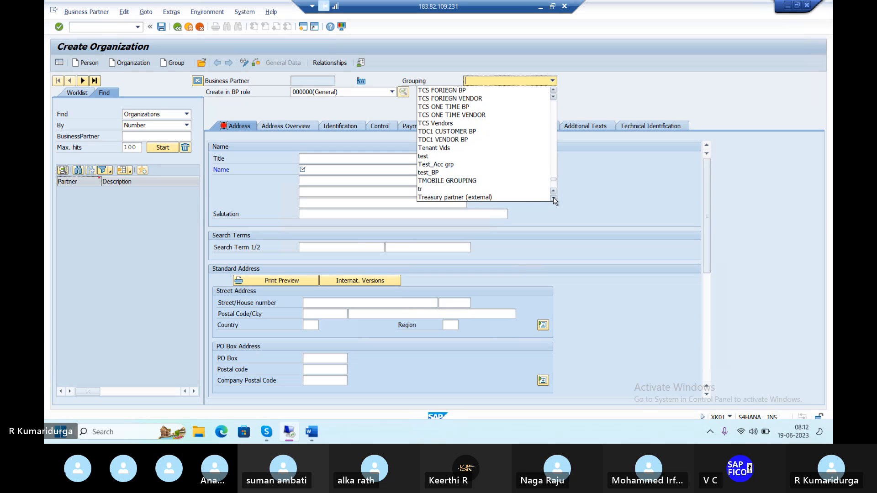
pyautogui.scroll(-9, 553, 198)
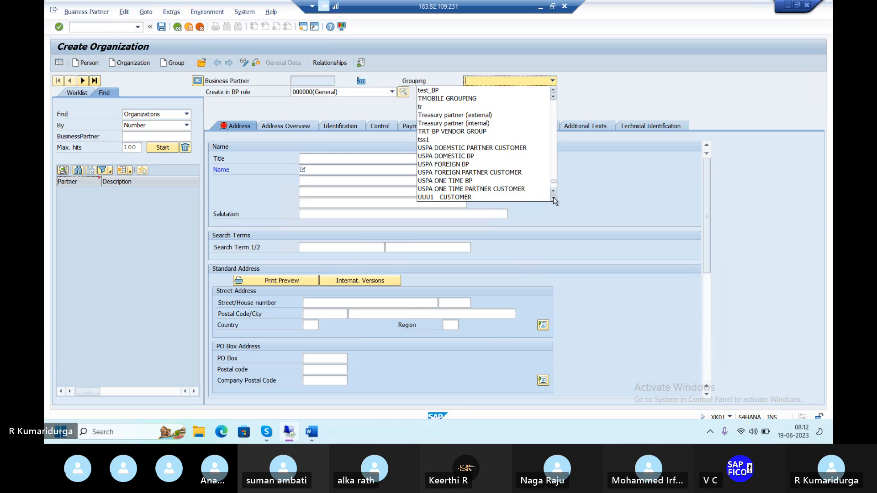
pyautogui.scroll(-9, 553, 198)
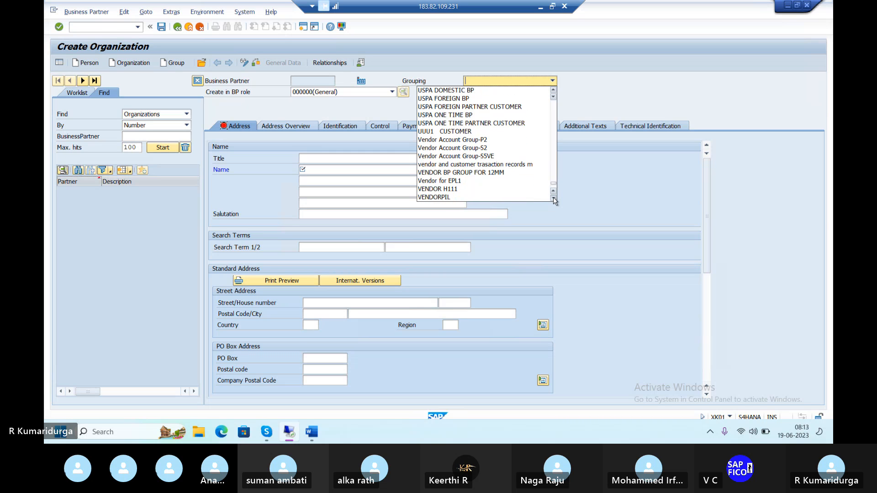
pyautogui.scroll(-4, 553, 196)
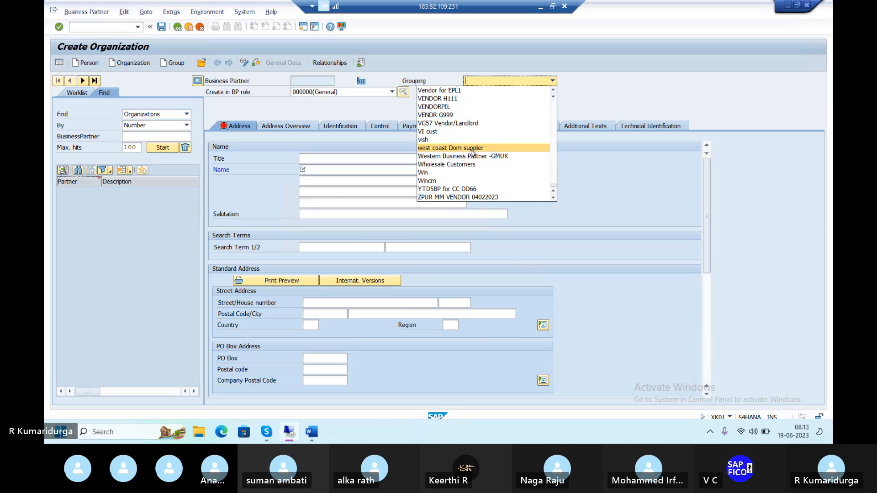
# Step: Scroll back up the Grouping list and select BP DOMESTIC VENDOR-DUR1 as the grouping for the new organization
pyautogui.scroll(3, 472, 152)
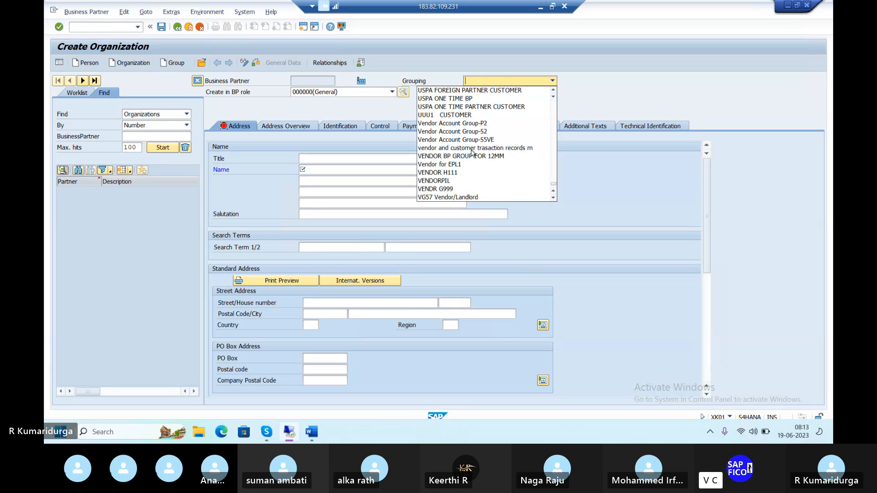
pyautogui.scroll(8, 472, 153)
pyautogui.scroll(3, 472, 152)
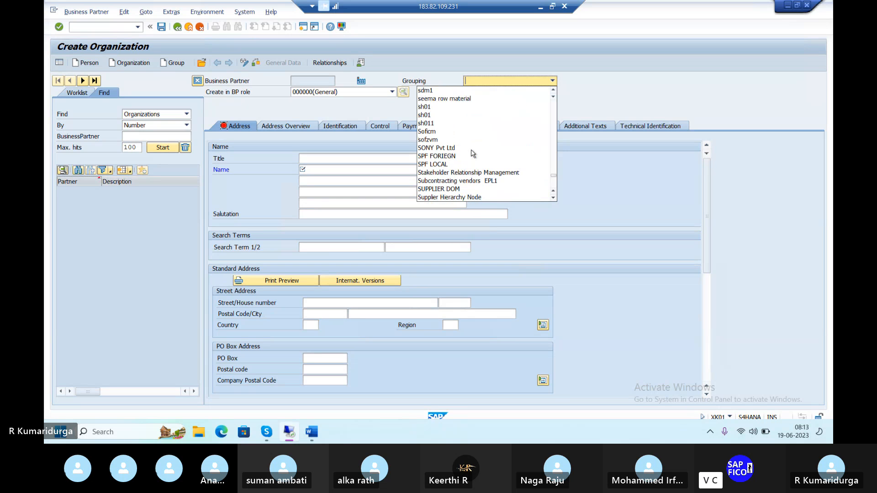
pyautogui.scroll(3, 472, 152)
pyautogui.scroll(4, 472, 152)
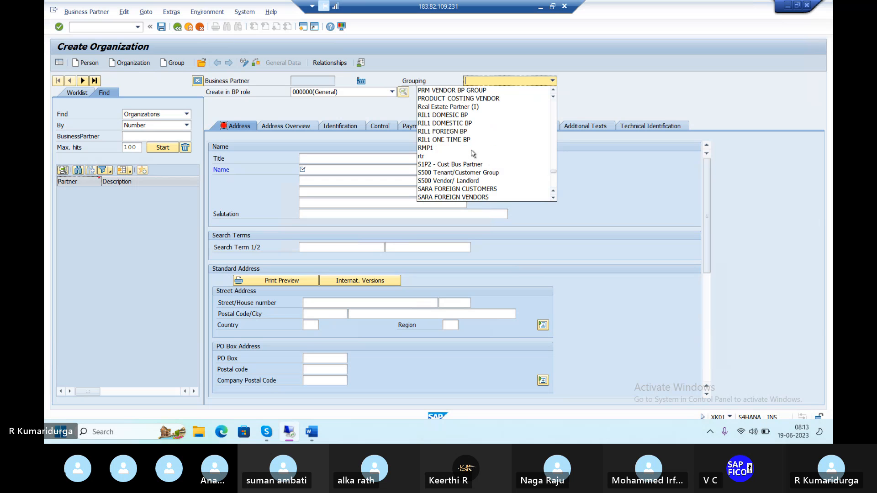
pyautogui.scroll(4, 472, 152)
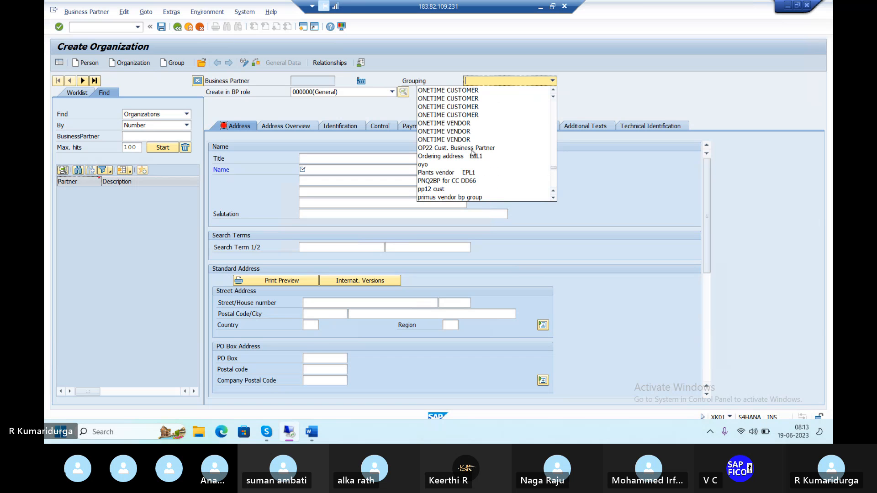
pyautogui.scroll(12, 472, 152)
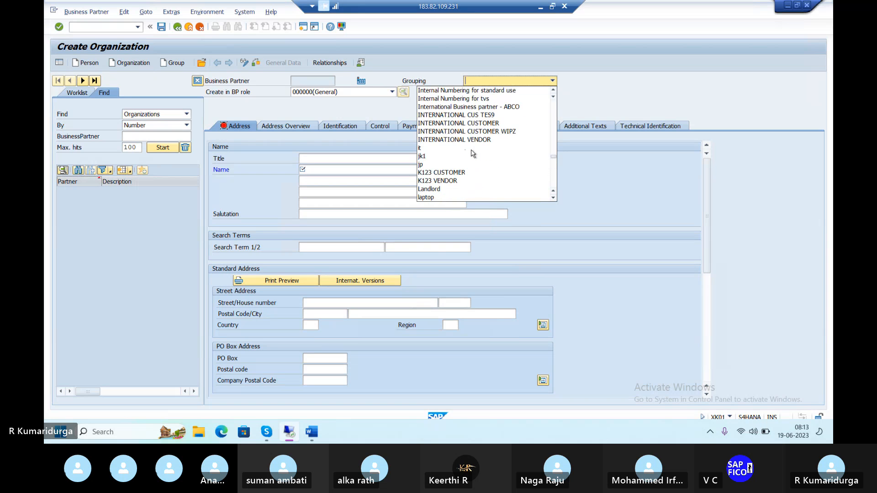
pyautogui.scroll(12, 472, 153)
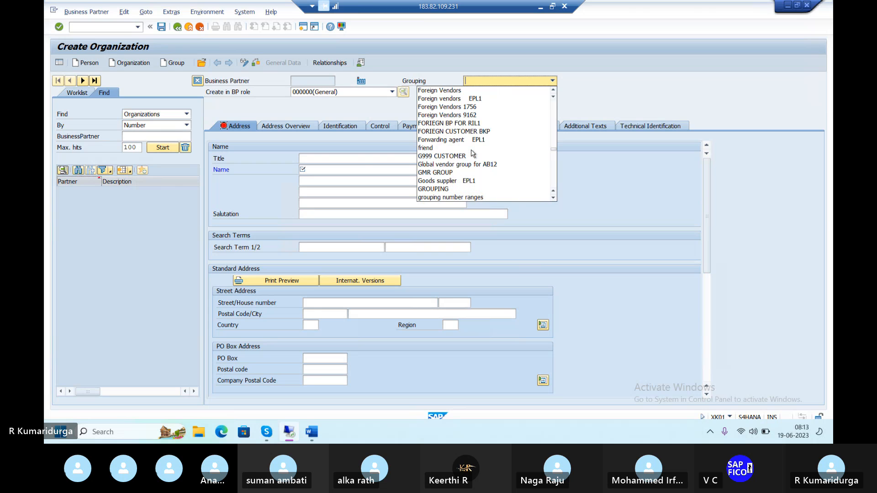
pyautogui.scroll(4, 473, 153)
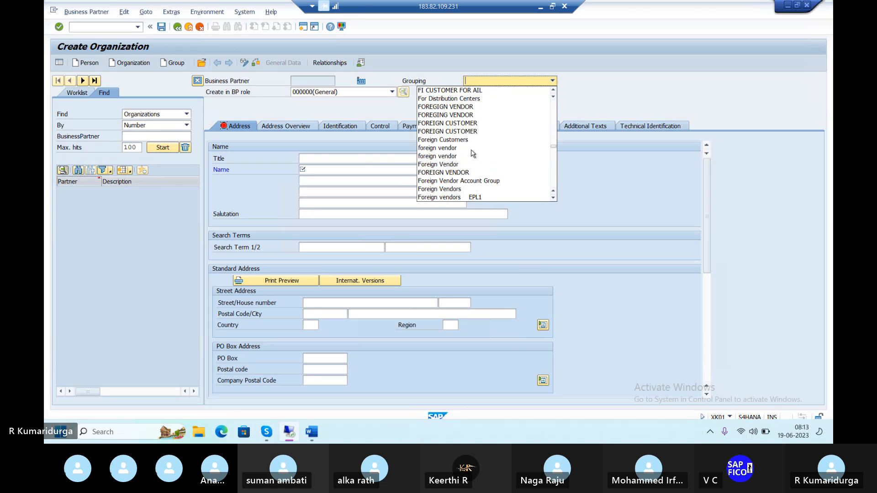
pyautogui.scroll(12, 473, 153)
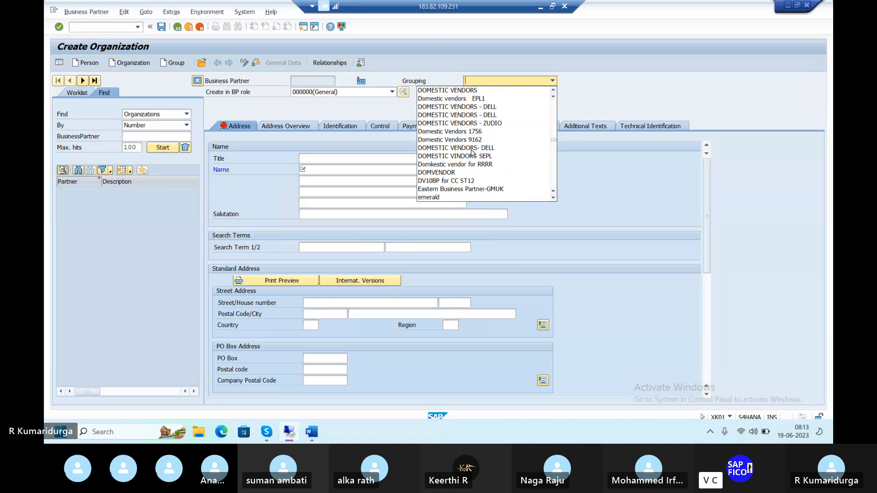
pyautogui.scroll(1, 473, 153)
pyautogui.scroll(6, 472, 153)
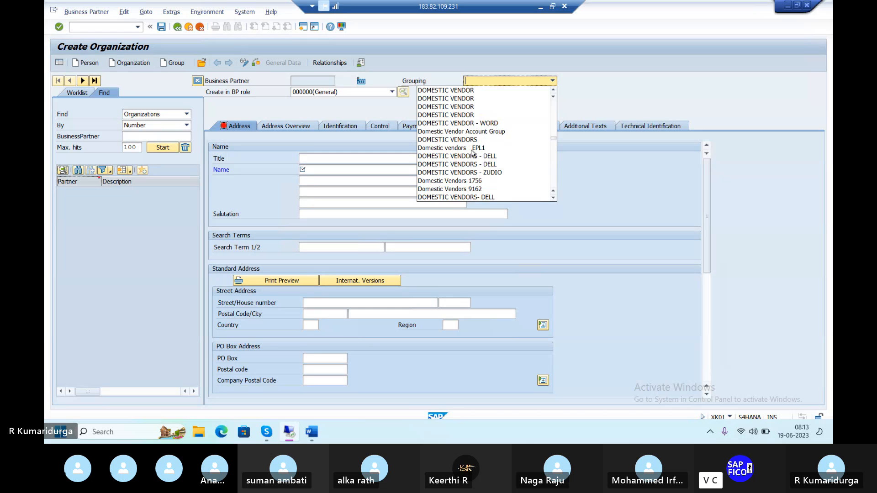
pyautogui.scroll(10, 473, 153)
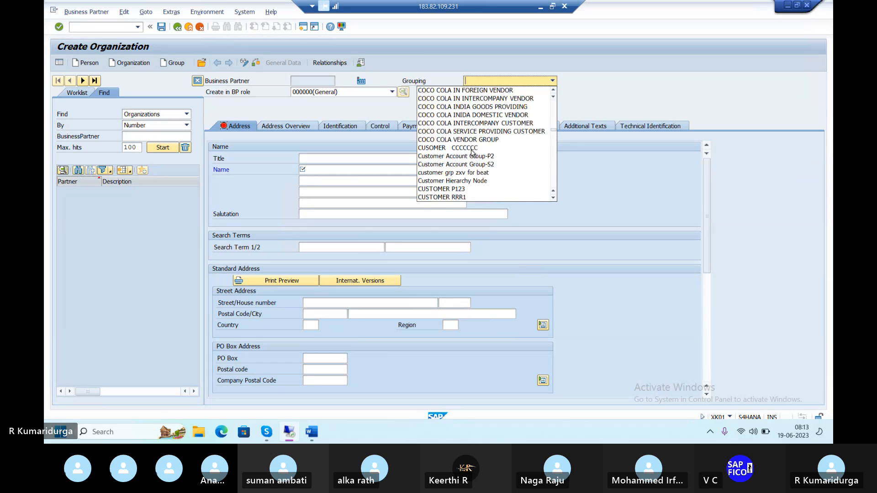
pyautogui.scroll(4, 472, 153)
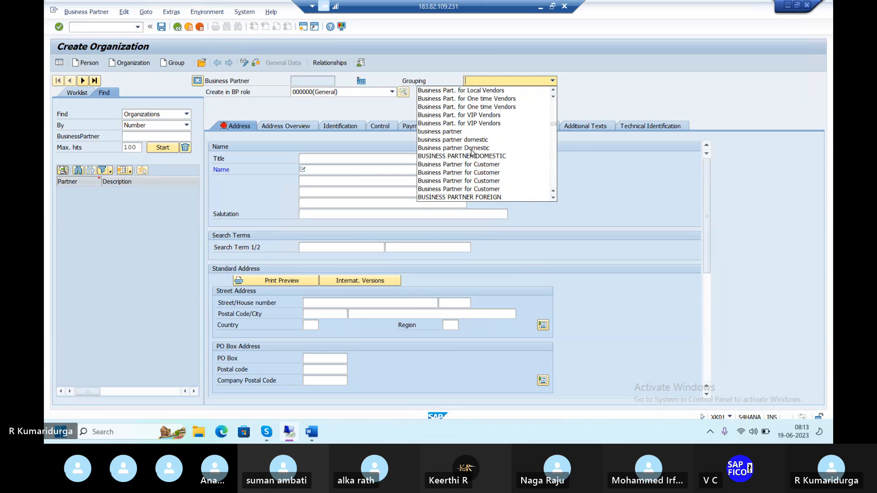
pyautogui.scroll(6, 473, 153)
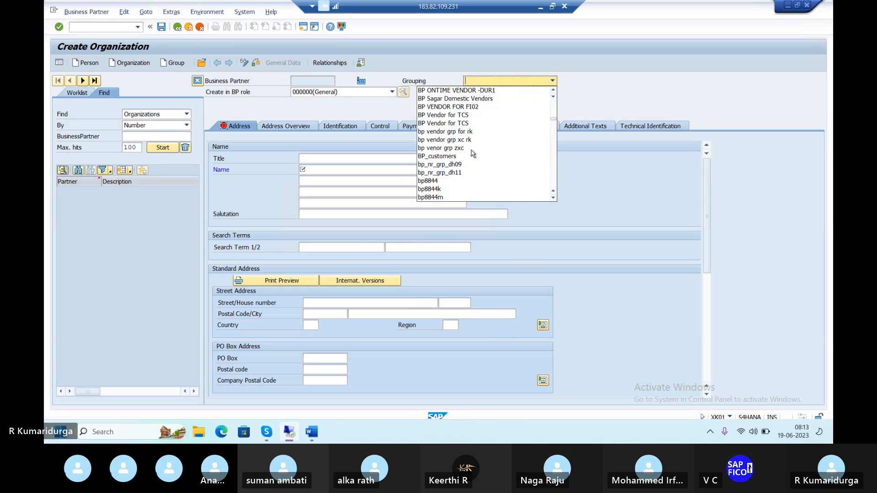
pyautogui.scroll(3, 473, 153)
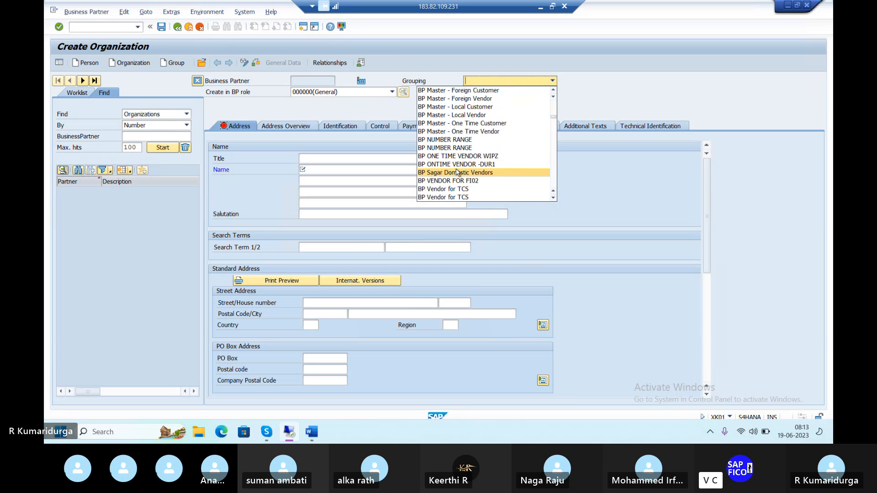
pyautogui.scroll(3, 465, 167)
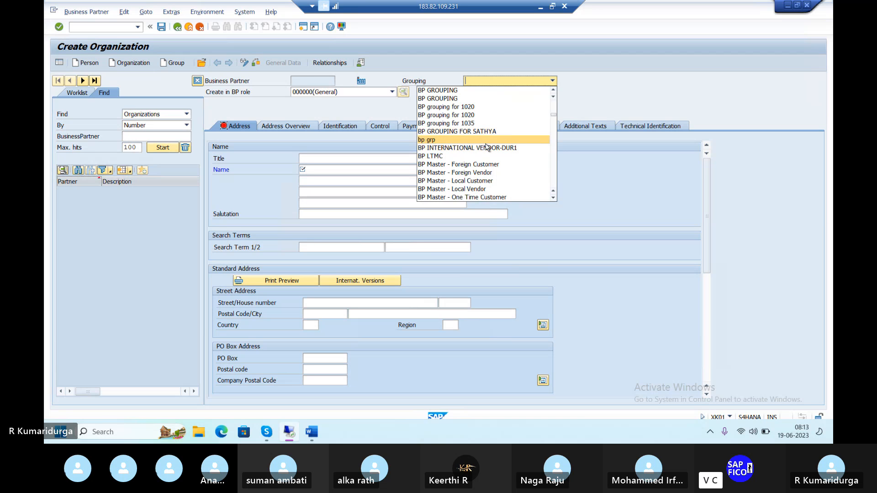
pyautogui.scroll(3, 487, 146)
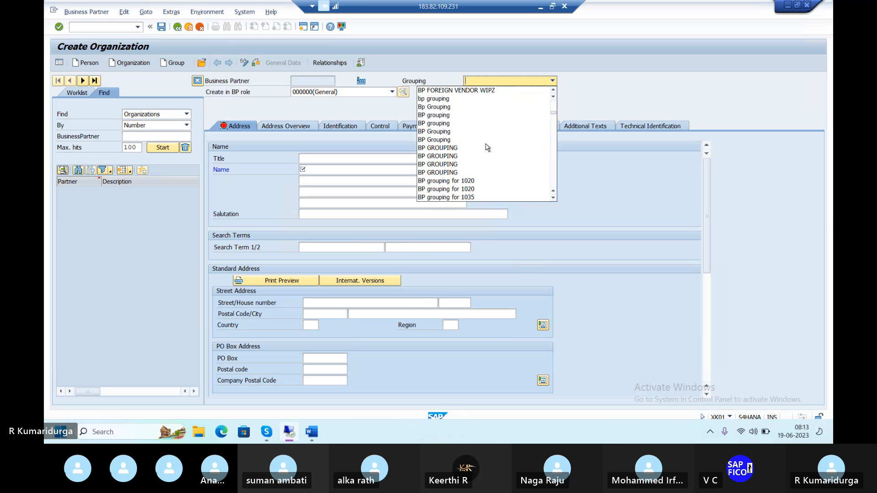
pyautogui.scroll(1, 487, 147)
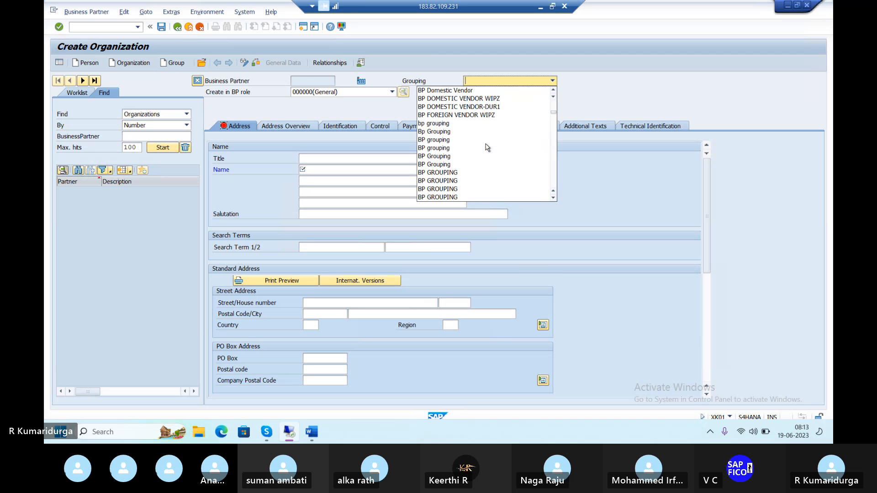
pyautogui.click(477, 108)
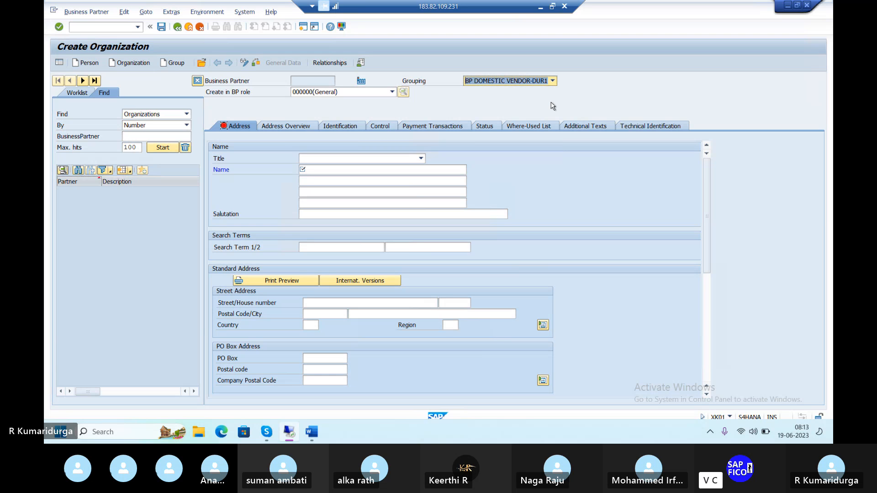
pyautogui.click(630, 135)
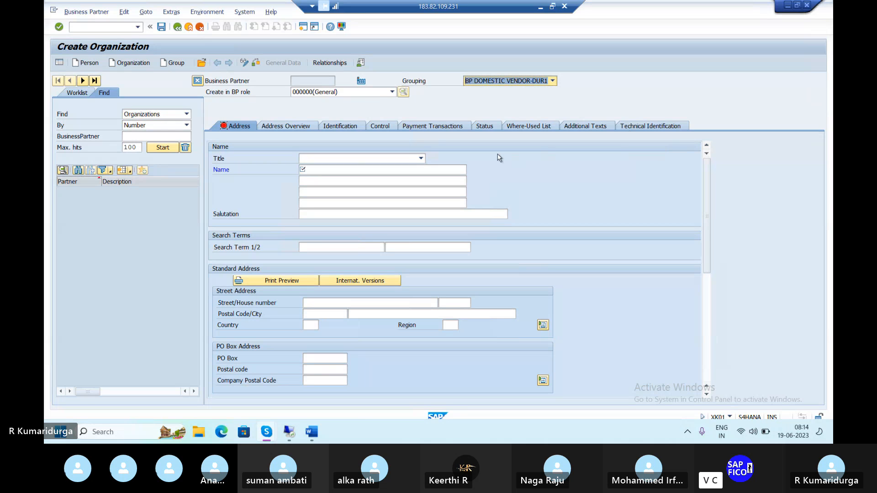
# Step: Set the title to Company and enter the name BHARATHI CEMENTS & STEELS
pyautogui.click(356, 158)
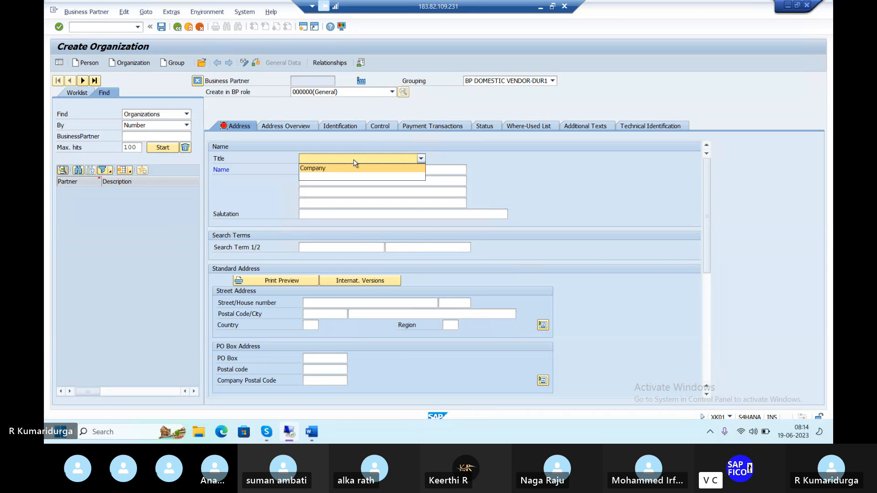
pyautogui.click(353, 167)
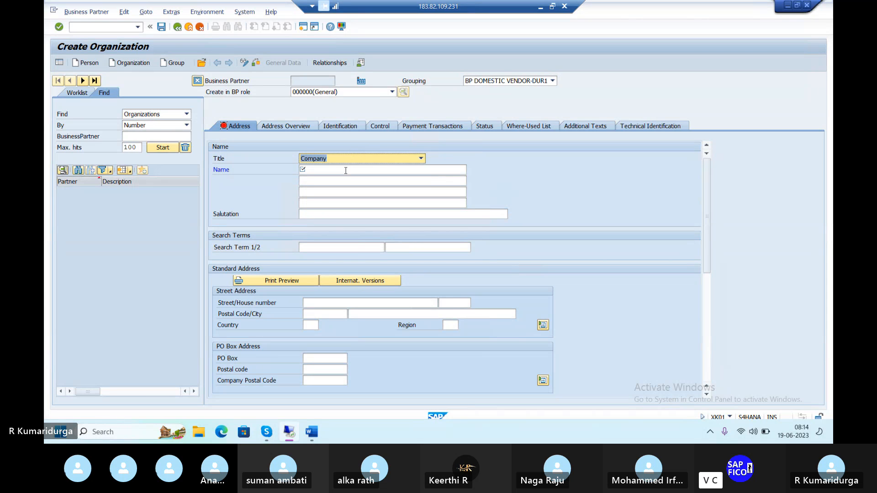
pyautogui.click(346, 170)
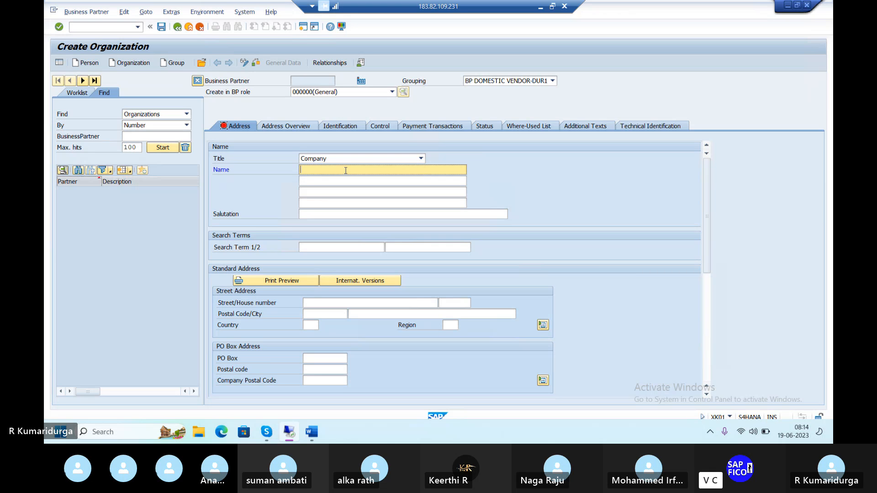
pyautogui.write('BHARA')
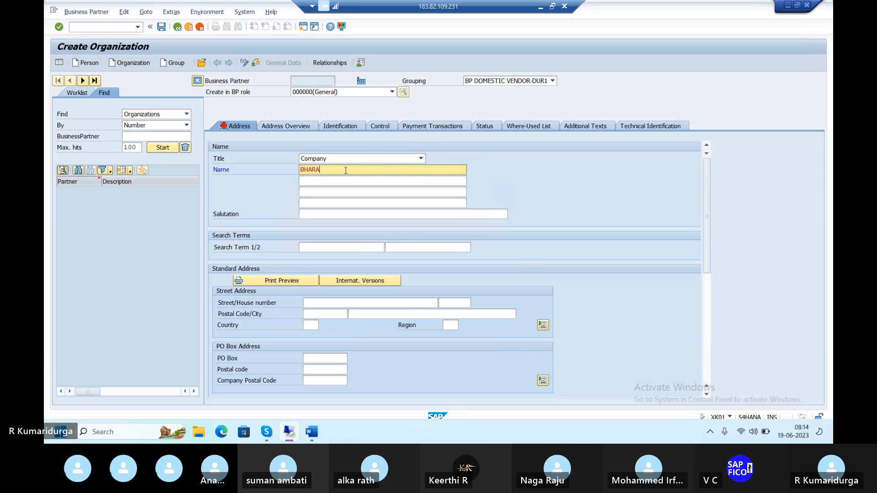
pyautogui.write('THI S')
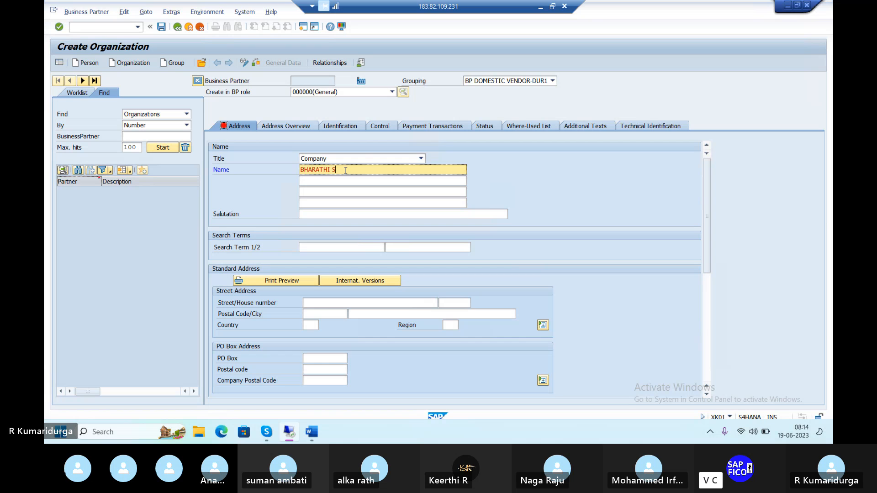
pyautogui.press('BackSpace')
pyautogui.write('CEMENTS & STEELS')
pyautogui.press('Tab')
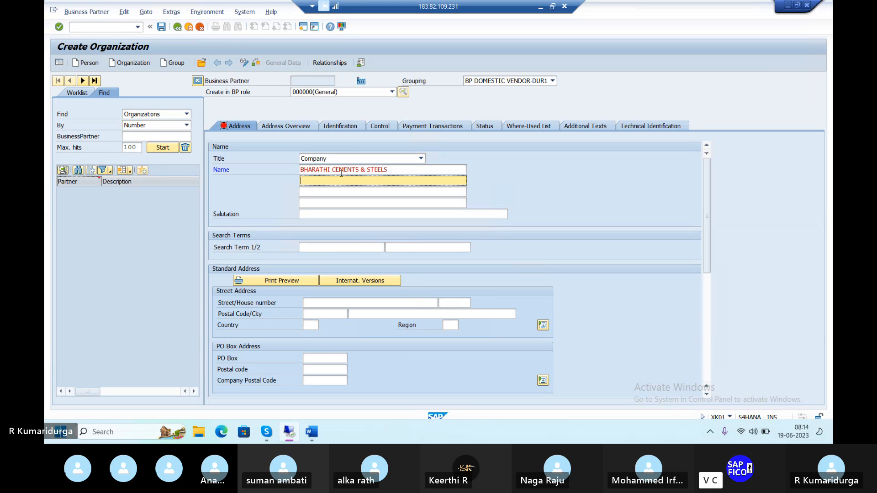
# Step: Enter BHARATHI CEMENTS as the first search term
pyautogui.click(335, 249)
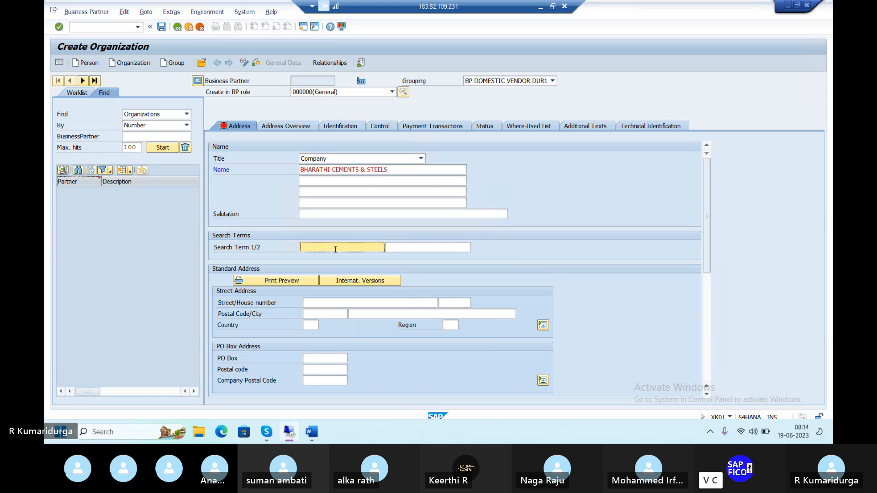
pyautogui.write('B')
pyautogui.click(397, 169)
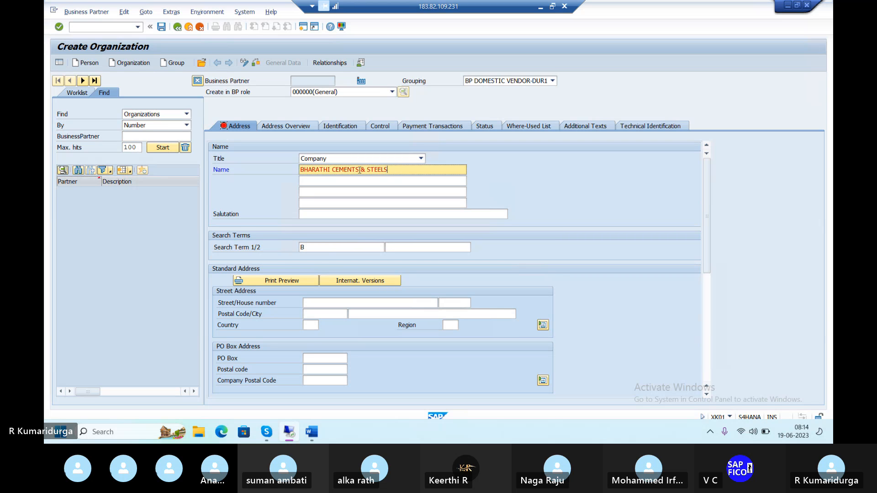
pyautogui.click(324, 248)
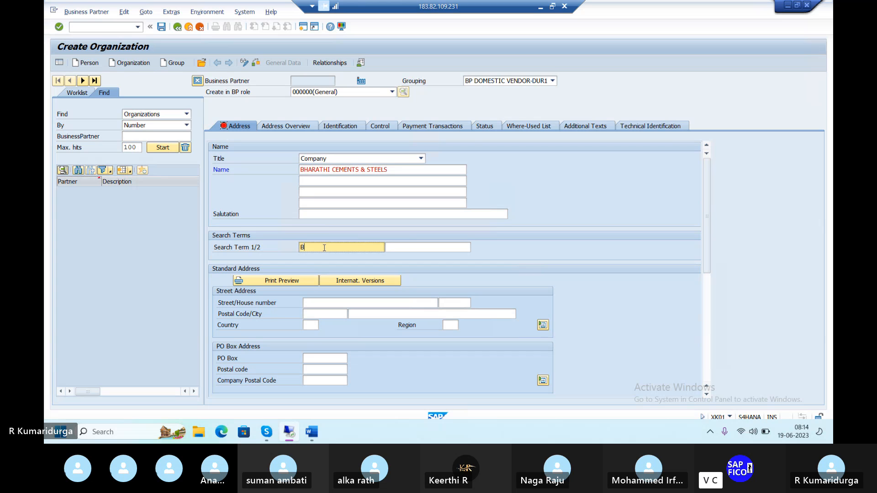
pyautogui.write('HA')
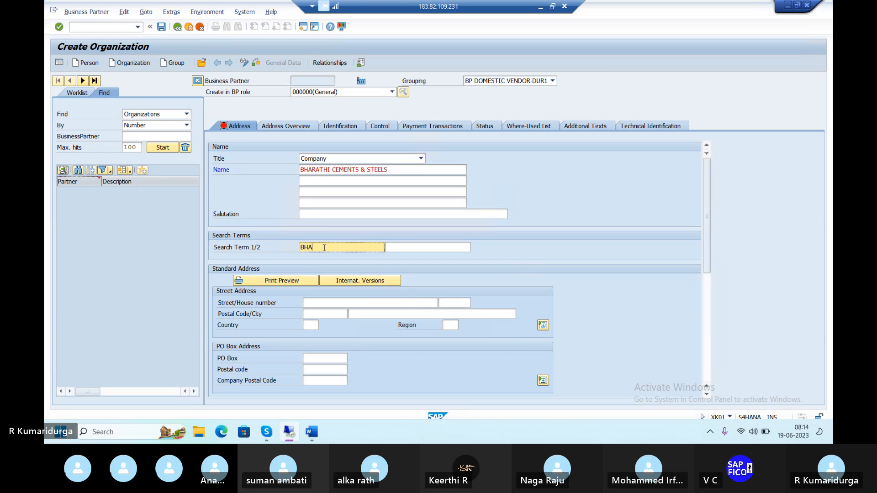
pyautogui.write('RATHI CEMENTS')
# Step: Enter the vendor's street name in the street address
pyautogui.click(318, 304)
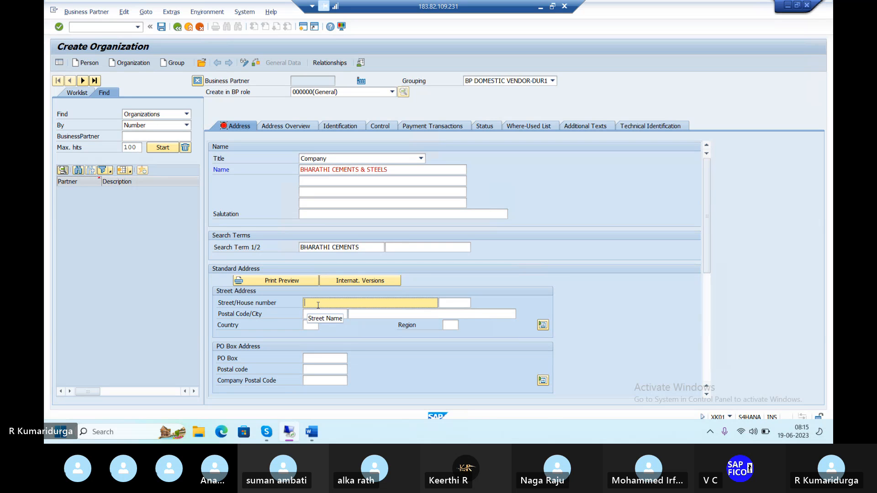
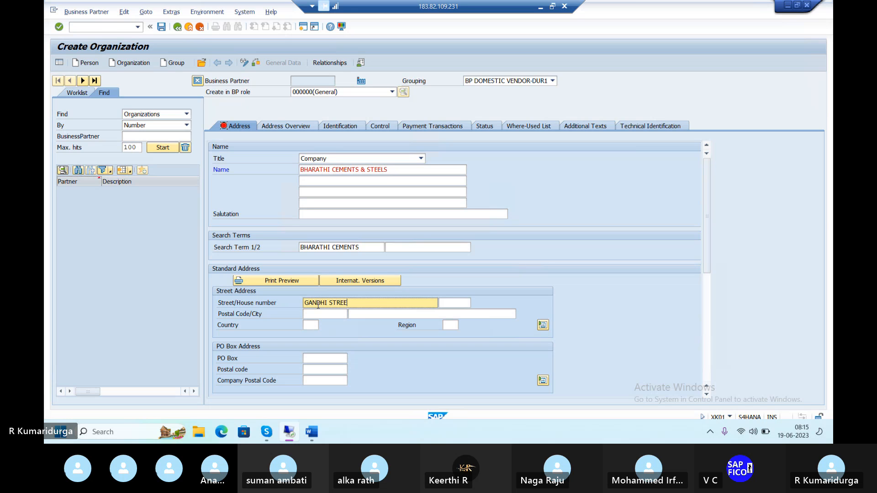
pyautogui.press('Tab')
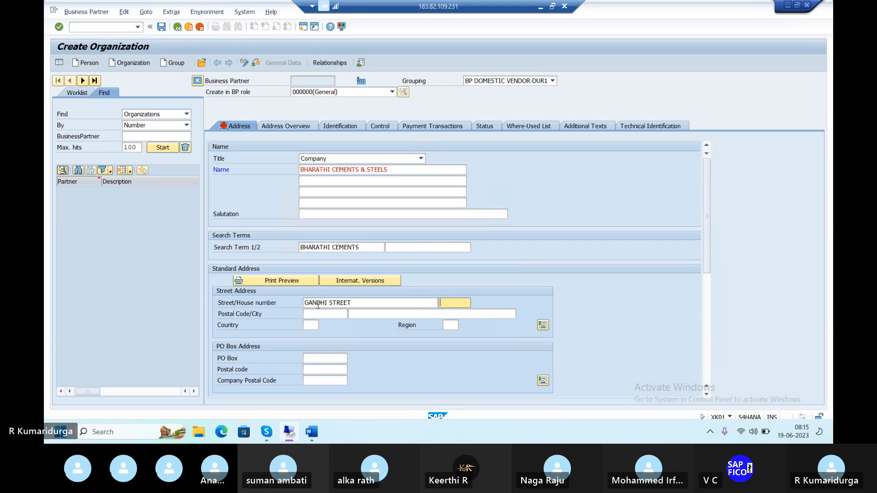
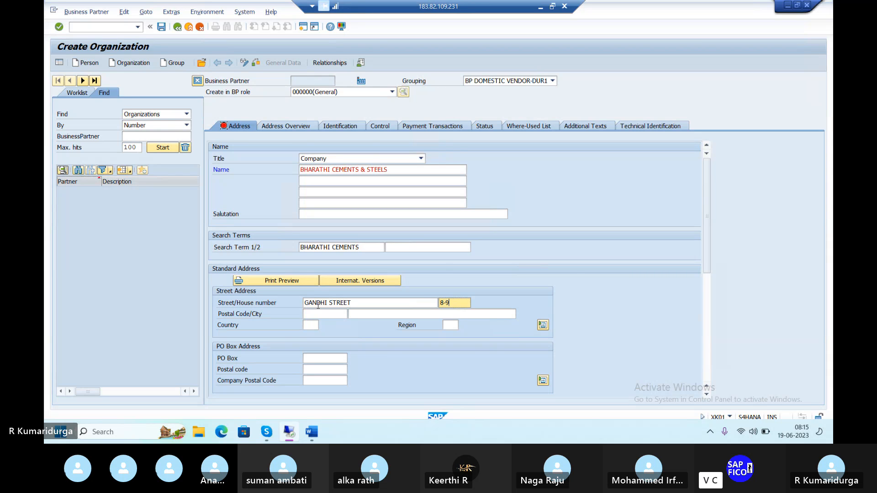
# Step: Fill in the vendor's house number and postal code in the street address
pyautogui.press('Tab')
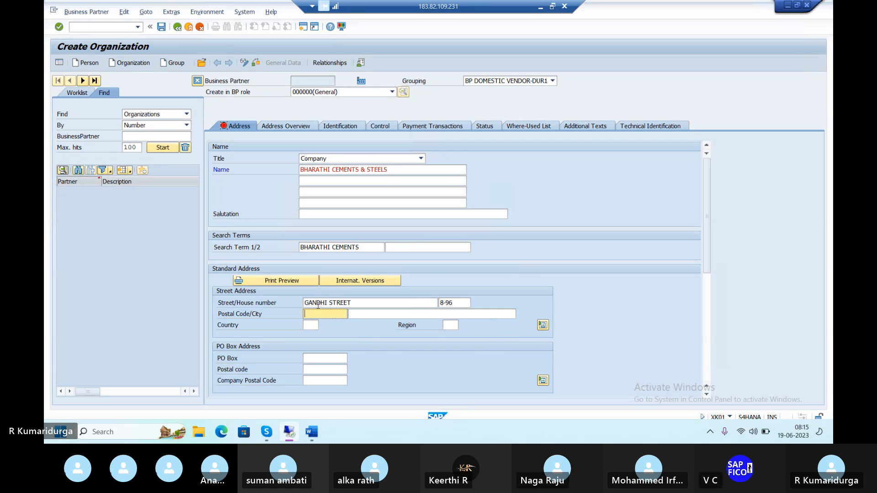
pyautogui.write('52')
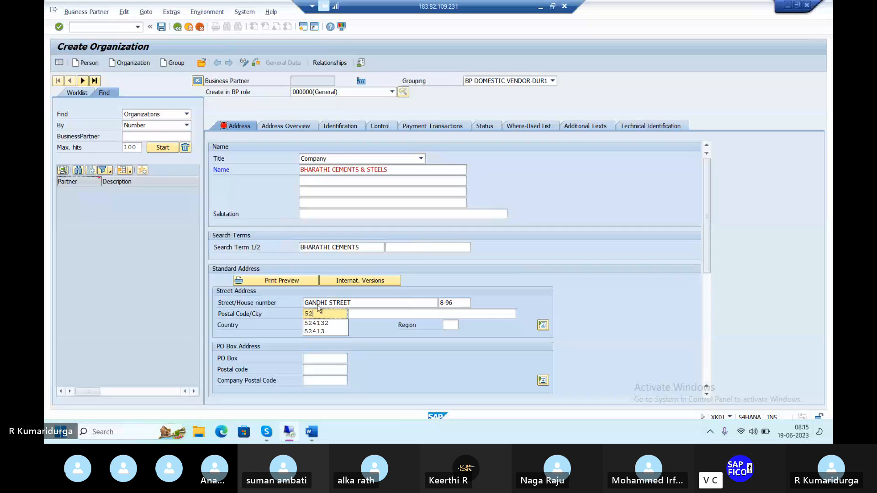
pyautogui.write('4132')
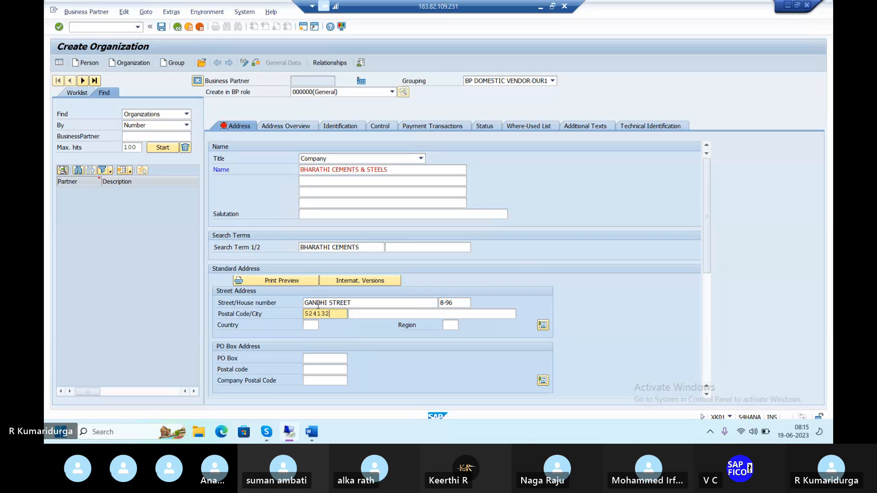
# Step: Enter VENKATAGIRI as the vendor's city in the street address
pyautogui.press('Tab')
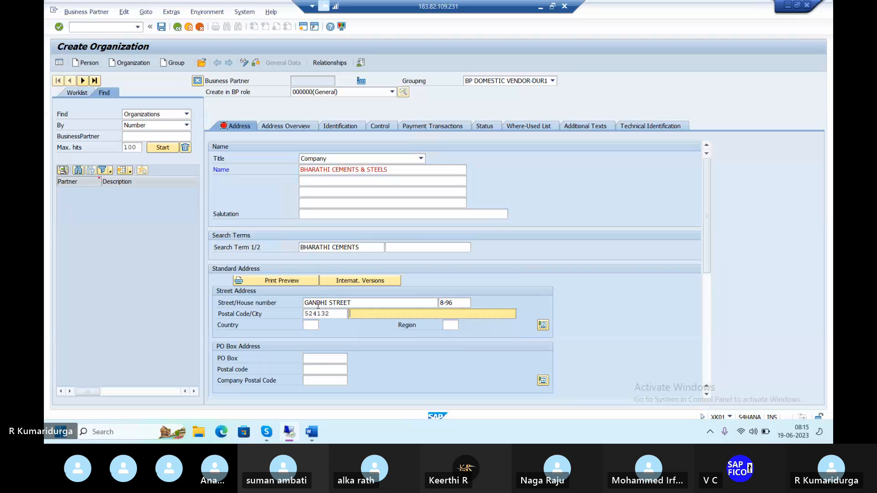
pyautogui.write('VENKATAGI')
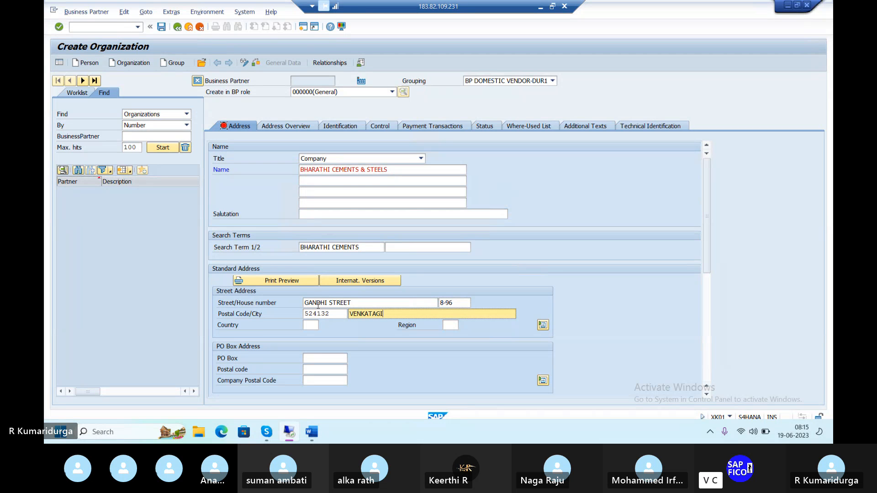
pyautogui.write('RI')
pyautogui.press('Tab')
pyautogui.press('Tab')
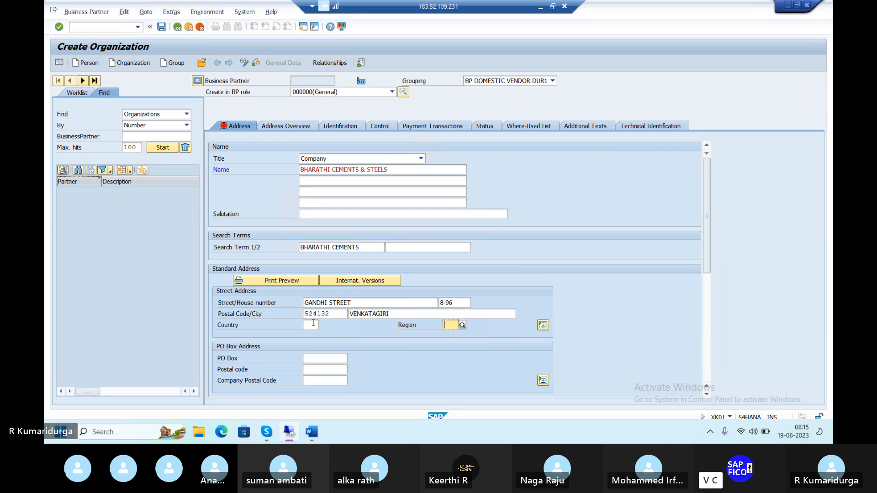
# Step: Set the country to IN and the region to 01 Andhra Pradesh
pyautogui.click(313, 324)
pyautogui.write('IN')
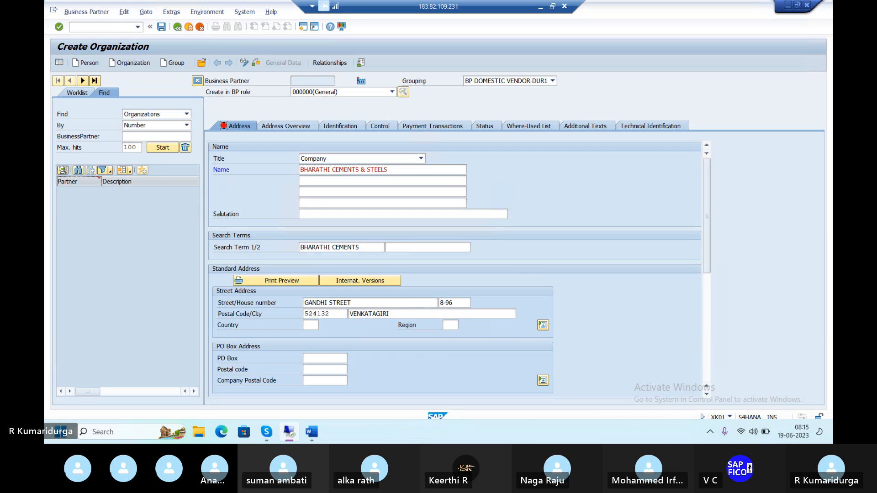
pyautogui.press('Tab')
pyautogui.write('01')
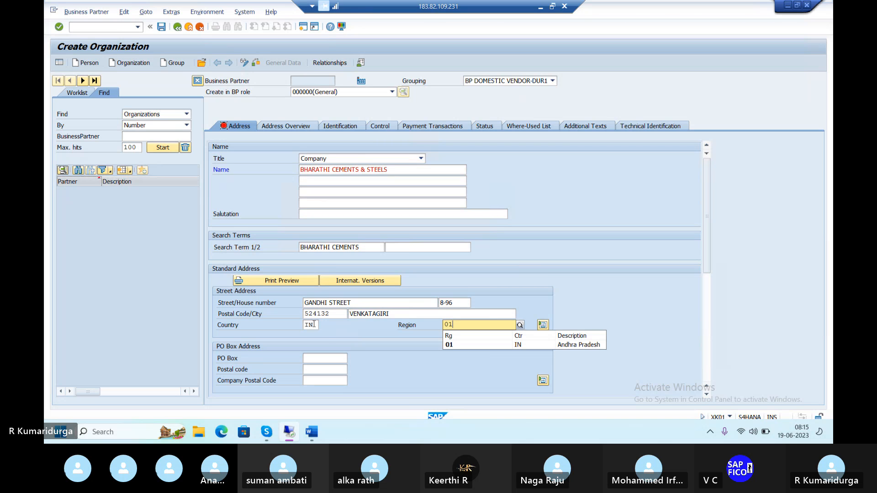
pyautogui.click(450, 345)
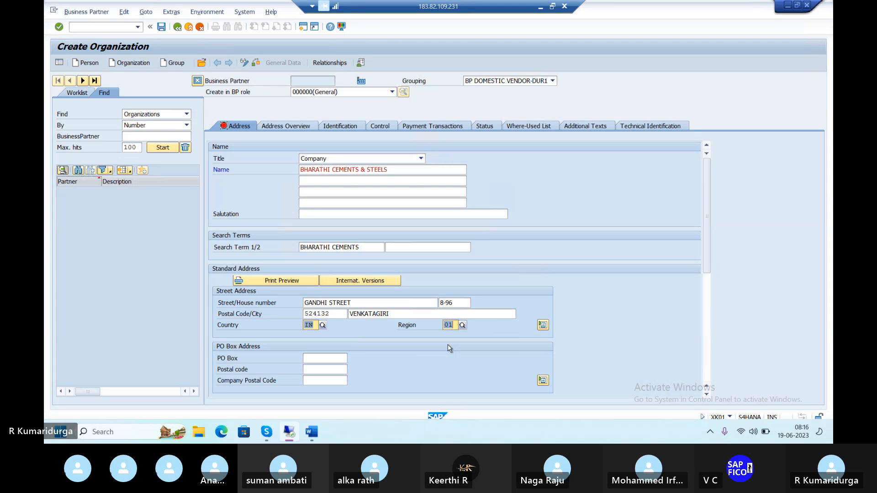
# Step: Fill in the PO box address with PO box PRL and postal code 524132
pyautogui.click(335, 360)
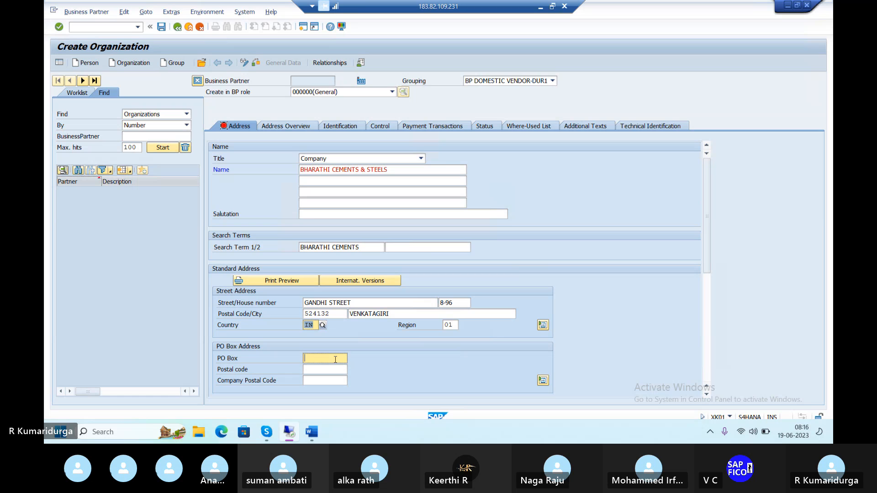
pyautogui.write('PRL')
pyautogui.press('Tab')
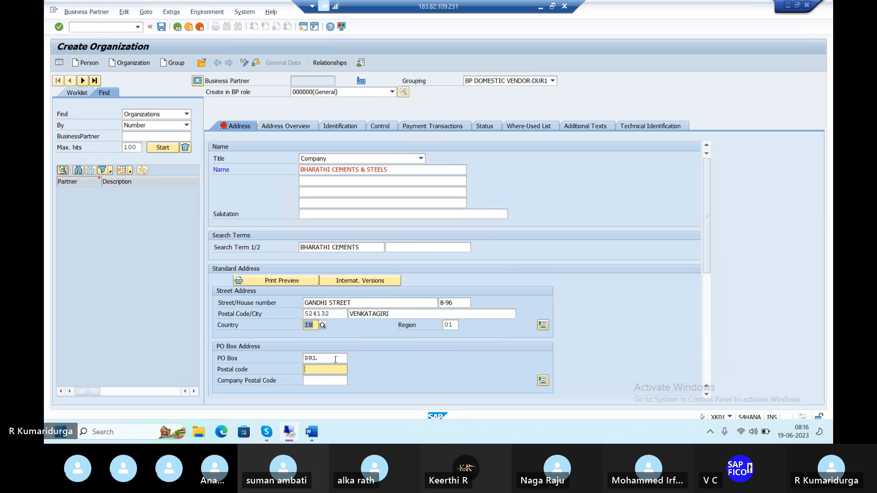
pyautogui.write('524132')
pyautogui.press('Tab')
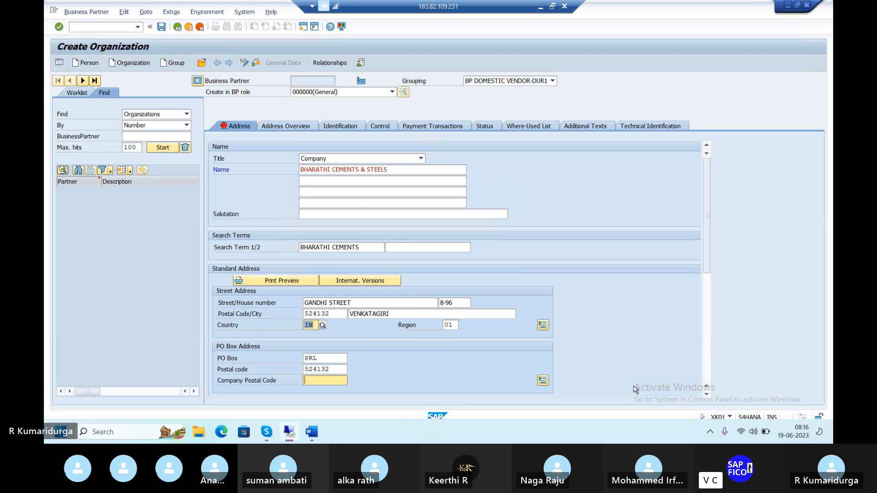
# Step: Review the remaining address and communication fields and browse the country key list
pyautogui.scroll(-3, 586, 369)
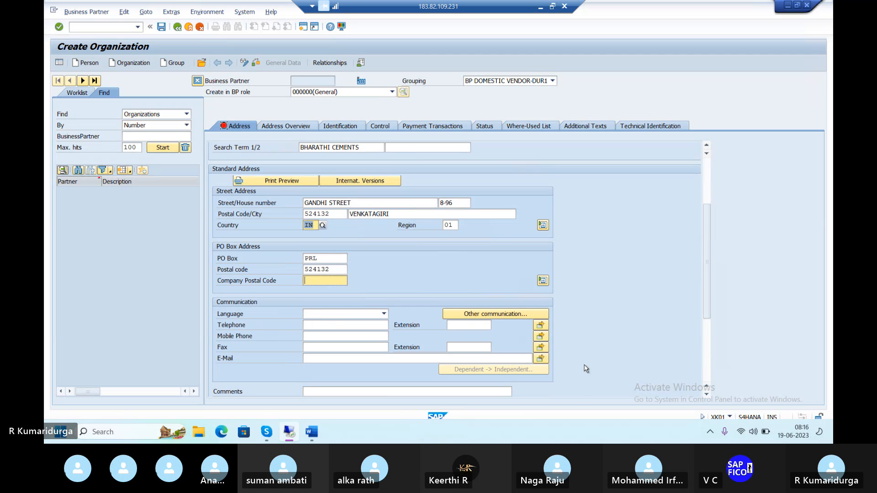
pyautogui.scroll(-3, 586, 369)
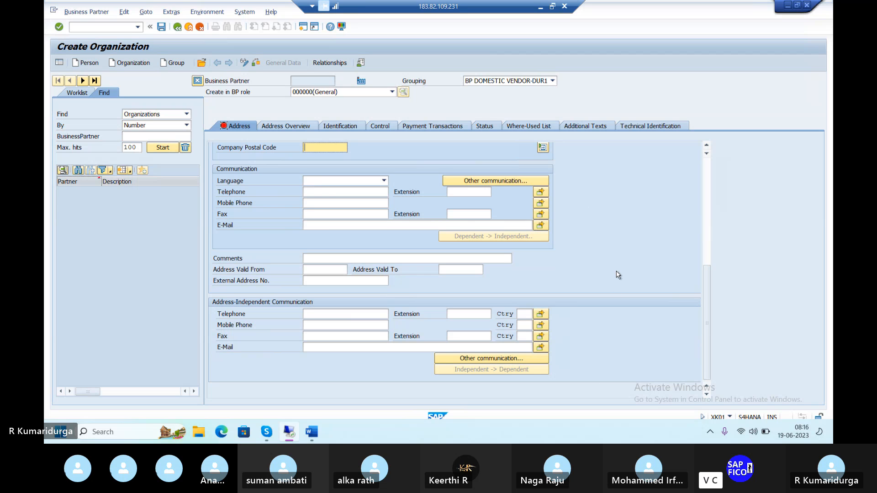
pyautogui.scroll(5, 618, 275)
pyautogui.scroll(2, 618, 275)
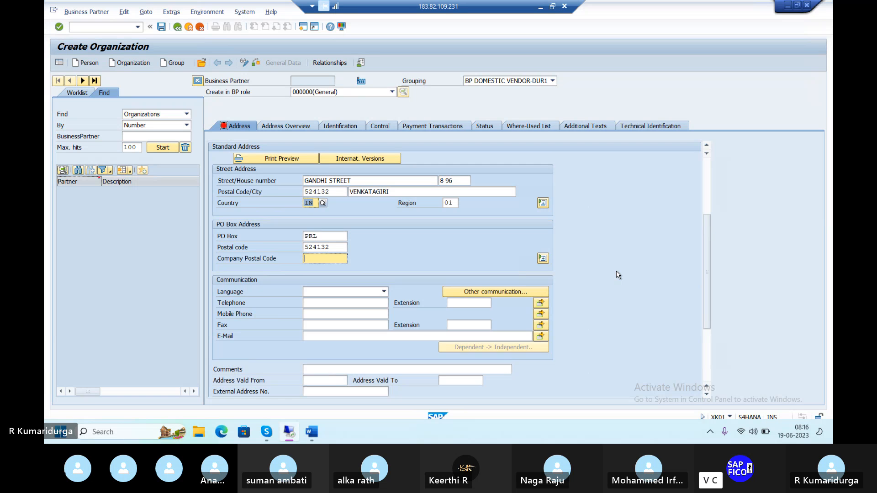
pyautogui.scroll(1, 618, 274)
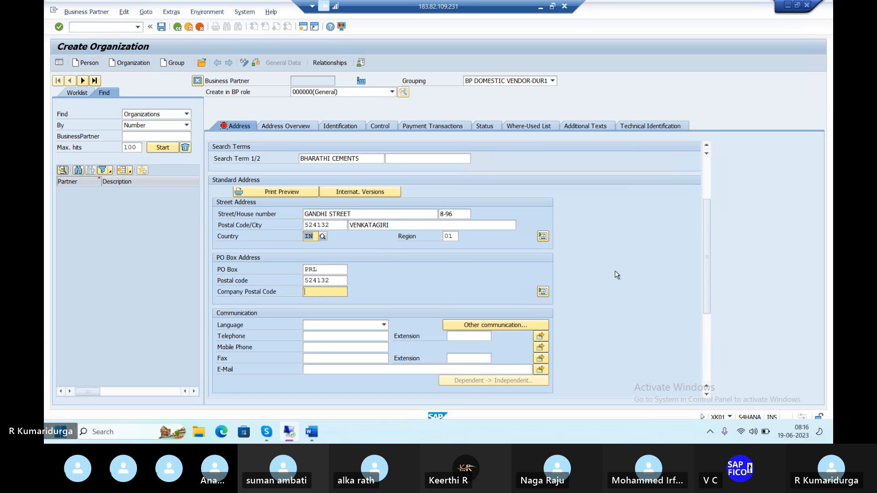
pyautogui.click(323, 237)
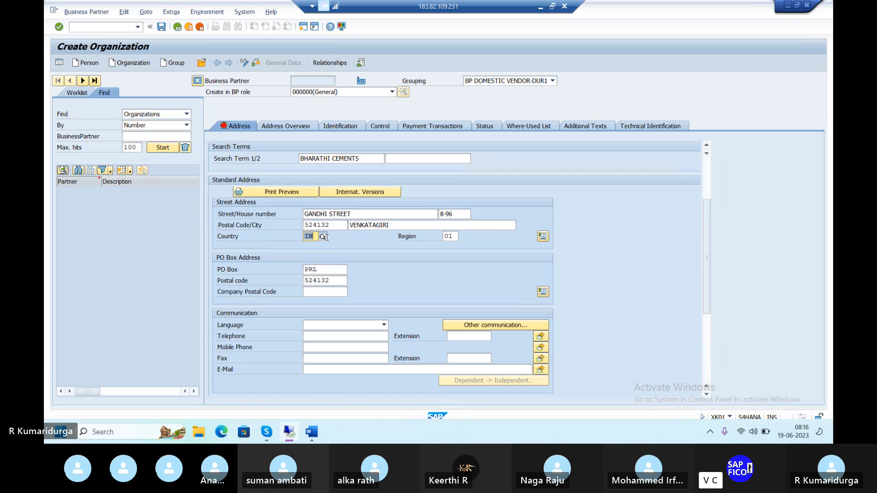
pyautogui.click(324, 237)
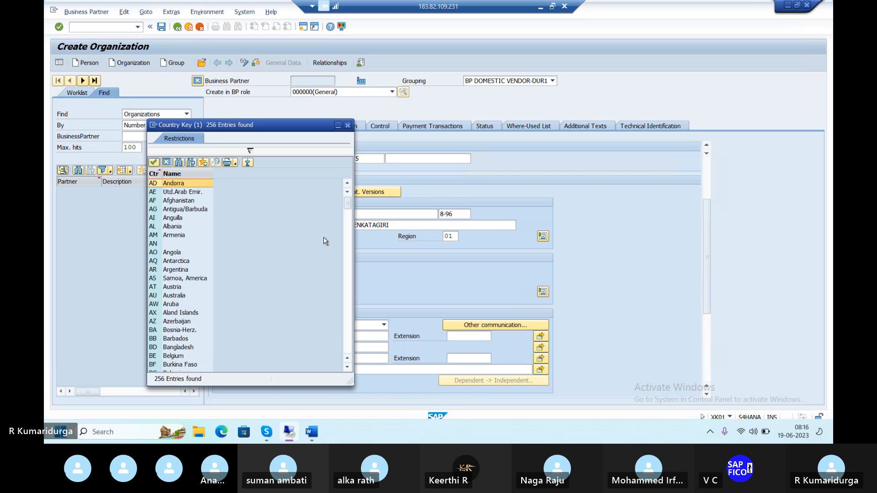
pyautogui.scroll(-9, 212, 311)
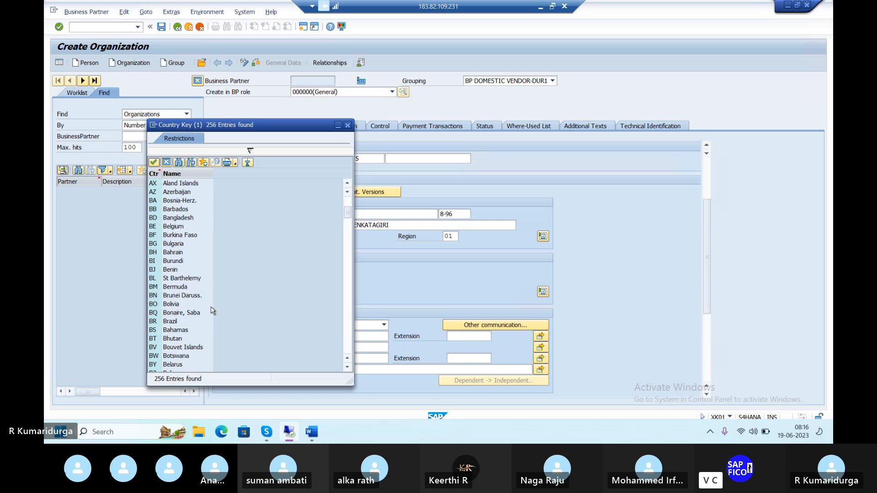
pyautogui.scroll(-1, 212, 311)
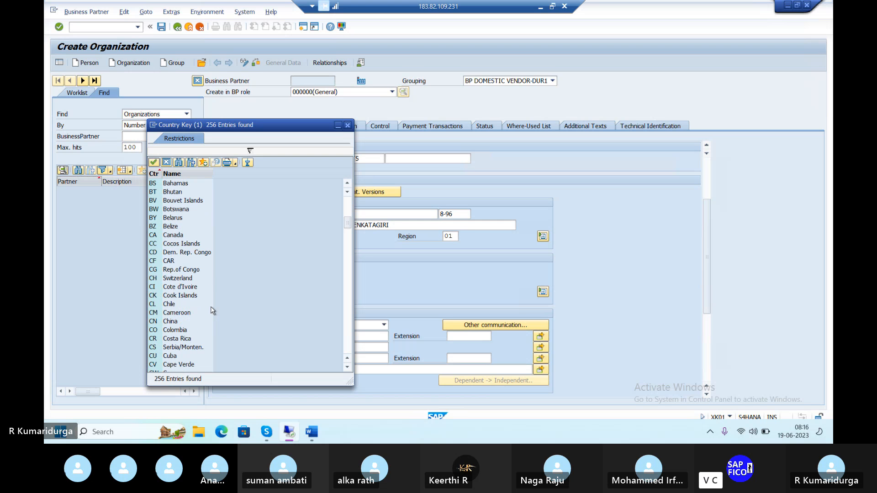
pyautogui.scroll(-3, 212, 311)
pyautogui.scroll(-8, 213, 311)
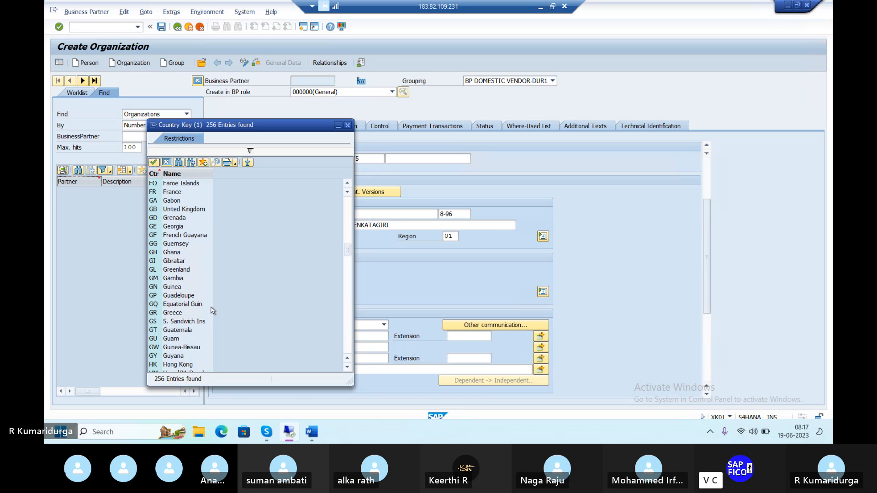
pyautogui.click(348, 125)
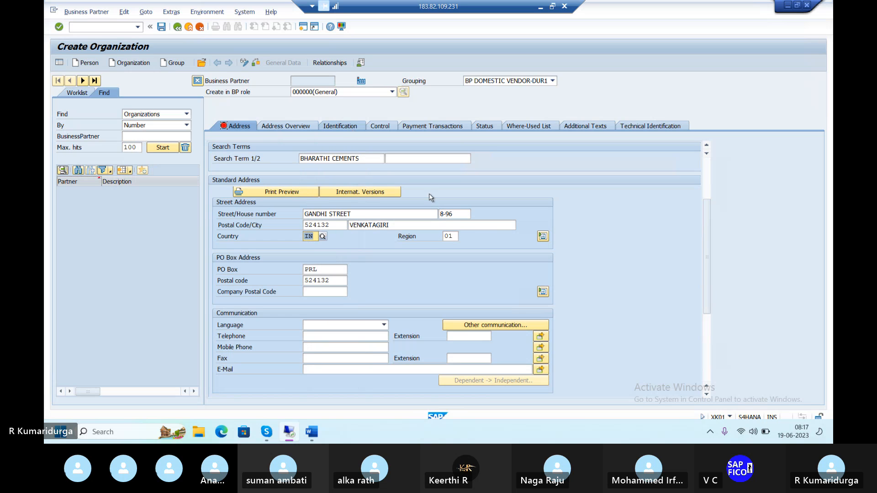
# Step: Open the region list for India and pick 01 Andhra Pradesh
pyautogui.click(450, 237)
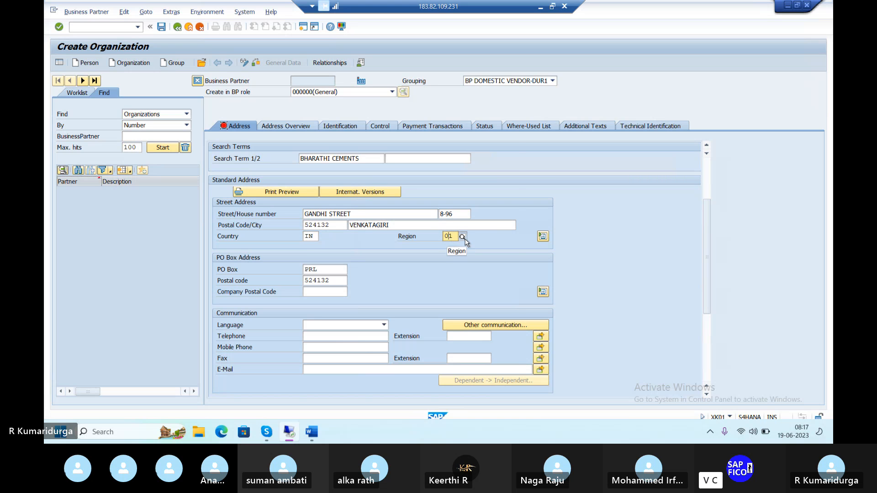
pyautogui.click(462, 236)
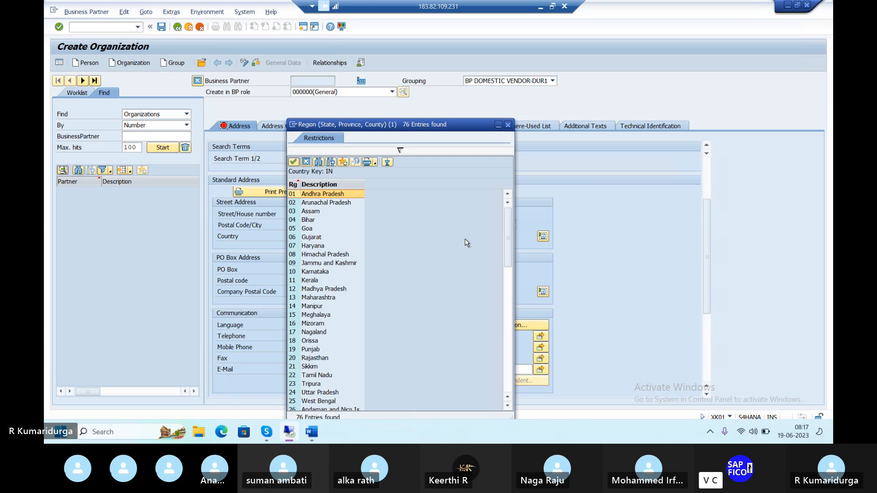
pyautogui.doubleClick(325, 195)
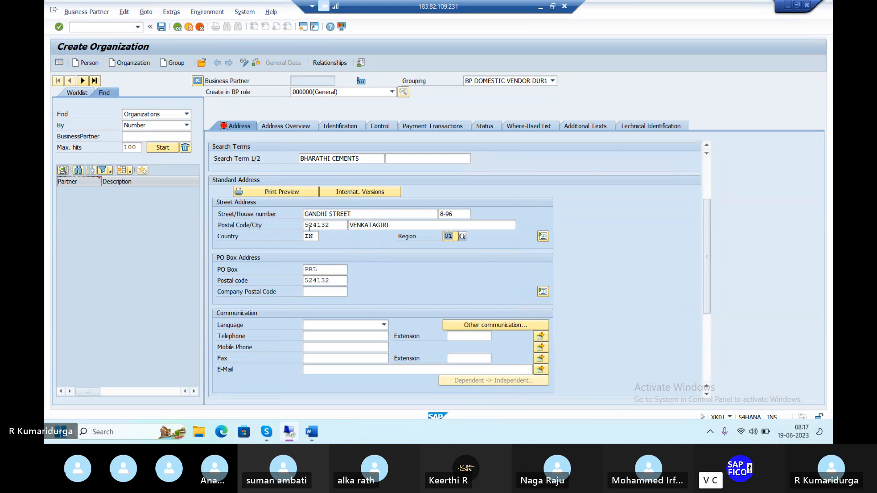
pyautogui.click(354, 240)
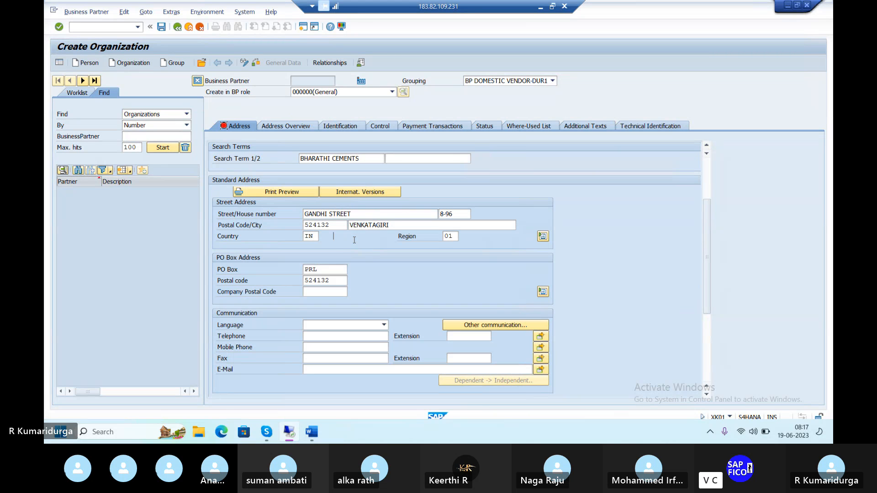